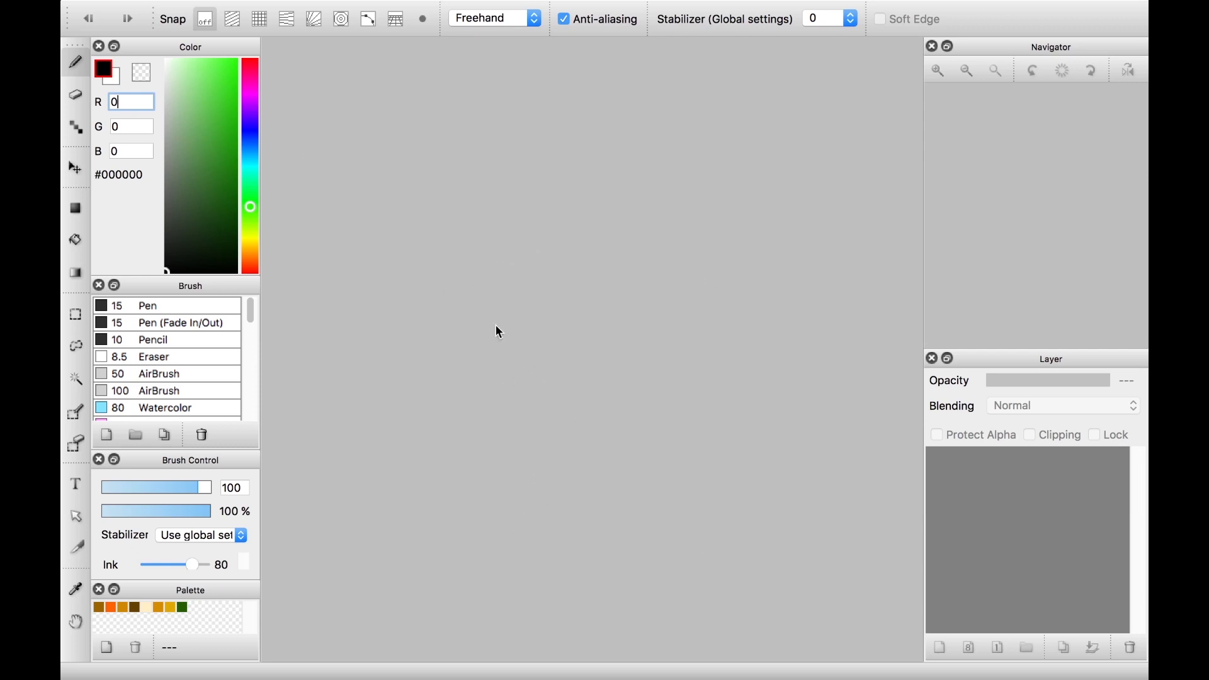
click(236, 485)
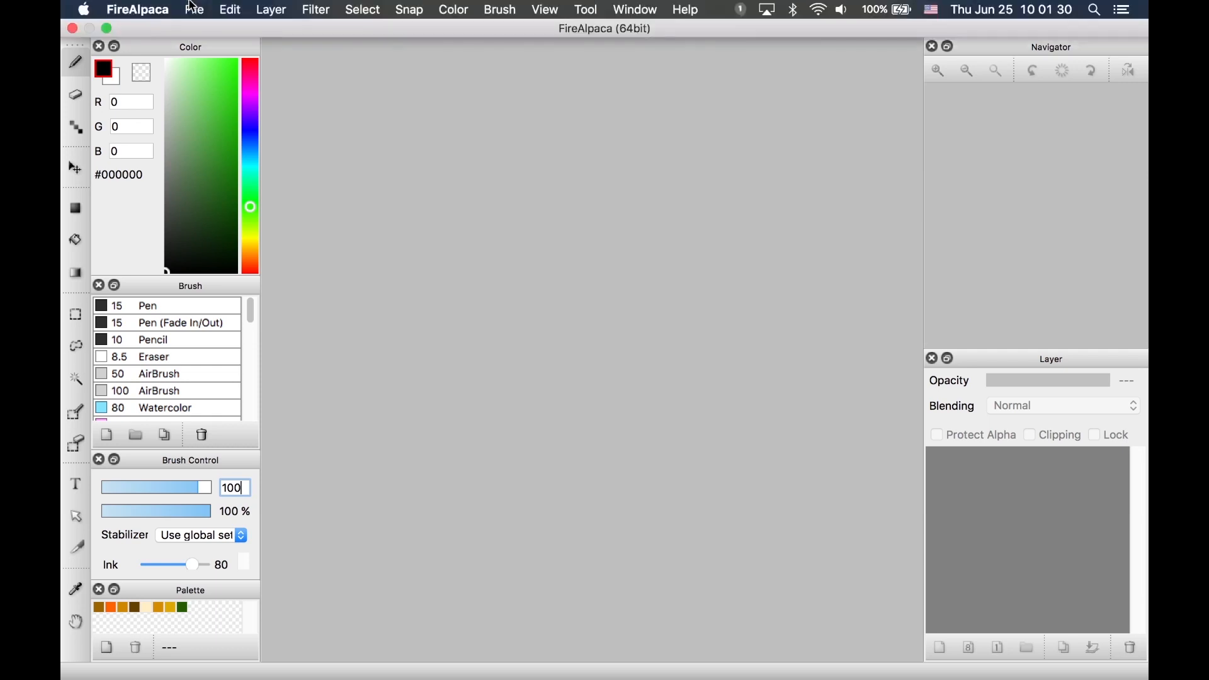
click(196, 9)
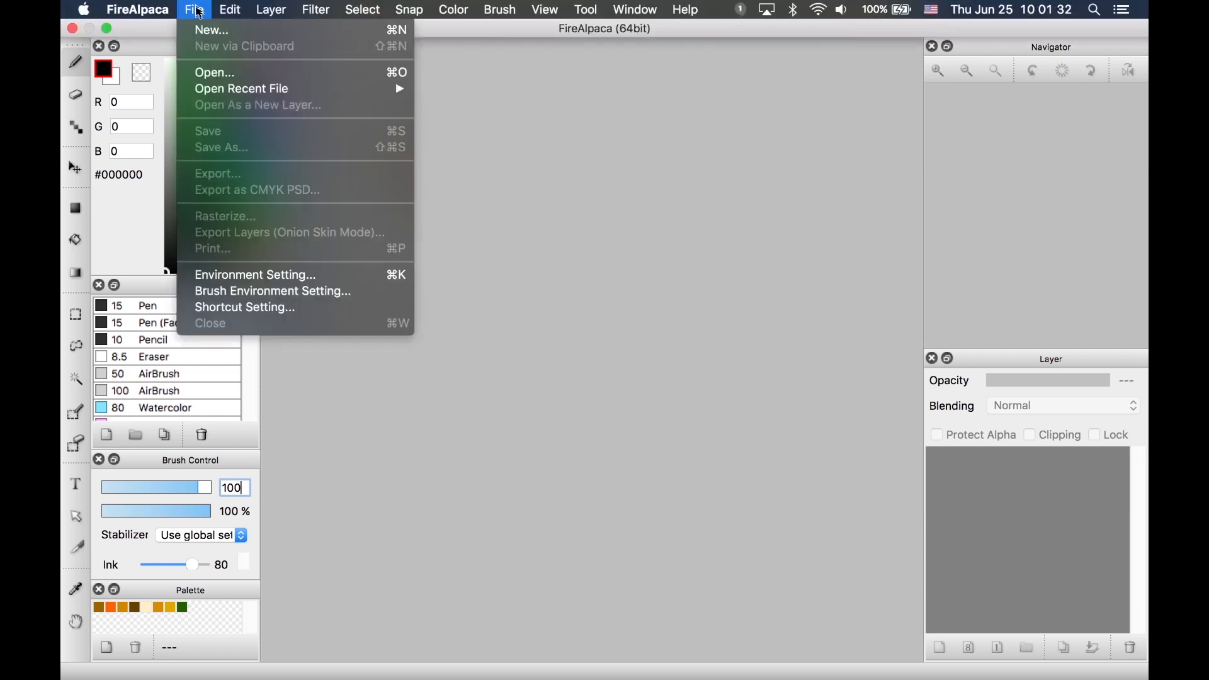
click(602, 174)
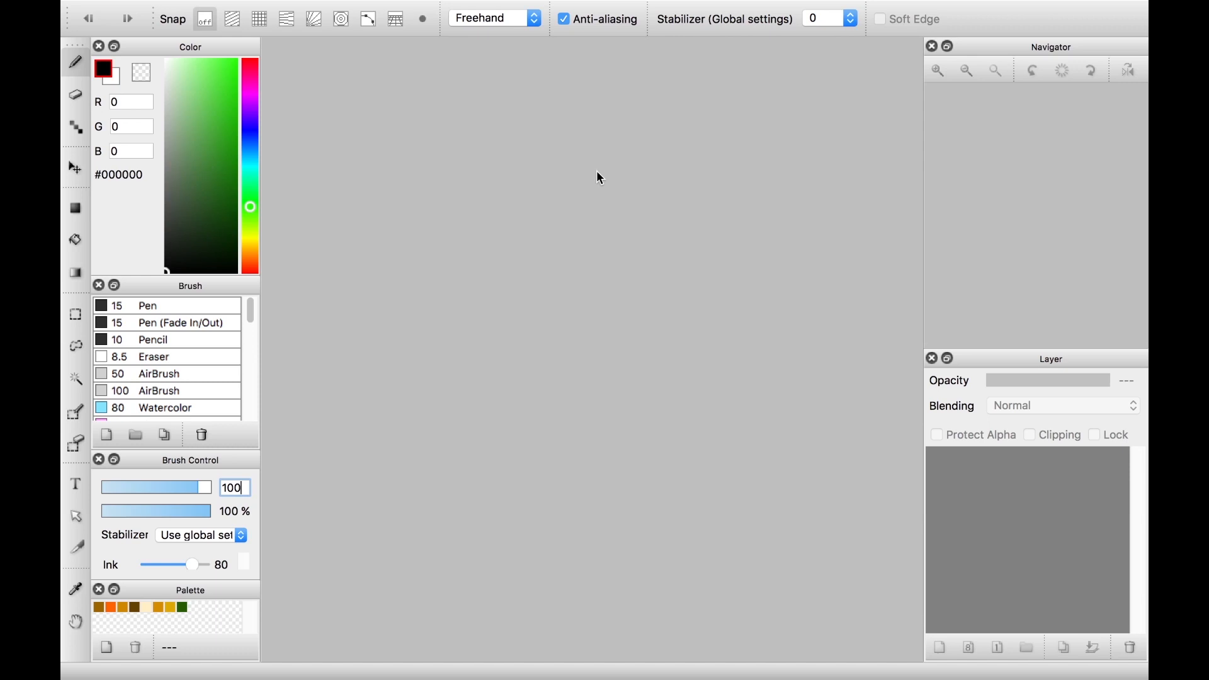
Create a new 3000 × 2000 pixel image at 350 dpi with a transparent background and a Color Layer as initial layer
key(super+n)
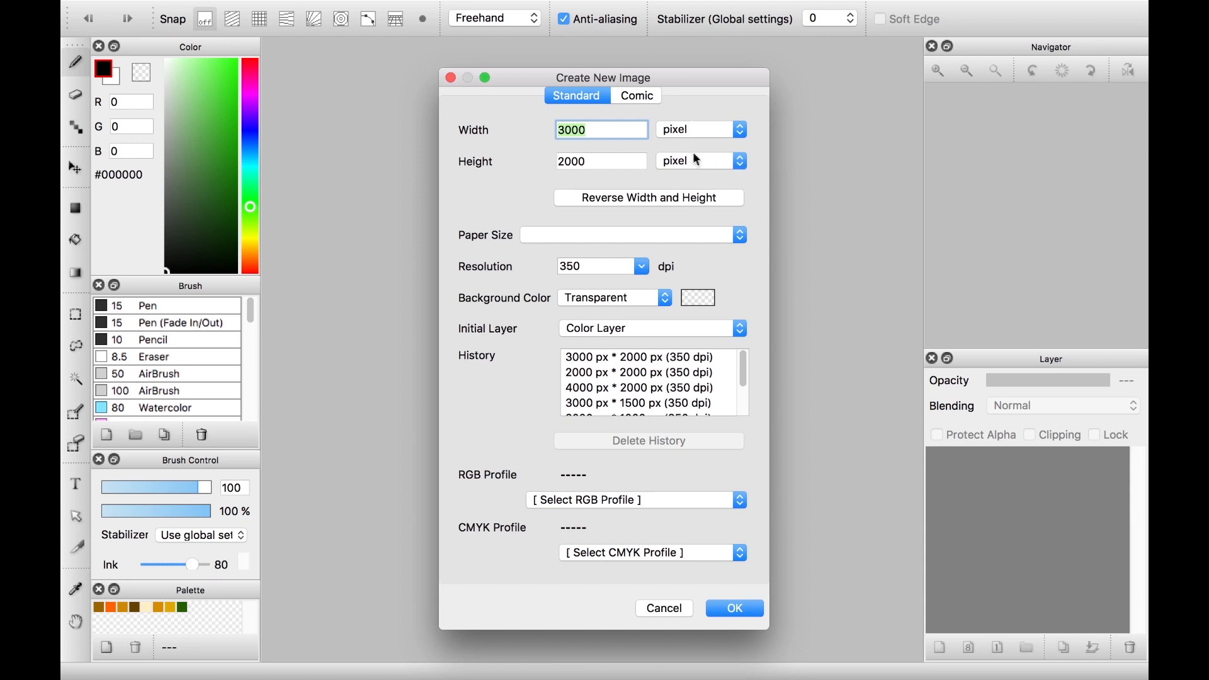
click(701, 123)
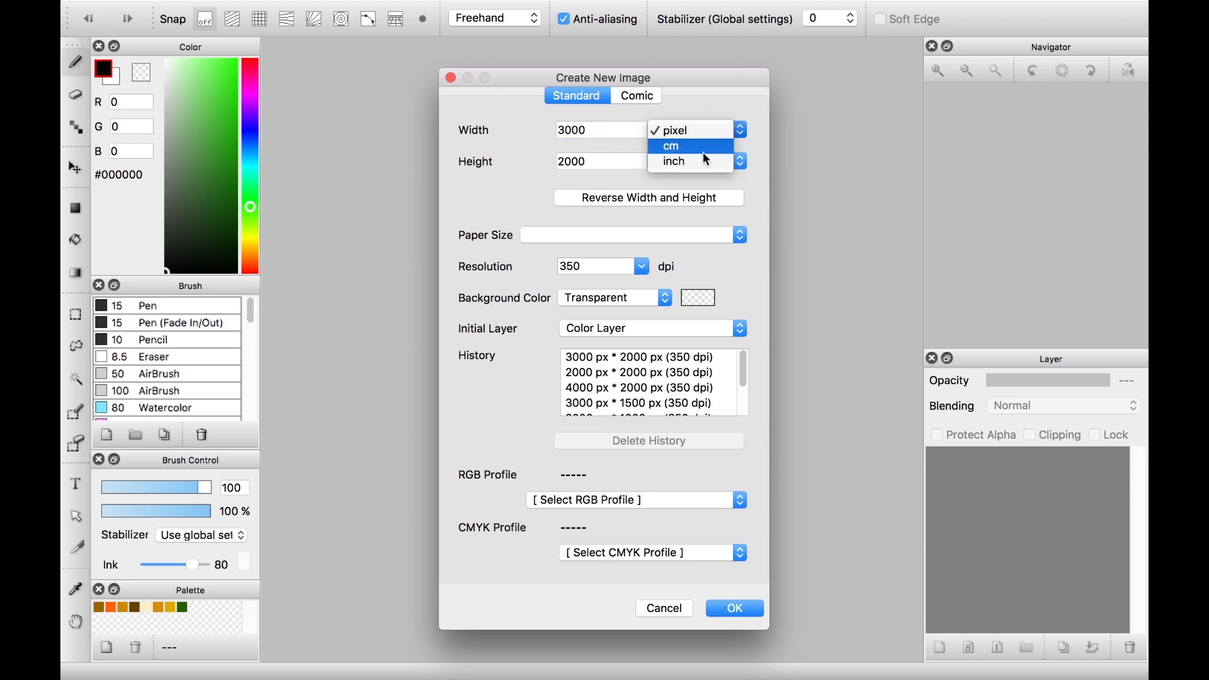
click(703, 123)
click(704, 162)
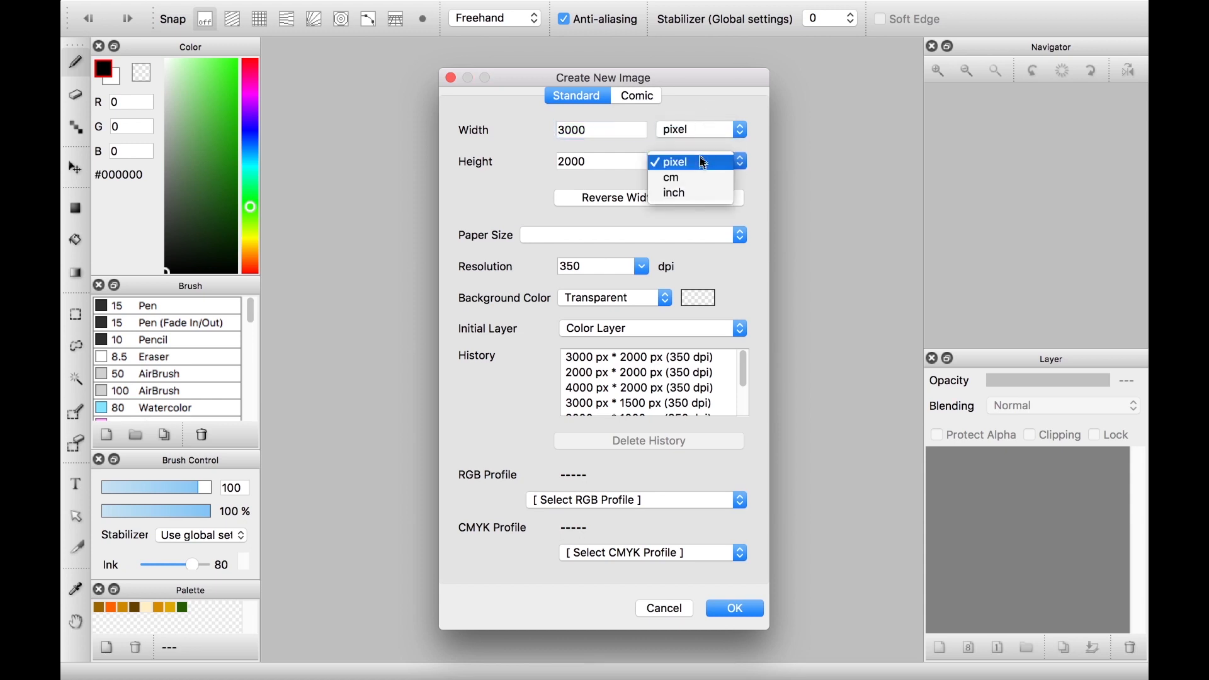
click(753, 161)
click(683, 199)
click(686, 199)
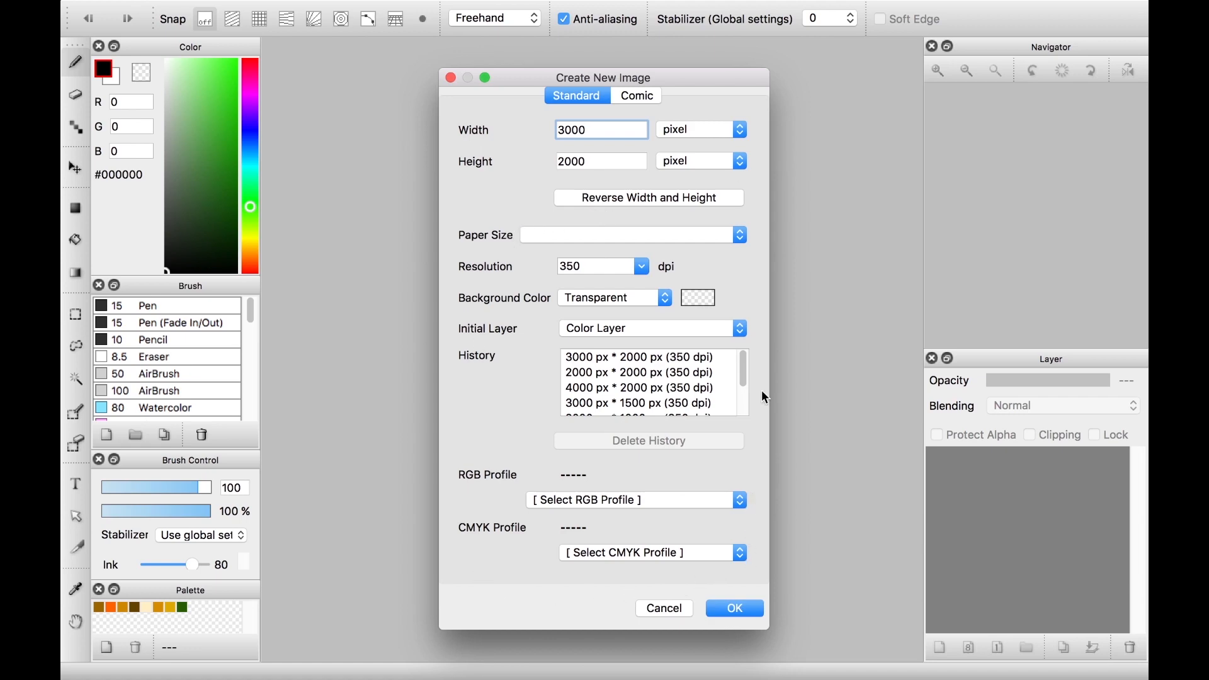
click(748, 612)
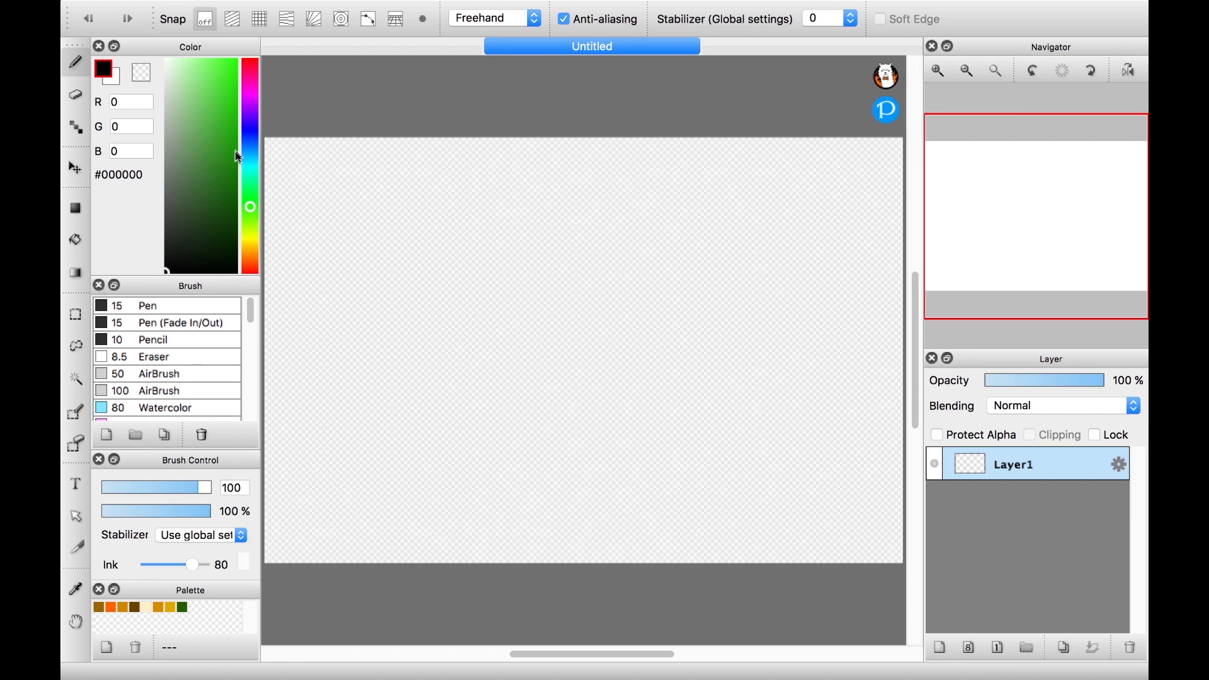
Try a green and a mid-grey (#979797) foreground colour, and swap it with the background colour
drag(218, 165, 221, 88)
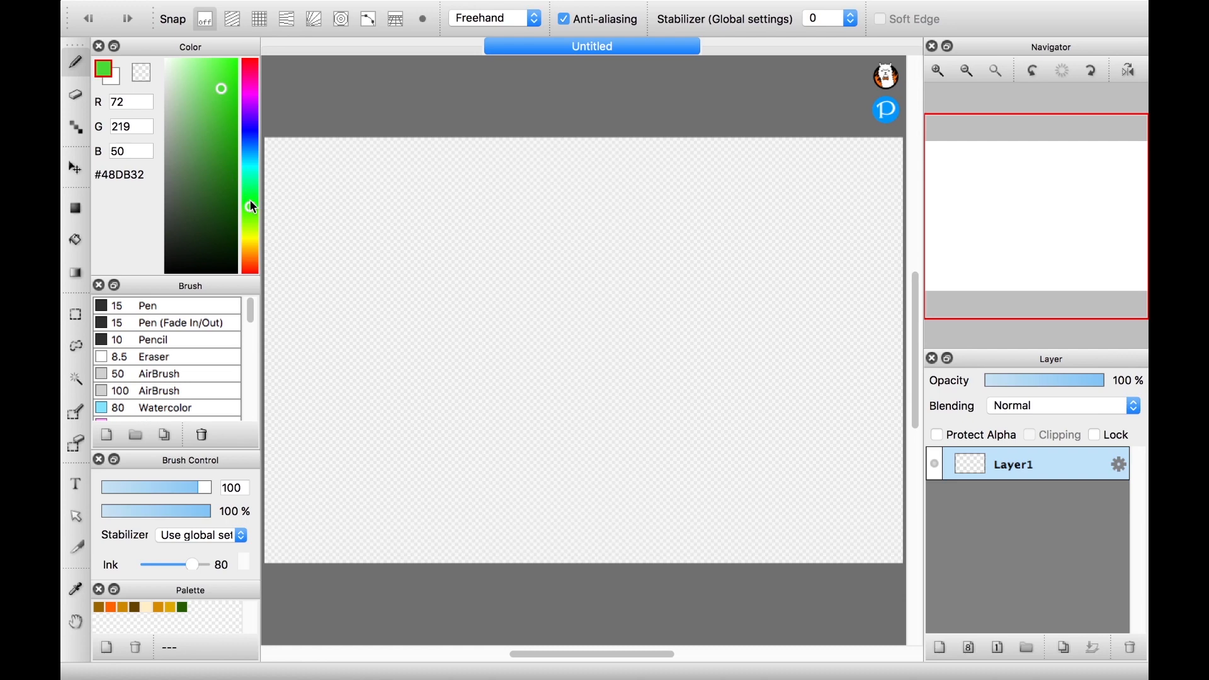
mouse_move(252, 206)
mouse_down()
mouse_move(250, 114)
mouse_move(214, 95)
mouse_move(165, 93)
mouse_move(198, 77)
mouse_move(230, 159)
mouse_move(167, 116)
mouse_move(98, 124)
mouse_move(92, 153)
mouse_up()
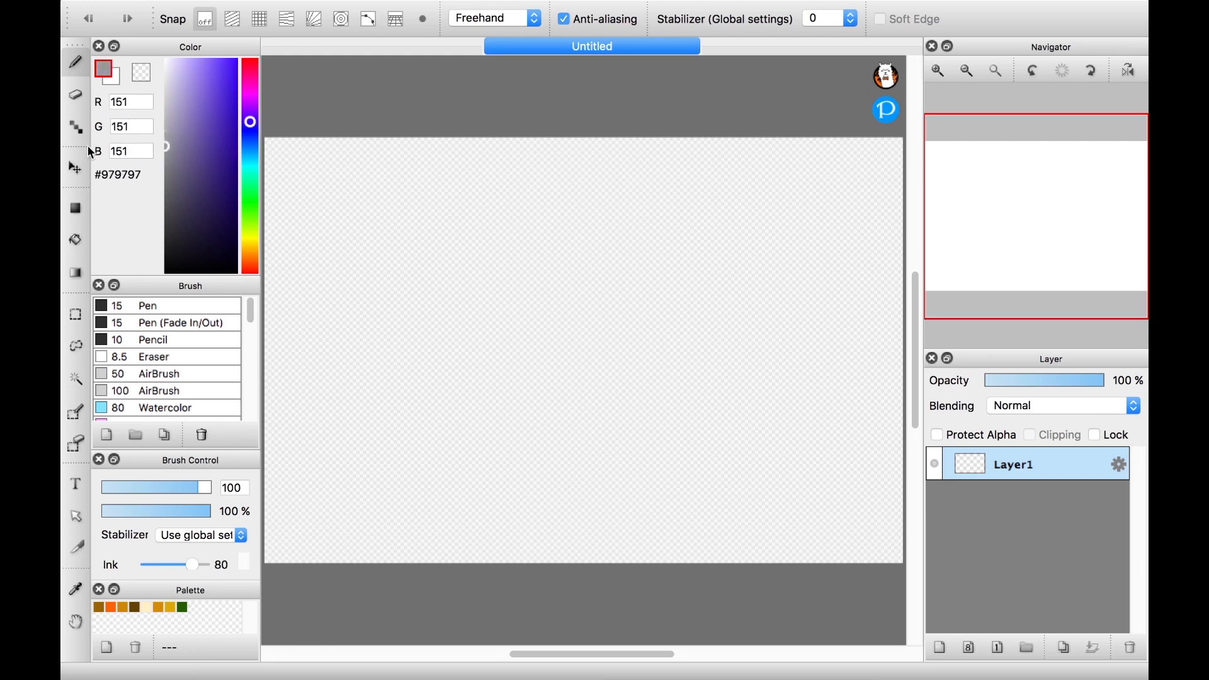
click(113, 82)
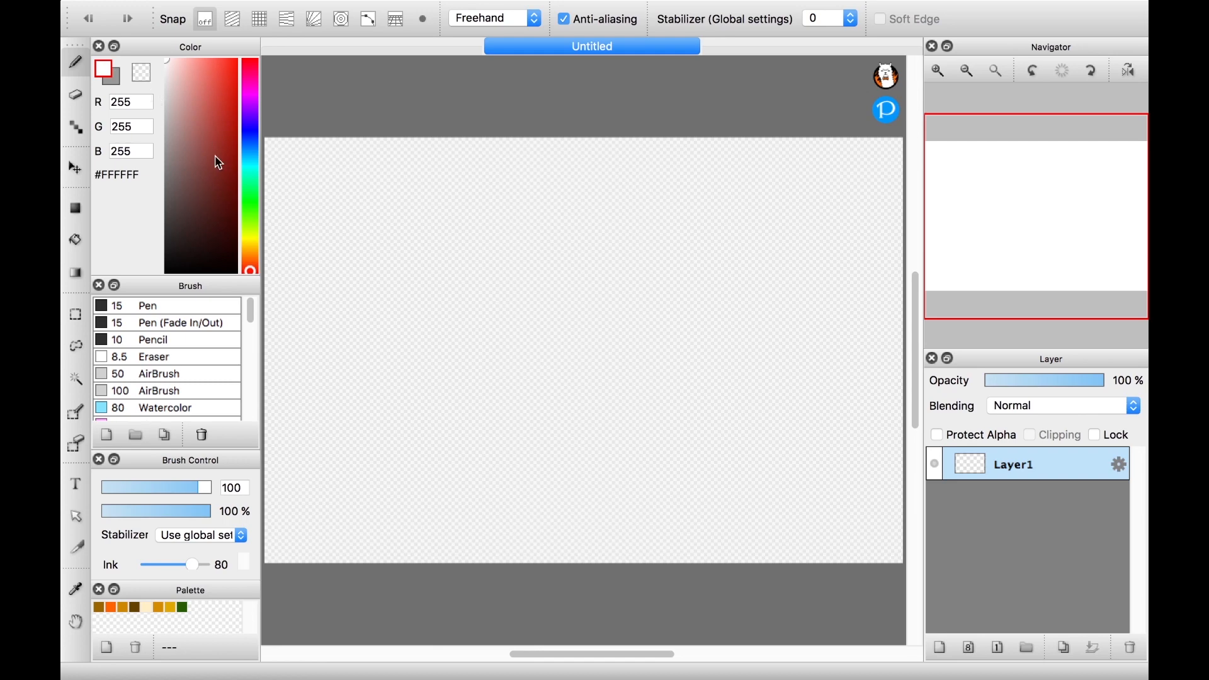
Set the foreground colour to blue #2200FF and the background colour to red #FF1200
drag(215, 145, 238, 59)
click(115, 80)
drag(254, 144, 251, 124)
drag(178, 129, 216, 73)
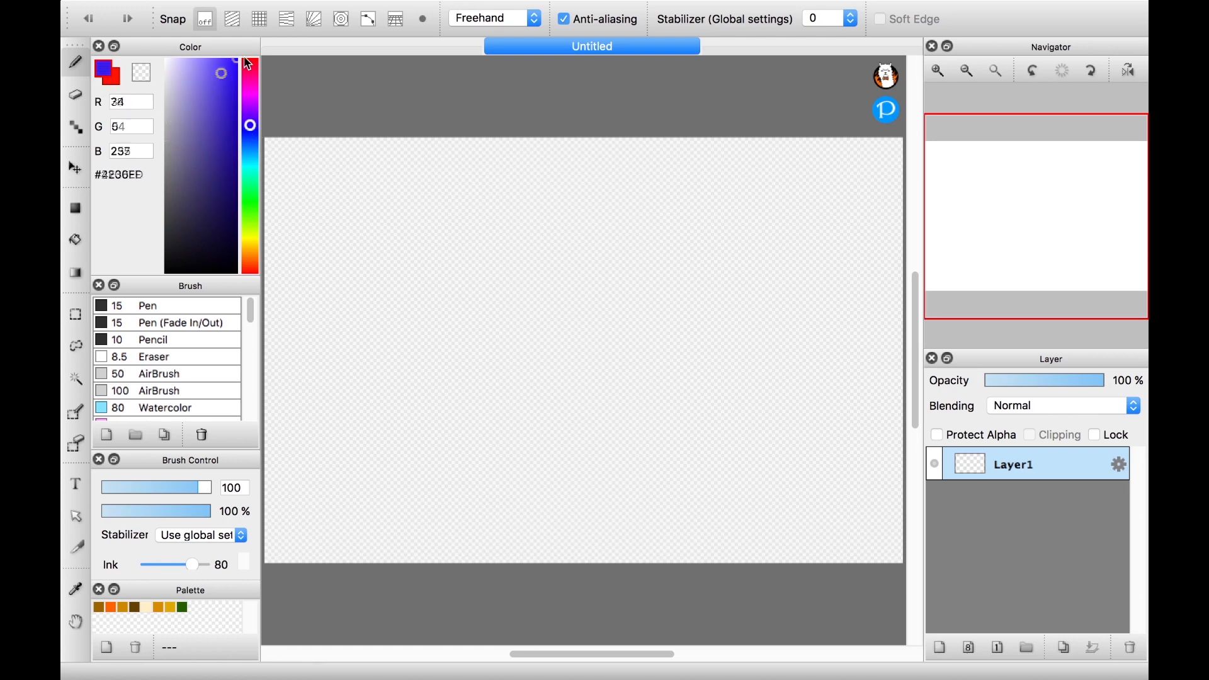
click(115, 80)
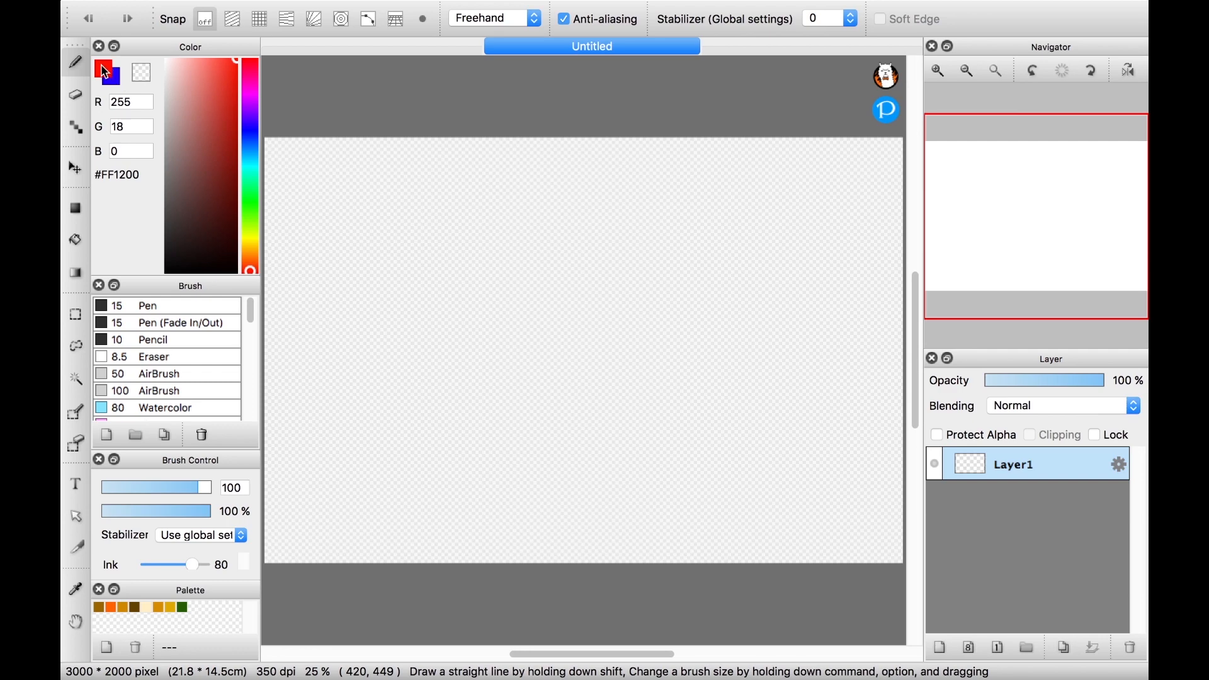
click(108, 78)
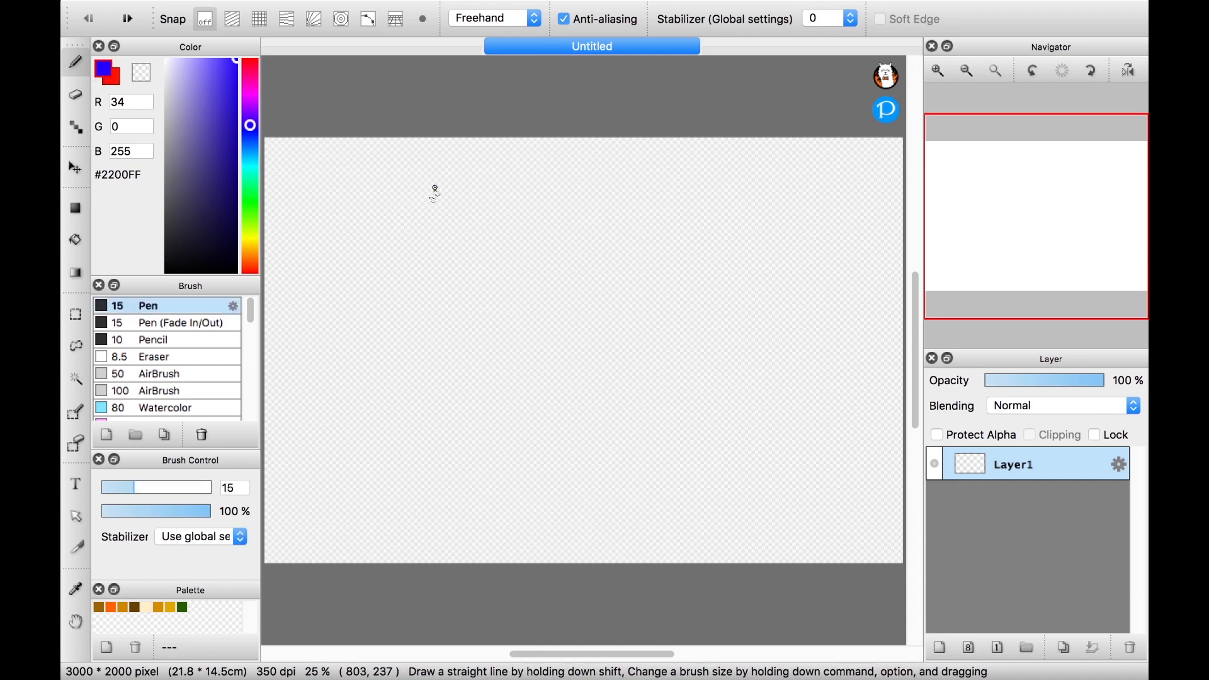
Draw a blue crossed loop with the size 15 Pen, swap to red, and add an overlapping red loop and a short curve beside it
mouse_move(434, 189)
mouse_down()
mouse_move(421, 220)
mouse_move(454, 273)
mouse_move(637, 339)
mouse_move(655, 368)
mouse_move(522, 392)
mouse_move(483, 329)
mouse_move(487, 248)
mouse_move(452, 207)
mouse_up()
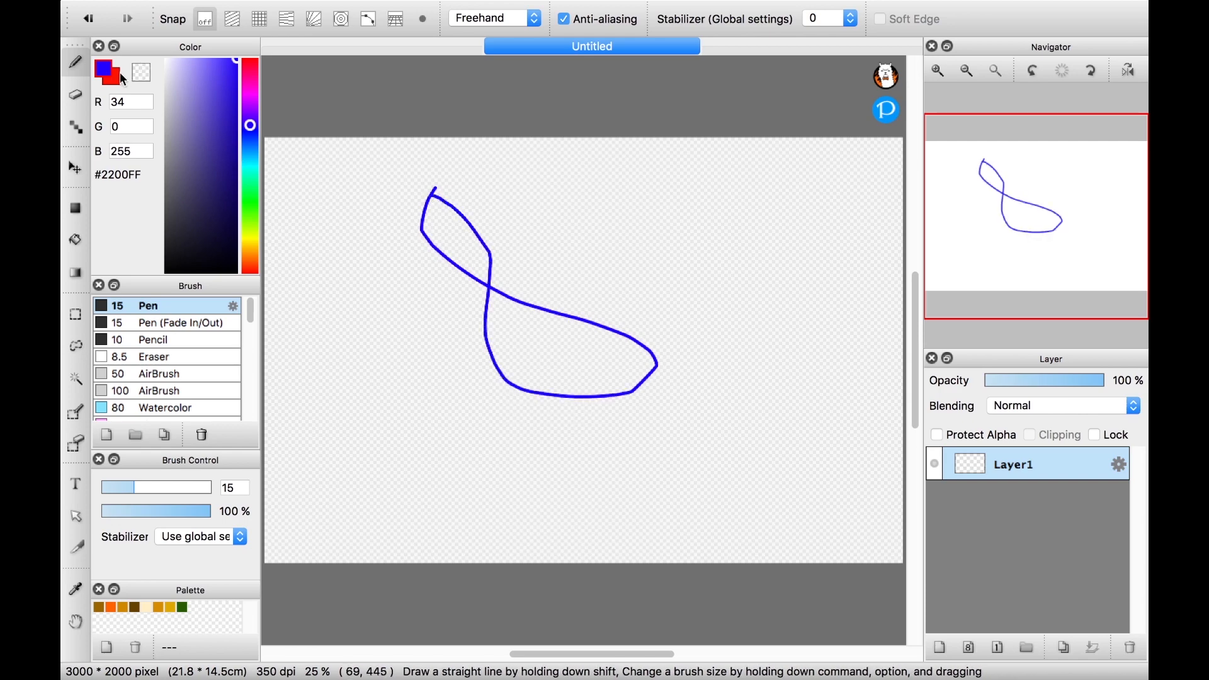
key(x)
mouse_move(509, 211)
mouse_down()
mouse_move(455, 261)
mouse_move(465, 342)
mouse_move(561, 363)
mouse_move(611, 323)
mouse_move(596, 267)
mouse_move(509, 216)
mouse_up()
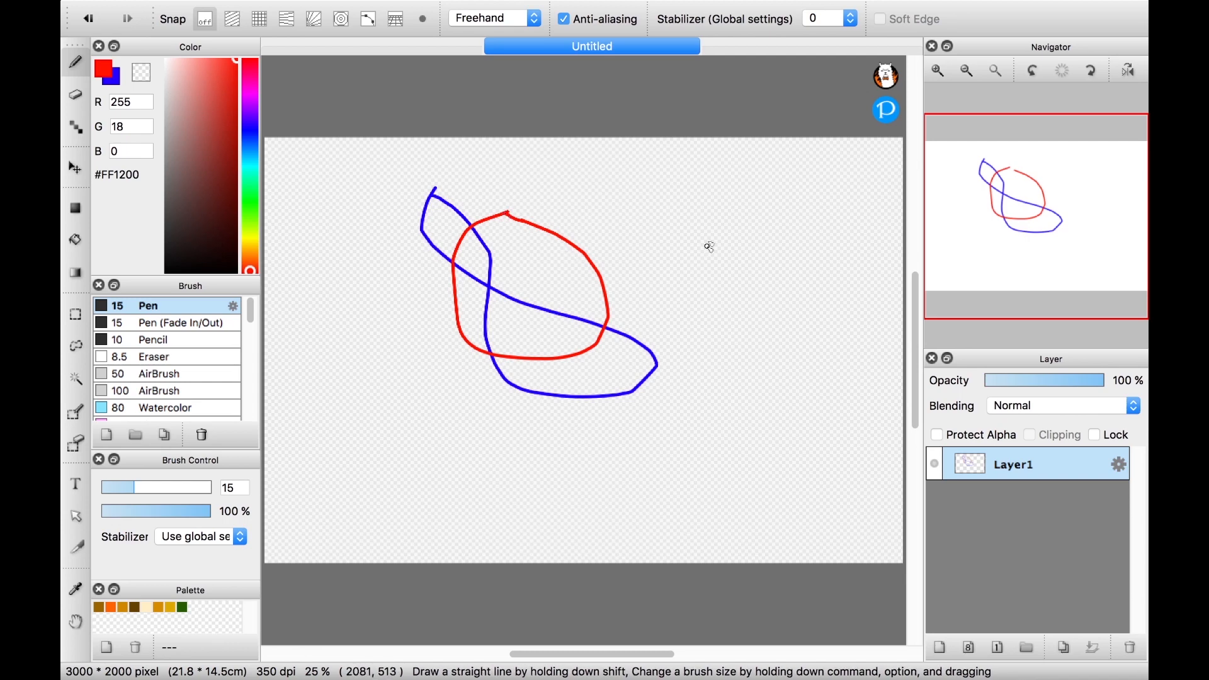
mouse_move(709, 240)
mouse_down()
mouse_move(712, 317)
mouse_move(730, 346)
mouse_move(757, 346)
mouse_move(788, 317)
mouse_up()
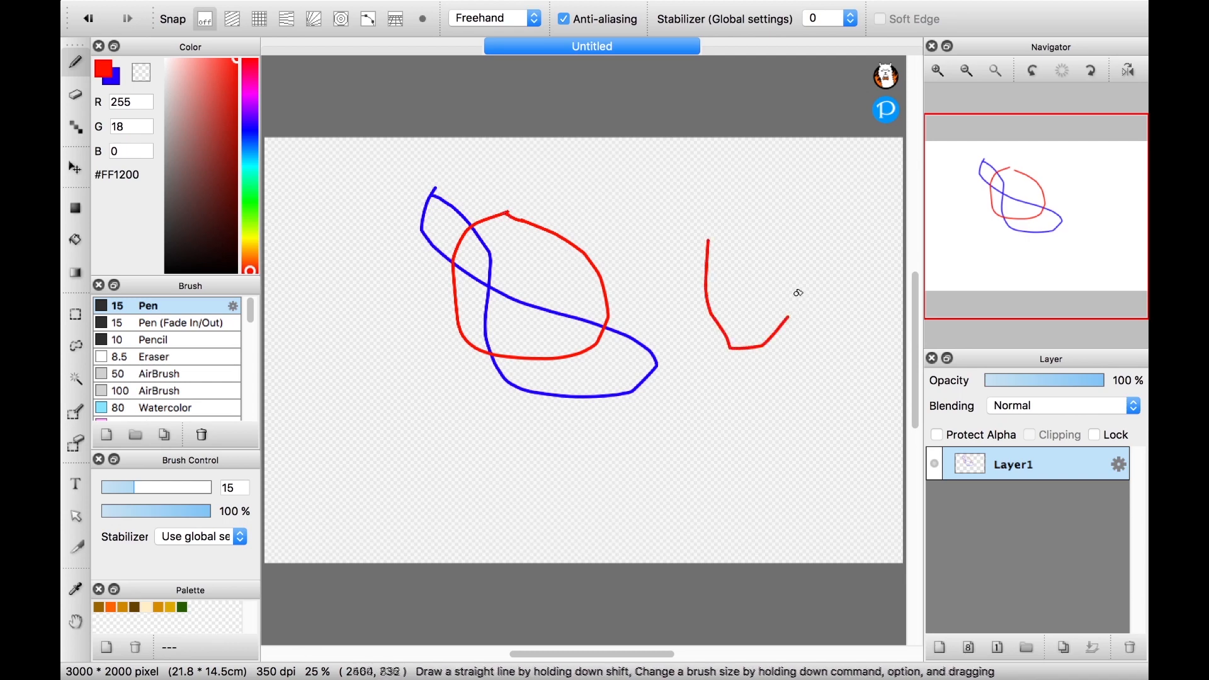
Set the global stabilizer to 10 and draw a tall red figure-eight near the canvas's right edge
click(831, 22)
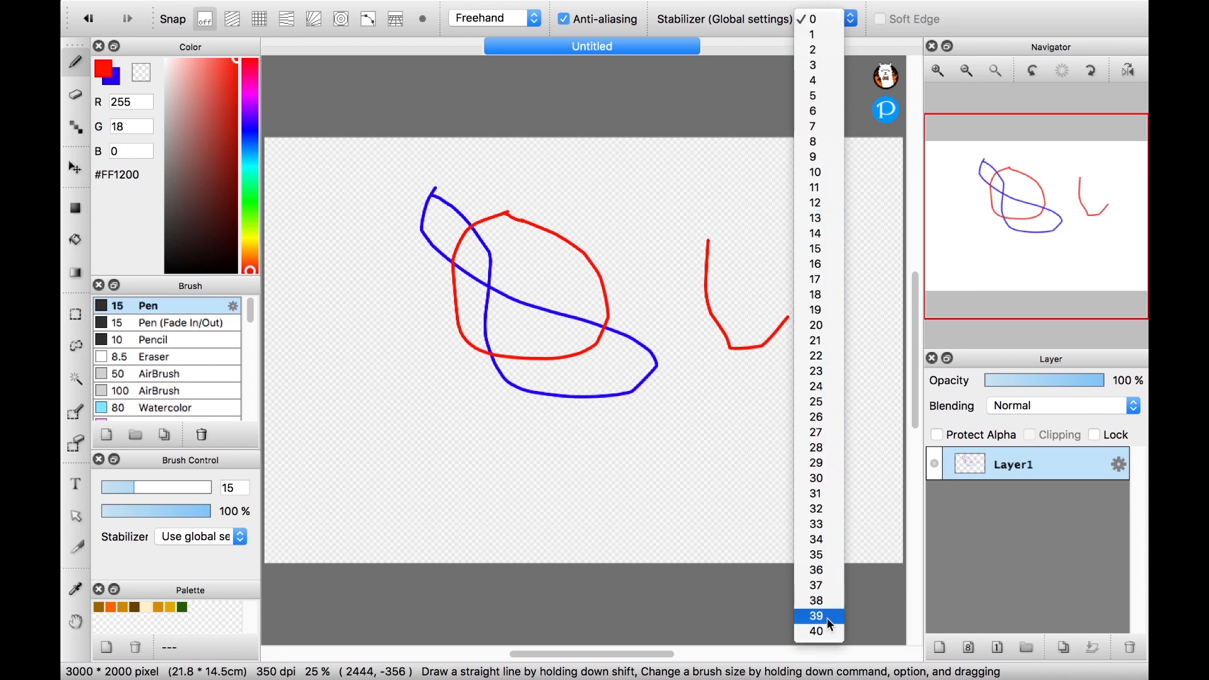
click(815, 172)
mouse_move(762, 182)
mouse_down()
mouse_move(791, 300)
mouse_move(834, 359)
mouse_move(834, 410)
mouse_move(818, 432)
mouse_move(792, 434)
mouse_move(787, 376)
mouse_move(823, 259)
mouse_move(813, 224)
mouse_up()
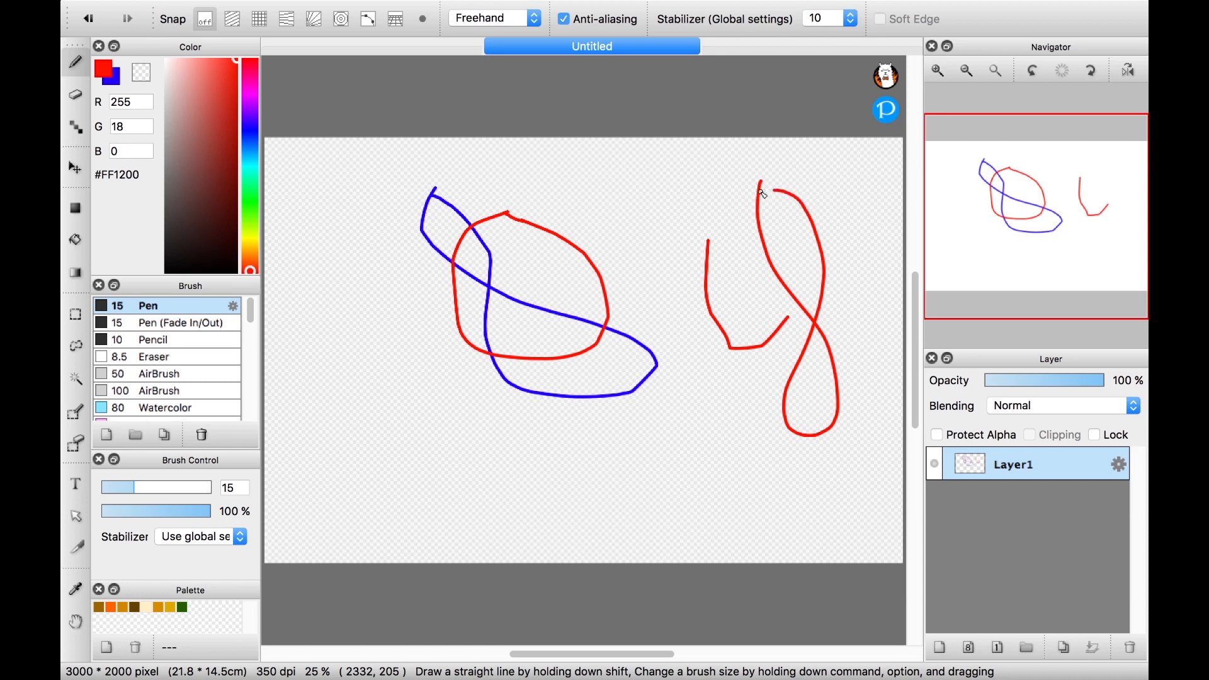
drag(757, 205, 759, 210)
Set the global stabilizer to 40 and draw a large red closed loop around the existing loops
click(826, 19)
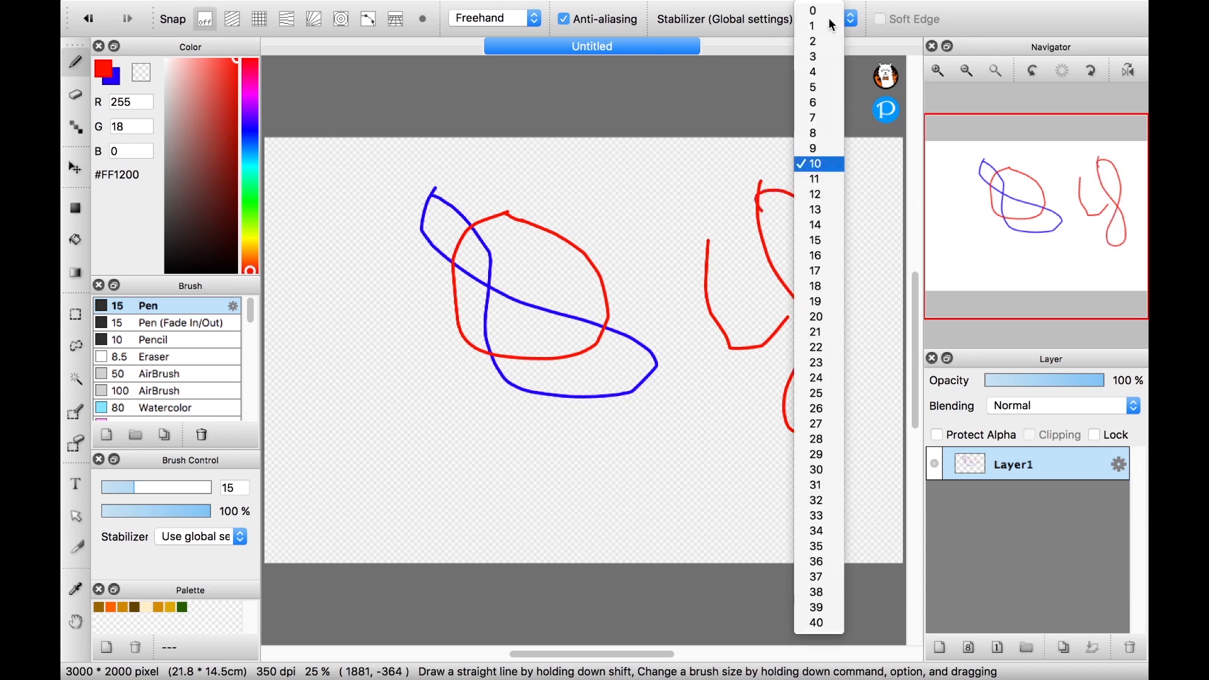
click(826, 630)
click(677, 211)
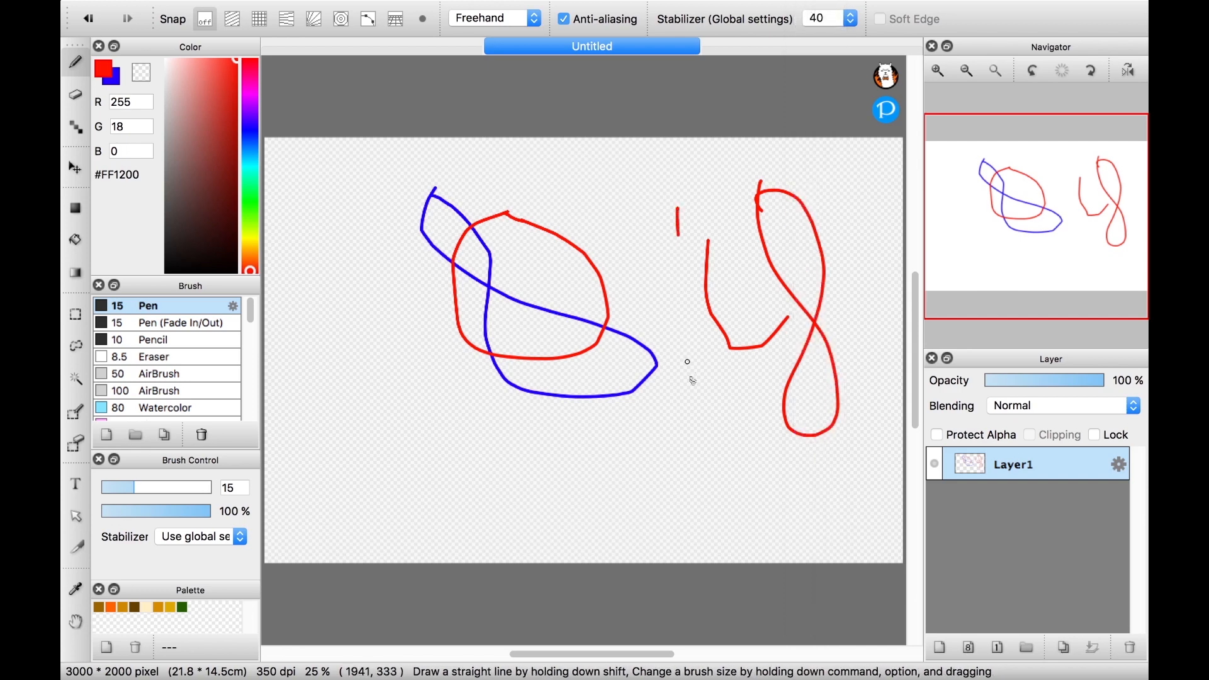
mouse_move(688, 361)
mouse_down()
mouse_move(649, 524)
mouse_move(591, 510)
mouse_move(556, 499)
mouse_move(490, 433)
mouse_move(452, 346)
mouse_move(445, 291)
mouse_move(677, 210)
mouse_up()
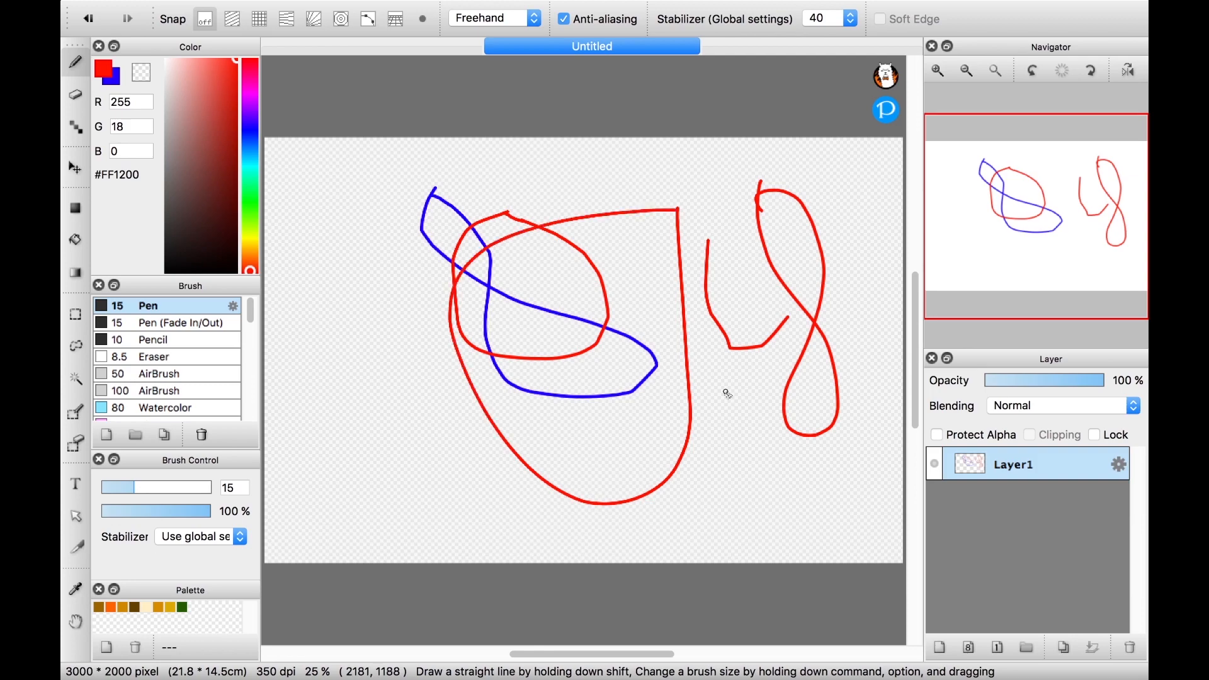
Set the global stabilizer to 0 and draw a jagged red line down the middle of the canvas
click(822, 18)
click(817, 19)
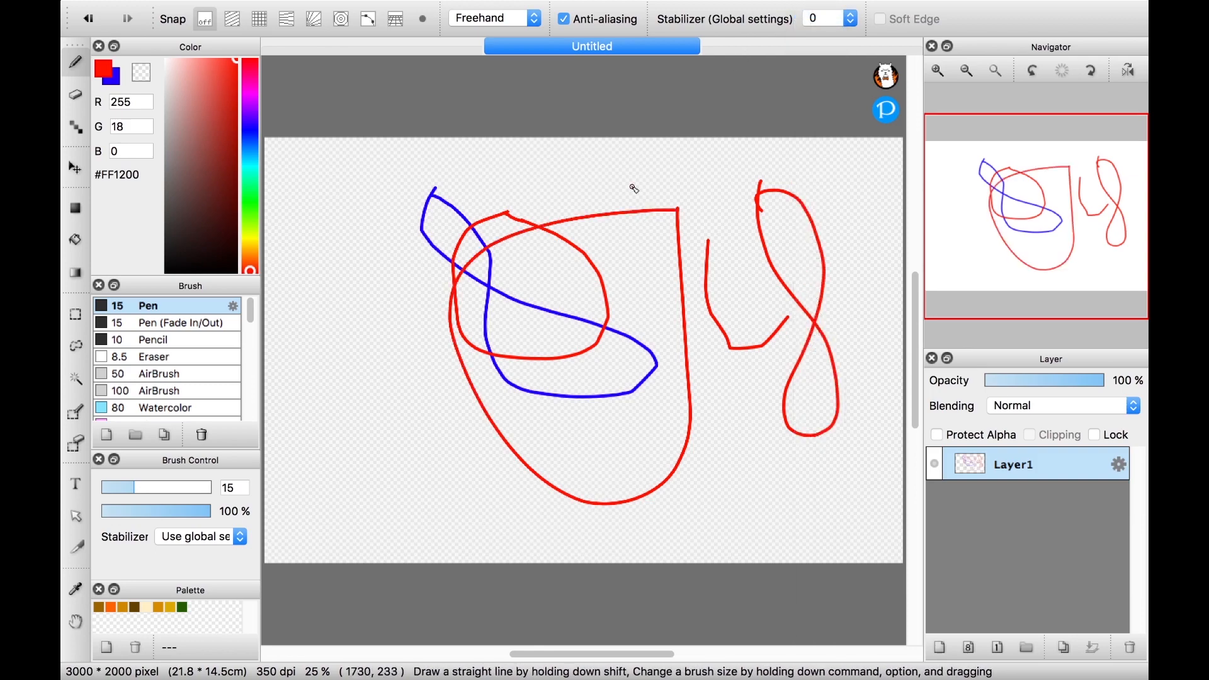
mouse_move(634, 189)
mouse_down()
mouse_move(653, 309)
mouse_move(546, 366)
mouse_move(609, 384)
mouse_move(599, 404)
mouse_move(686, 419)
mouse_move(589, 473)
mouse_move(736, 501)
mouse_up()
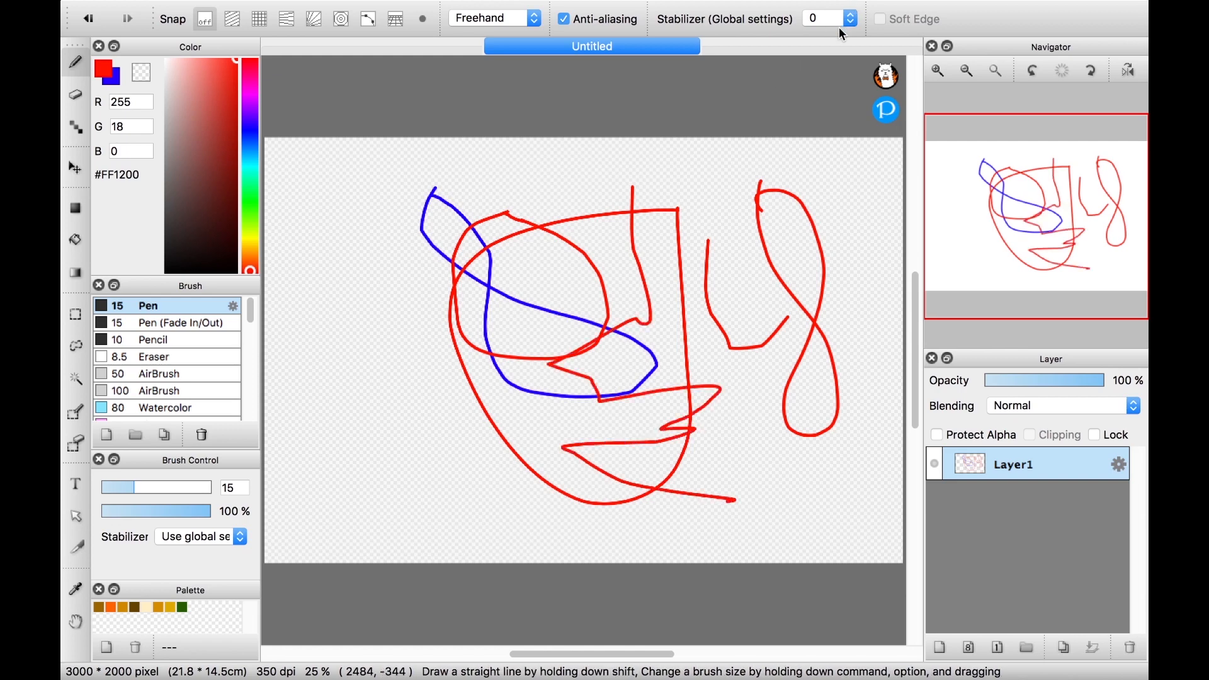
Undo all pen strokes until the canvas is empty
key(super+z)
key(super+z)
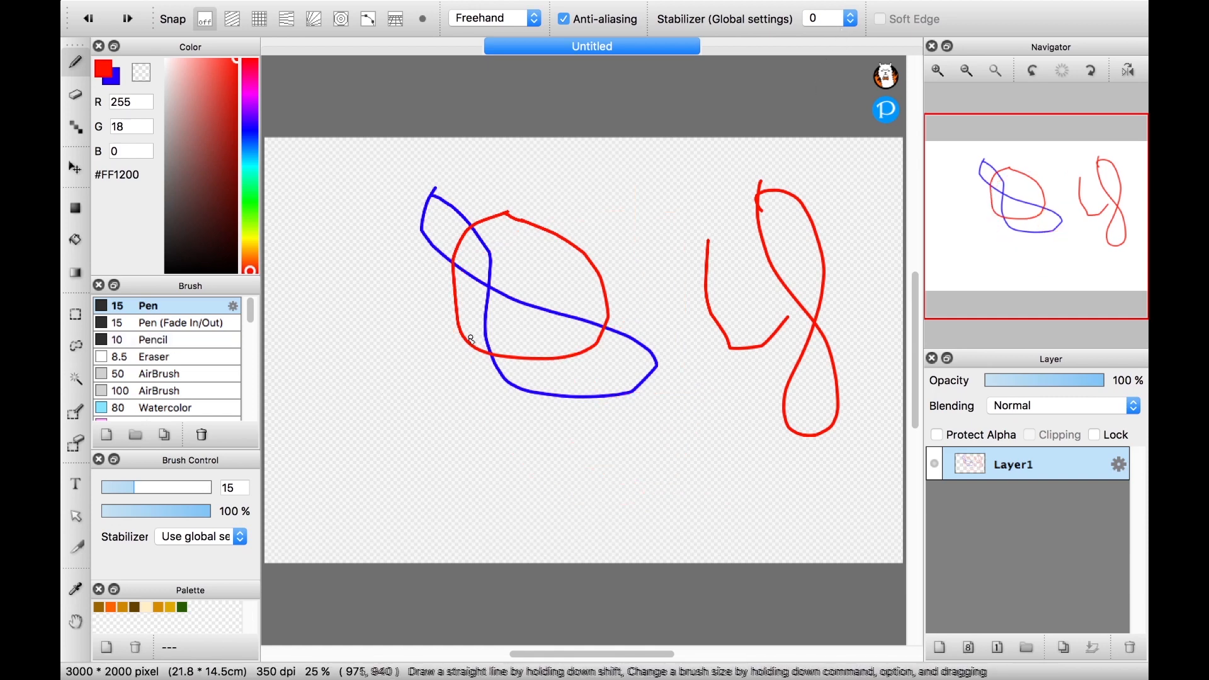
key(super+z)
key(super+z)
key(super+z)
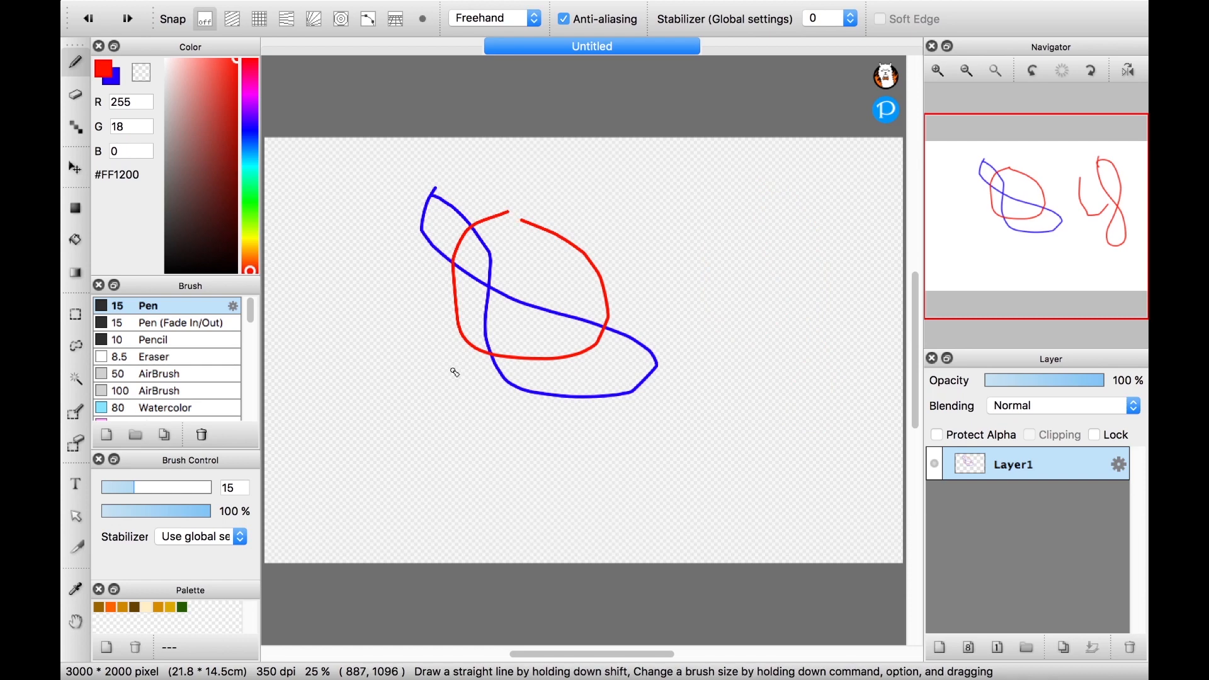
key(super+z)
key(super+z)
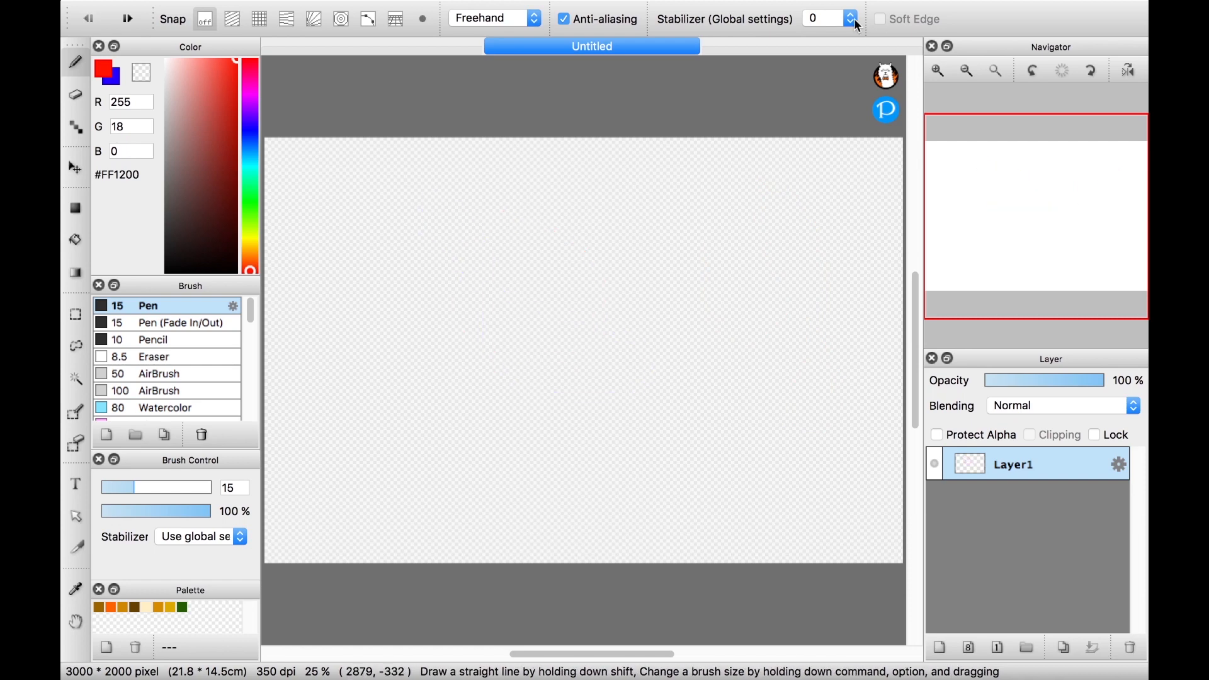
Draw a jagged red line in the canvas's left half with the global stabilizer at 0
click(857, 27)
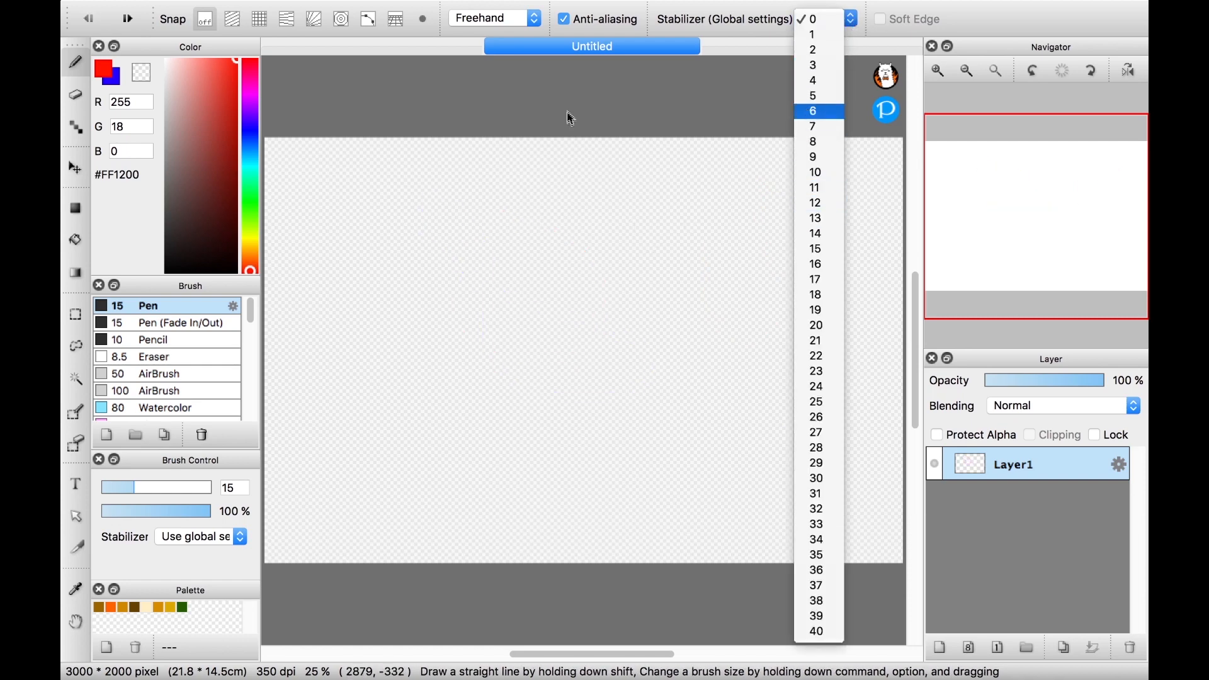
click(591, 190)
mouse_move(458, 270)
mouse_down()
mouse_move(514, 280)
mouse_move(483, 339)
mouse_move(557, 354)
mouse_move(526, 375)
mouse_move(572, 376)
mouse_up()
Set the global stabilizer to 20 and draw a second red line downward, right of the jagged one
click(830, 19)
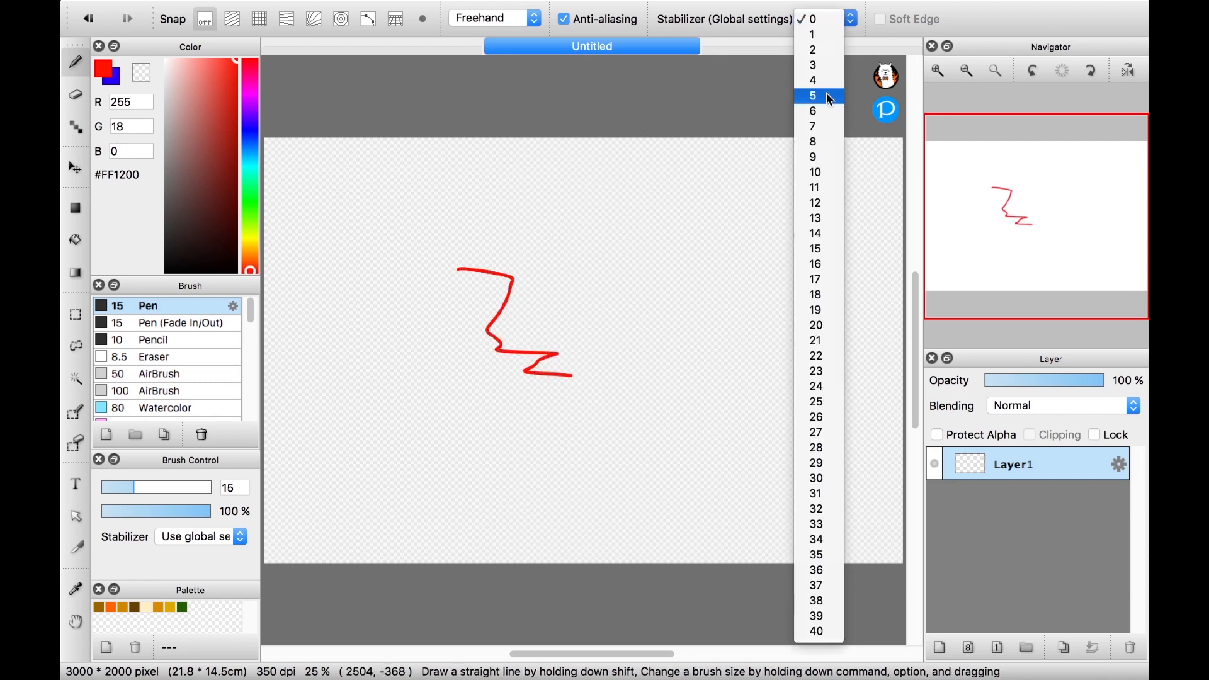
click(822, 320)
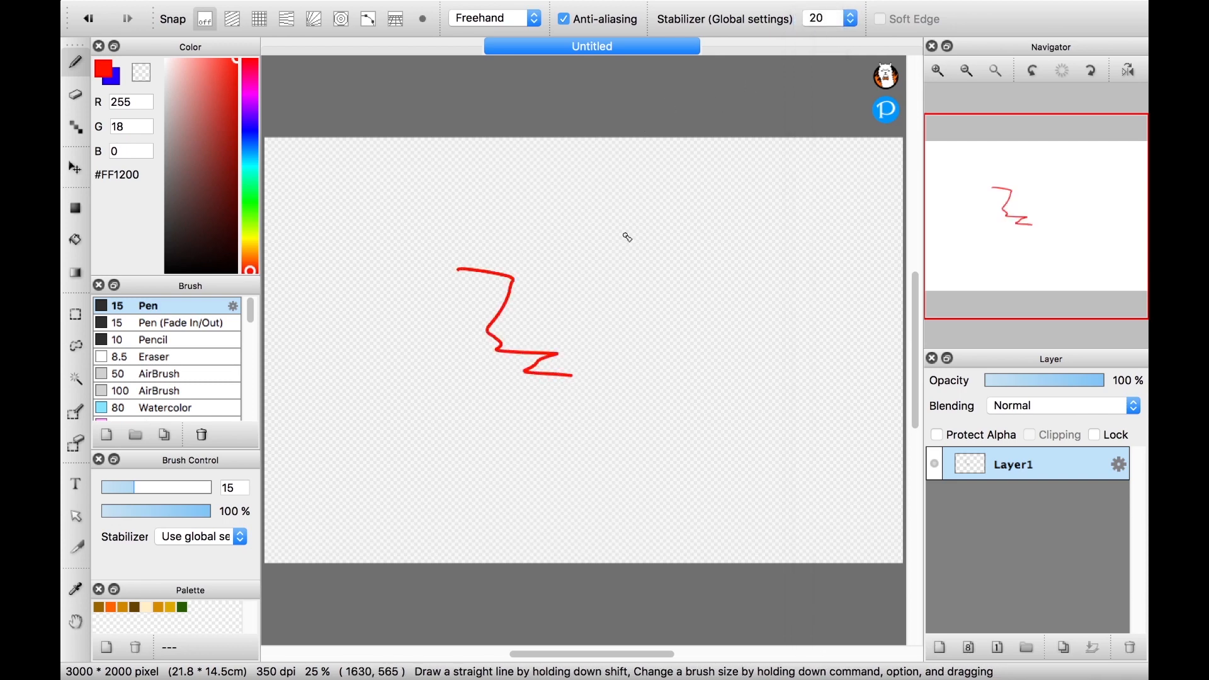
mouse_move(627, 232)
mouse_down()
mouse_move(653, 238)
mouse_move(728, 318)
mouse_move(701, 325)
mouse_move(712, 355)
mouse_move(687, 393)
mouse_move(748, 396)
mouse_move(704, 410)
mouse_move(775, 424)
mouse_up()
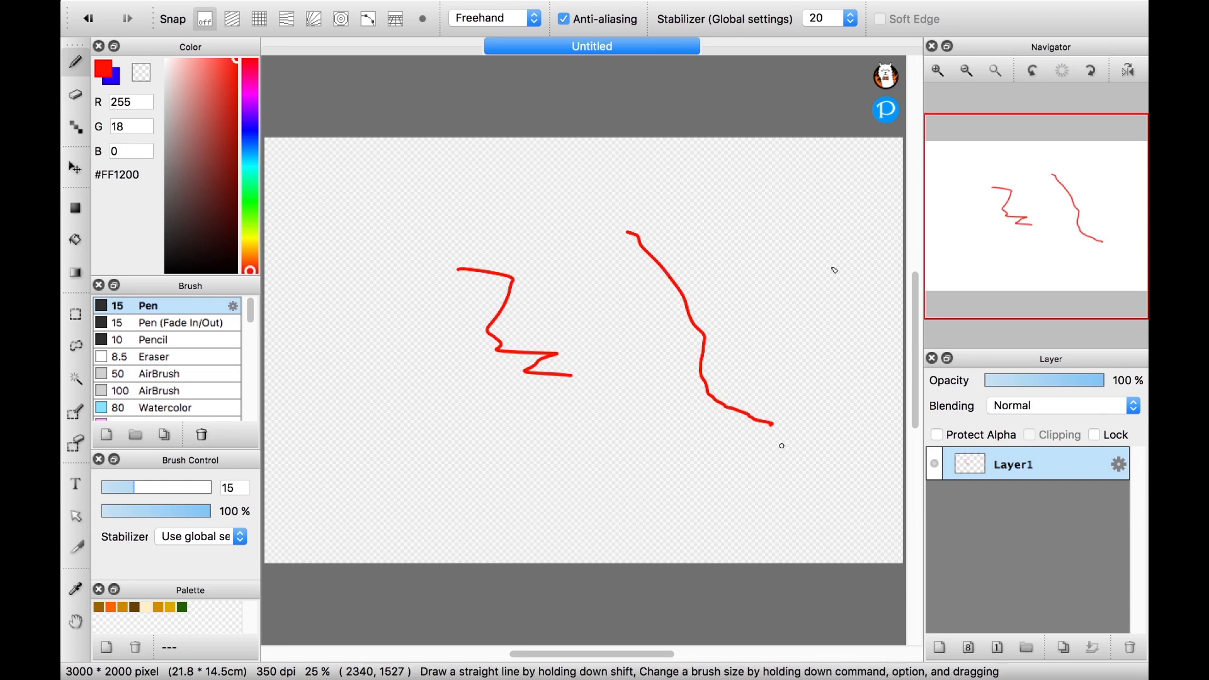
Set the global stabilizer to 40 and draw a third red line from the upper right down to the canvas's right edge
click(823, 22)
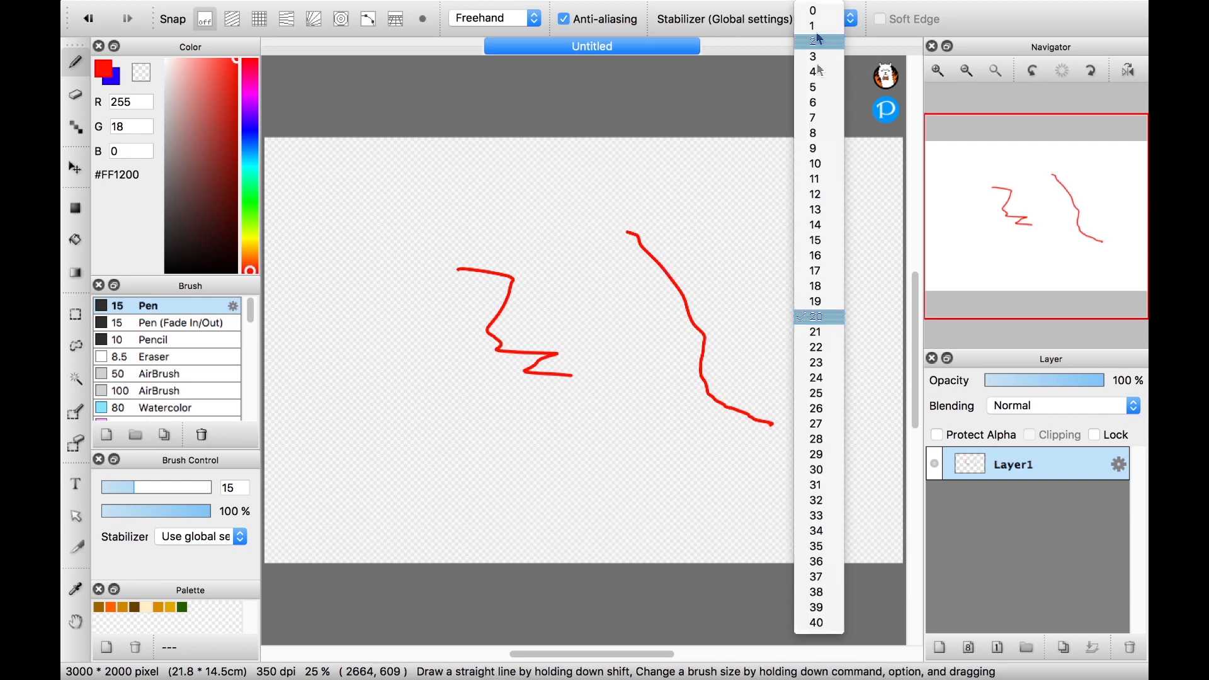
click(831, 630)
mouse_move(807, 235)
mouse_down()
mouse_move(847, 342)
mouse_move(840, 413)
mouse_move(875, 453)
mouse_move(854, 480)
mouse_move(882, 483)
mouse_move(853, 486)
mouse_up()
drag(928, 498, 928, 498)
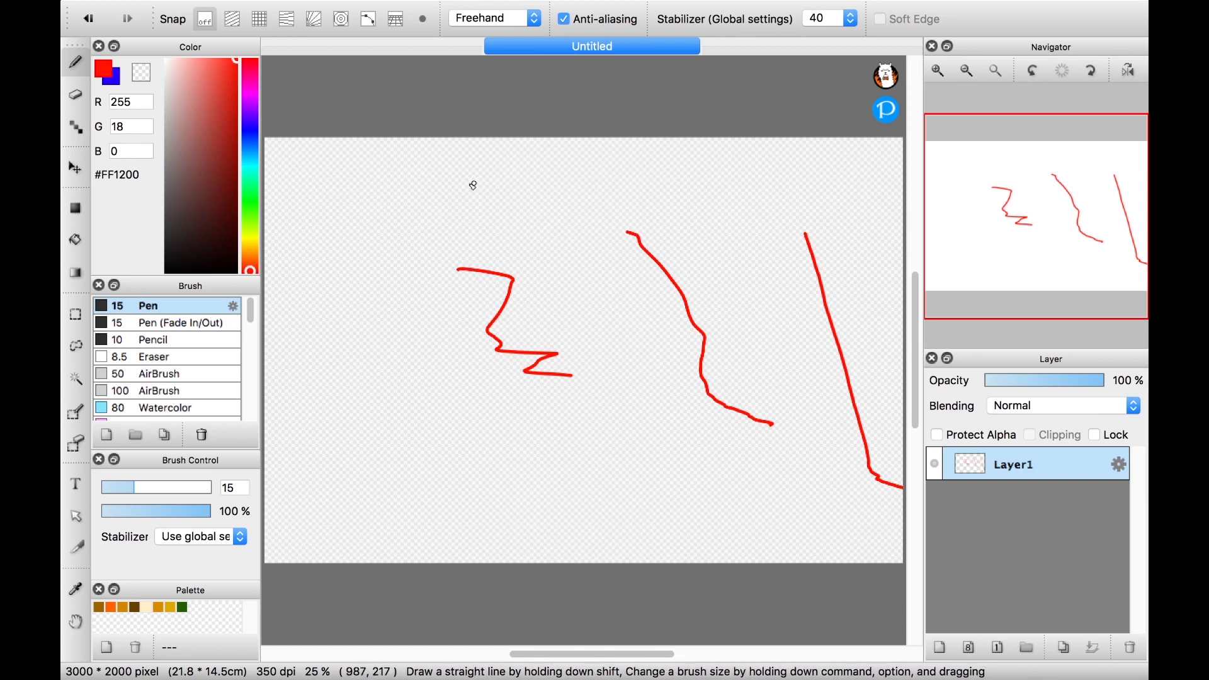
Swap the foreground colour to blue and draw two arrows pointing from each red line toward the next one
key(x)
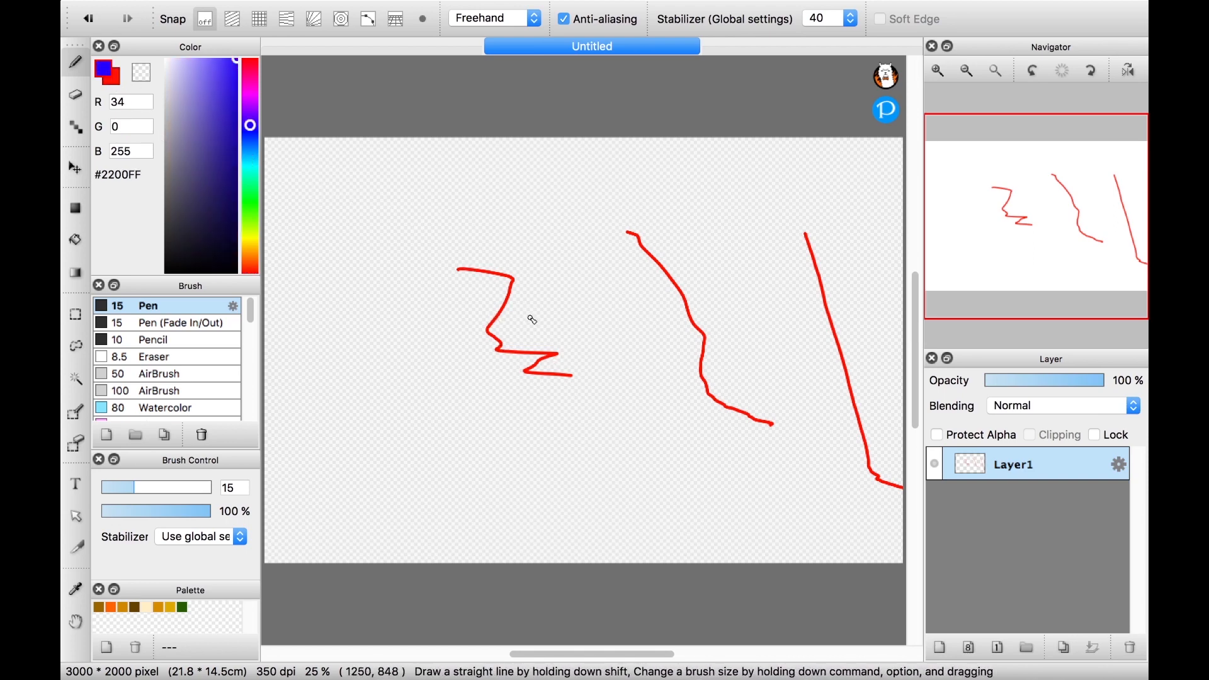
mouse_move(628, 313)
mouse_down()
mouse_move(646, 313)
mouse_move(628, 337)
mouse_up()
drag(718, 318, 710, 318)
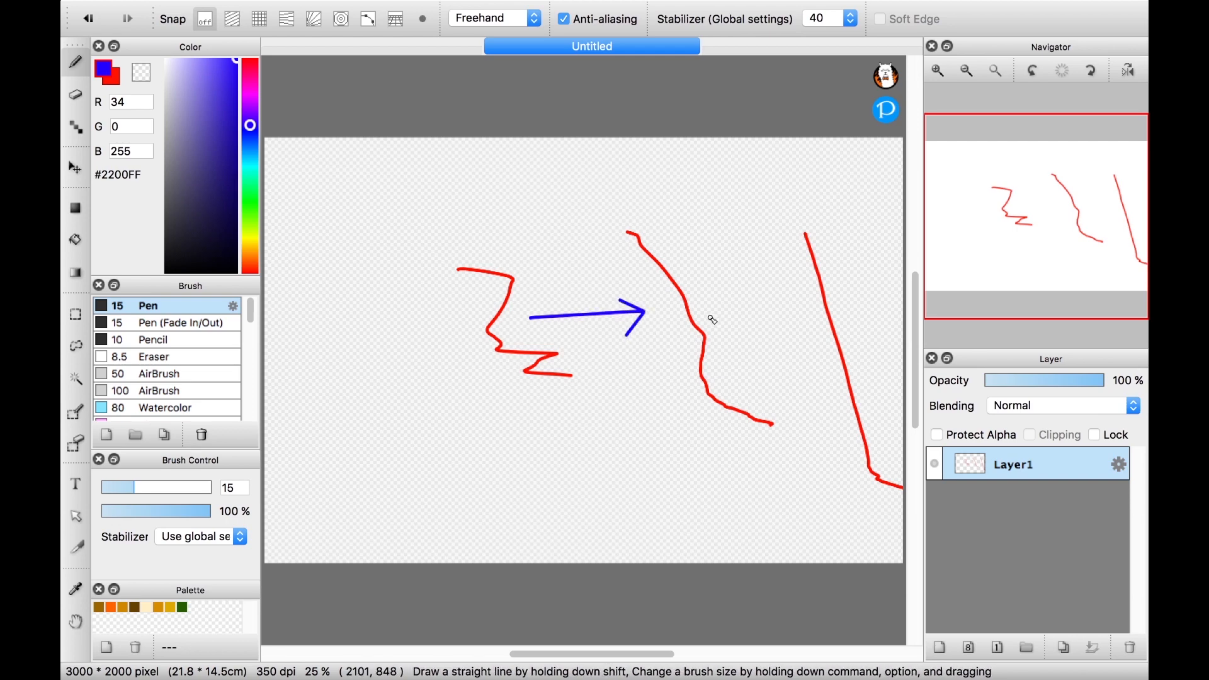
drag(797, 320, 802, 318)
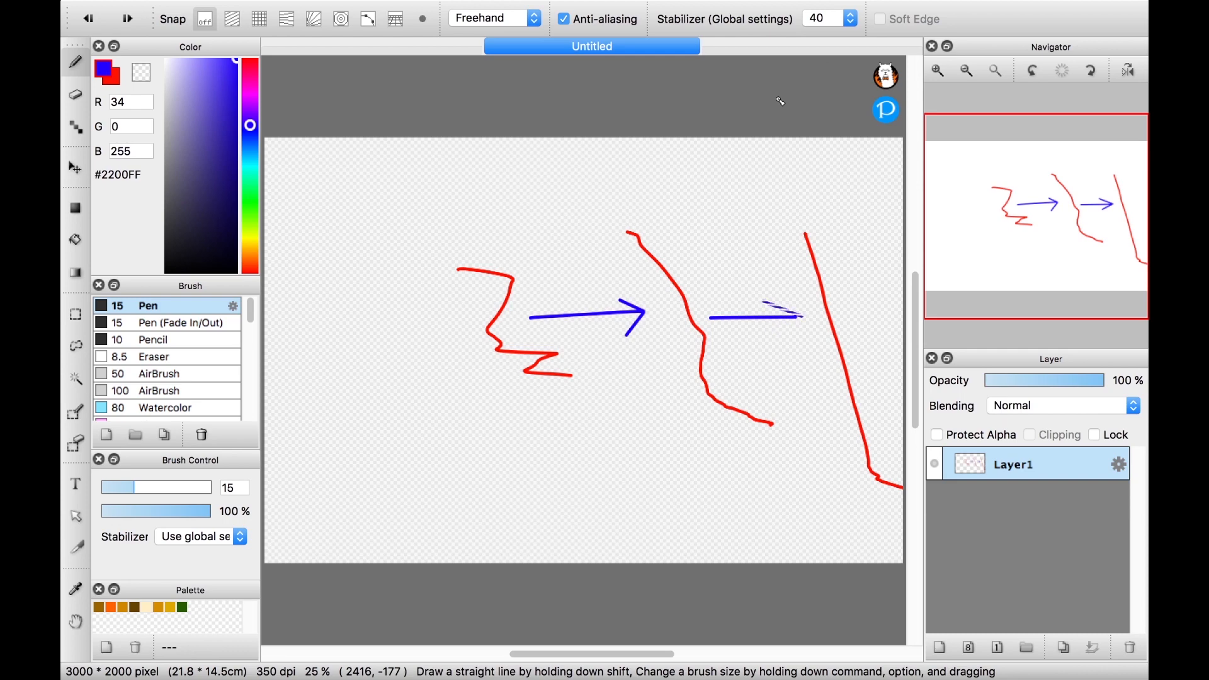
Undo all arrows and red lines until the canvas is empty
key(super+z)
key(super+z)
key(super+z)
key(super+z)
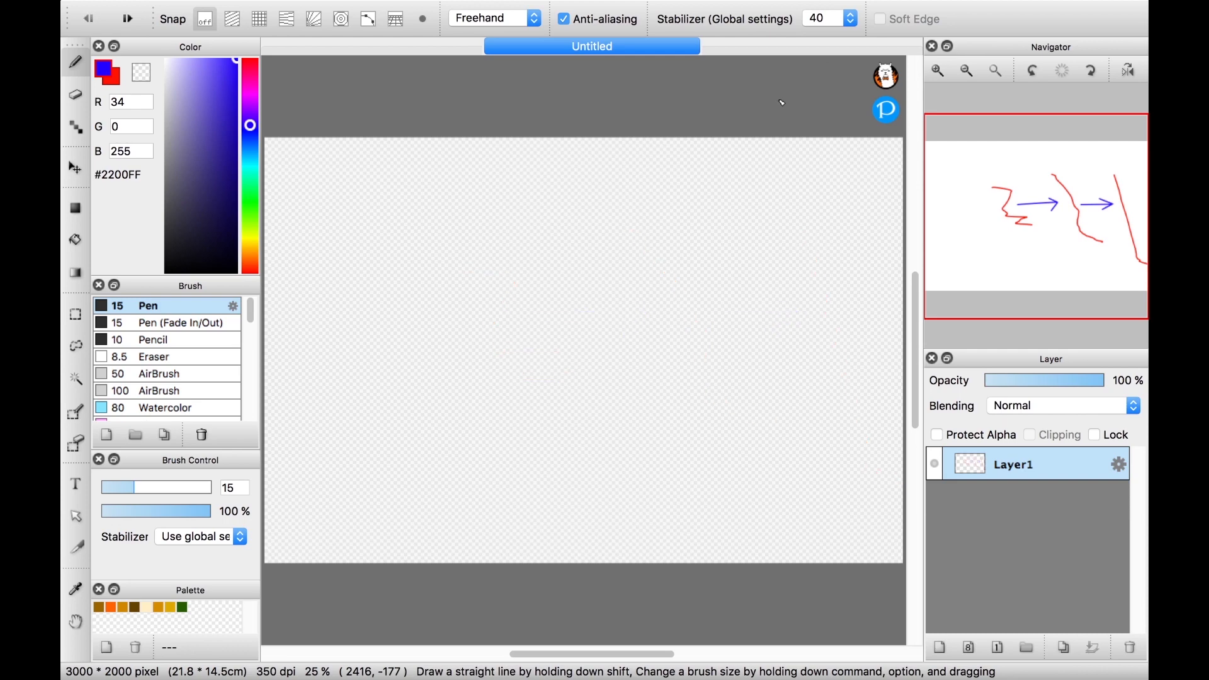
Set the global stabilizer to 0 and draw a blue figure eight with the Pen mid-canvas, leaving a small gap at its top
click(83, 104)
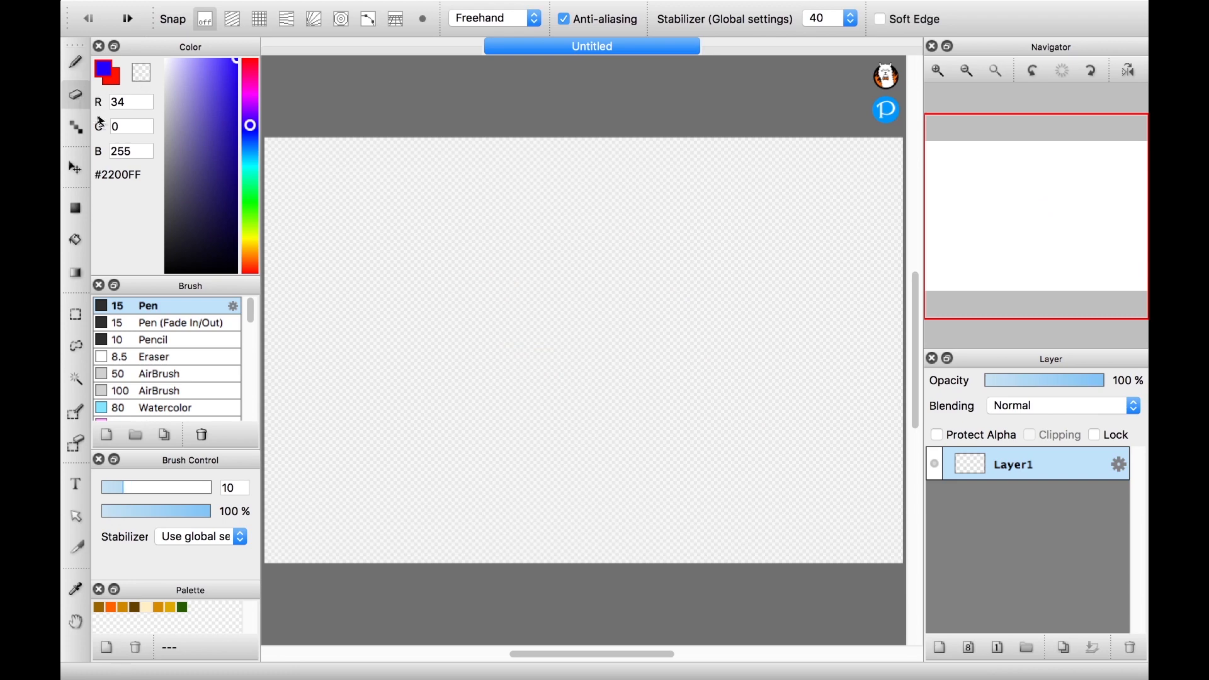
click(816, 21)
click(819, 11)
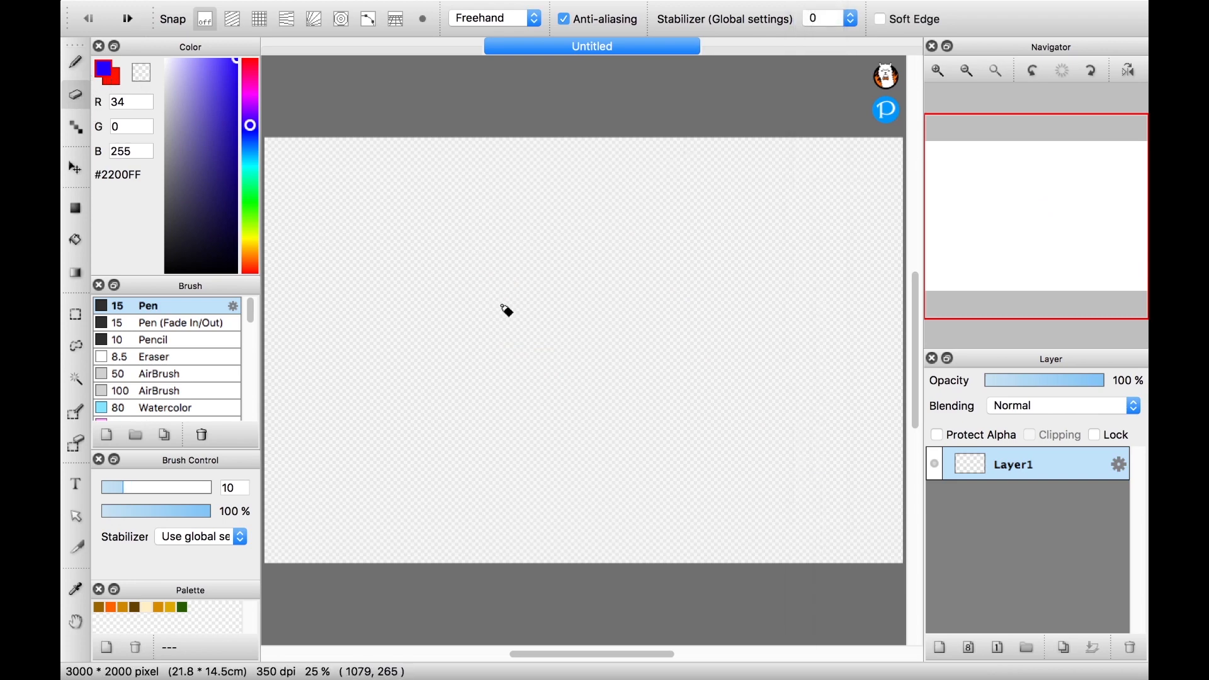
click(75, 62)
drag(595, 200, 723, 398)
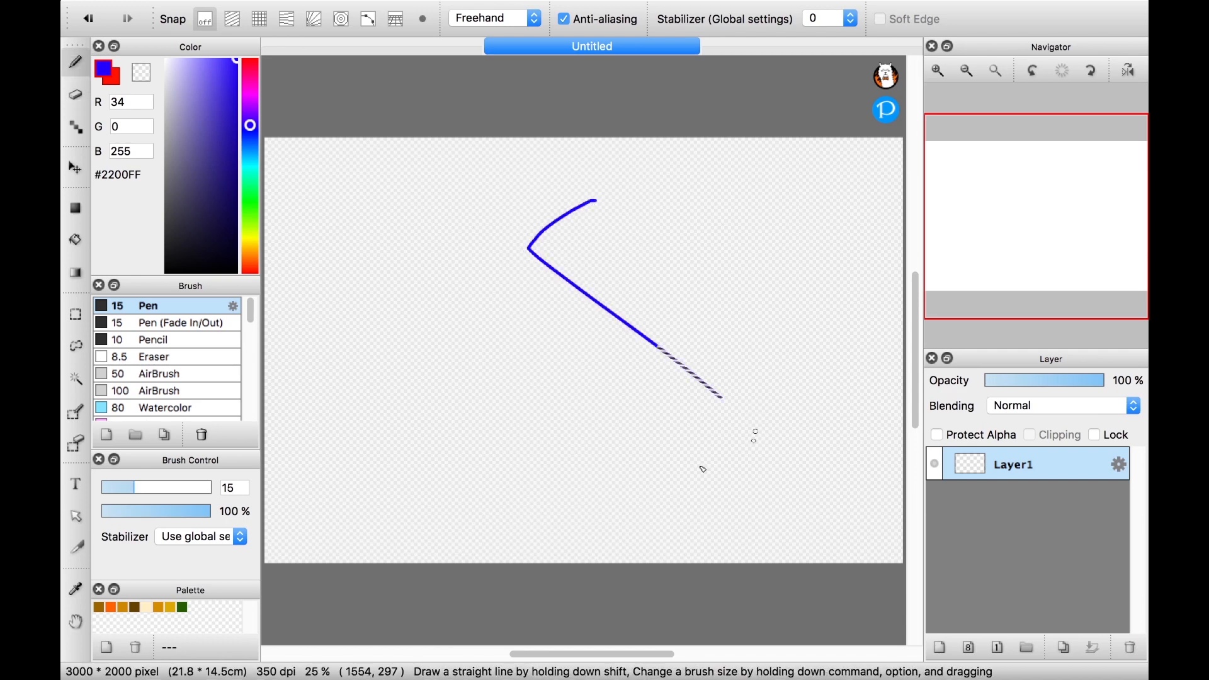
mouse_move(754, 436)
mouse_down()
mouse_move(580, 372)
mouse_move(674, 257)
mouse_up()
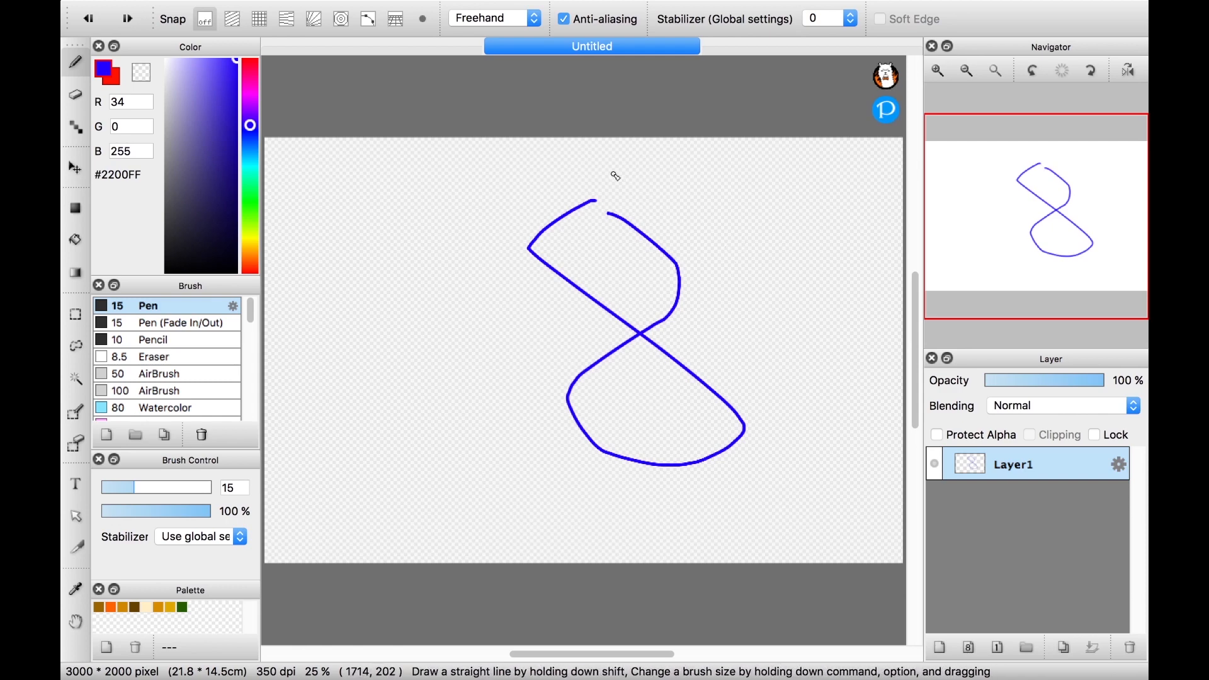
Erase the line end right of the figure eight's top gap with a size 30 Eraser, and close the gap with the Pen
click(76, 94)
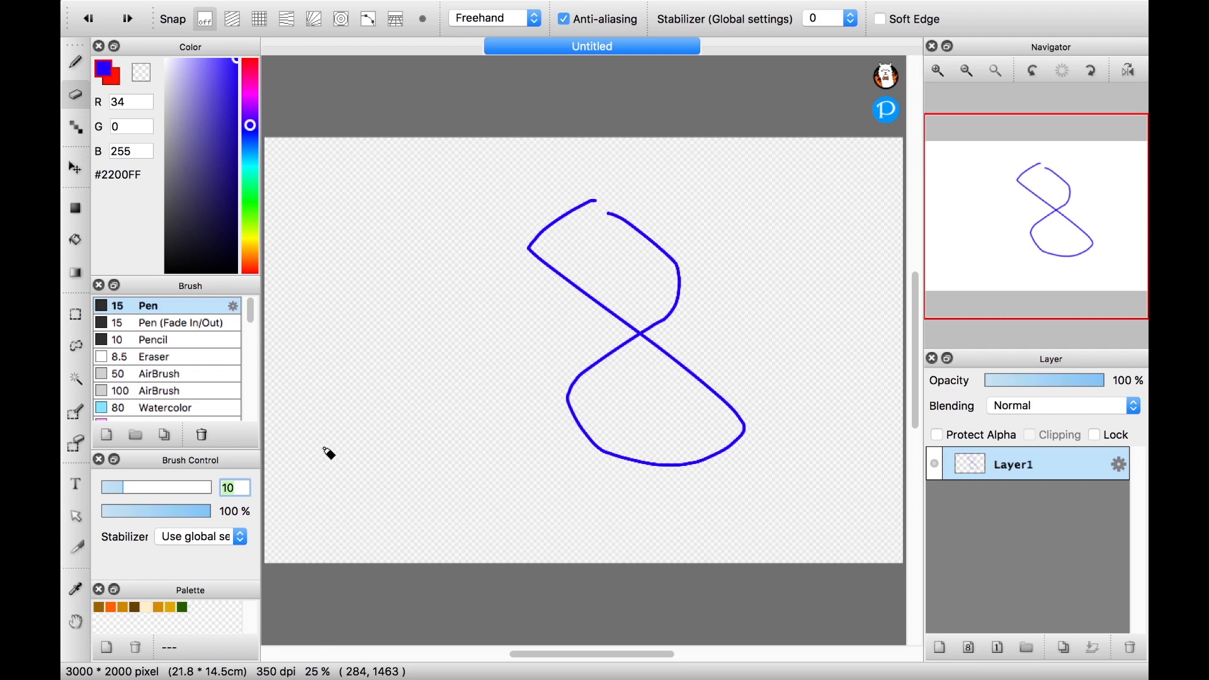
text(30)
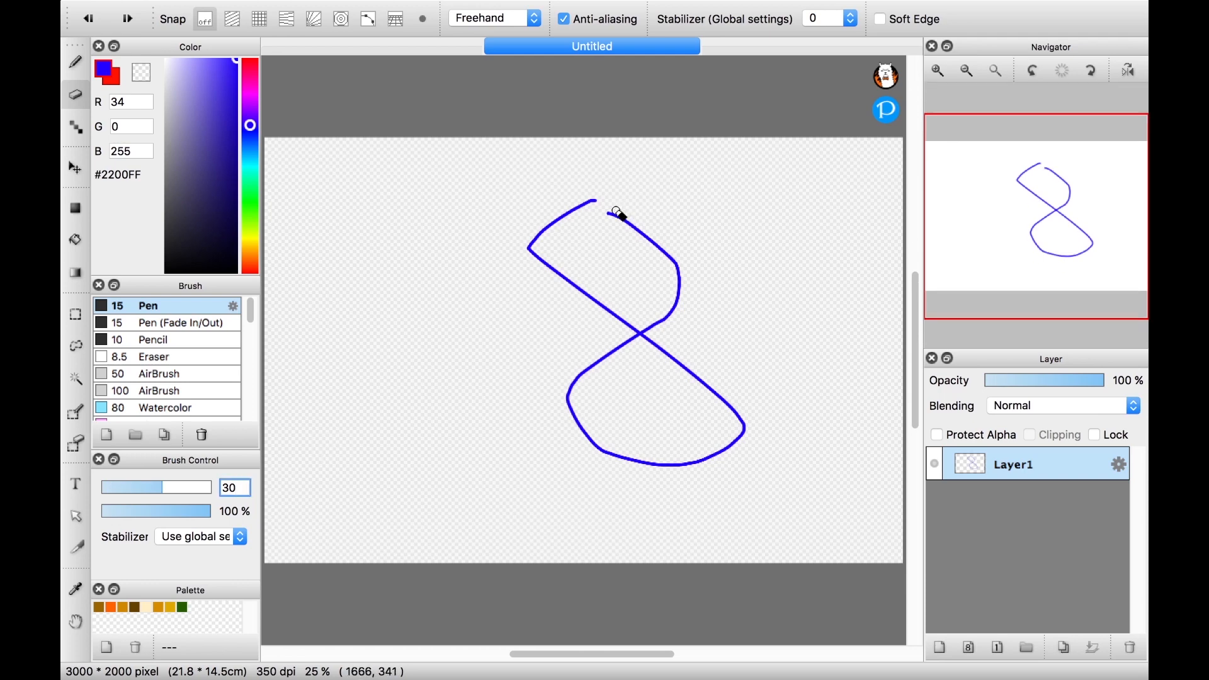
drag(616, 211, 610, 207)
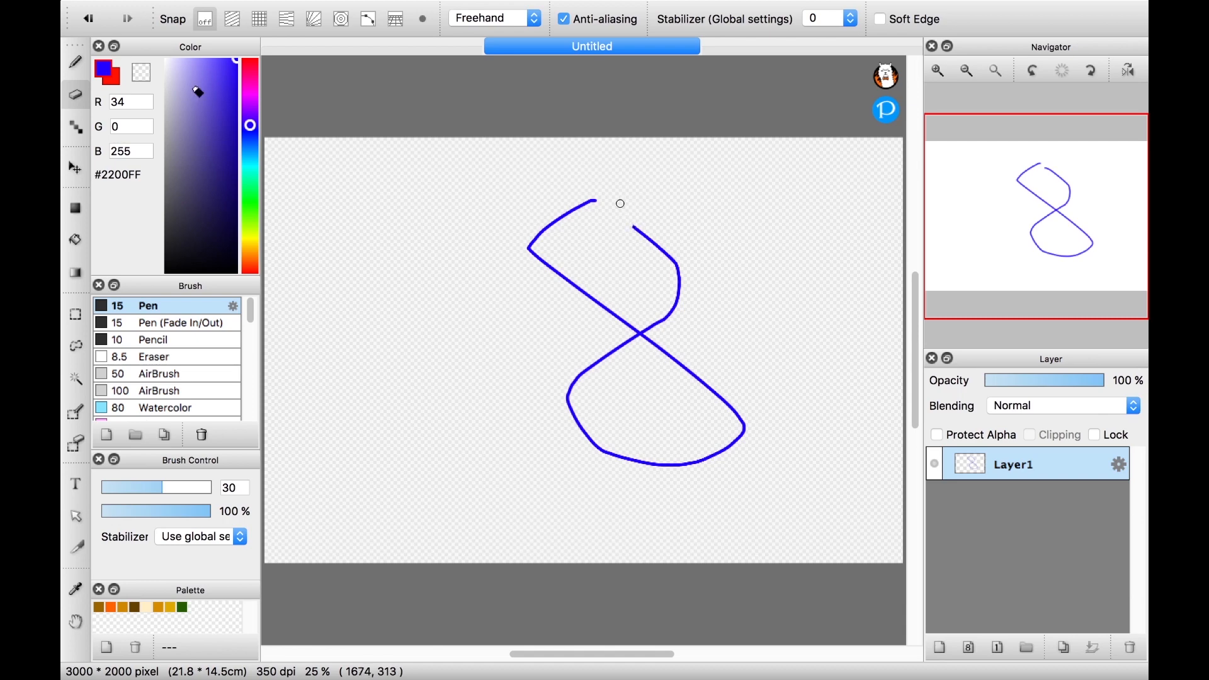
key(b)
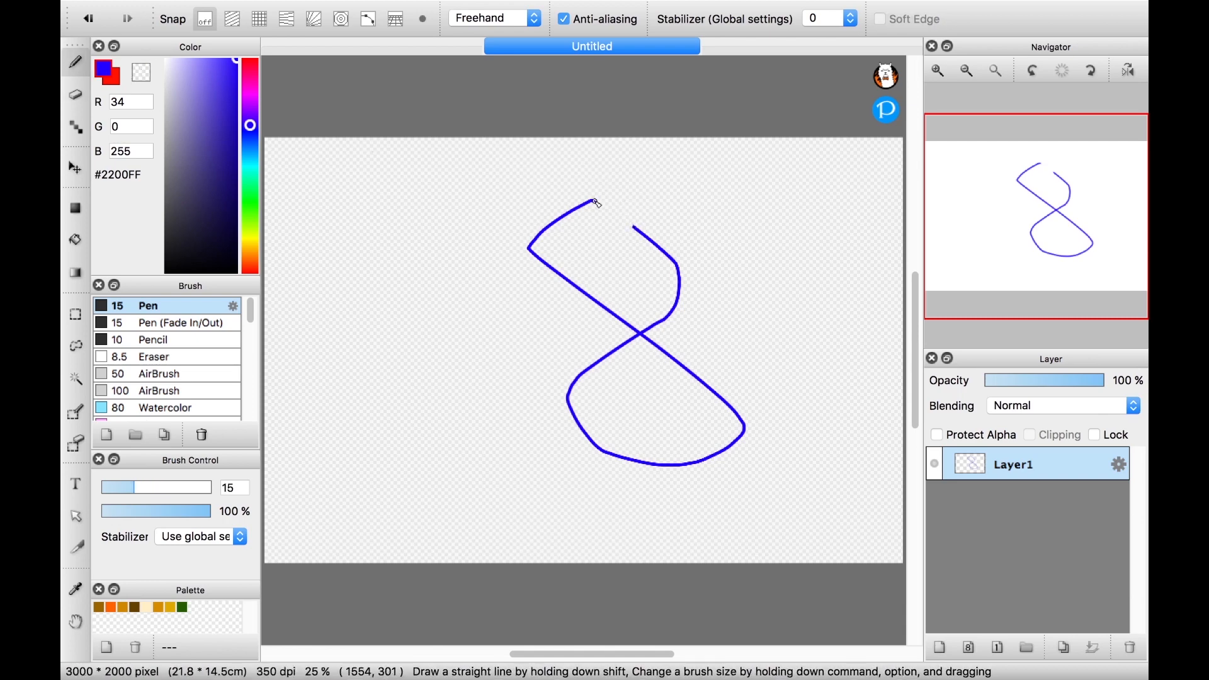
drag(634, 228, 641, 234)
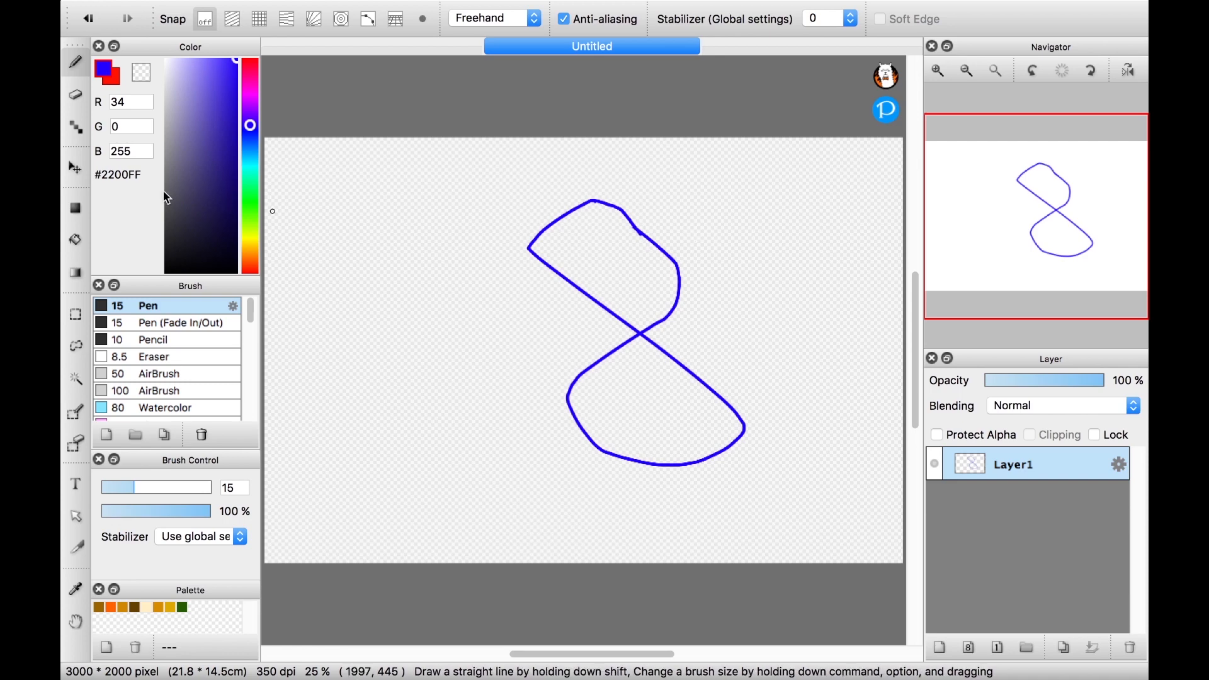
Set the Eraser size to 1000 and wipe the whole figure eight off the canvas
click(79, 93)
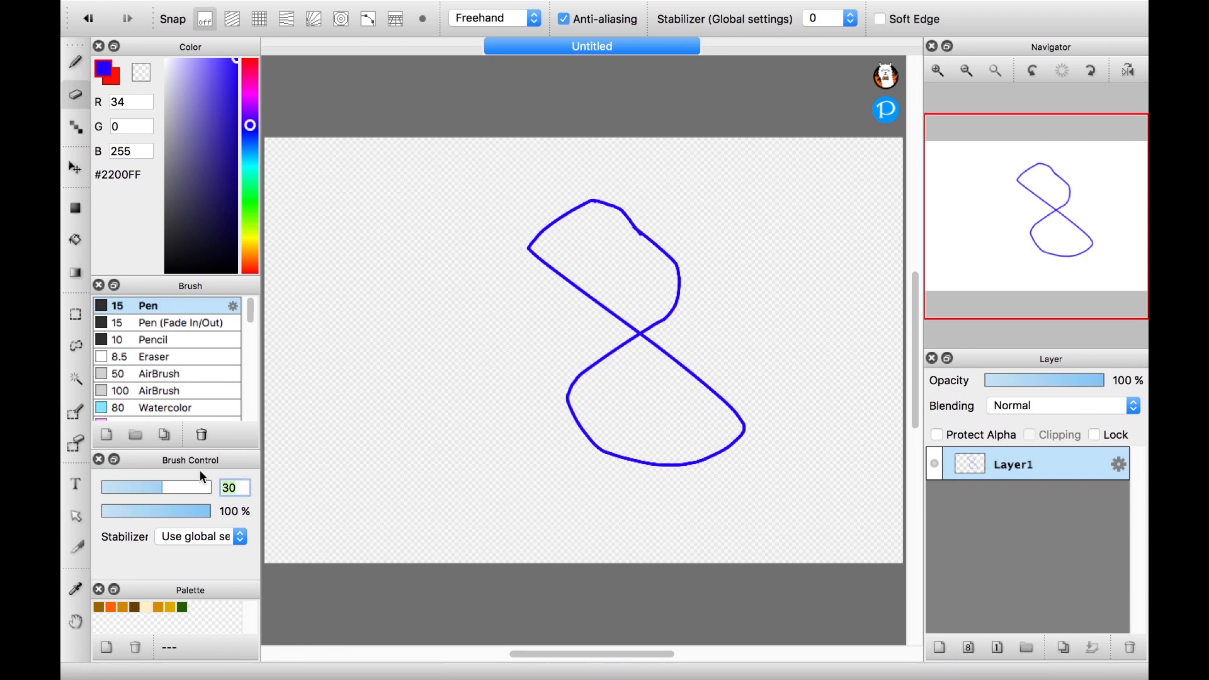
text(50)
key(BackSpace)
key(BackSpace)
text(1000)
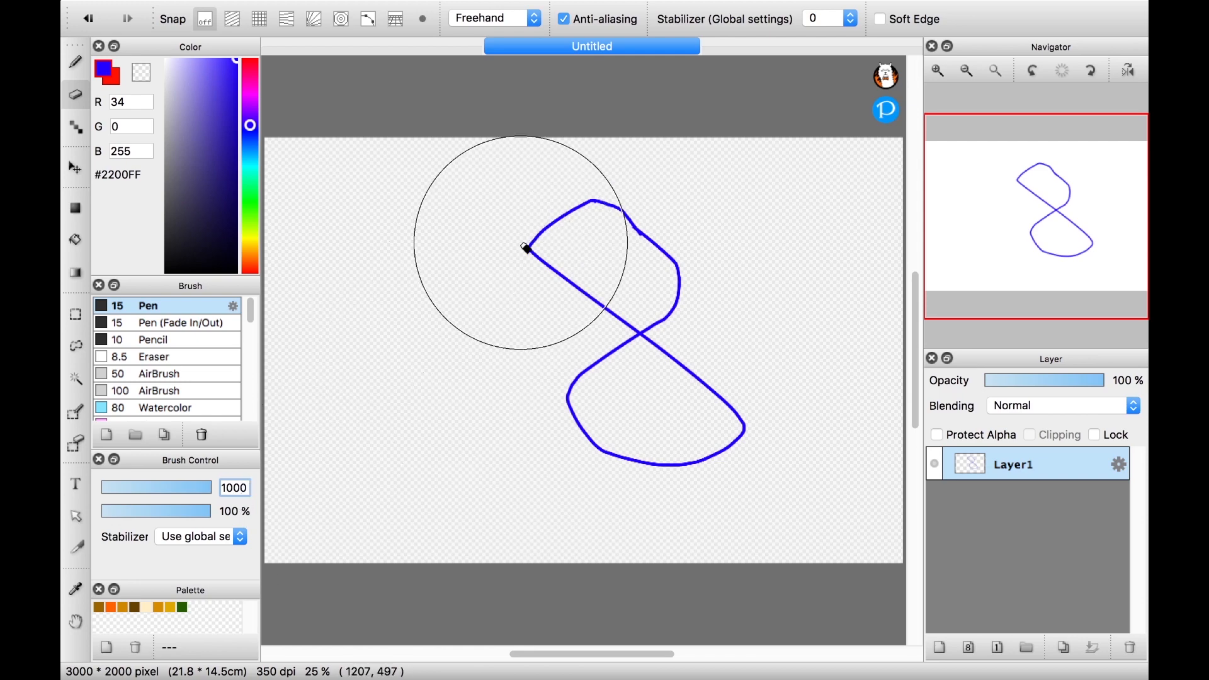
mouse_move(526, 248)
mouse_down()
mouse_move(607, 316)
mouse_move(716, 378)
mouse_move(731, 406)
mouse_move(703, 474)
mouse_move(572, 427)
mouse_up()
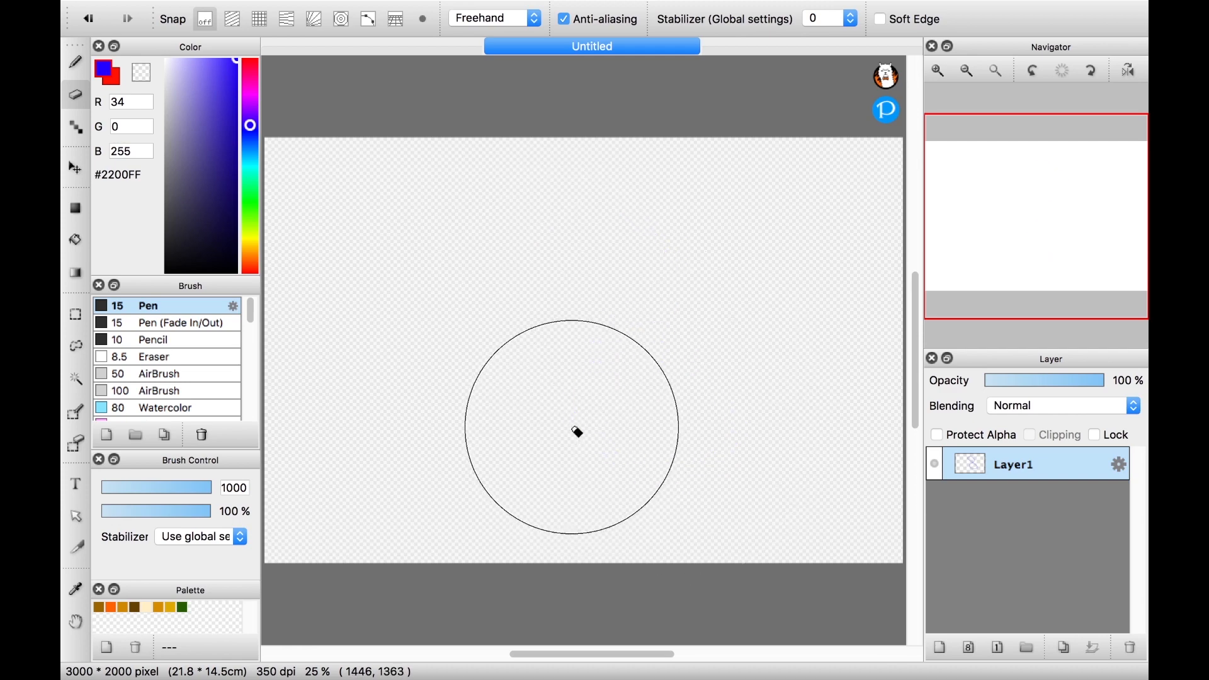
With the 1-pixel Dot tool, draw a small blue outline and fill a blue block 3 pixels wide and 8 pixels high at the canvas centre
click(78, 133)
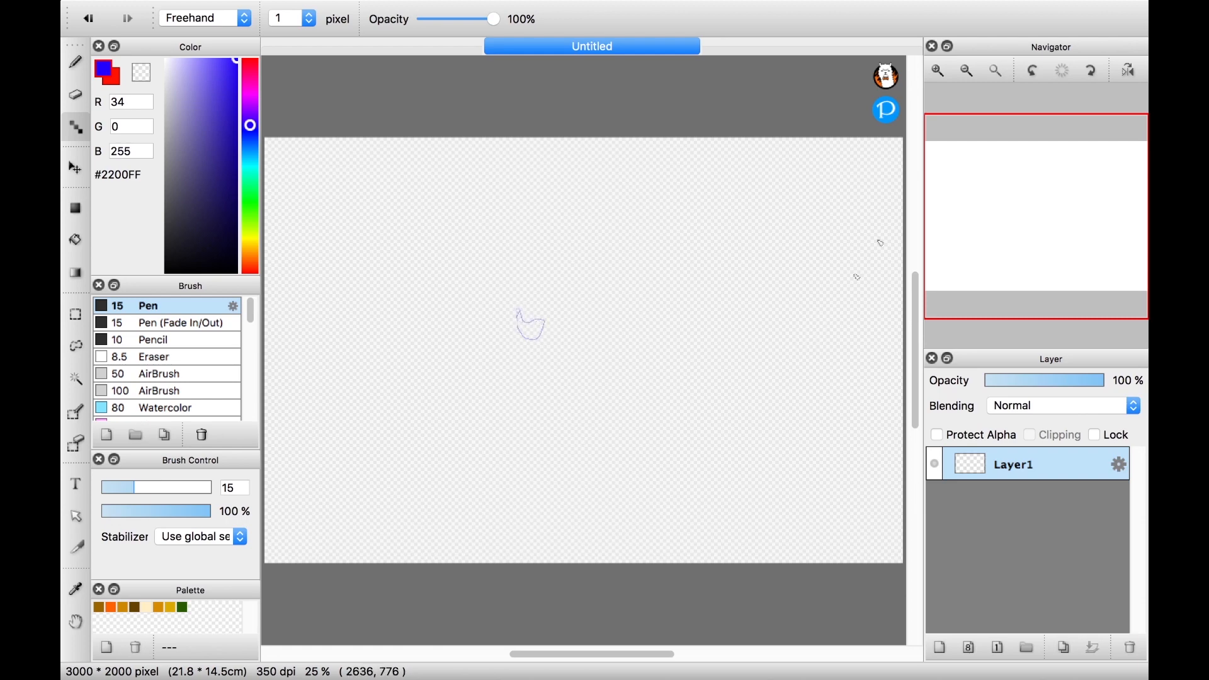
mouse_move(1038, 123)
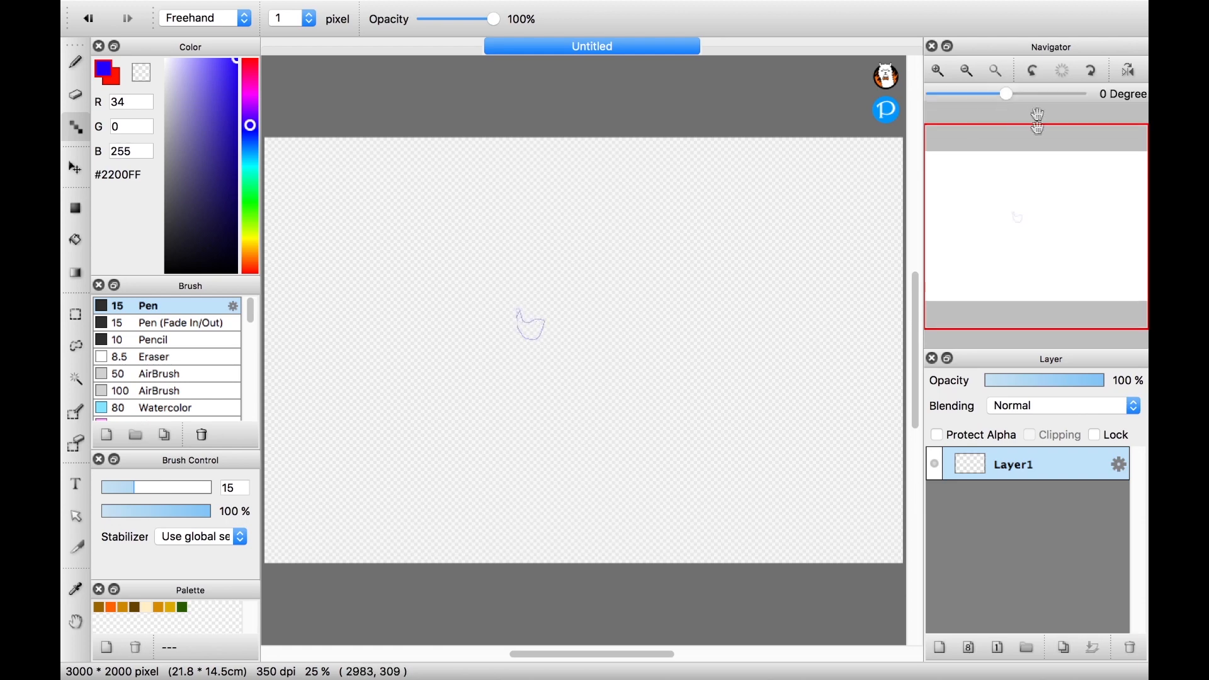
click(938, 71)
click(938, 70)
click(938, 70)
click(937, 71)
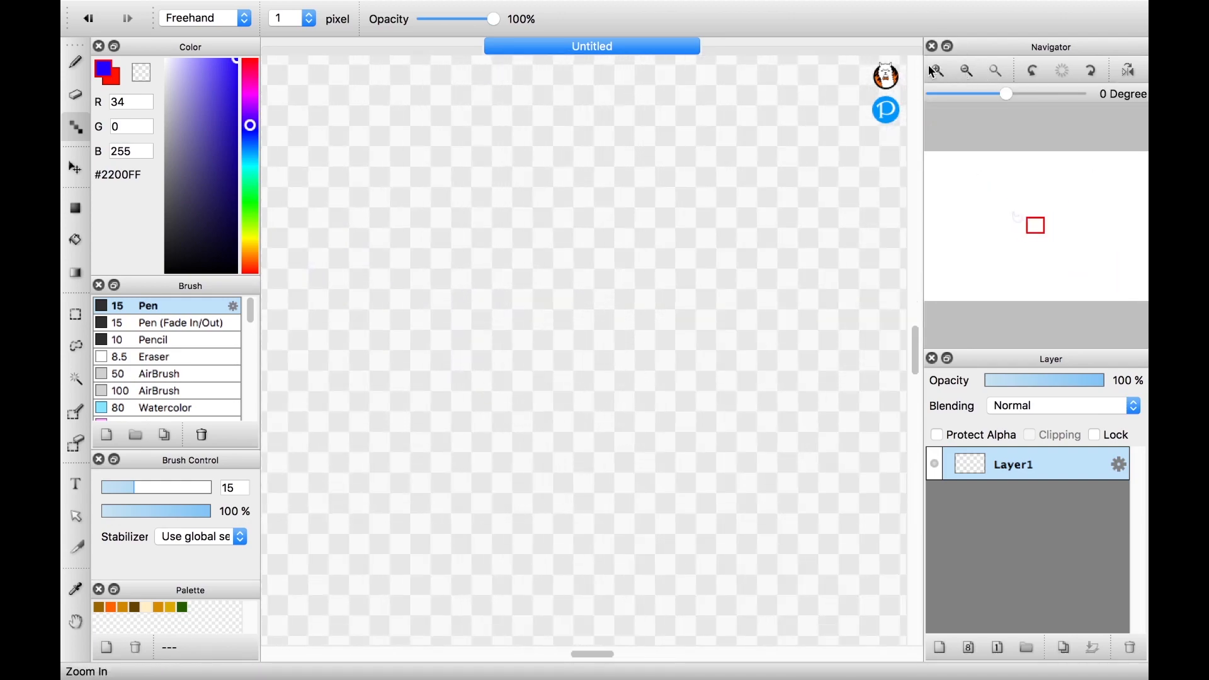
click(944, 71)
click(944, 70)
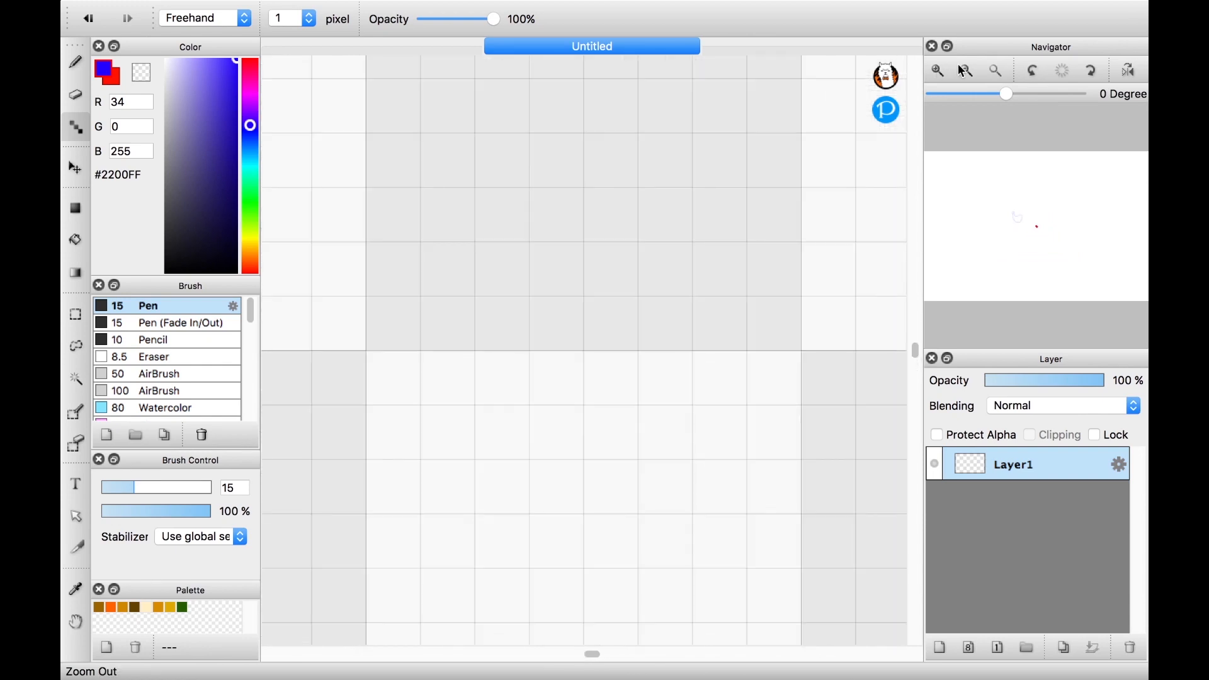
click(965, 71)
click(964, 71)
mouse_move(497, 153)
mouse_down()
mouse_move(480, 280)
mouse_move(489, 345)
mouse_move(544, 337)
mouse_move(547, 311)
mouse_move(515, 300)
mouse_move(528, 277)
mouse_move(548, 281)
mouse_move(547, 252)
mouse_move(518, 240)
mouse_move(517, 227)
mouse_move(544, 218)
mouse_move(518, 198)
mouse_move(528, 154)
mouse_up()
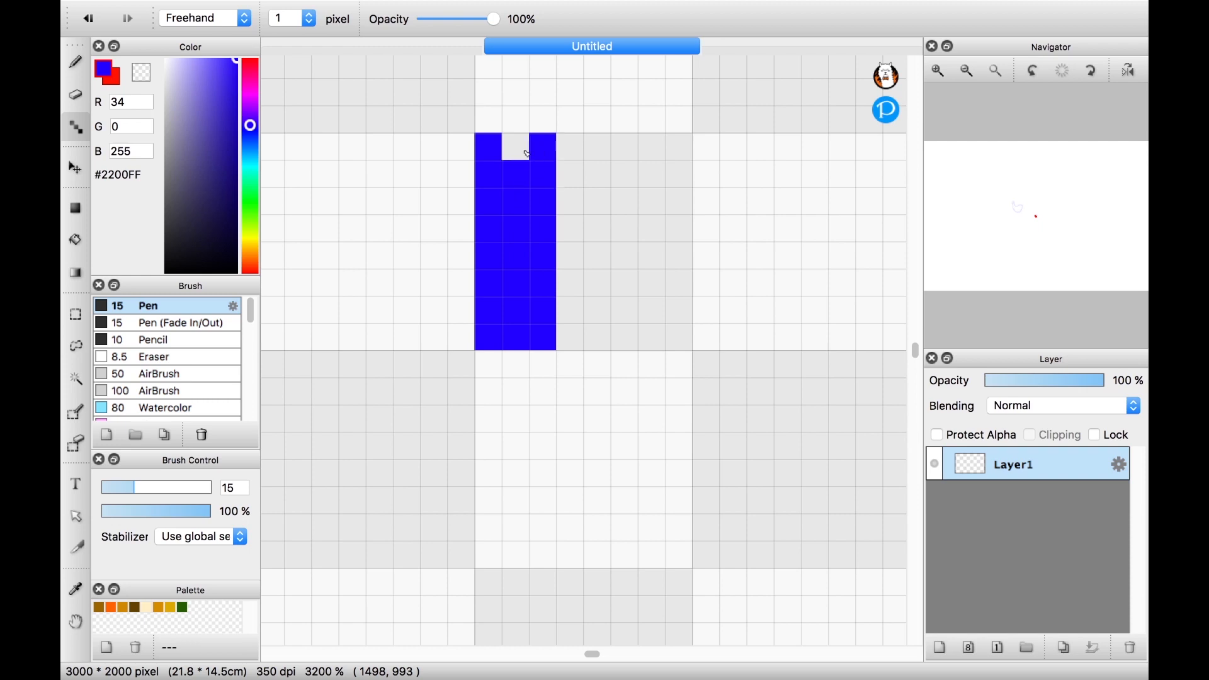
click(514, 149)
Swap the foreground colour to red and fill a 3 by 8 pixel block directly right of the blue block
click(112, 78)
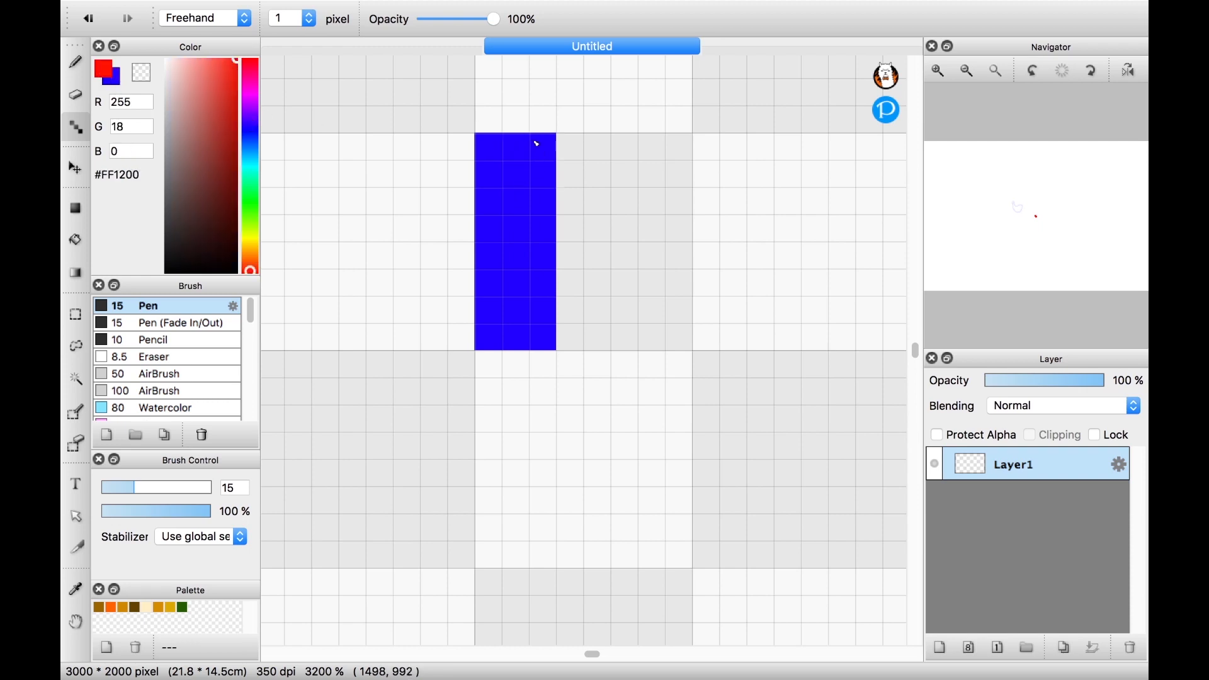
click(574, 148)
click(574, 175)
click(574, 201)
click(576, 252)
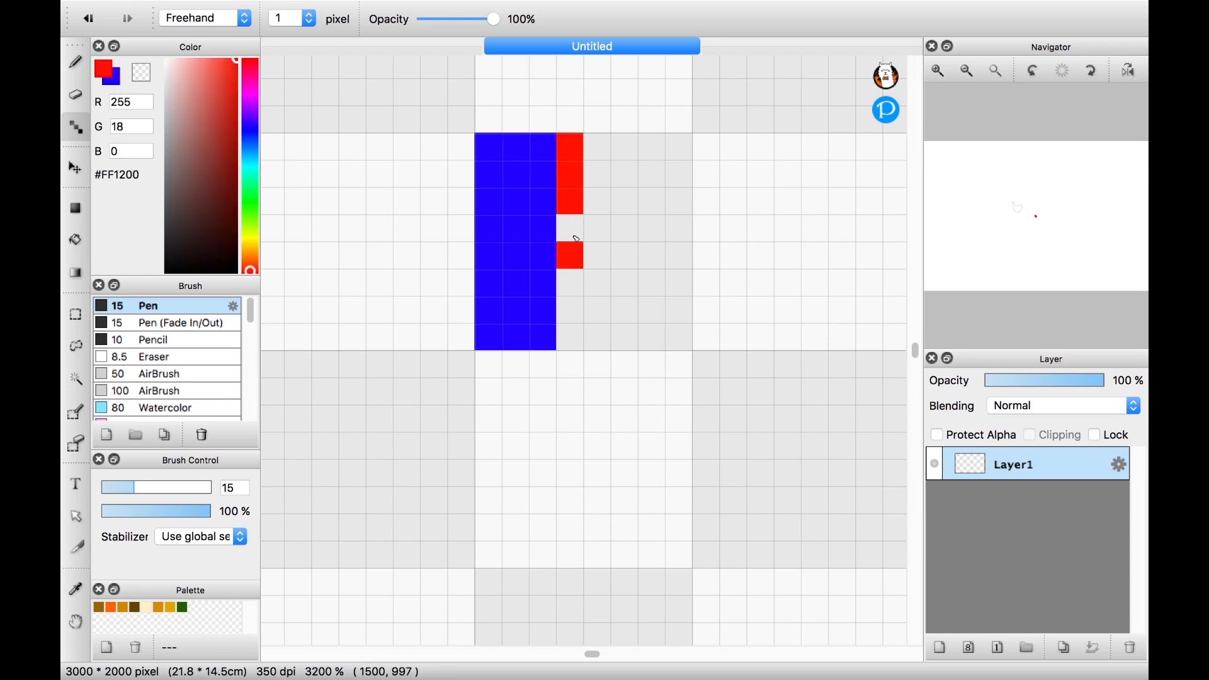
click(577, 239)
click(575, 289)
click(572, 308)
click(578, 338)
click(605, 343)
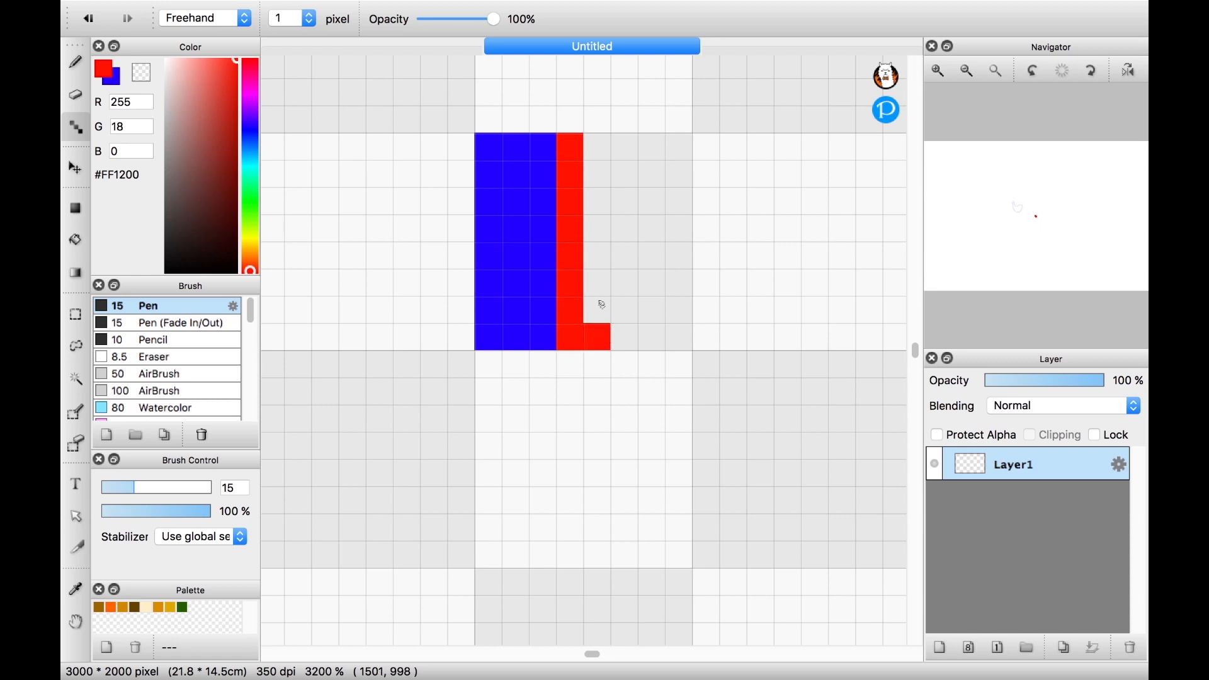
click(598, 309)
click(598, 282)
click(599, 255)
click(599, 228)
click(597, 200)
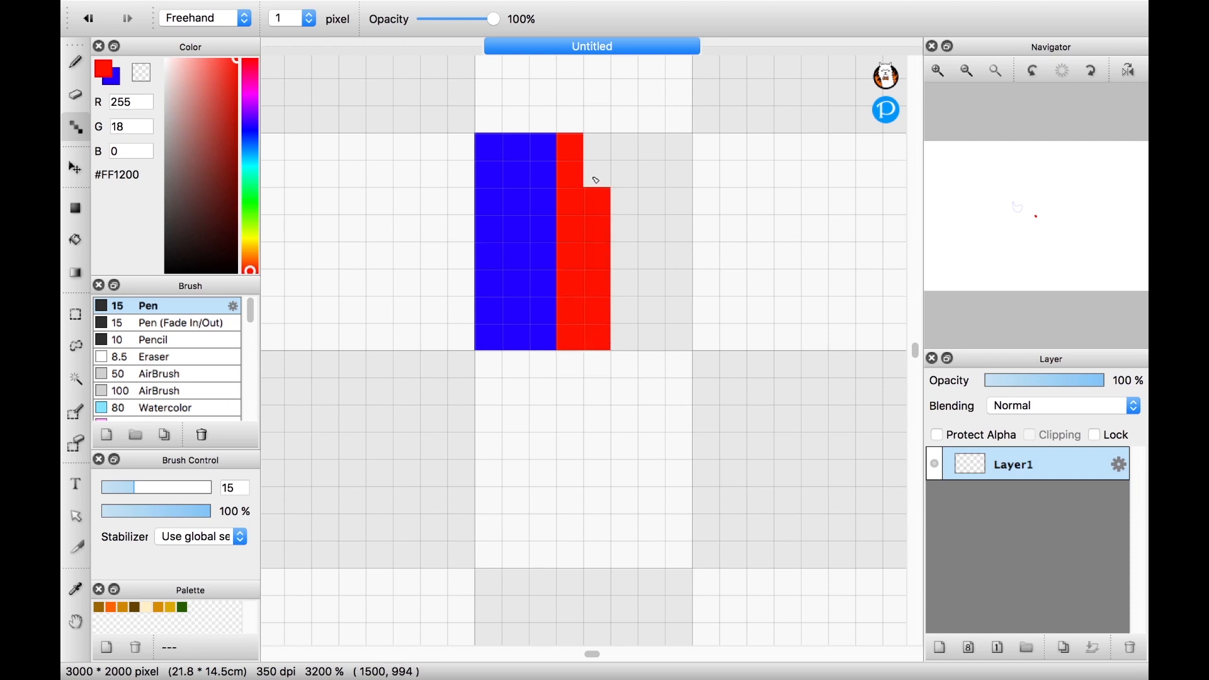
click(597, 173)
click(597, 146)
click(623, 146)
click(623, 173)
click(623, 200)
click(625, 228)
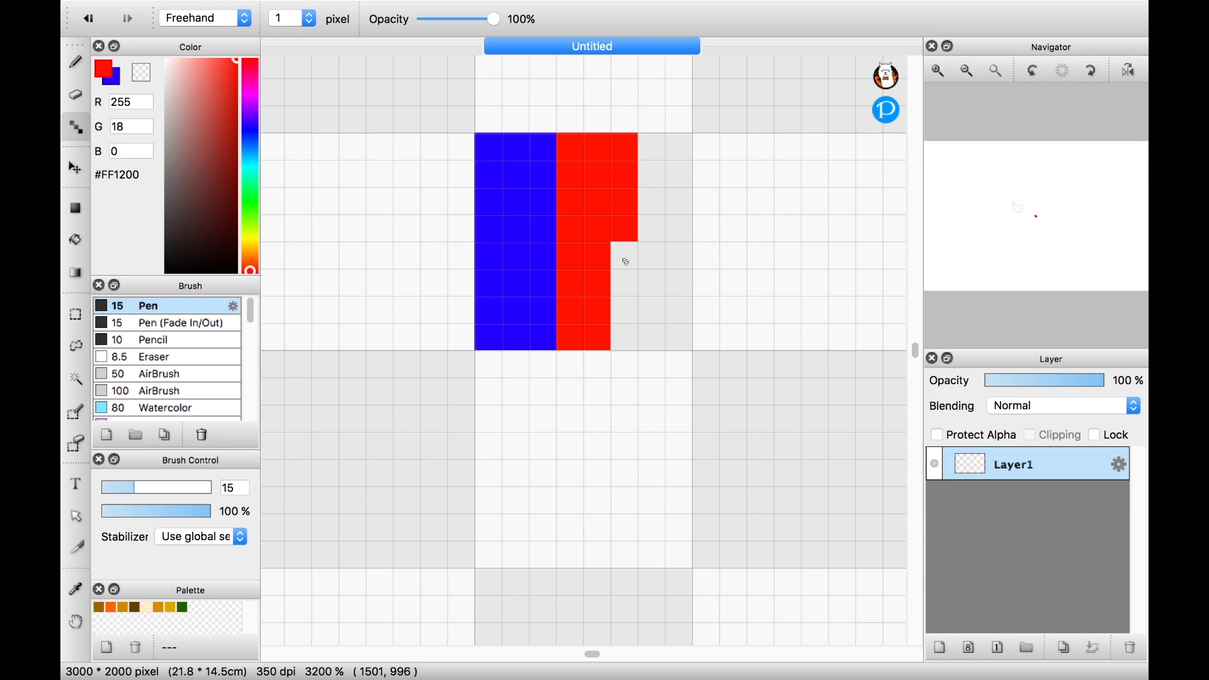
click(625, 261)
click(623, 284)
click(624, 310)
click(622, 337)
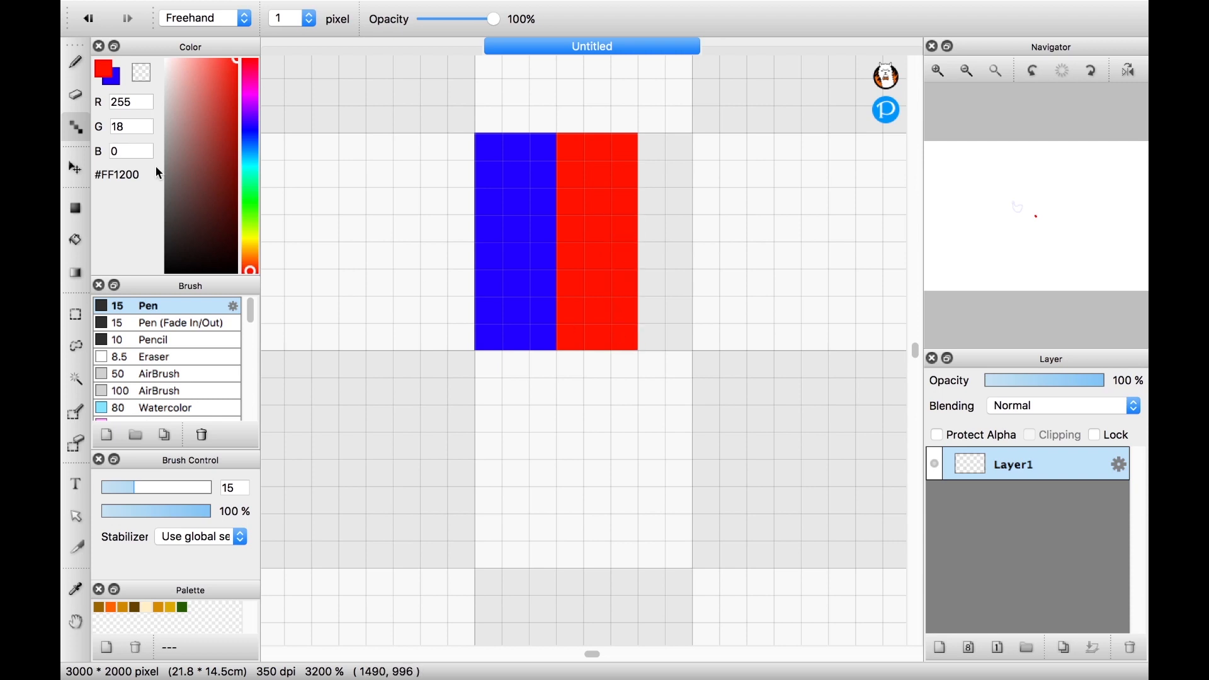
Swap the foreground colour back to blue and fill a 2 by 8 pixel block right of the red block with the Dot tool
click(118, 85)
key(b)
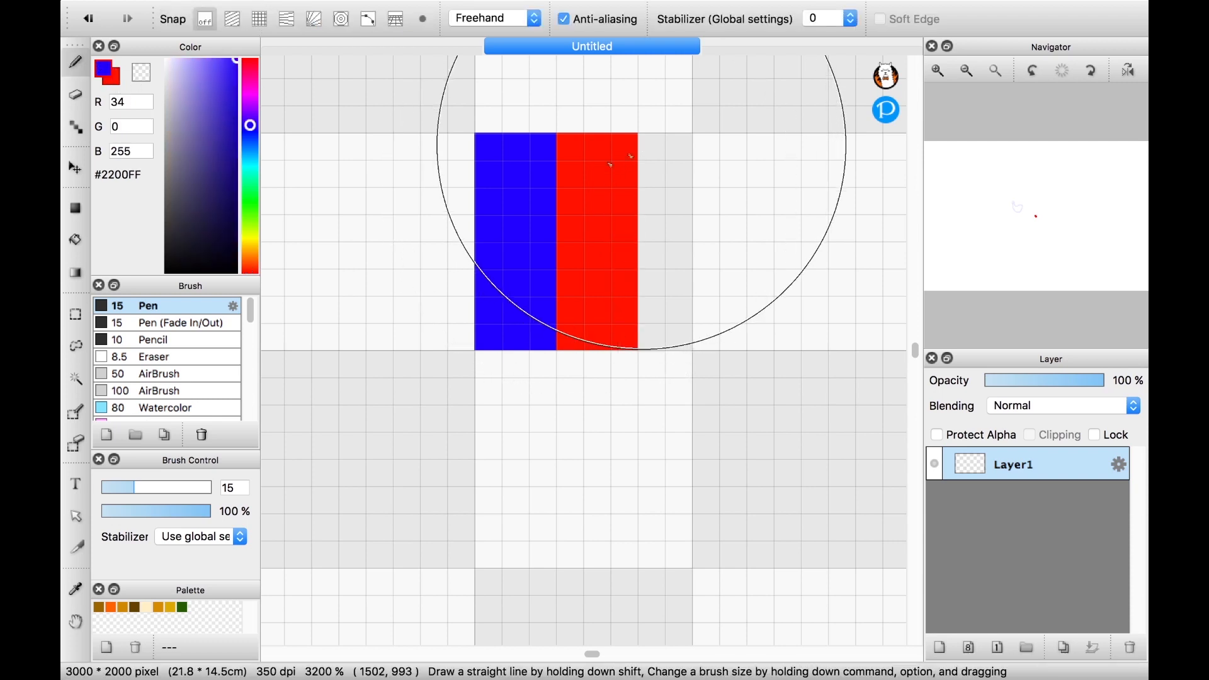
click(76, 128)
mouse_move(652, 146)
mouse_down()
mouse_move(651, 281)
mouse_move(680, 305)
mouse_move(679, 146)
mouse_up()
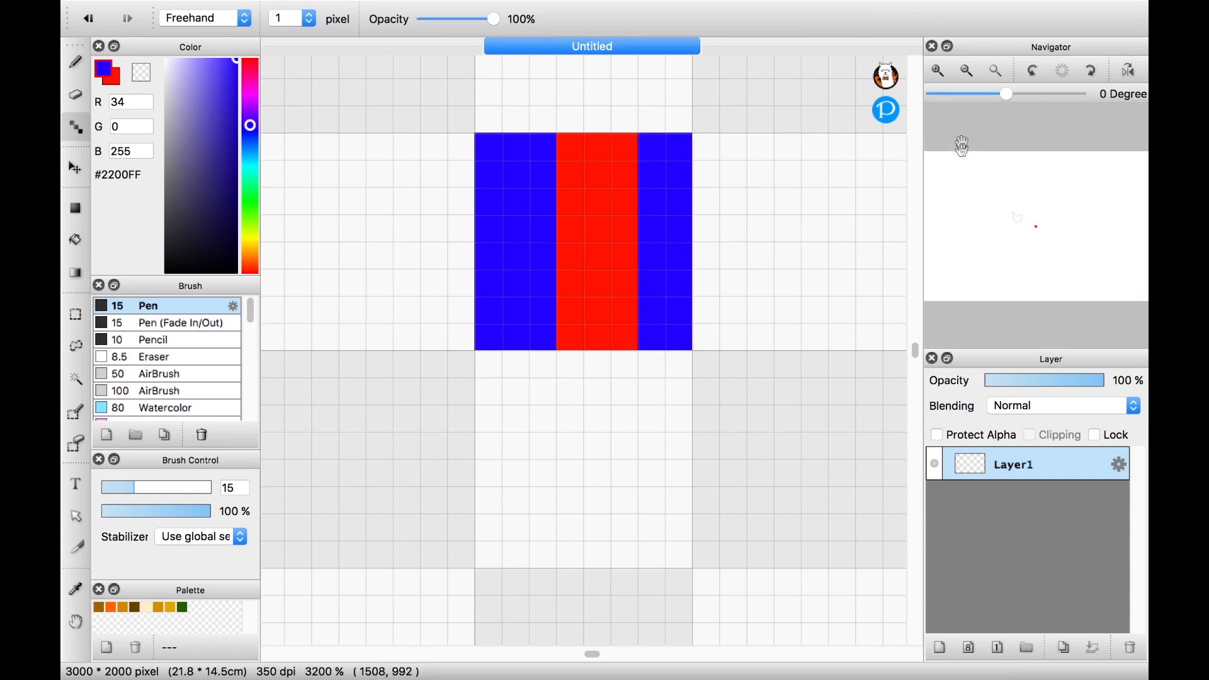
Zoom out from the pixel block to view it at smaller scales, and fit the canvas to the window size
click(970, 73)
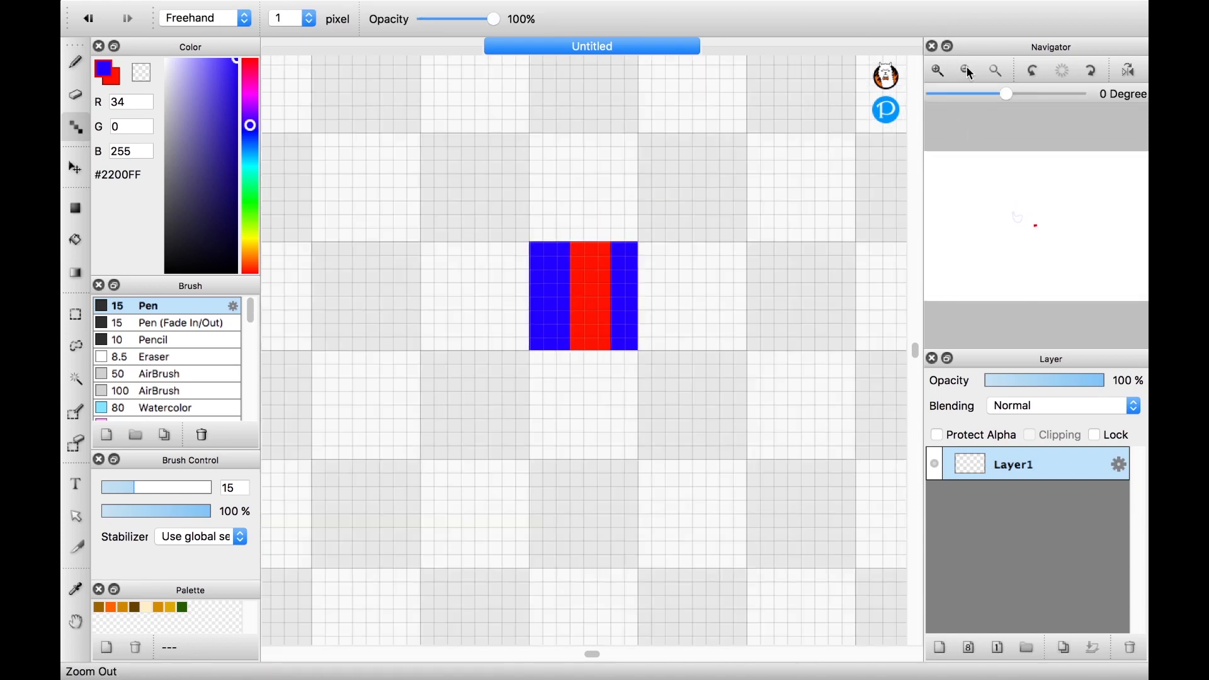
click(970, 73)
click(970, 73)
click(970, 73)
click(970, 73)
click(970, 73)
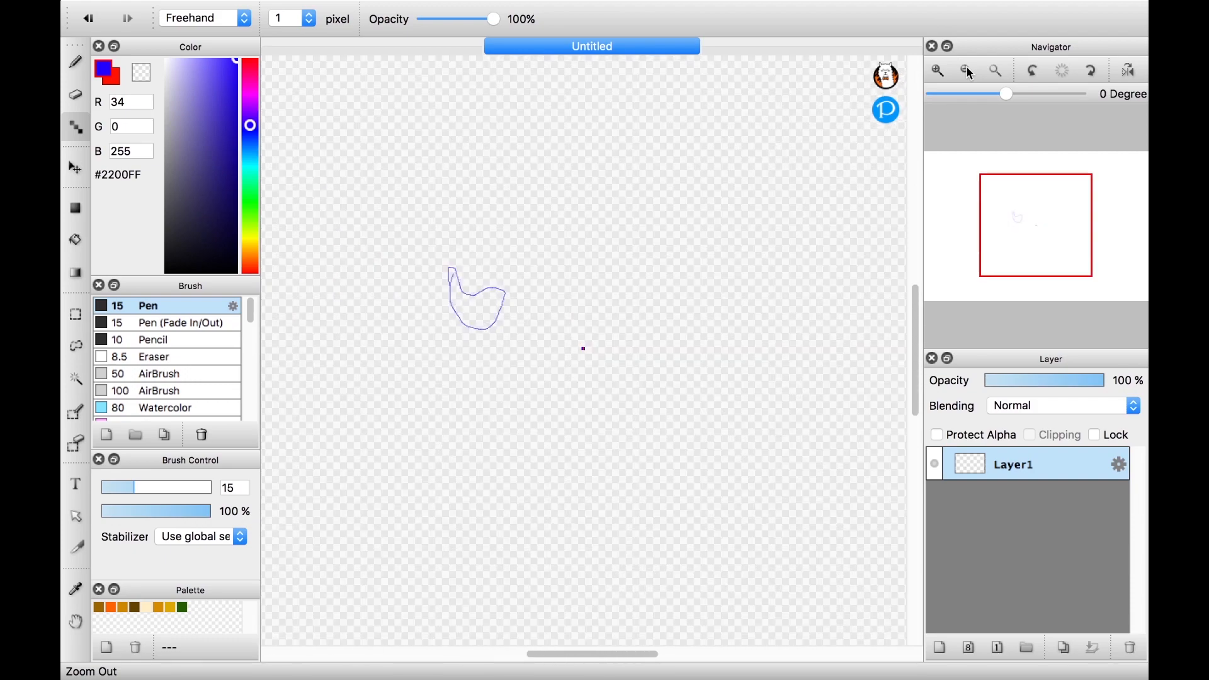
click(970, 74)
click(971, 73)
click(970, 74)
click(970, 74)
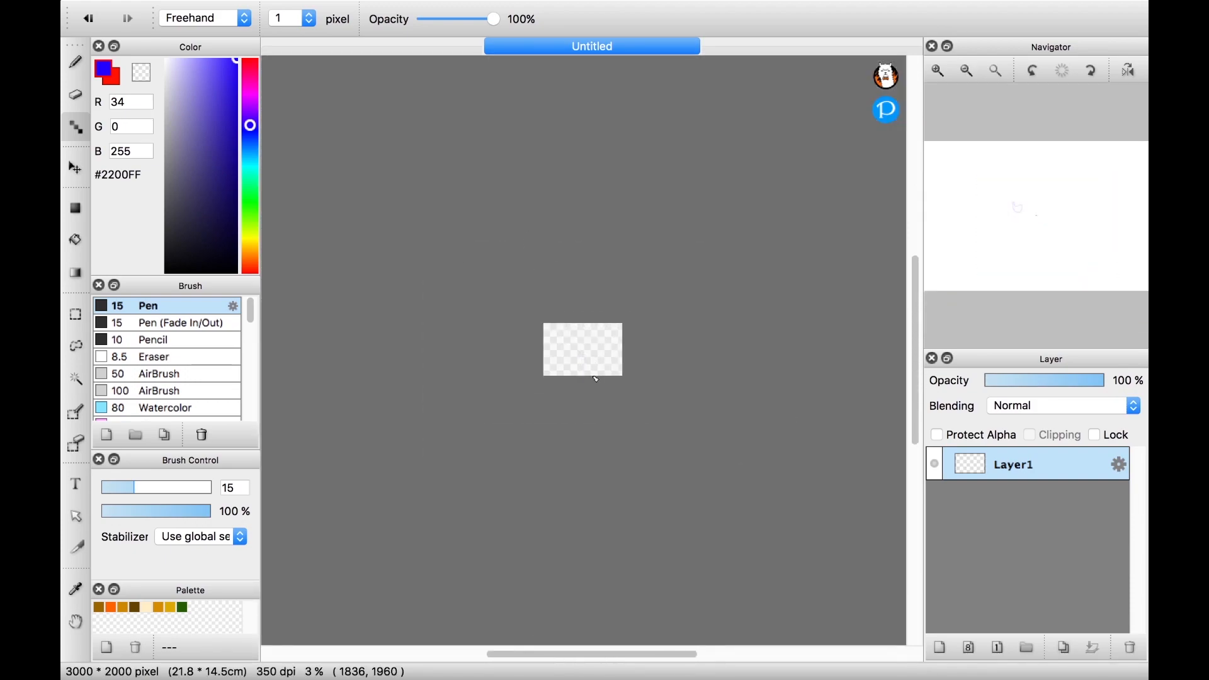
click(998, 72)
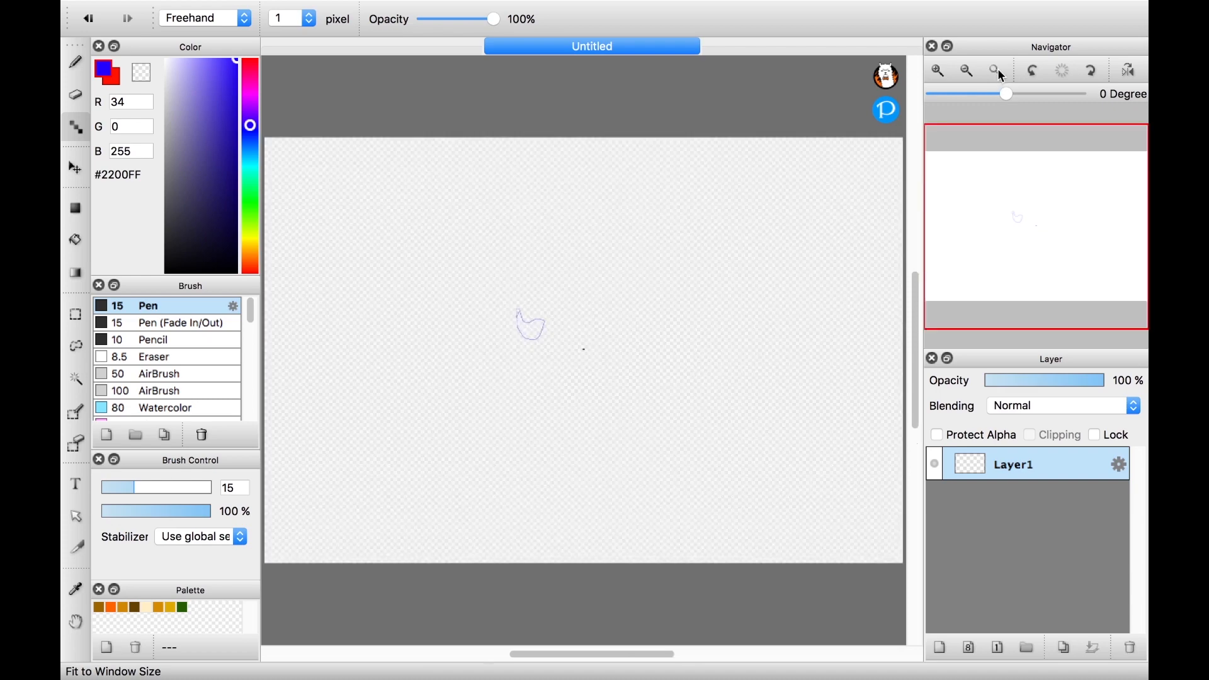
Rotate the canvas view counterclockwise to -150 degrees
click(1033, 73)
click(1033, 73)
click(1033, 73)
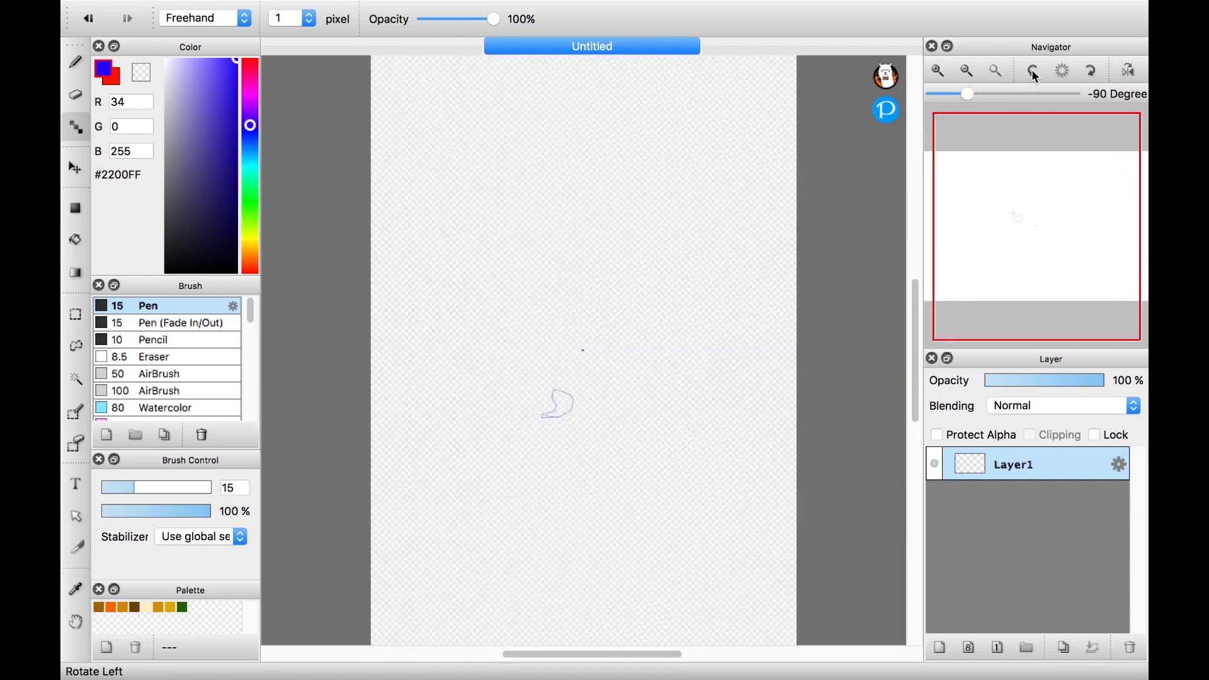
click(1033, 73)
click(1034, 73)
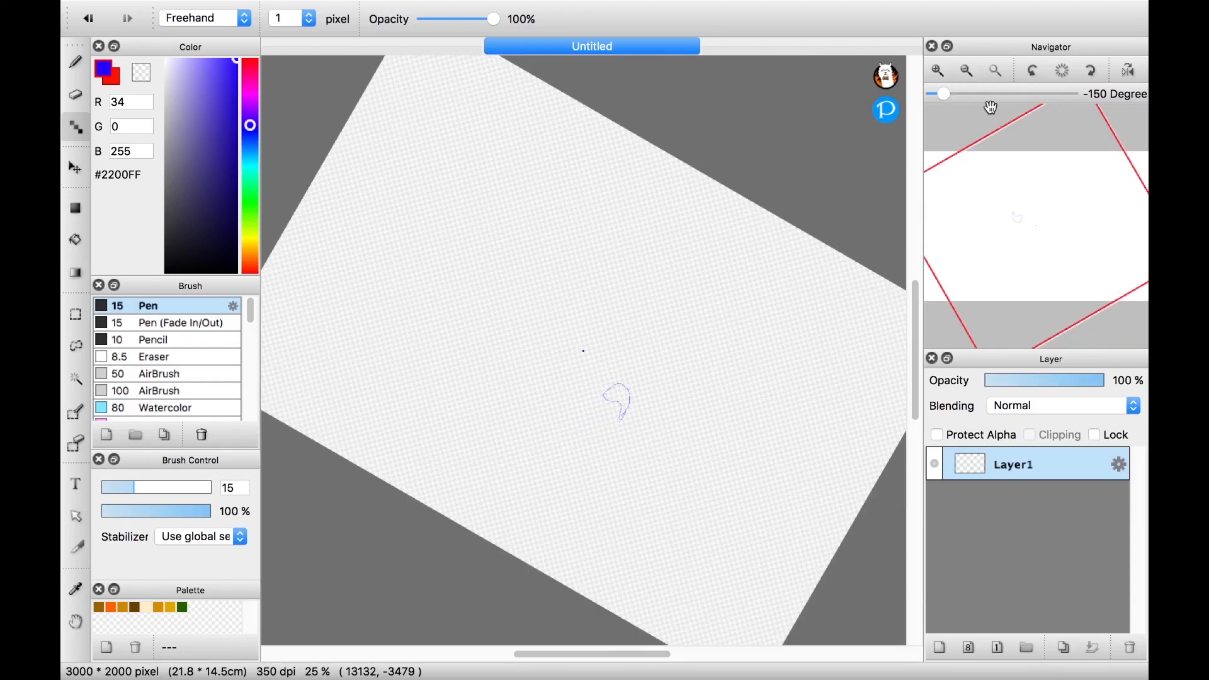
Adjust the canvas view rotation to -151 degrees and clear the rotation
drag(955, 101, 954, 101)
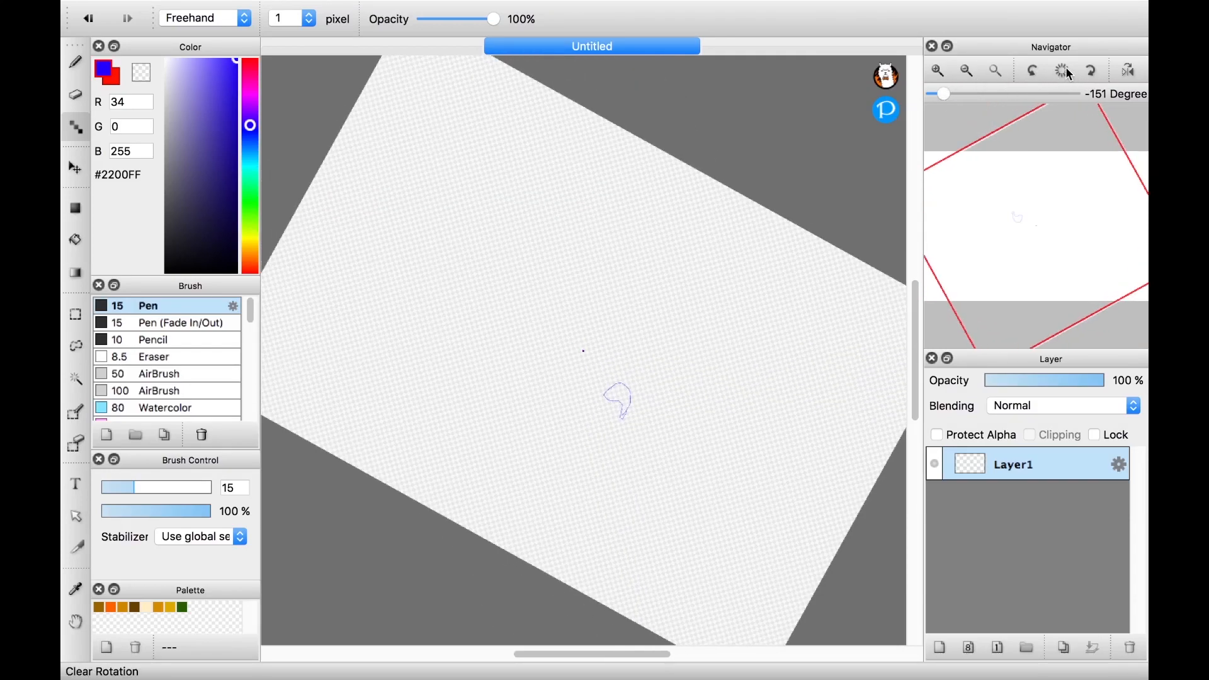
click(1064, 72)
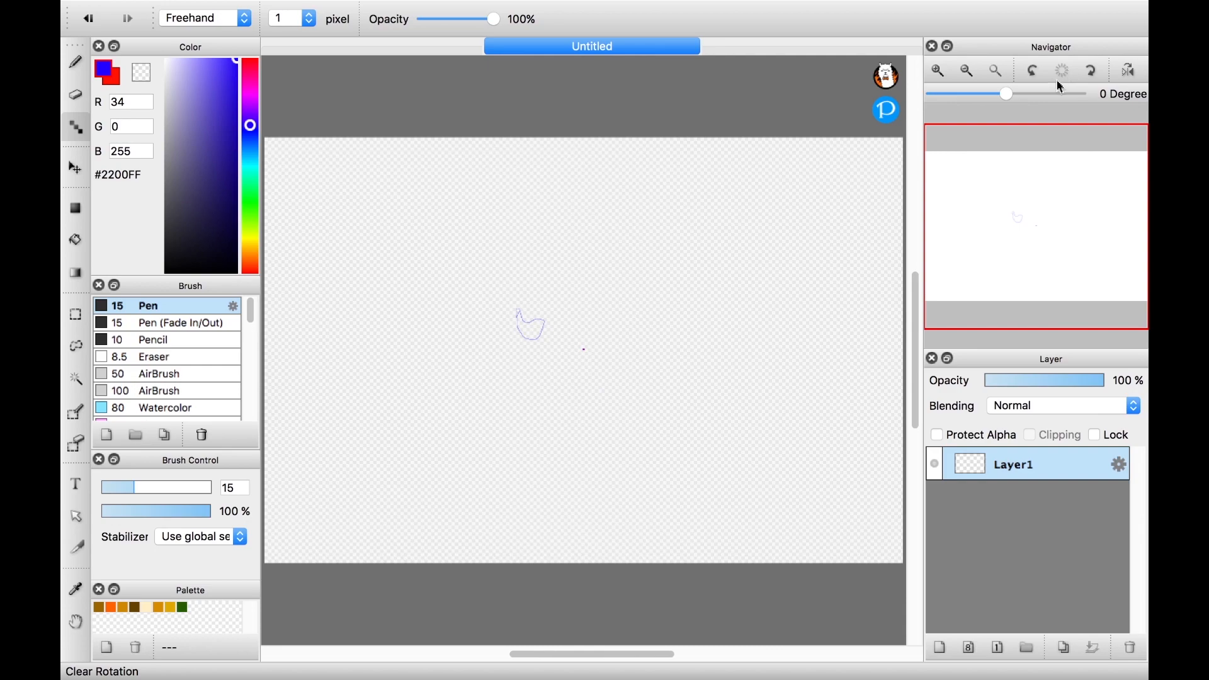
Rotate the canvas view clockwise to 120 degrees and reset it to 0 degrees
click(1093, 72)
click(1095, 73)
click(1095, 73)
click(1095, 73)
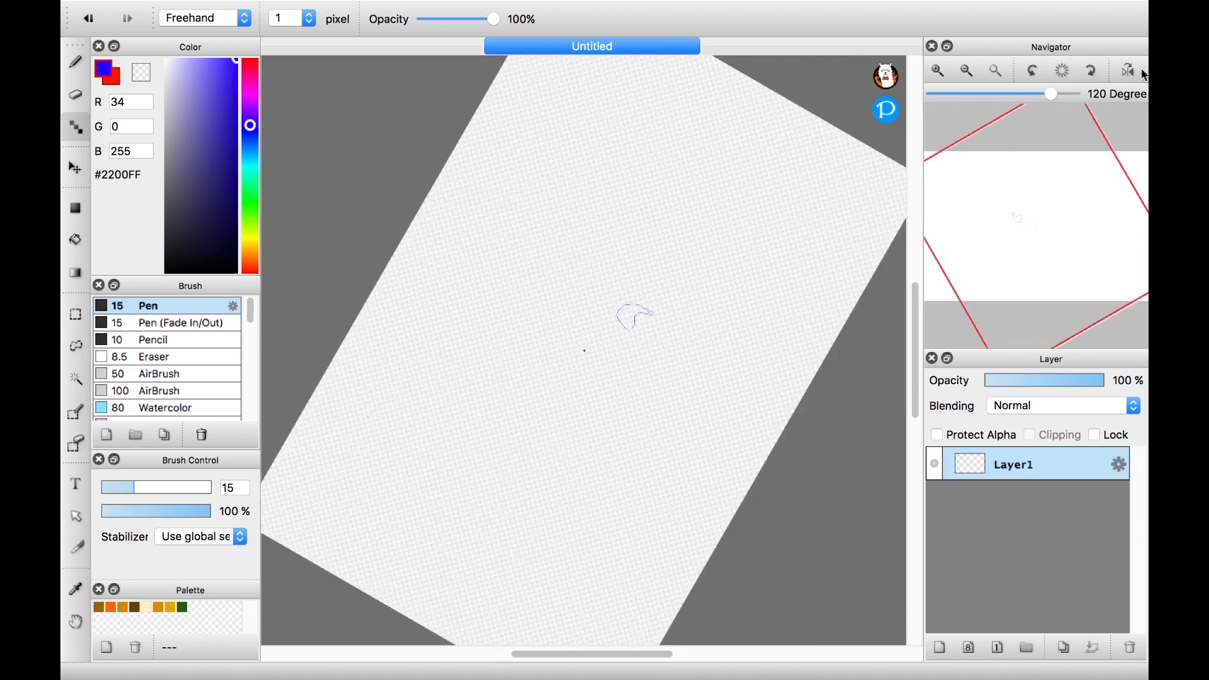
click(1066, 74)
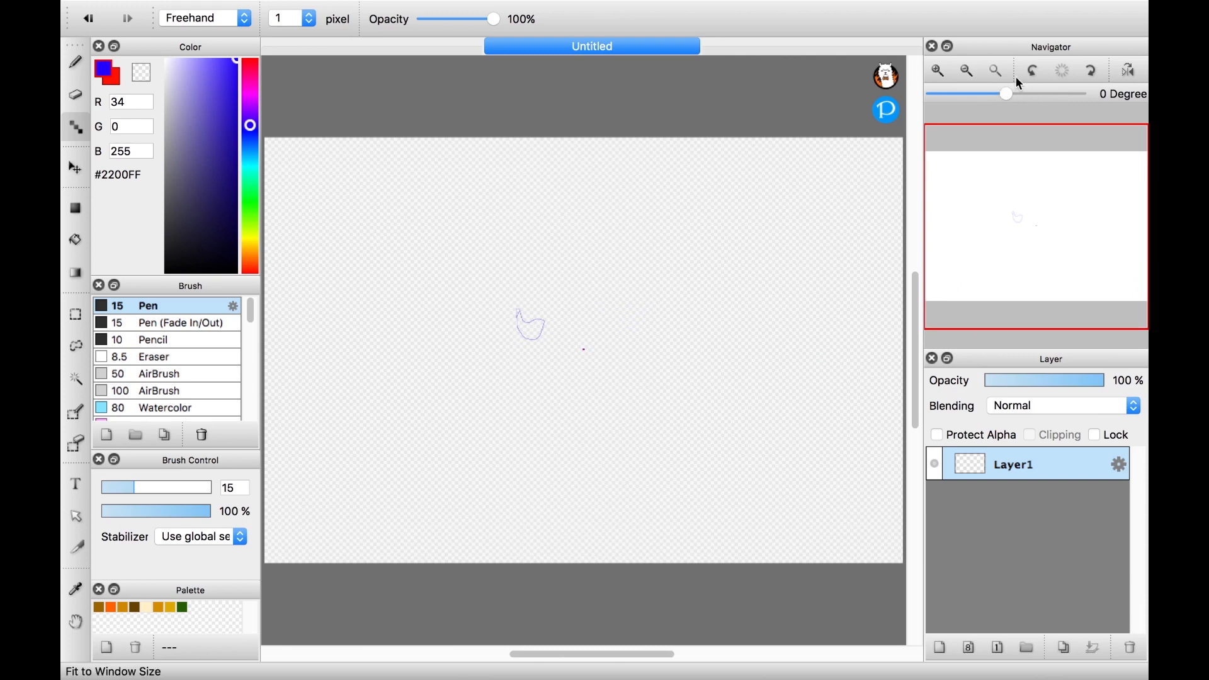
Flip the canvas view horizontally and back several times, ending in the original orientation
click(1131, 72)
click(1130, 72)
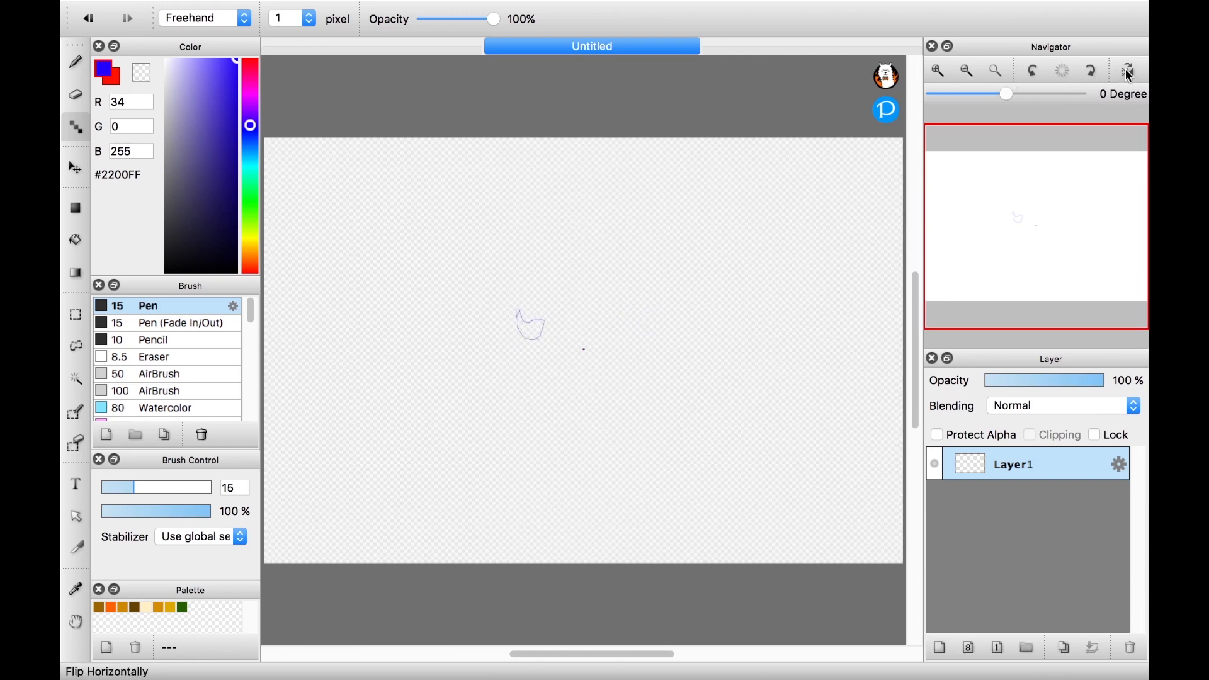
click(1131, 73)
click(1130, 73)
click(1130, 73)
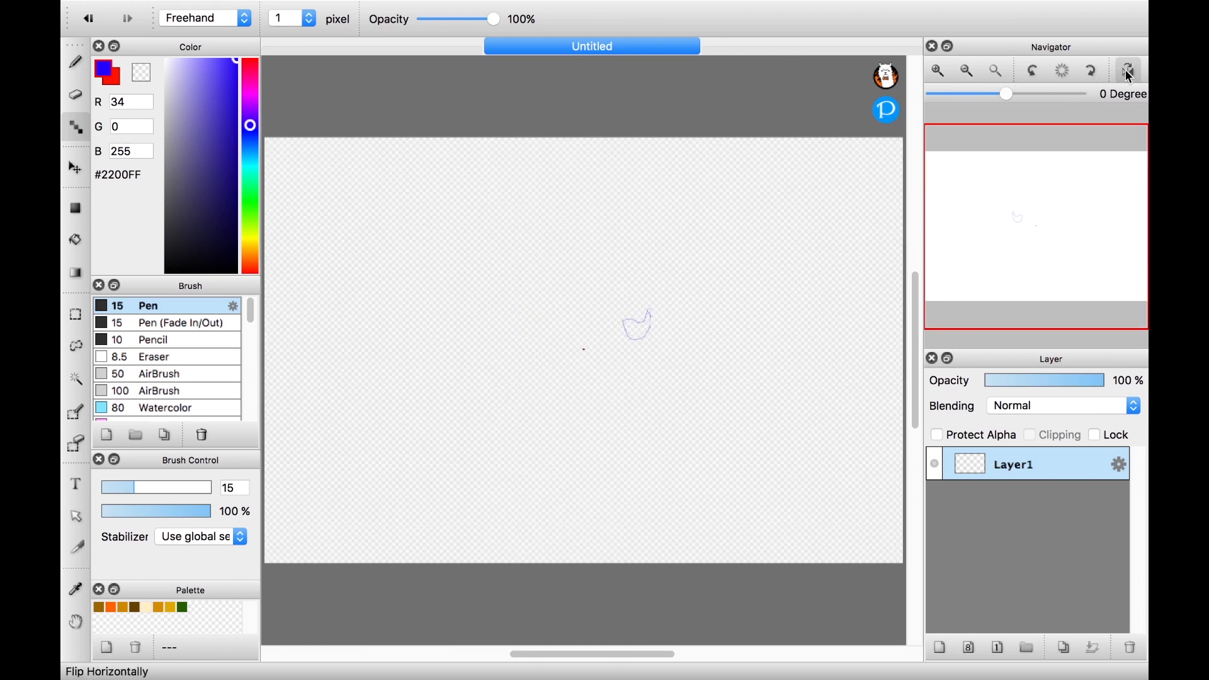
click(1130, 73)
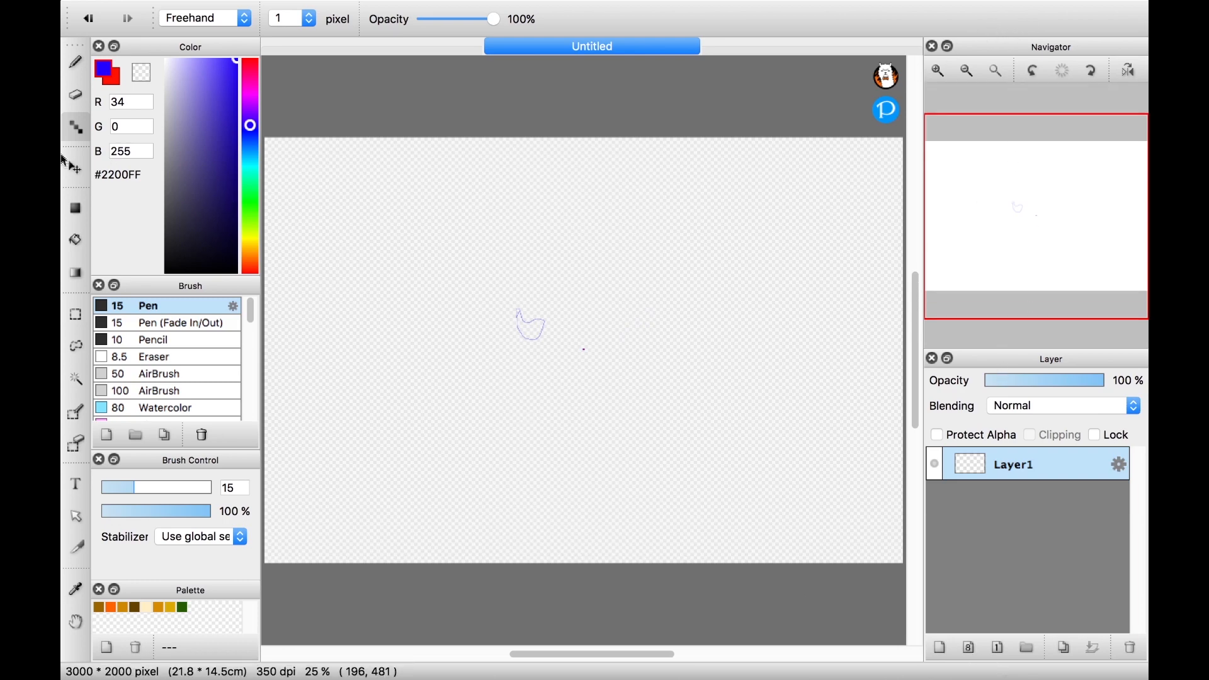
Shift the drawing on Layer1 slightly right and down with the Move tool
click(75, 170)
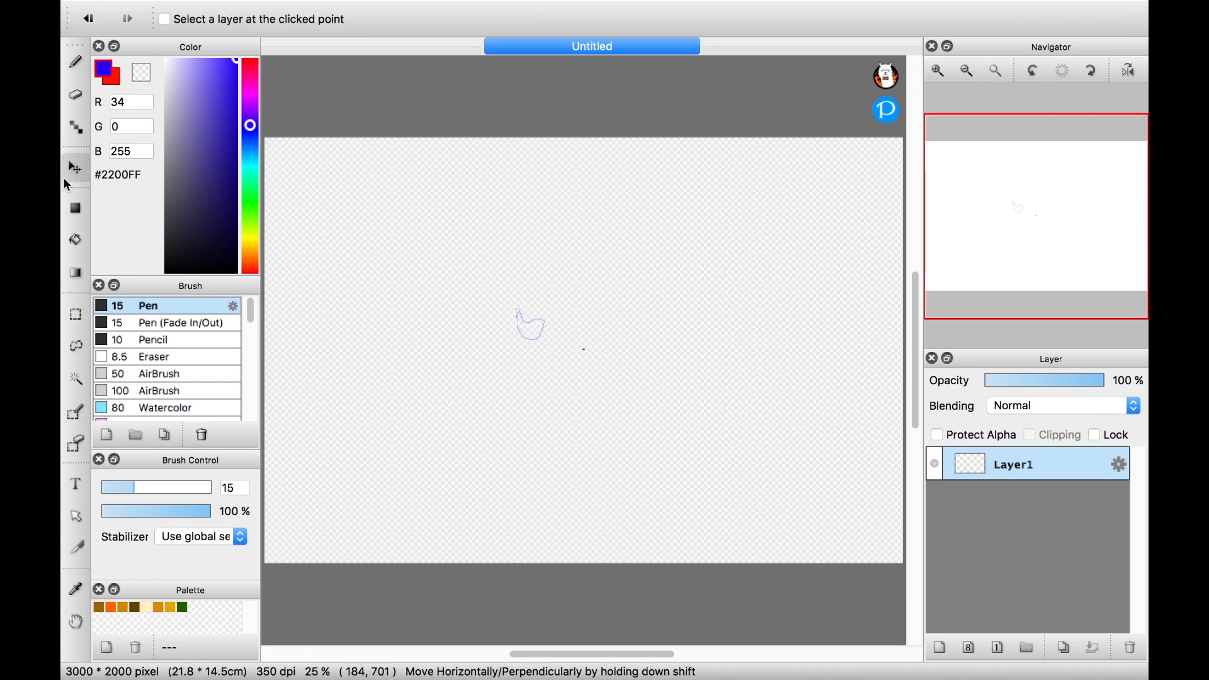
mouse_move(584, 364)
mouse_down()
mouse_move(645, 302)
mouse_move(589, 411)
mouse_up()
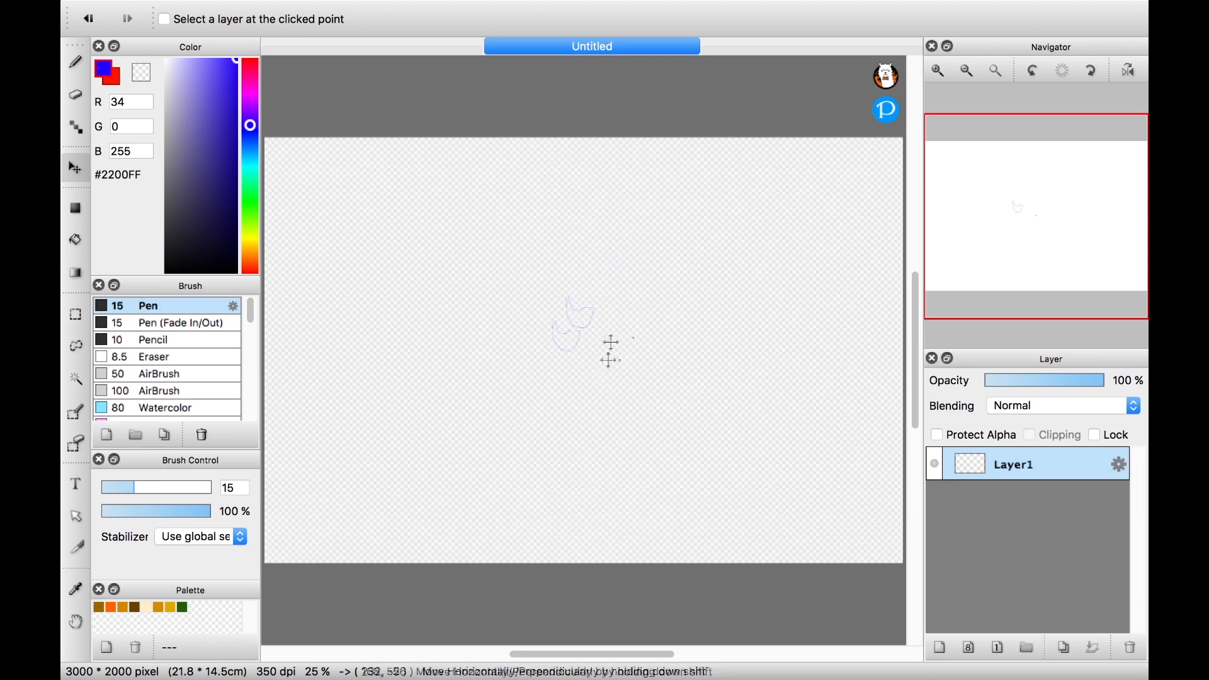
Draw a blue smiley face with the 15-pixel Pen near the canvas centre: a rounded outline, two dot eyes and a curved mouth
click(77, 63)
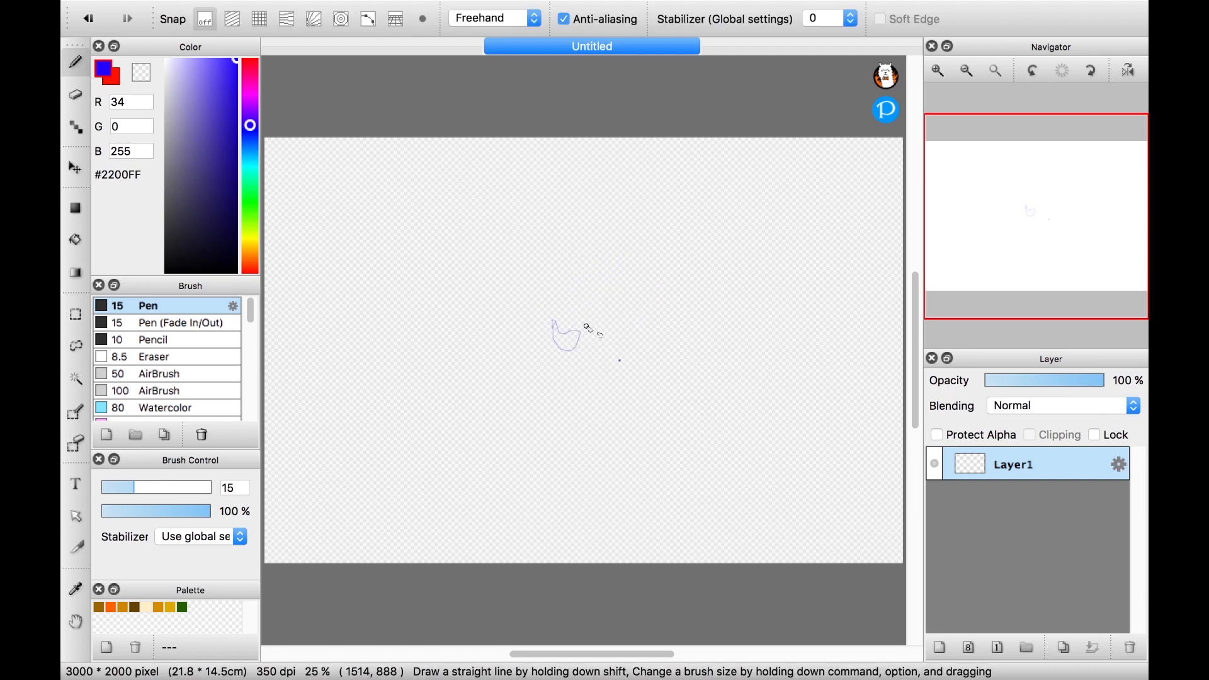
click(593, 283)
drag(545, 350, 650, 363)
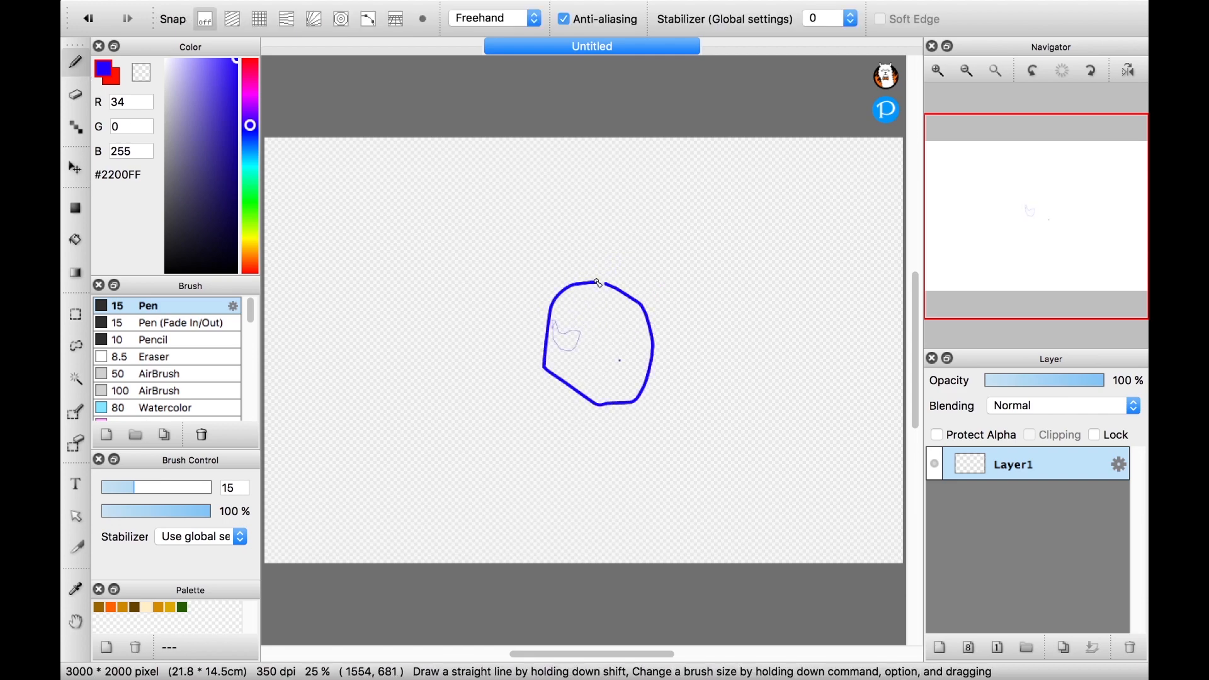
click(594, 306)
click(623, 323)
mouse_move(578, 346)
mouse_down()
mouse_move(625, 356)
mouse_move(614, 362)
mouse_move(732, 330)
mouse_move(475, 408)
mouse_move(386, 248)
mouse_move(466, 389)
mouse_up()
Move the smiley face around the canvas and place it just below the centre
click(75, 167)
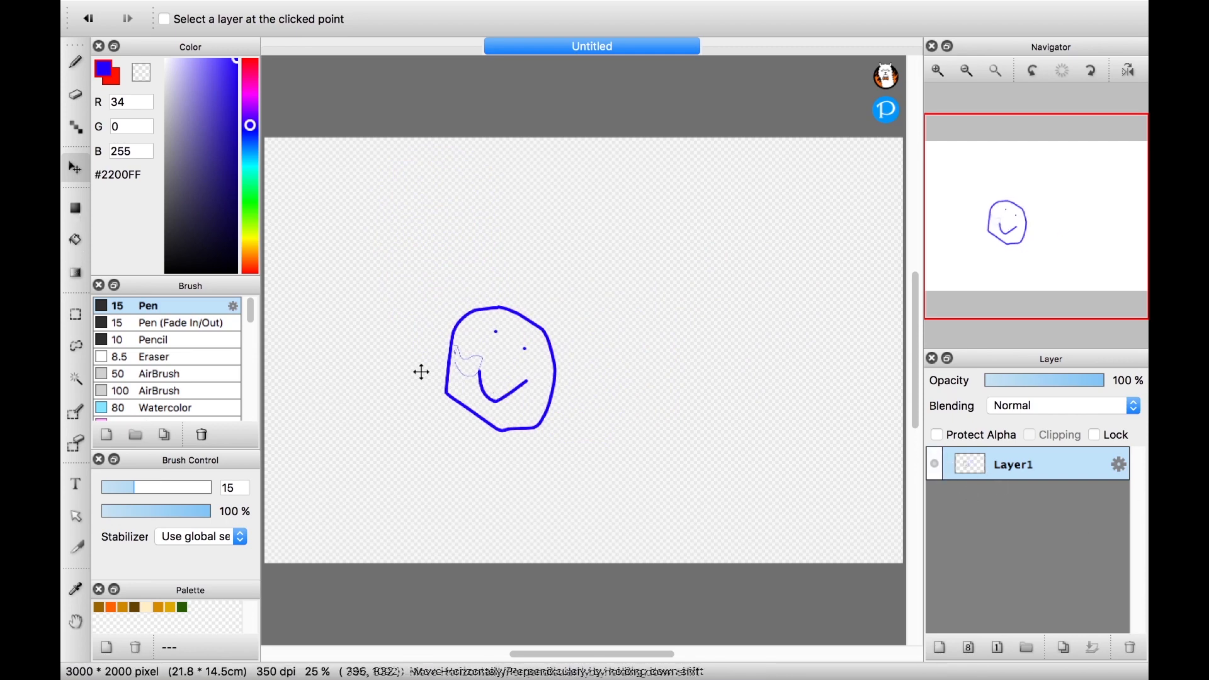
mouse_move(499, 366)
mouse_down()
mouse_move(529, 270)
mouse_move(540, 342)
mouse_move(562, 379)
mouse_up()
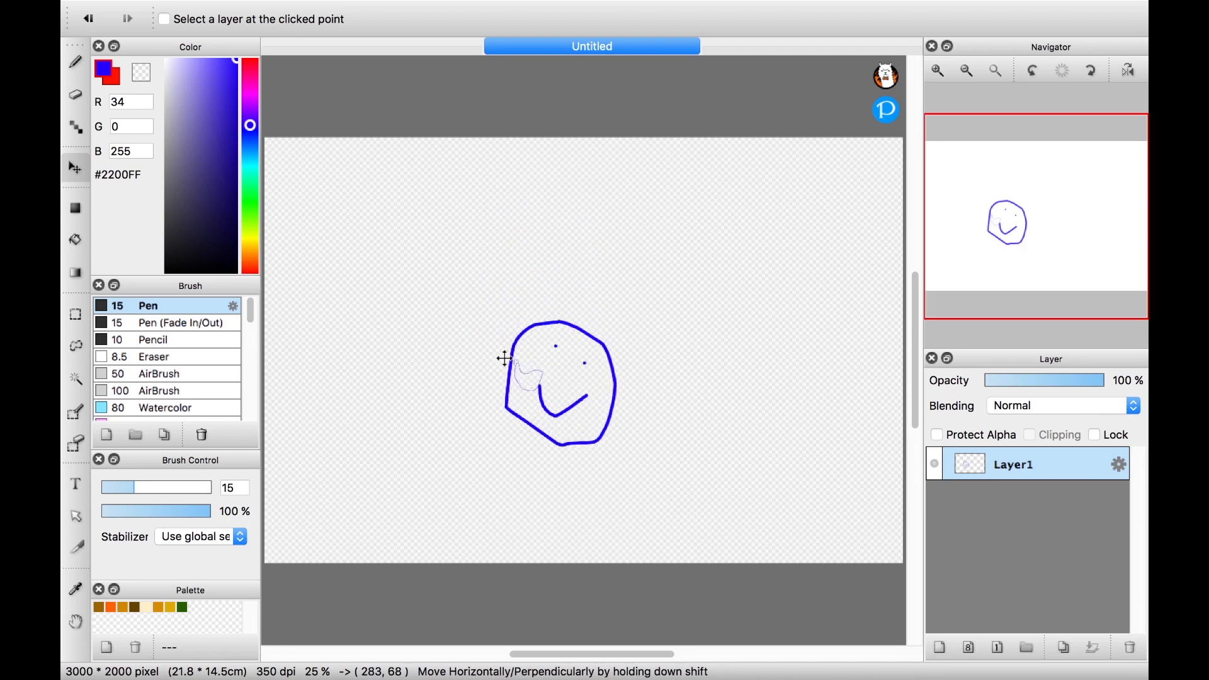
Swap the foreground colour to red and bucket-fill the face, including the small enclosed area at its left edge
click(75, 212)
click(114, 81)
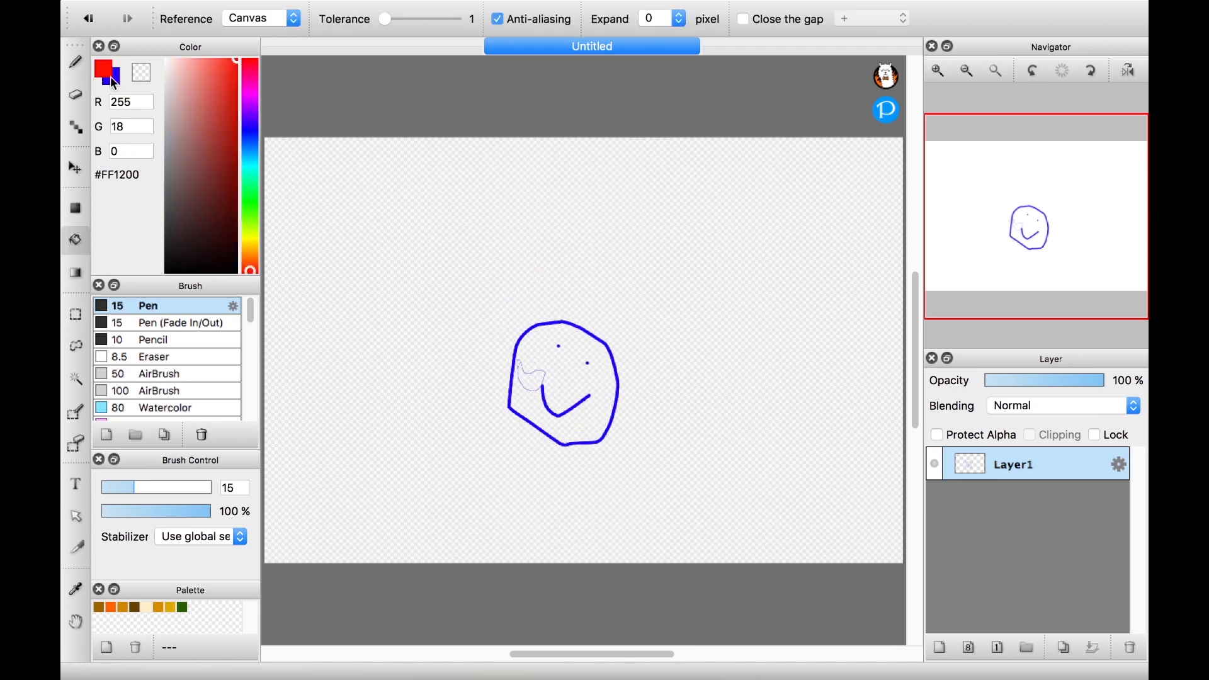
click(587, 417)
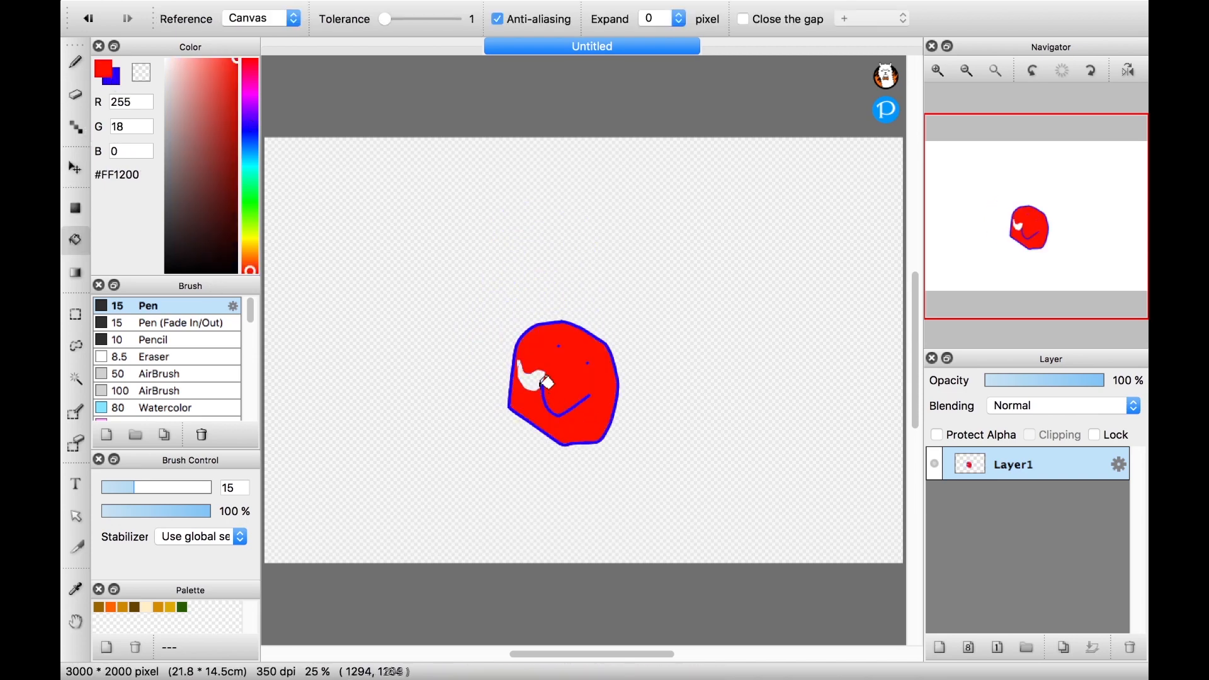
click(535, 371)
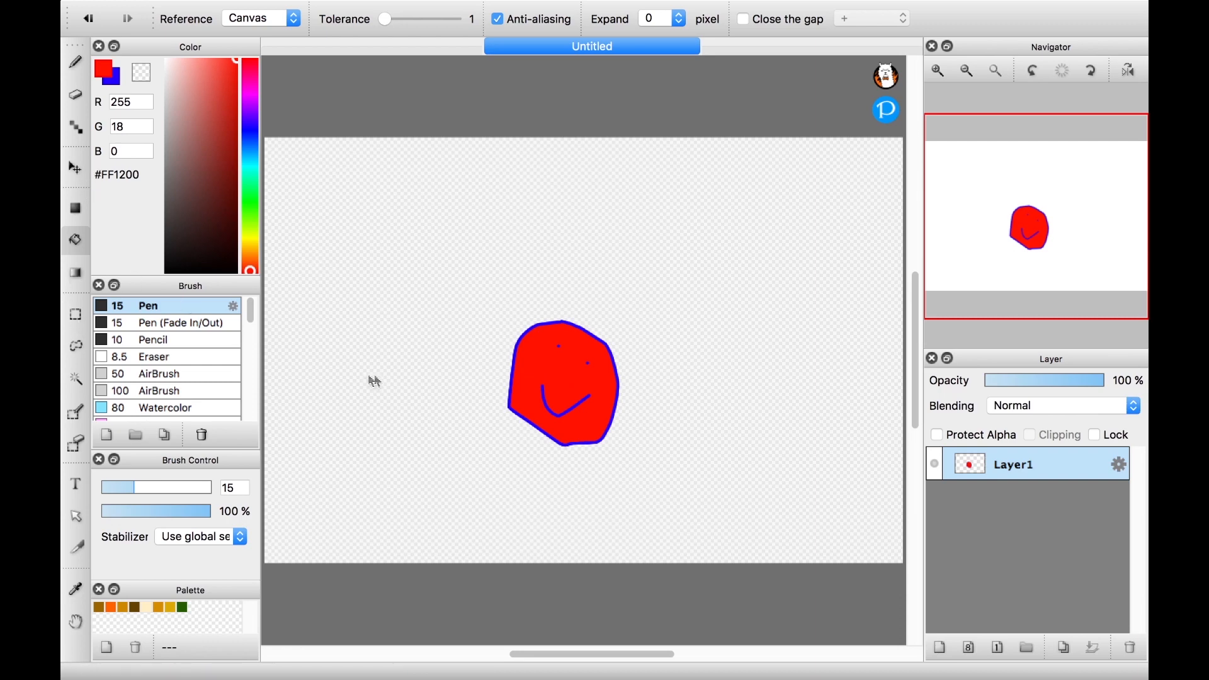
Cover Layer1 with a linear Foreground-Background gradient from red in the upper-right corner to blue in the lower-left corner
click(76, 274)
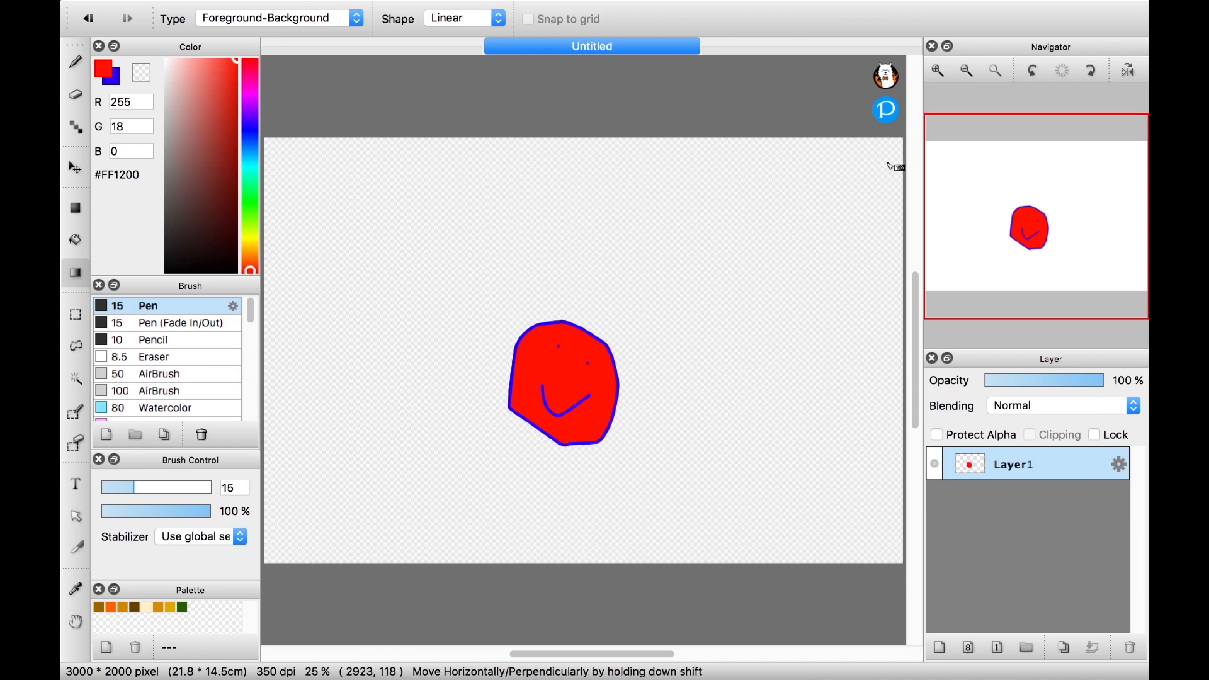
drag(889, 166, 286, 546)
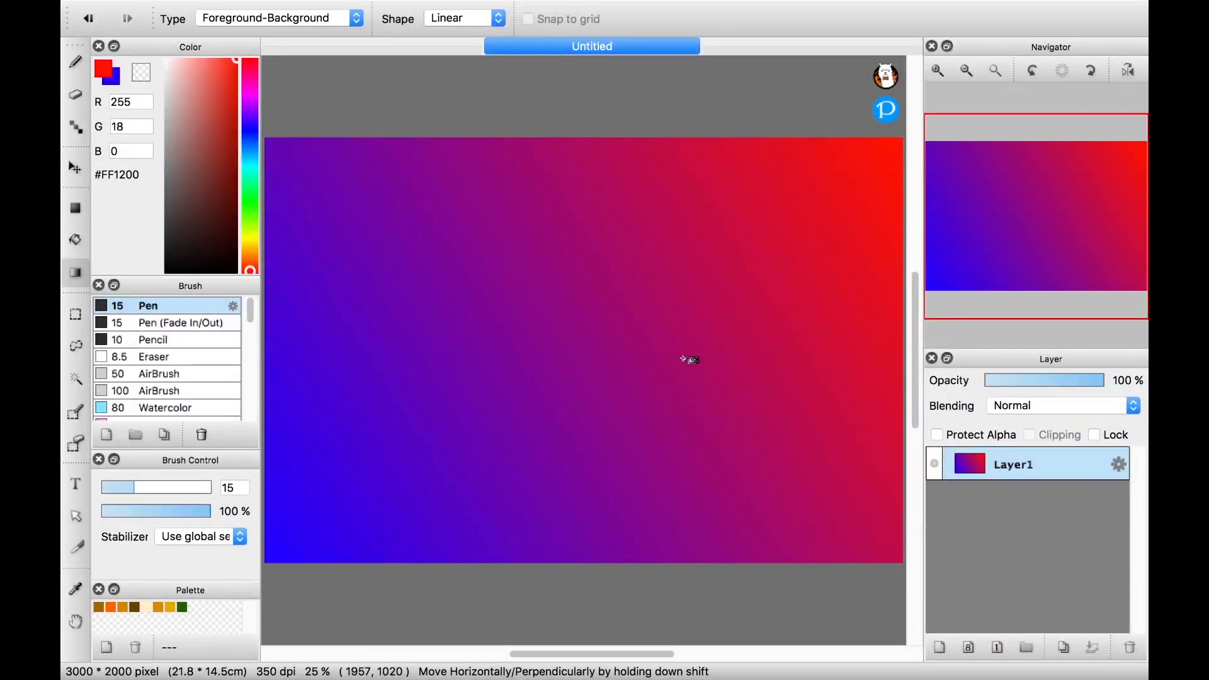
Redraw the linear gradient with short and long spans, ending corner to corner from red at upper left to blue at lower right
drag(680, 355, 684, 387)
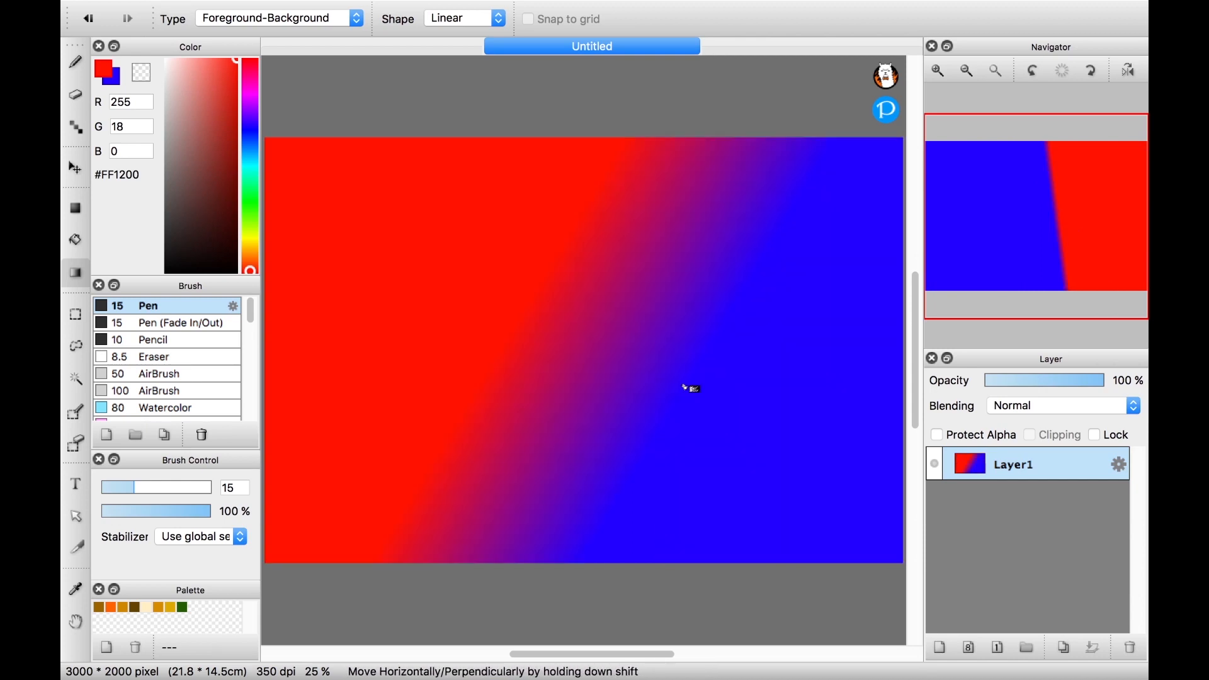
drag(452, 269, 622, 395)
drag(704, 425, 688, 413)
drag(370, 250, 751, 464)
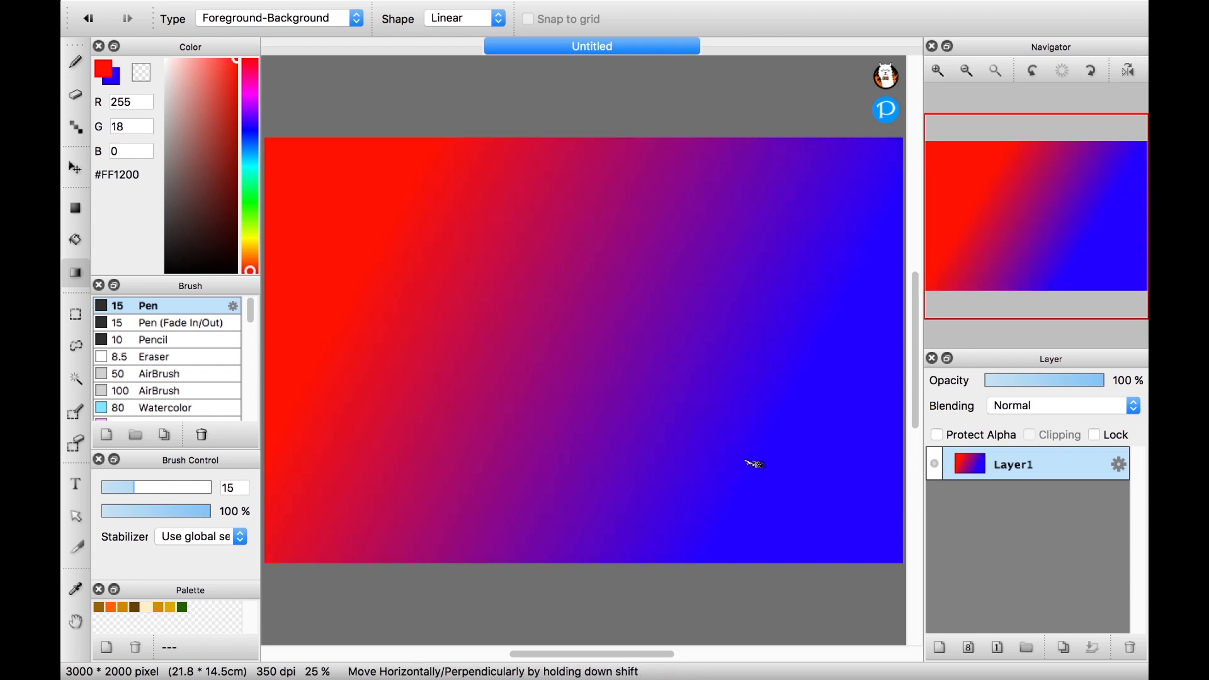
drag(275, 150, 899, 555)
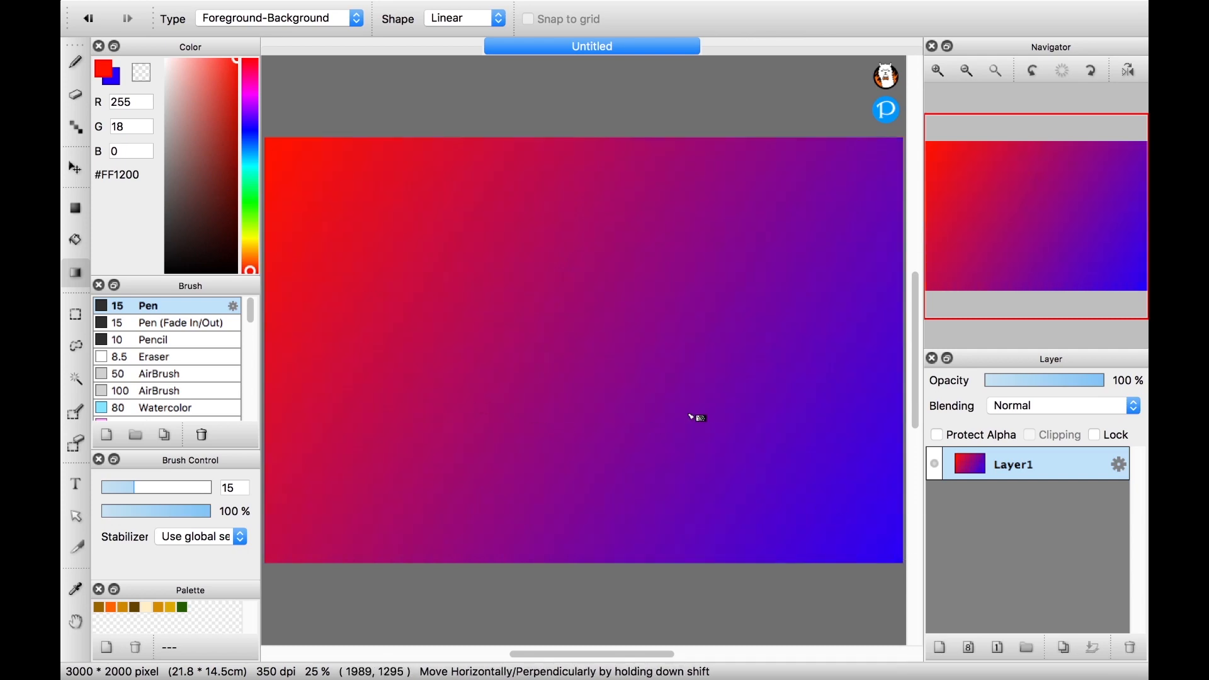
Redraw the linear gradient in varied directions and lengths, ending with a long diagonal from red at upper right to blue at lower left
drag(811, 167, 554, 366)
drag(709, 258, 470, 337)
drag(419, 432, 791, 436)
drag(557, 364, 780, 340)
drag(870, 377, 812, 330)
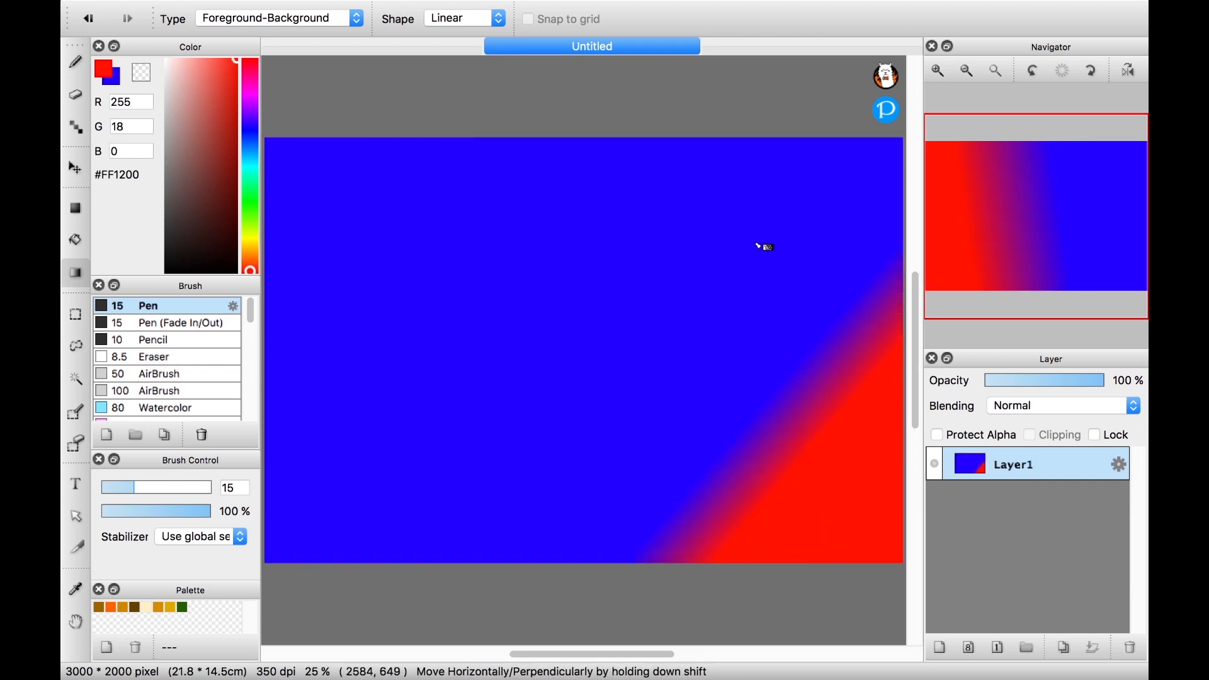
drag(561, 209, 617, 301)
drag(756, 327, 364, 333)
drag(613, 211, 607, 515)
drag(849, 189, 372, 494)
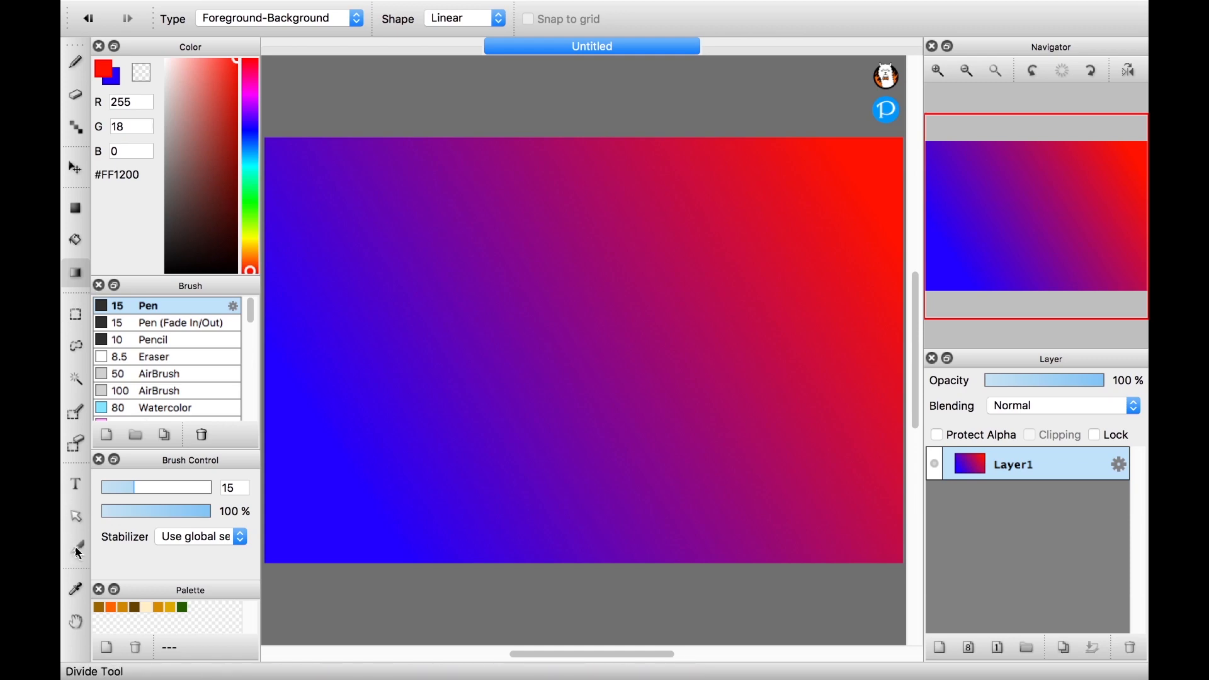
Erase the whole gradient from Layer1 with the Eraser at size 1000
click(77, 96)
mouse_move(326, 176)
mouse_down()
mouse_move(291, 169)
mouse_move(301, 316)
mouse_move(276, 501)
mouse_move(287, 622)
mouse_move(337, 607)
mouse_move(443, 533)
mouse_move(447, 181)
mouse_move(429, 124)
mouse_move(557, 126)
mouse_move(606, 150)
mouse_move(582, 329)
mouse_move(574, 594)
mouse_move(598, 649)
mouse_move(700, 616)
mouse_move(745, 159)
mouse_move(850, 171)
mouse_move(887, 257)
mouse_move(889, 396)
mouse_move(866, 617)
mouse_up()
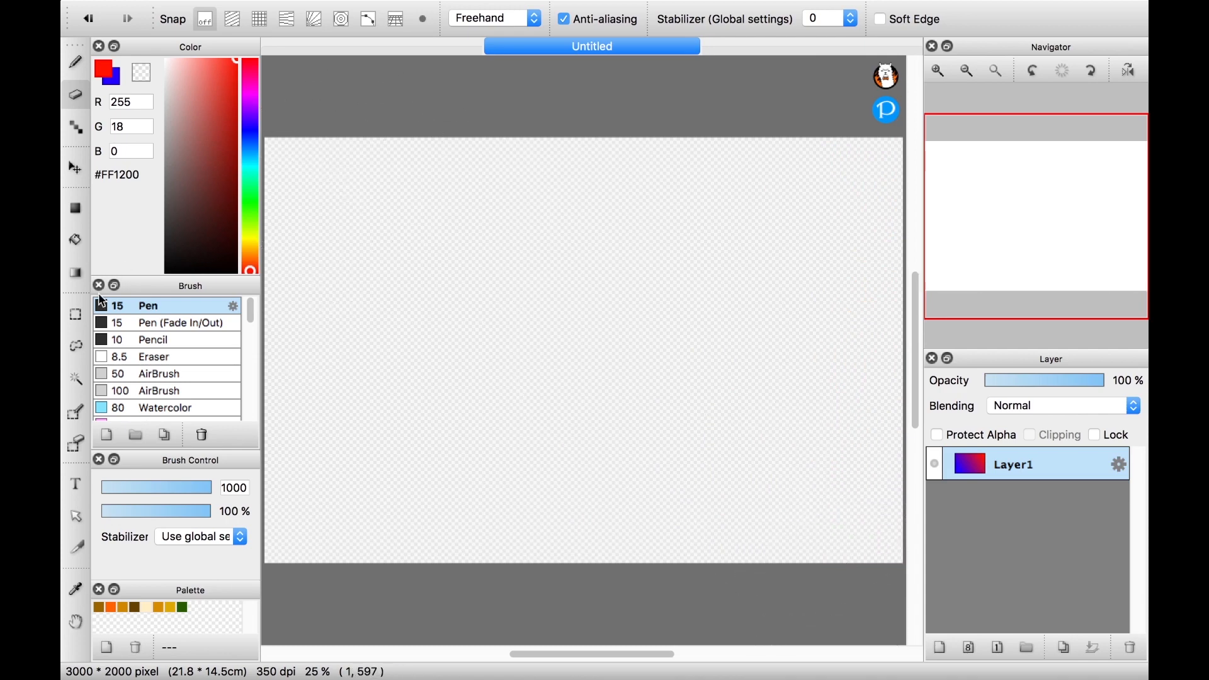
Add the red text "parsnips" to the canvas with the Text tool and move the Edit Text dialog clear of it
click(75, 483)
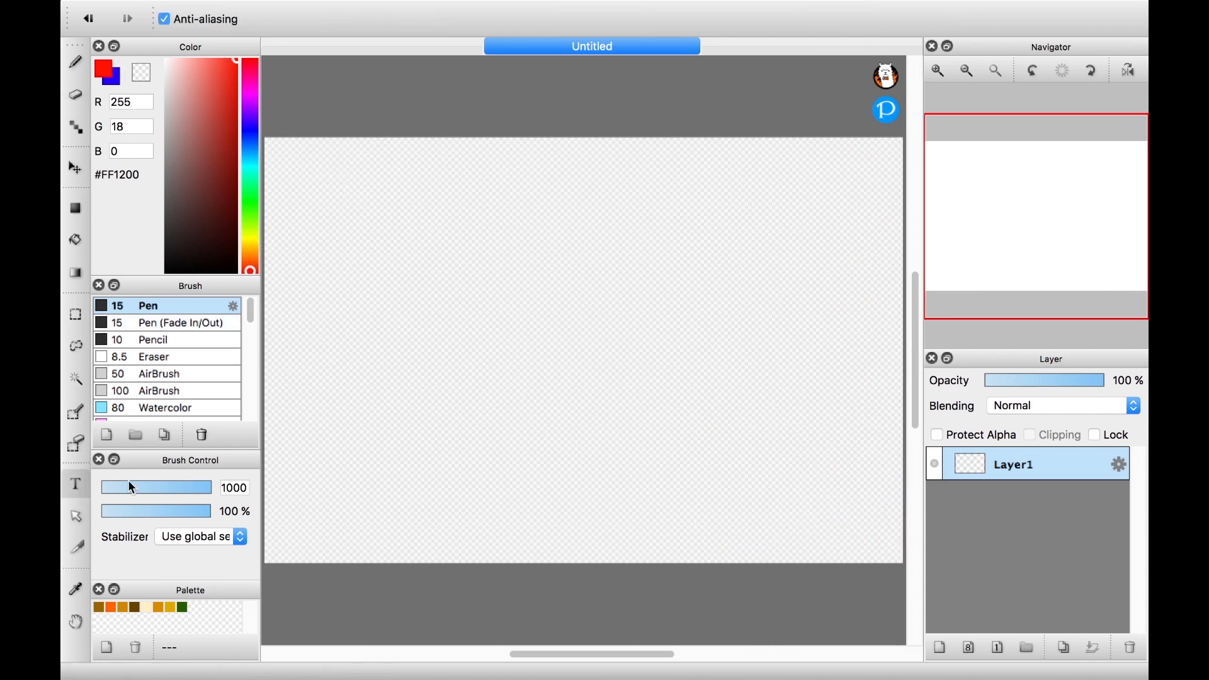
click(557, 296)
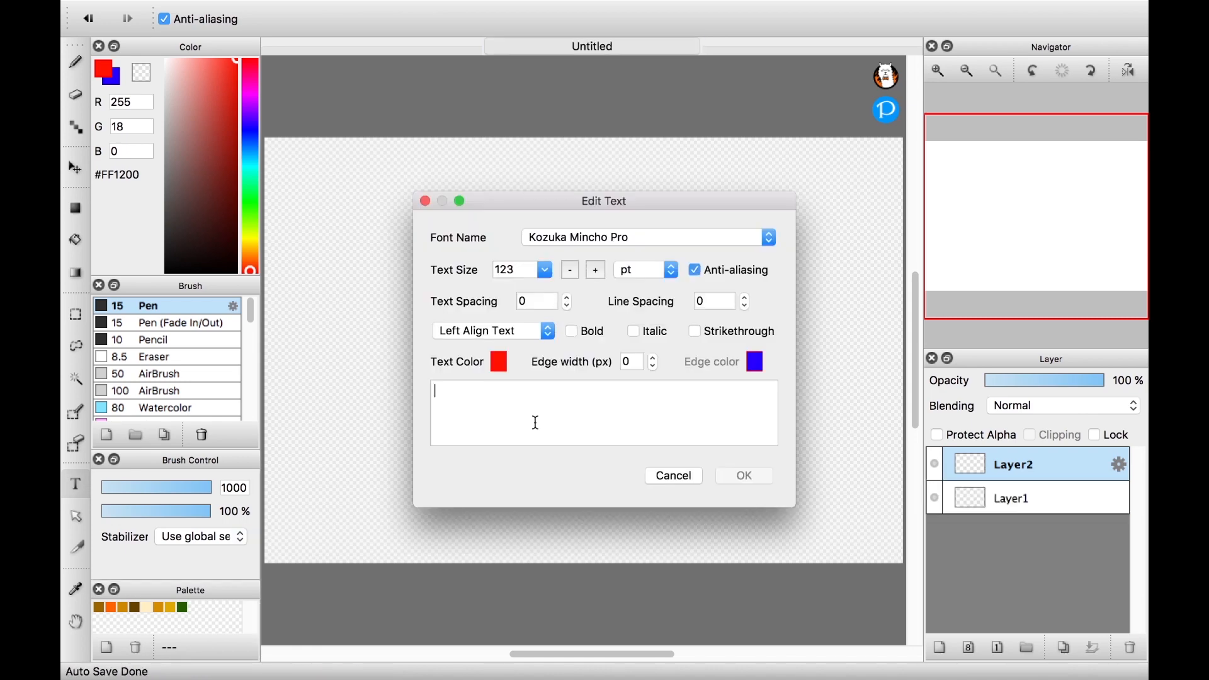
text(parsnips)
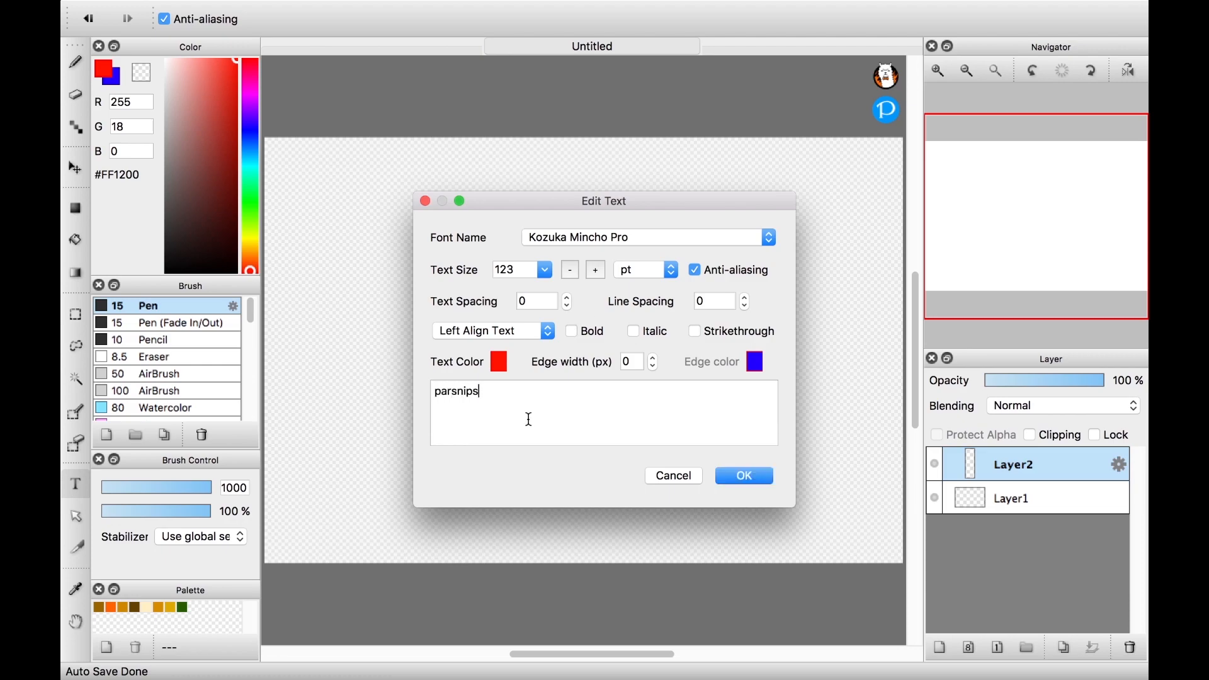
drag(578, 202, 637, 323)
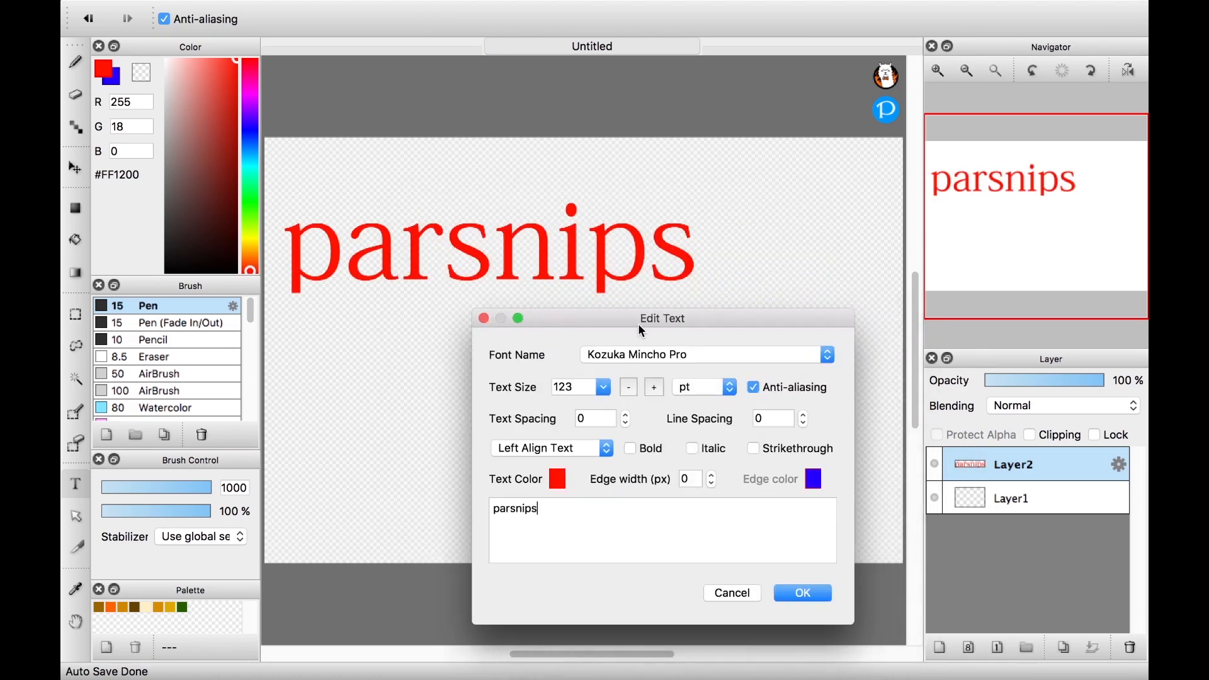
Change the font of the parsnips text to Kohinoor Bangla
click(641, 356)
click(670, 361)
click(656, 357)
click(659, 238)
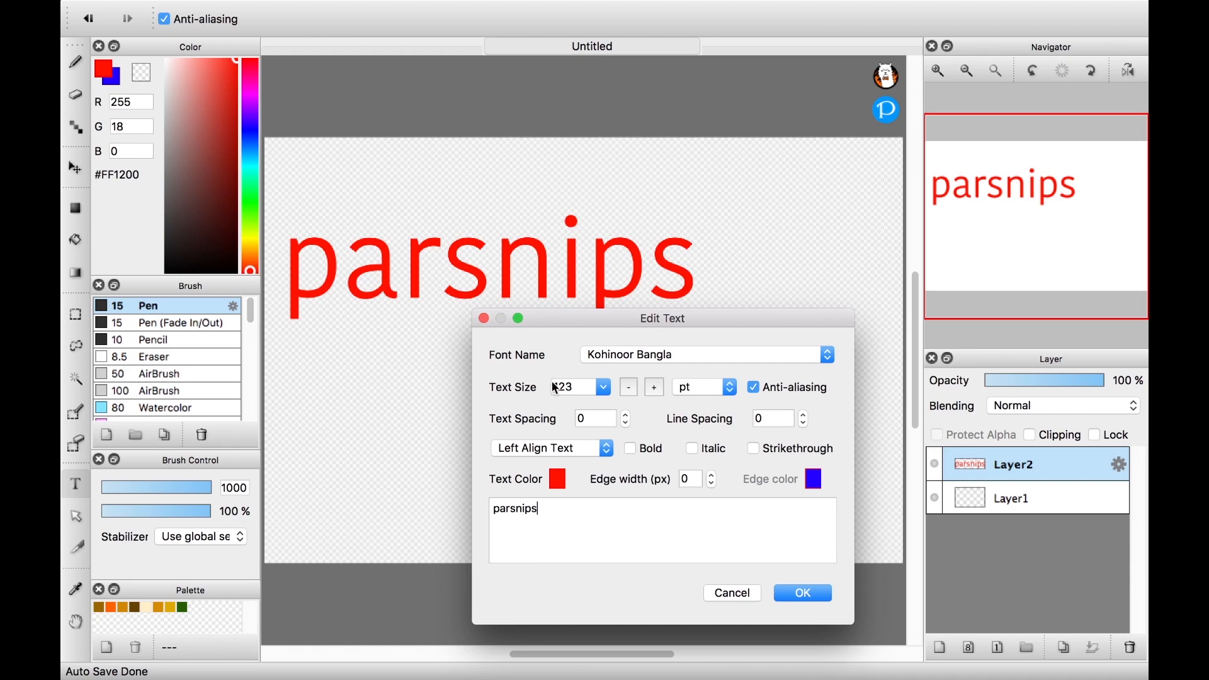
Set the parsnips text size to 19 pt and accept the text
drag(560, 327, 552, 338)
drag(565, 400, 549, 397)
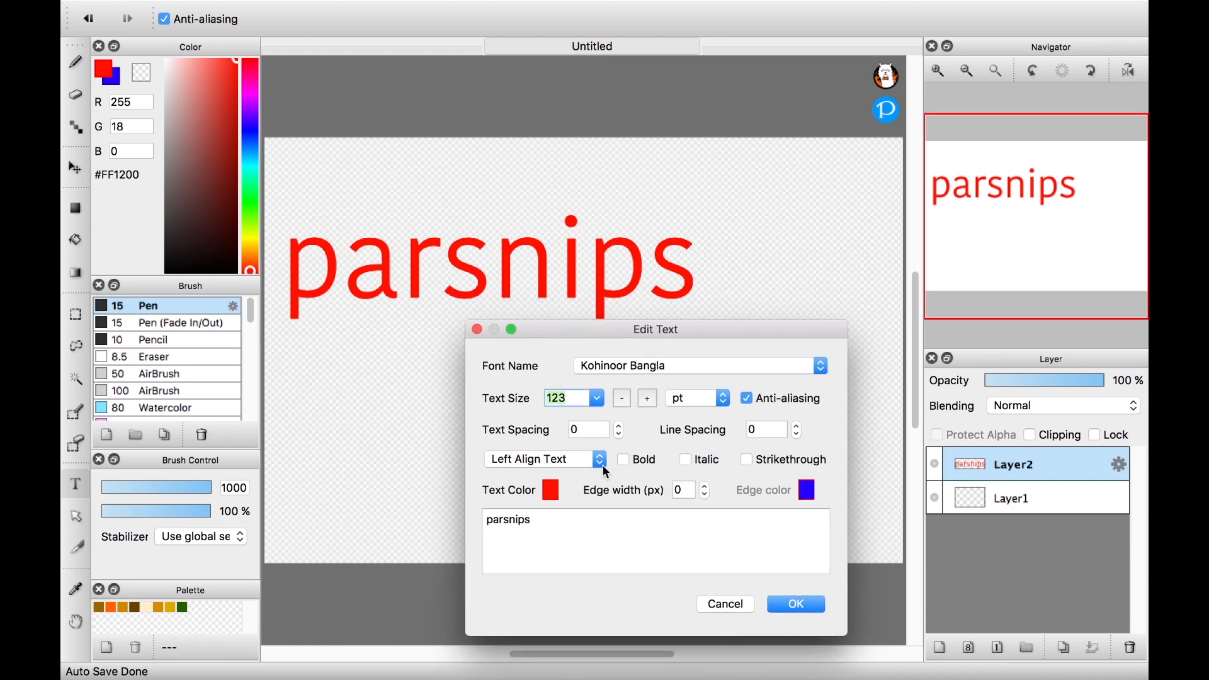
text(24)
key(Return)
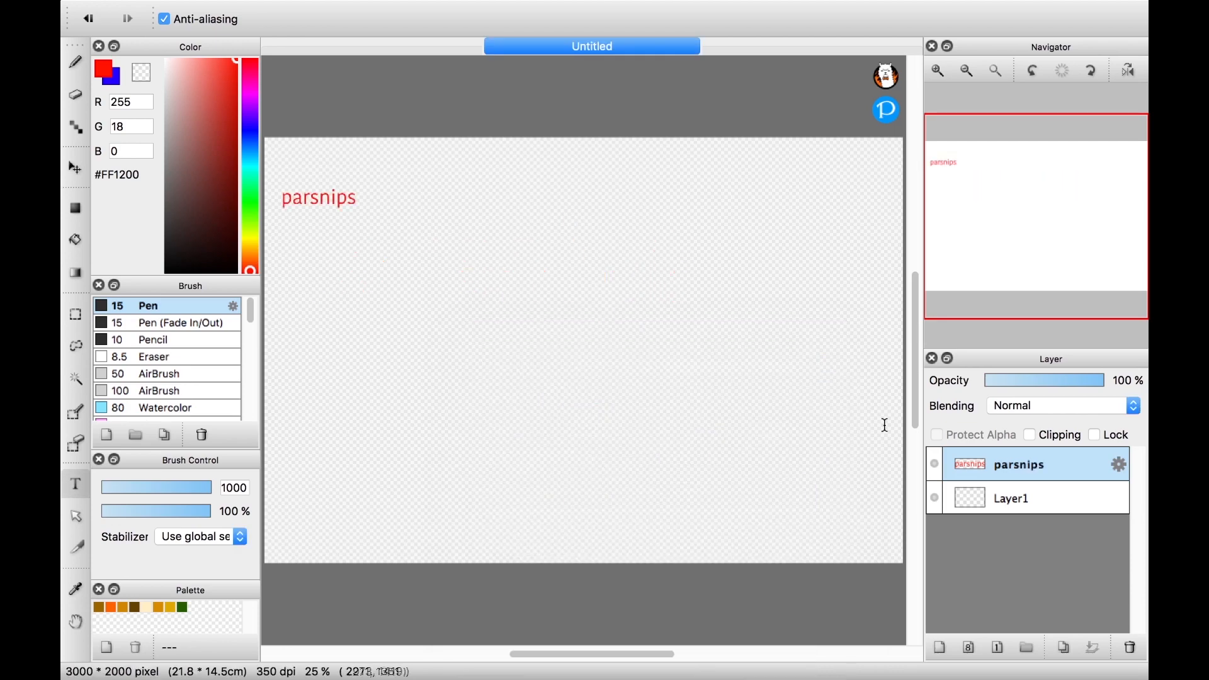
Reopen the parsnips text for editing, try bold on it, and set its size to 18 pt
double_click(1015, 467)
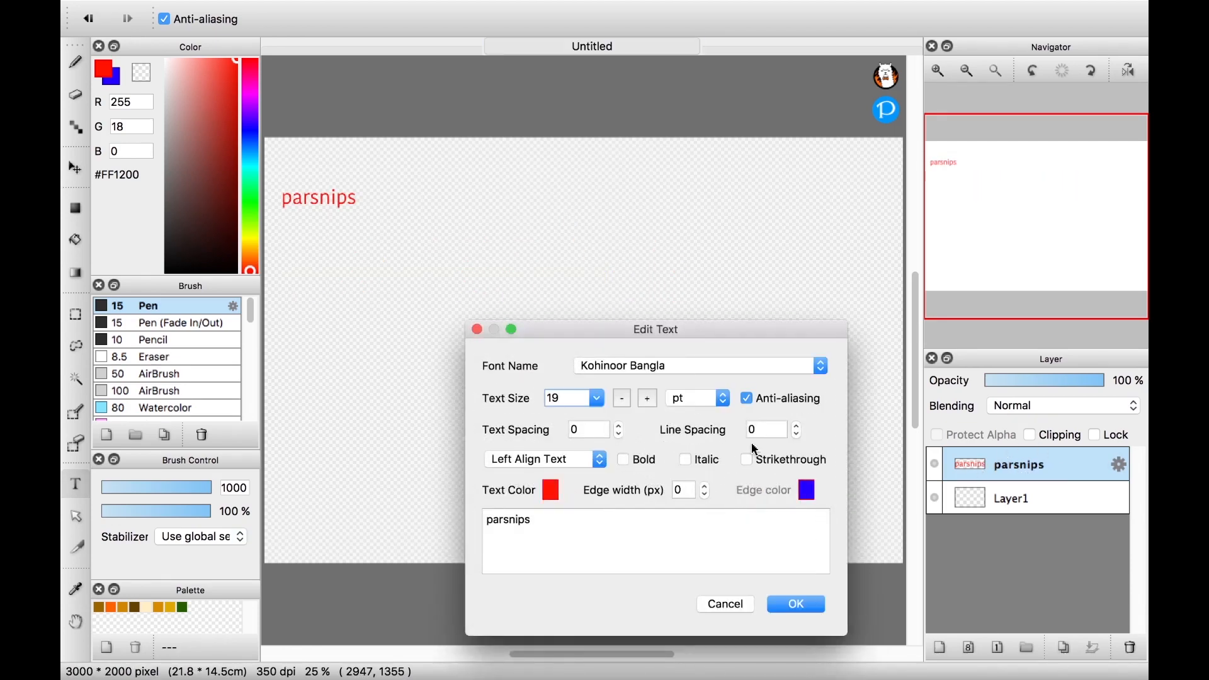
click(625, 461)
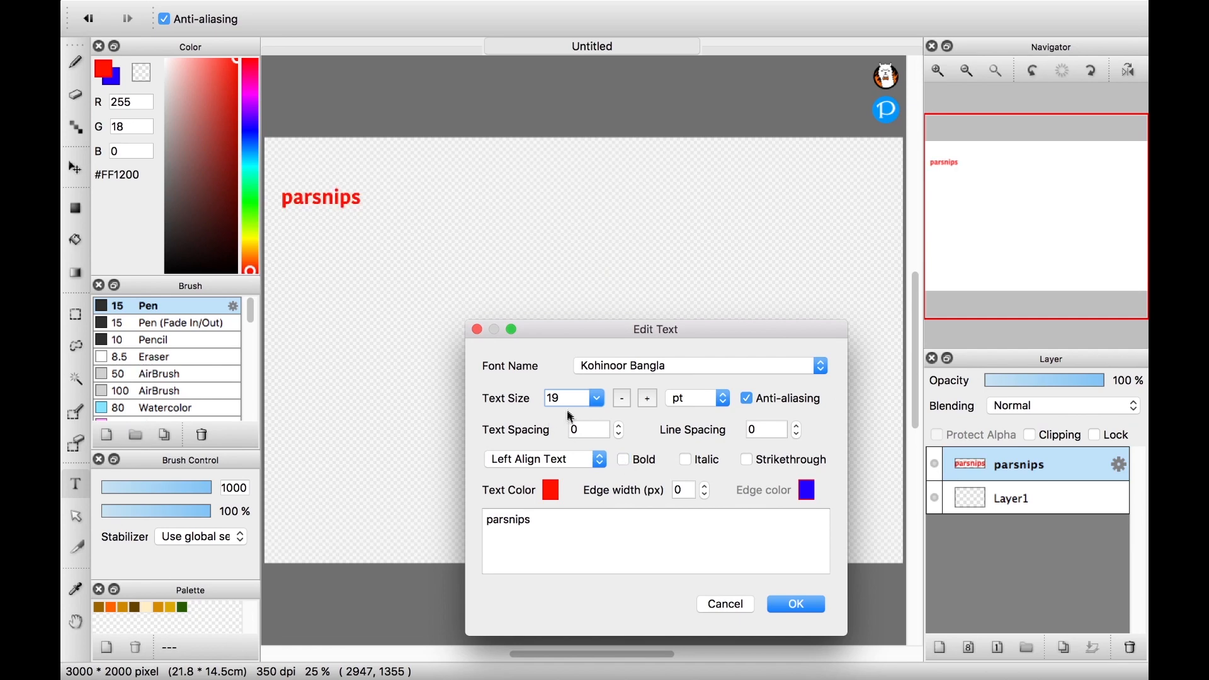
click(595, 398)
click(592, 497)
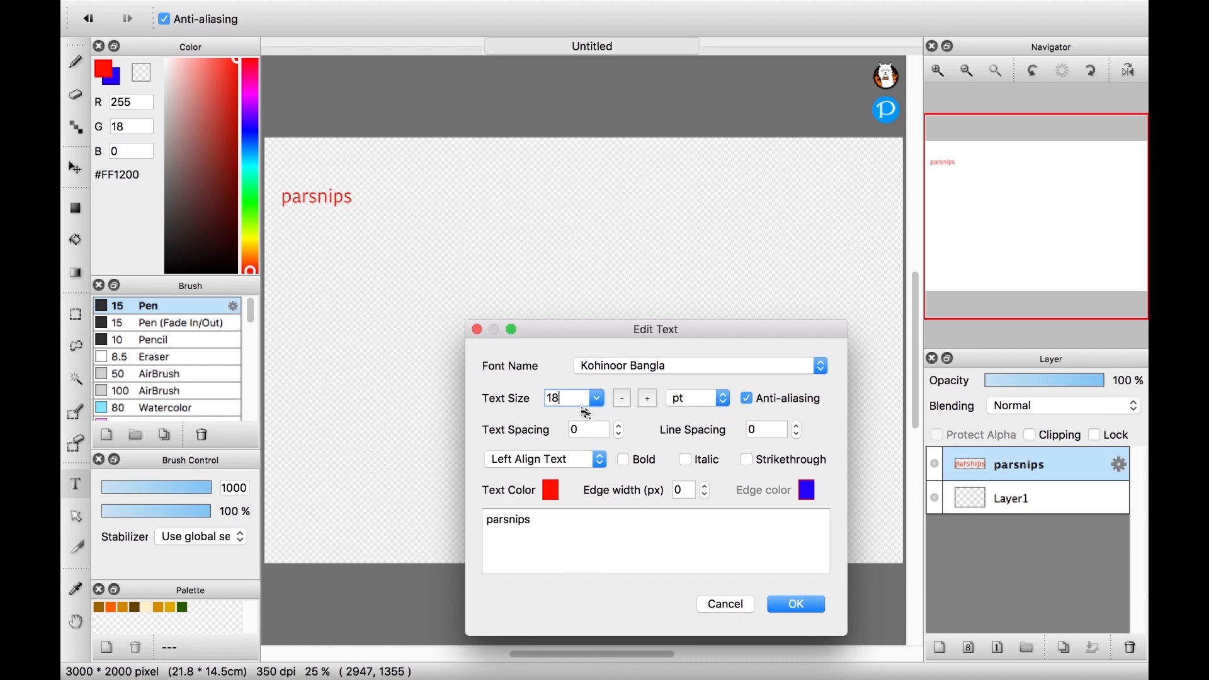
Switch the size unit of the parsnips text to pixel
click(706, 401)
click(704, 411)
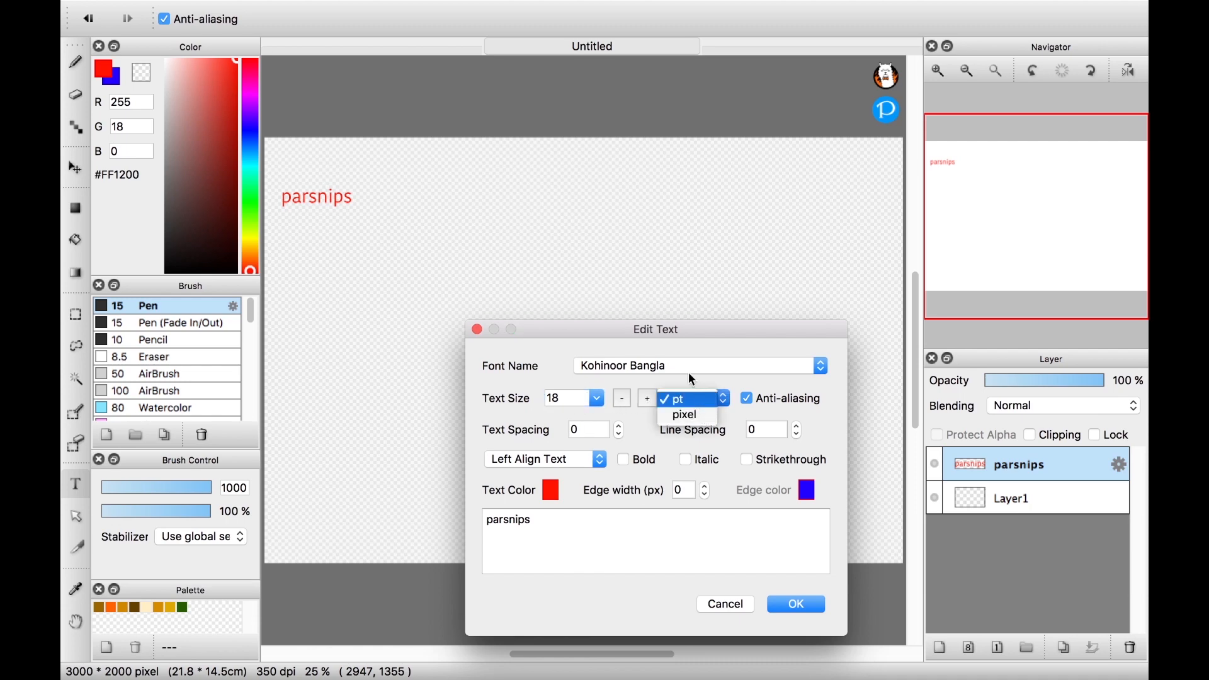
click(699, 401)
click(691, 417)
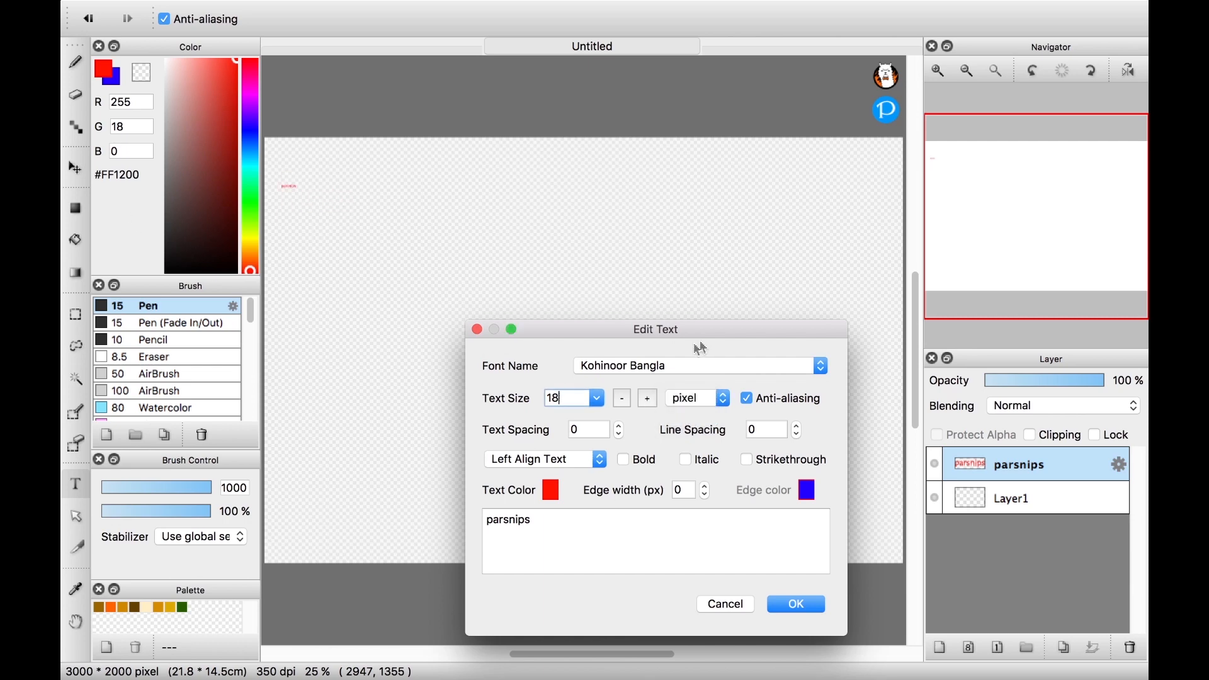
Enlarge the parsnips text to a size of 300 pixels and accept it
click(648, 398)
click(648, 398)
click(648, 398)
click(648, 398)
click(647, 400)
click(648, 399)
click(648, 400)
click(646, 397)
click(646, 398)
double_click(570, 400)
text(200)
key(Return)
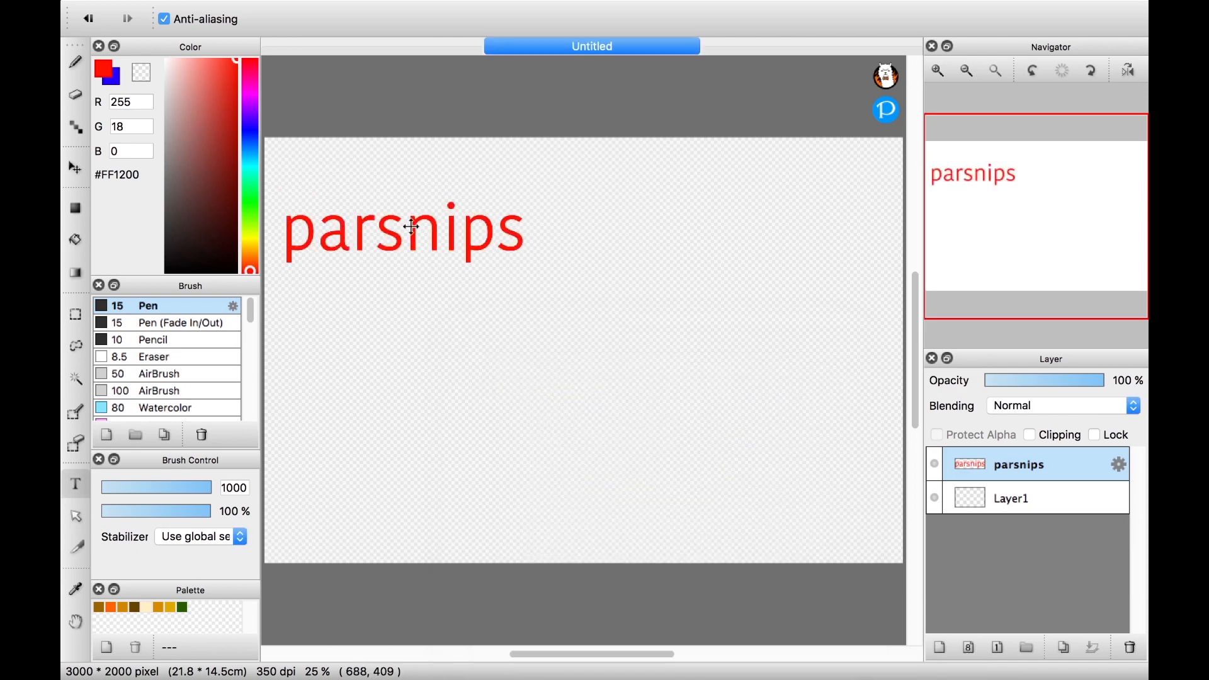
Reopen the parsnips text for editing, try italic and strikethrough on it, and leave only bold switched on
double_click(1042, 460)
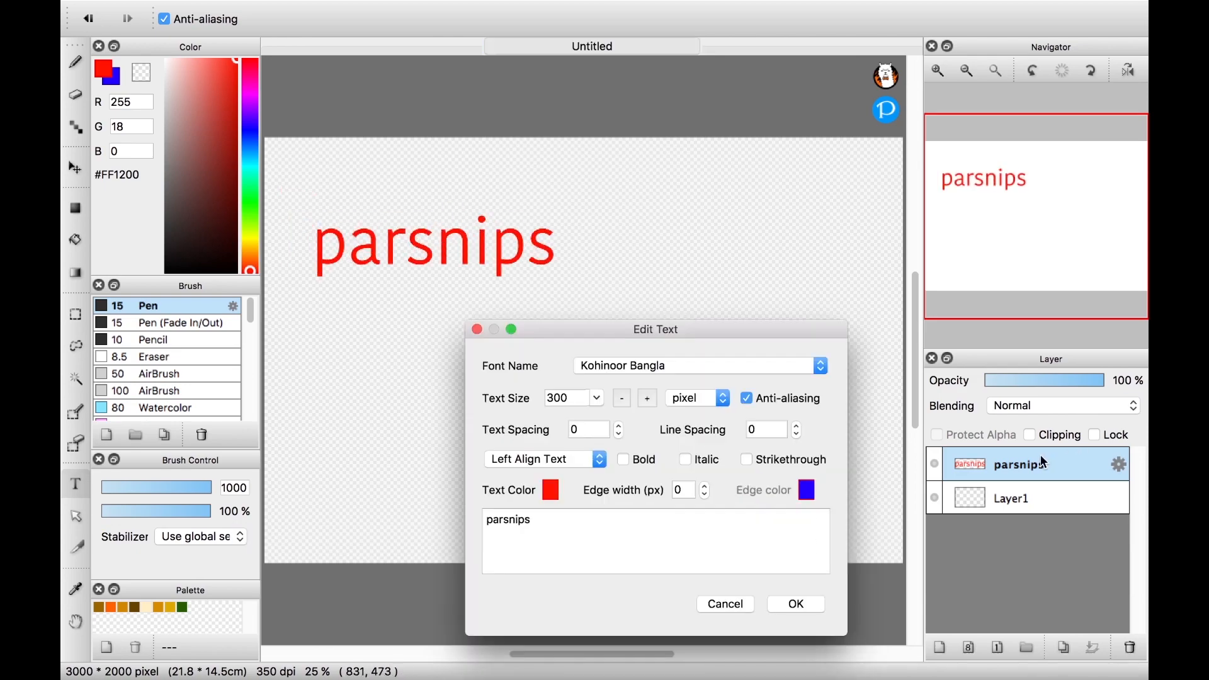
click(686, 459)
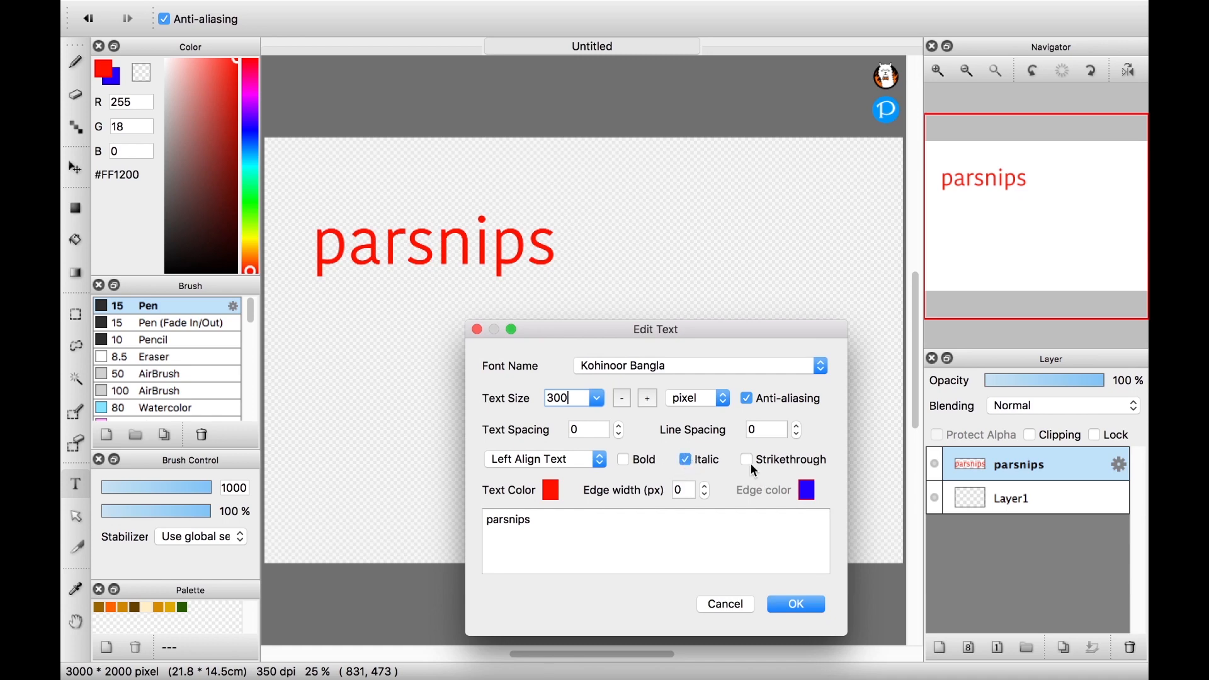
click(623, 460)
click(686, 460)
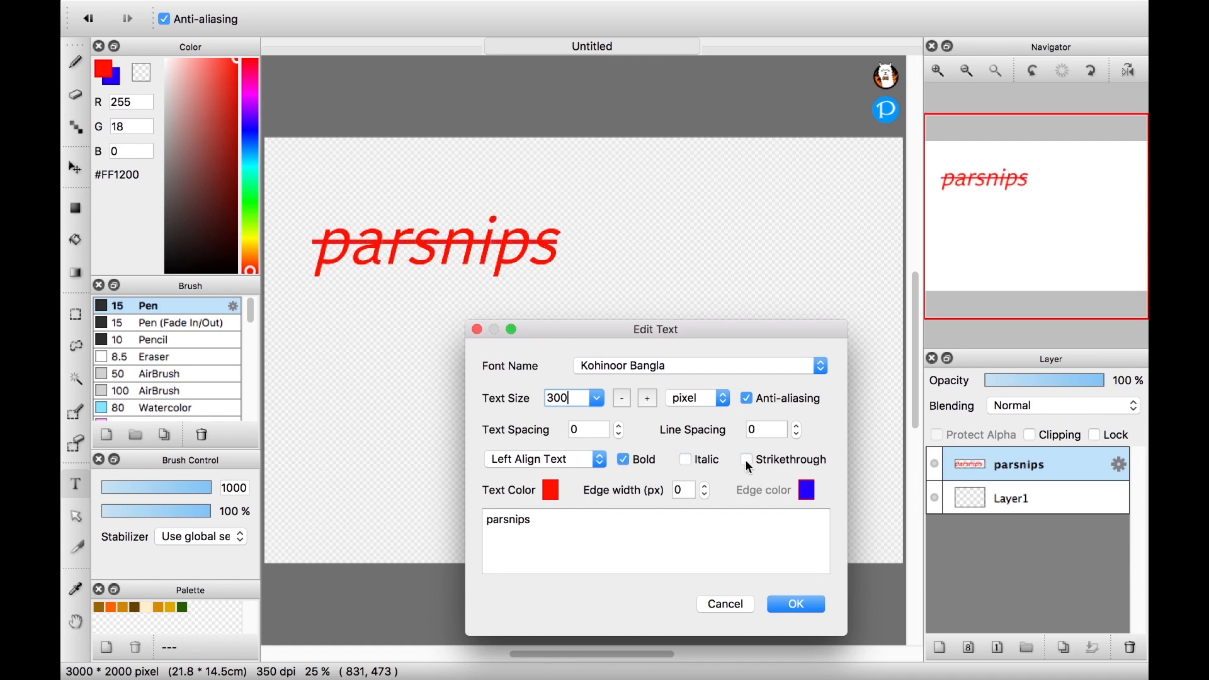
Add a second line "greal" below parsnips and move the Edit Text dialog clear of it
click(586, 530)
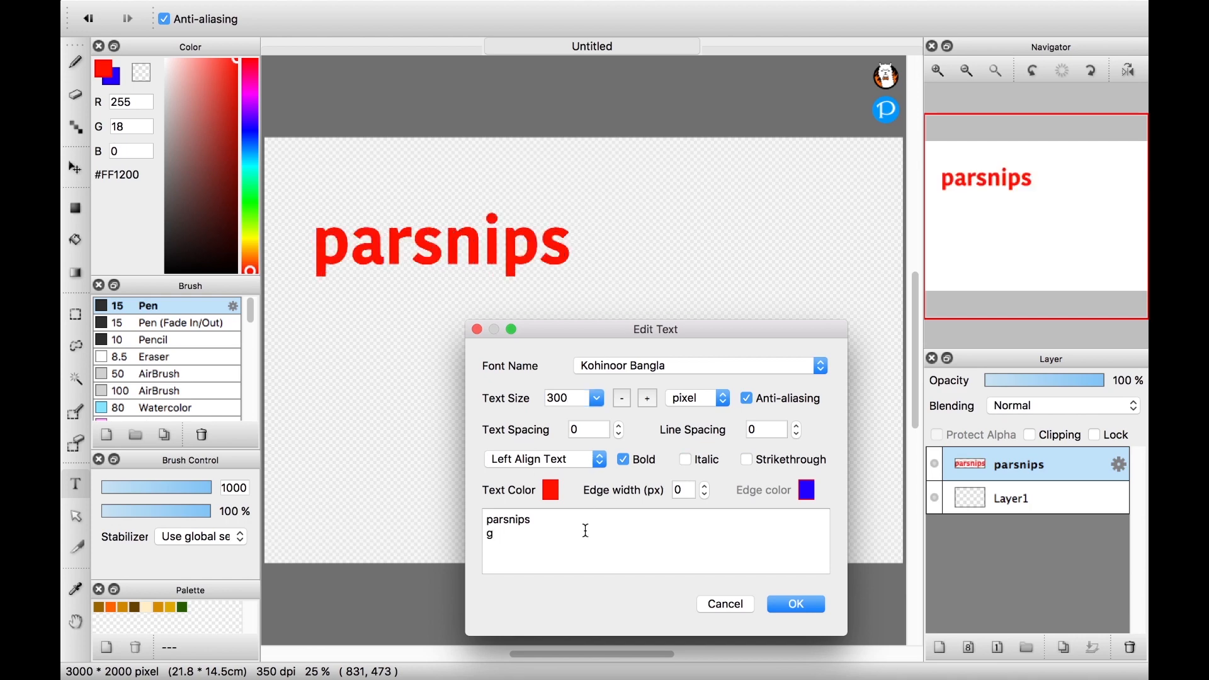
text(greal)
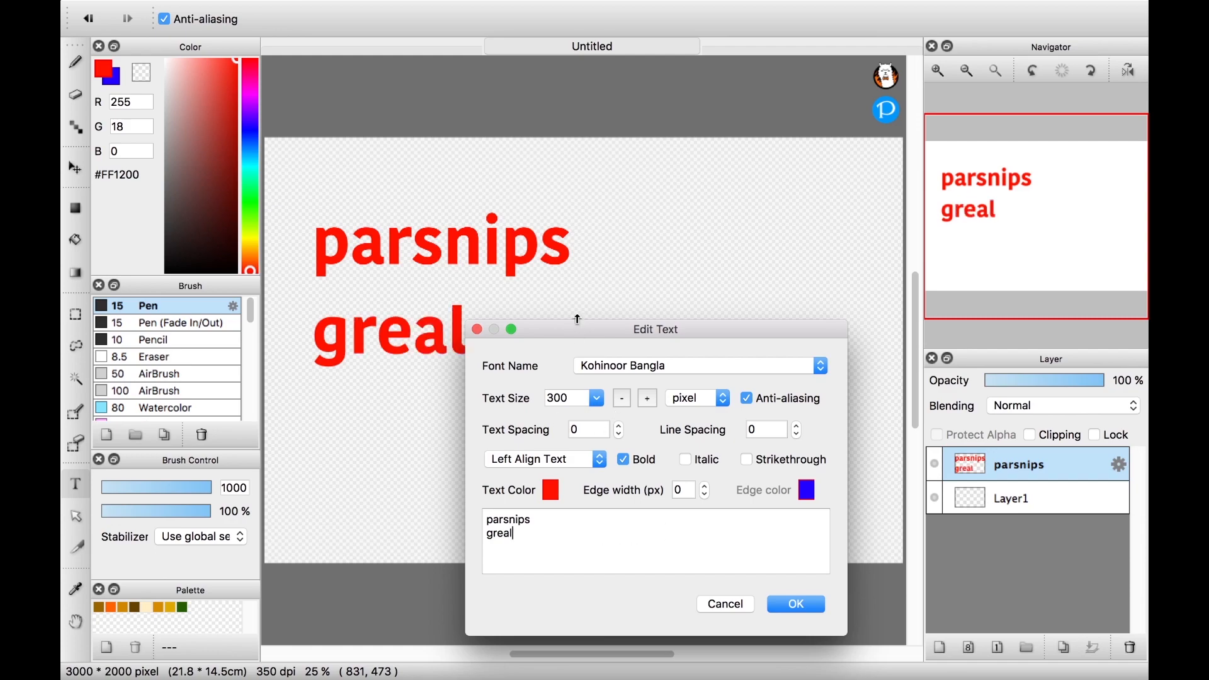
drag(572, 330, 653, 280)
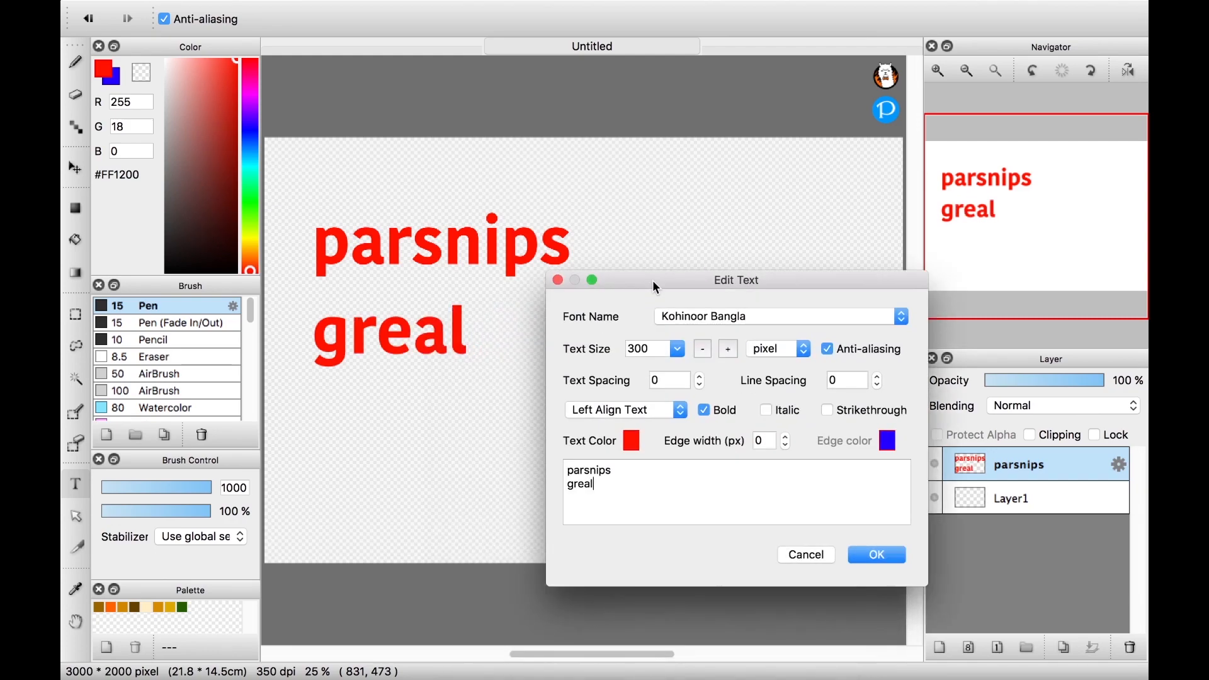
Try centre alignment on the two-line text, right-align it, and move the Edit Text dialog clear of the words
click(637, 411)
click(623, 427)
click(626, 416)
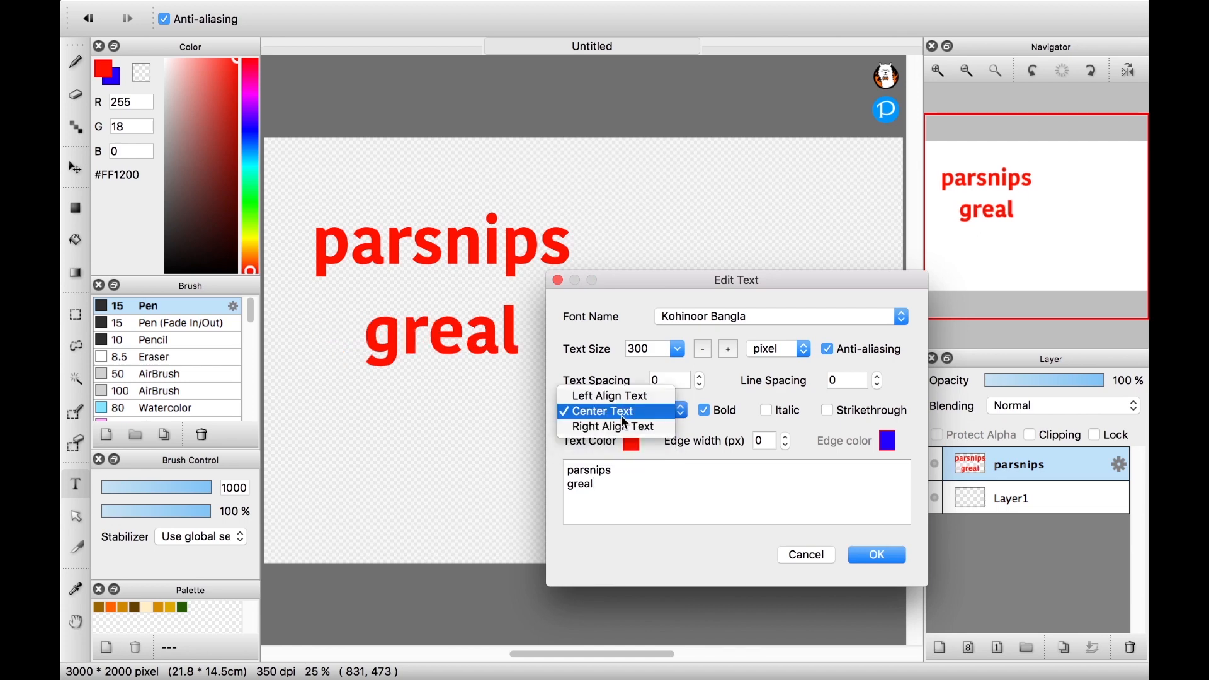
click(628, 427)
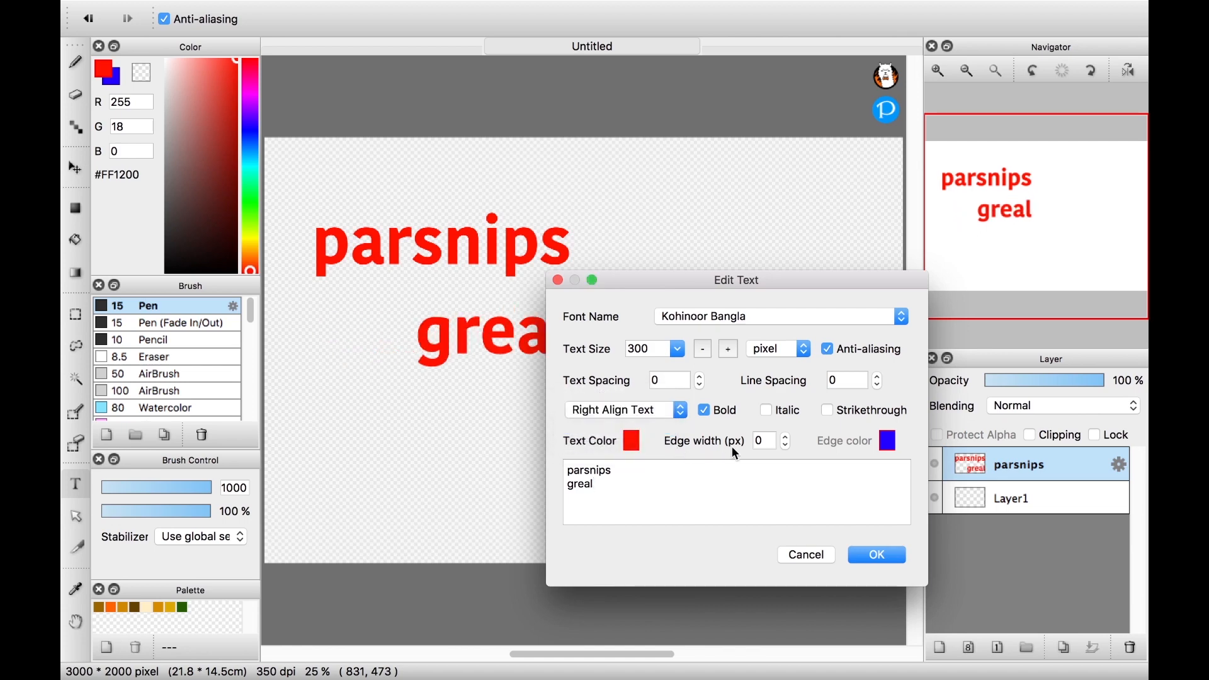
drag(721, 279, 757, 185)
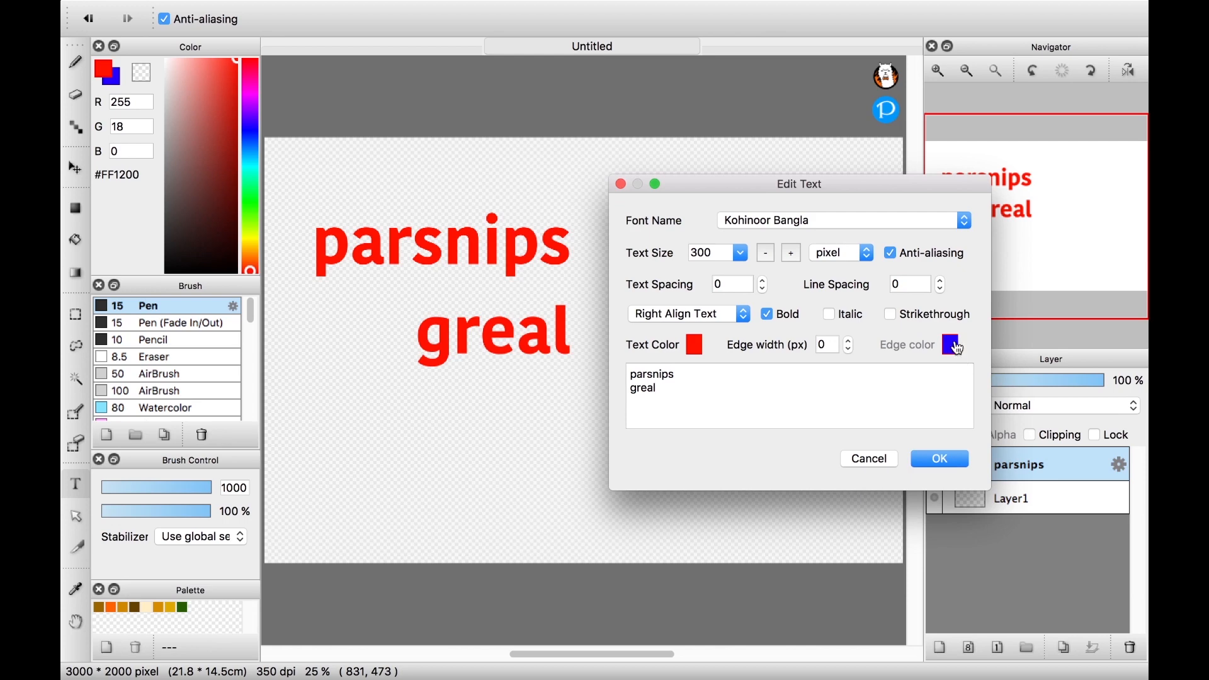
Set the edge width of the text to 20 px and accept it
drag(827, 346, 814, 360)
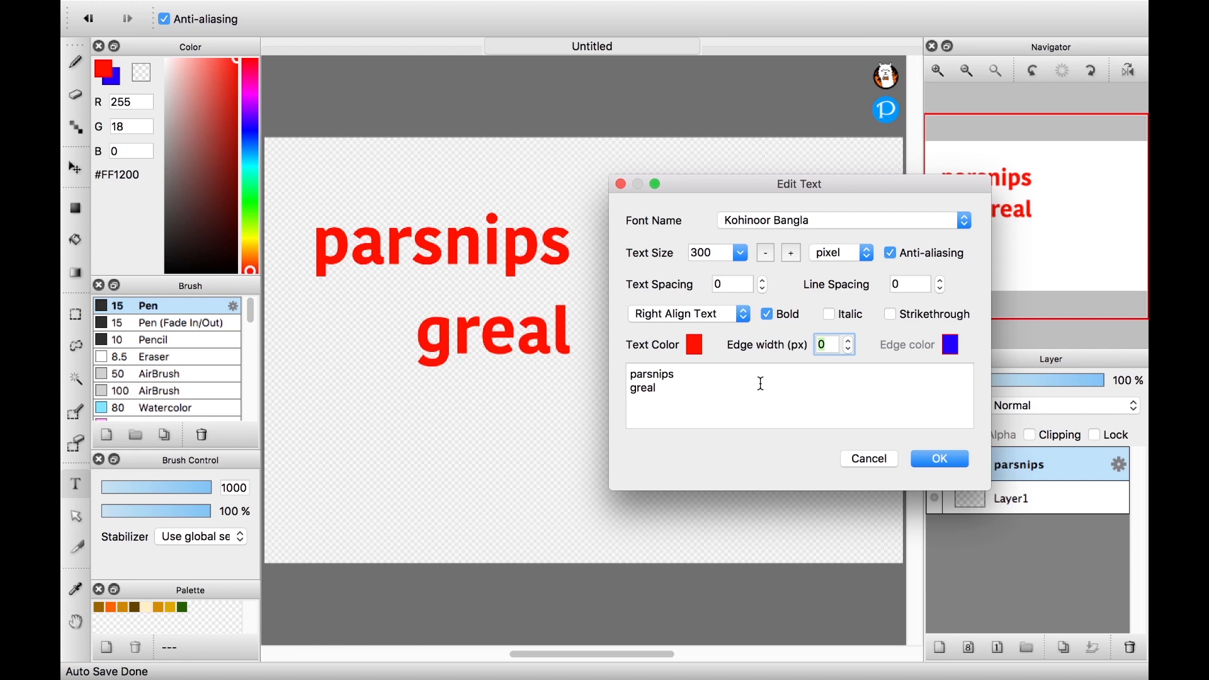
text(2)
key(Return)
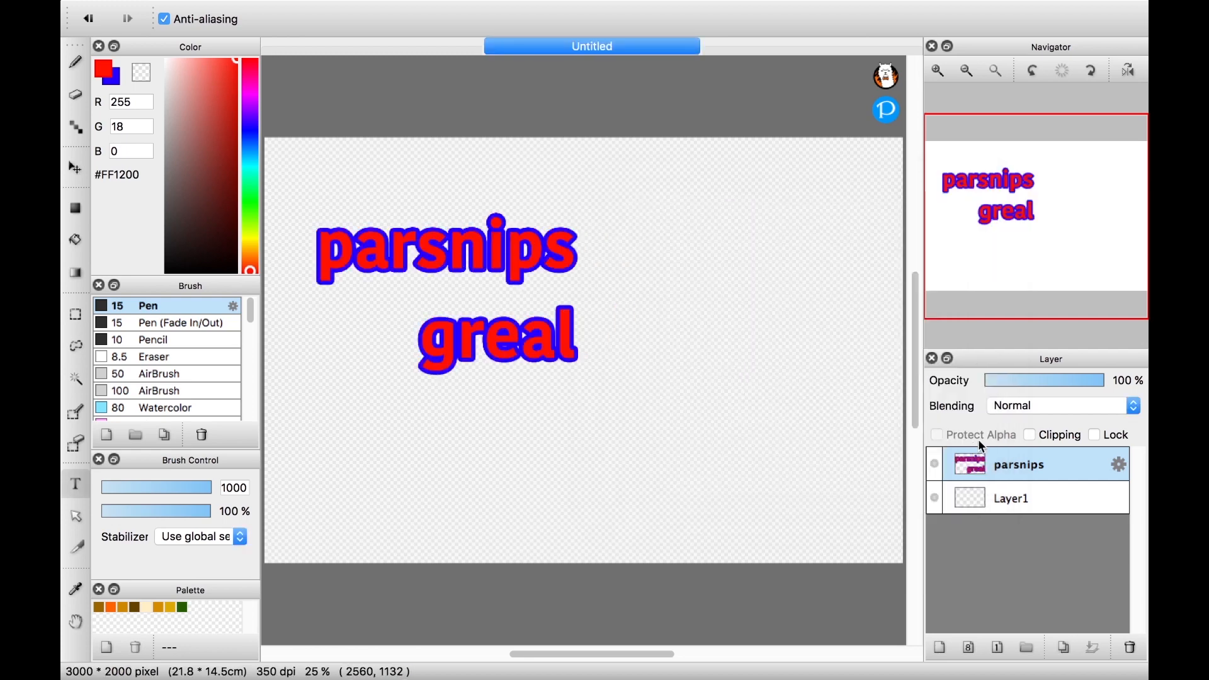
Reopen the parsnips text for editing and change its edge color to light blue
double_click(1009, 465)
click(950, 345)
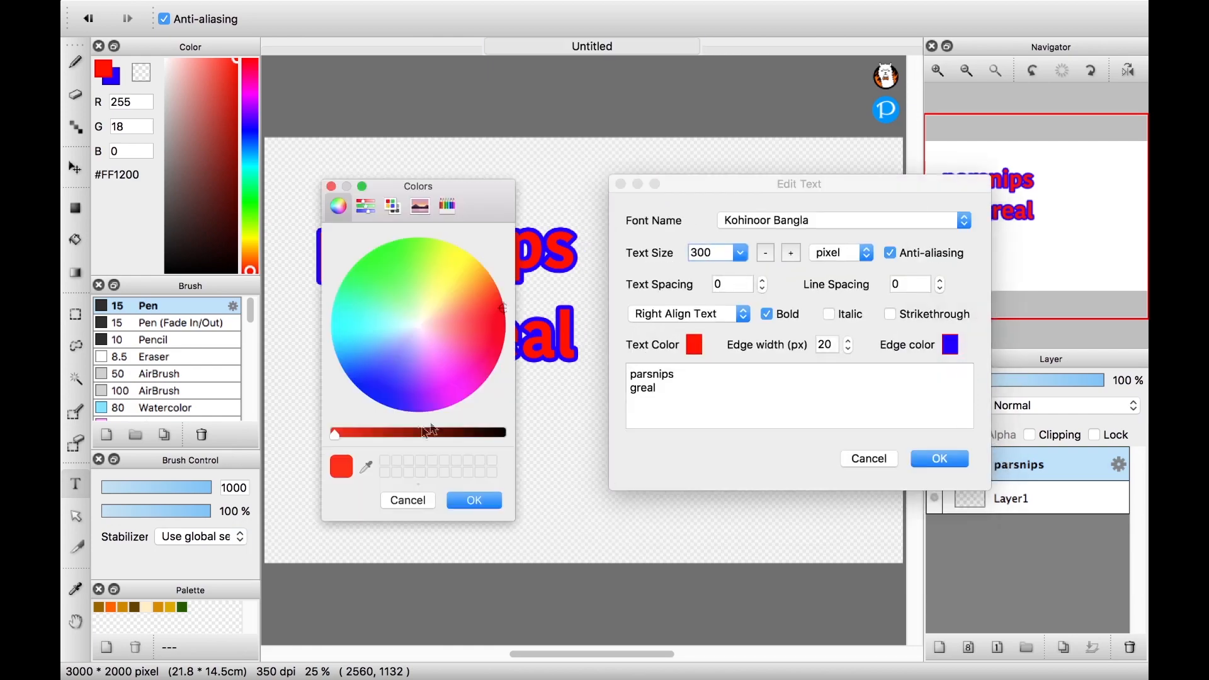
click(352, 434)
drag(378, 383, 369, 335)
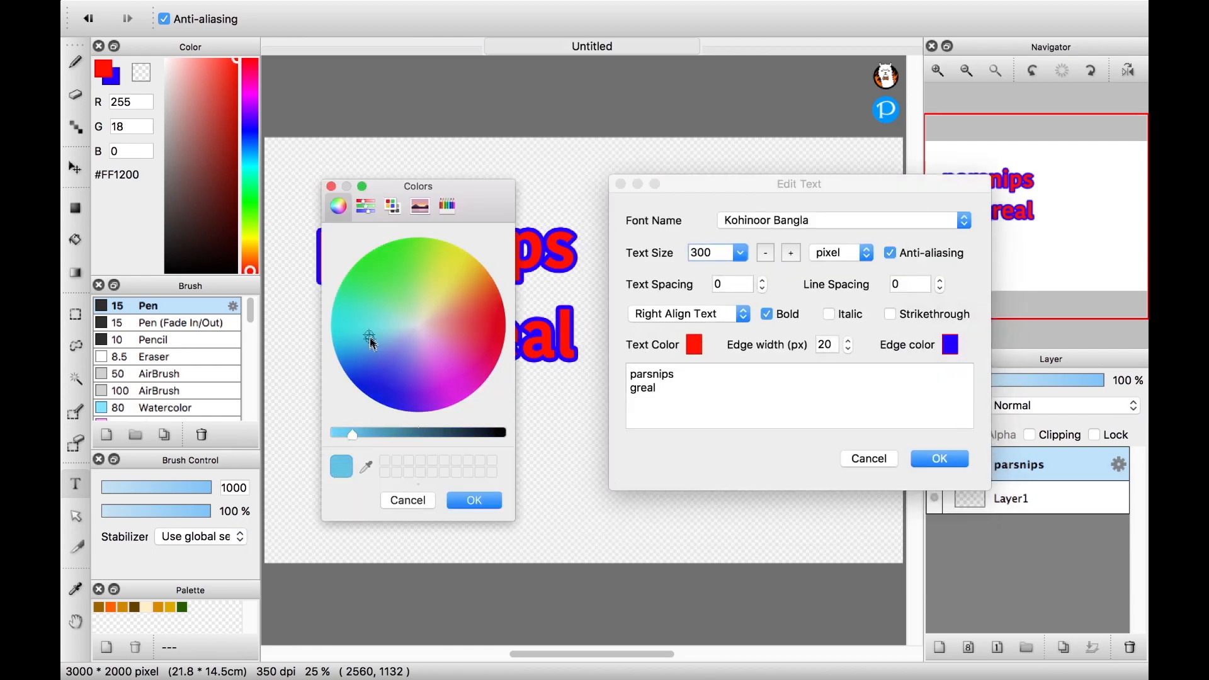
click(479, 500)
Change the text color to dark green and accept the edited text
click(695, 344)
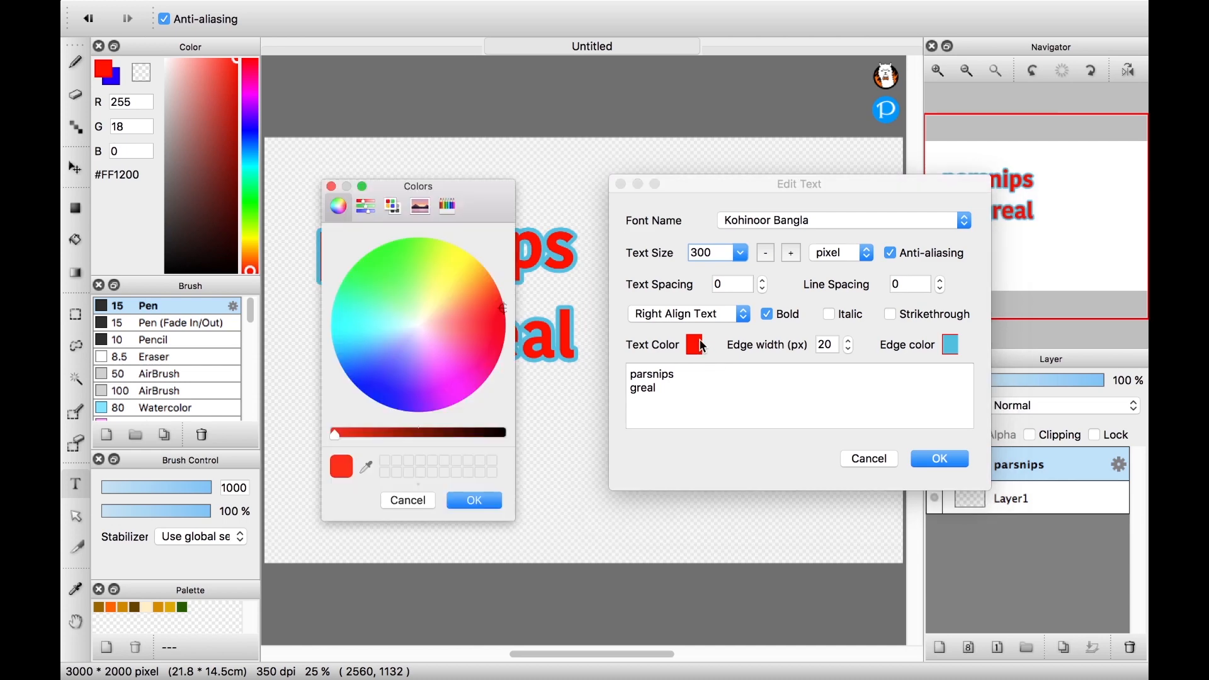
drag(422, 337, 402, 282)
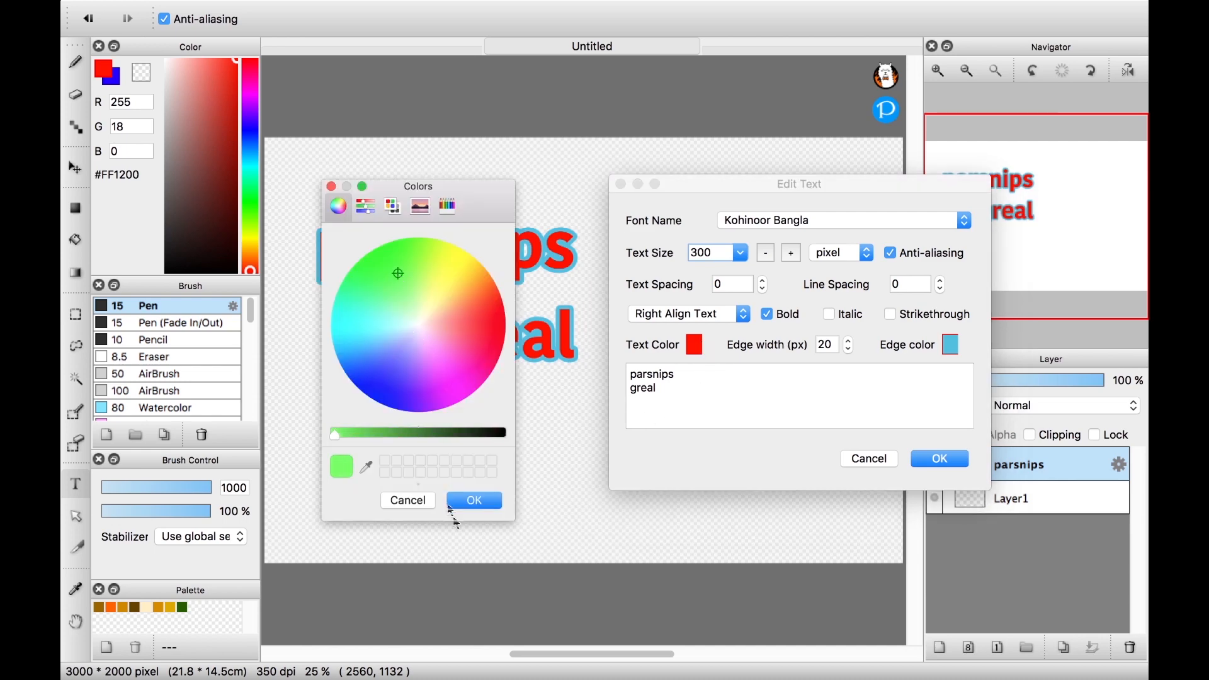
drag(381, 434, 423, 433)
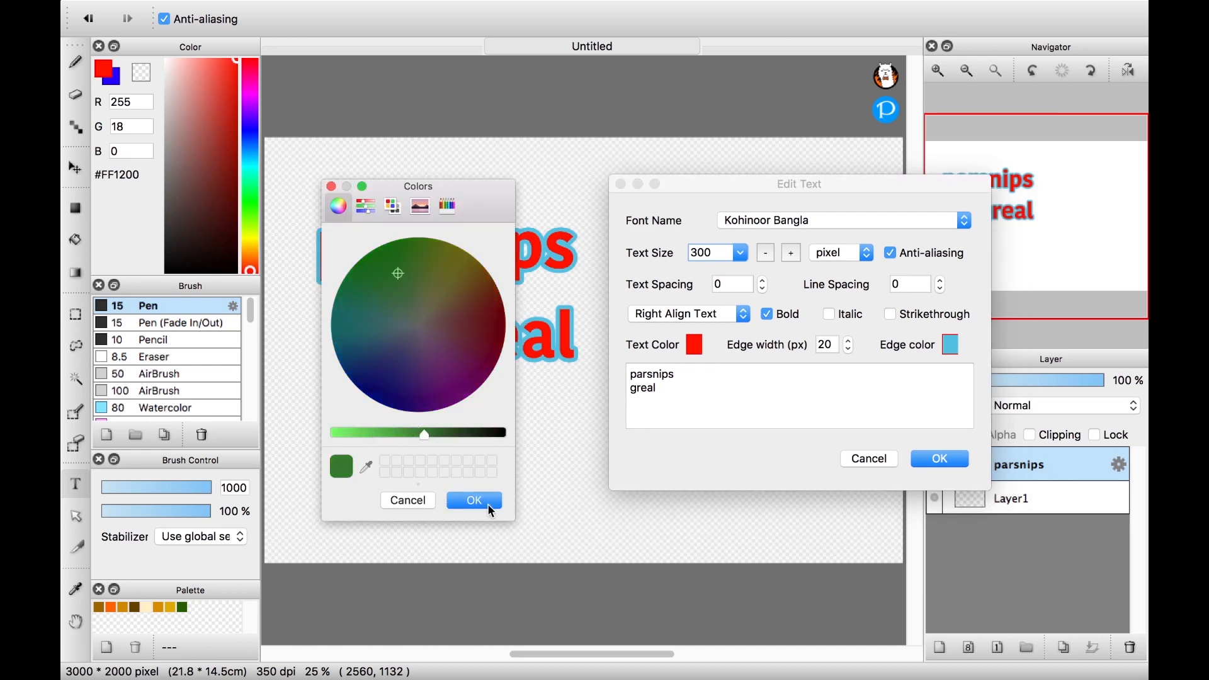
click(486, 502)
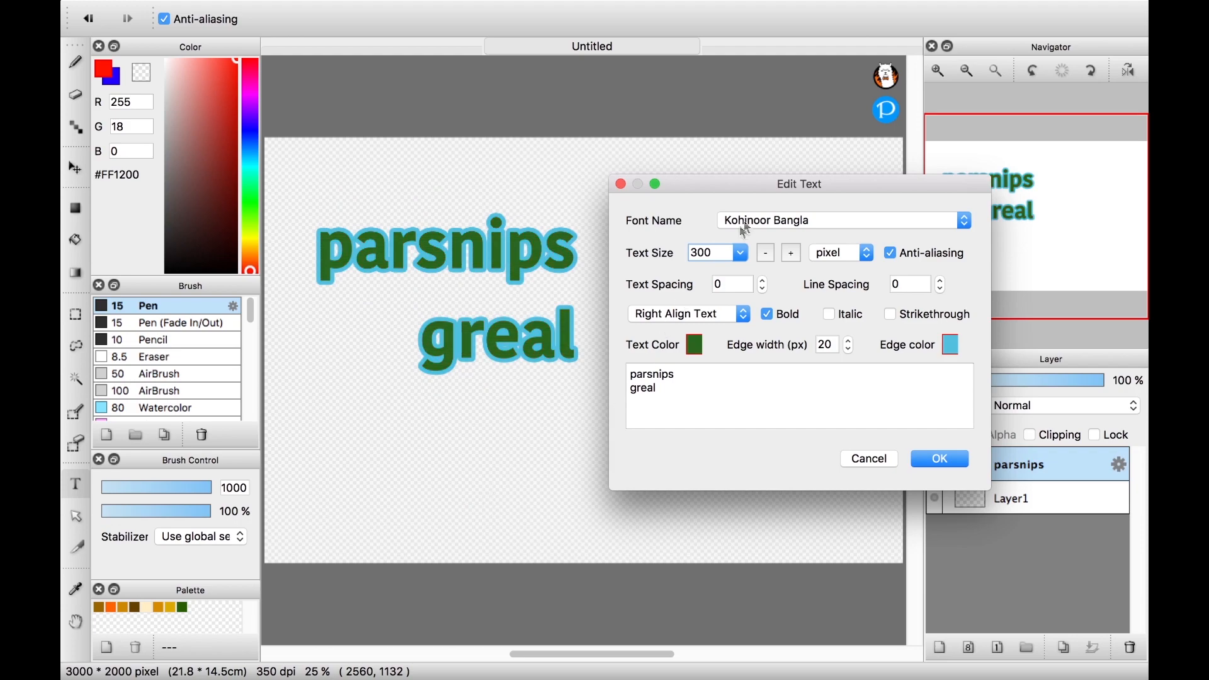
drag(752, 195, 772, 169)
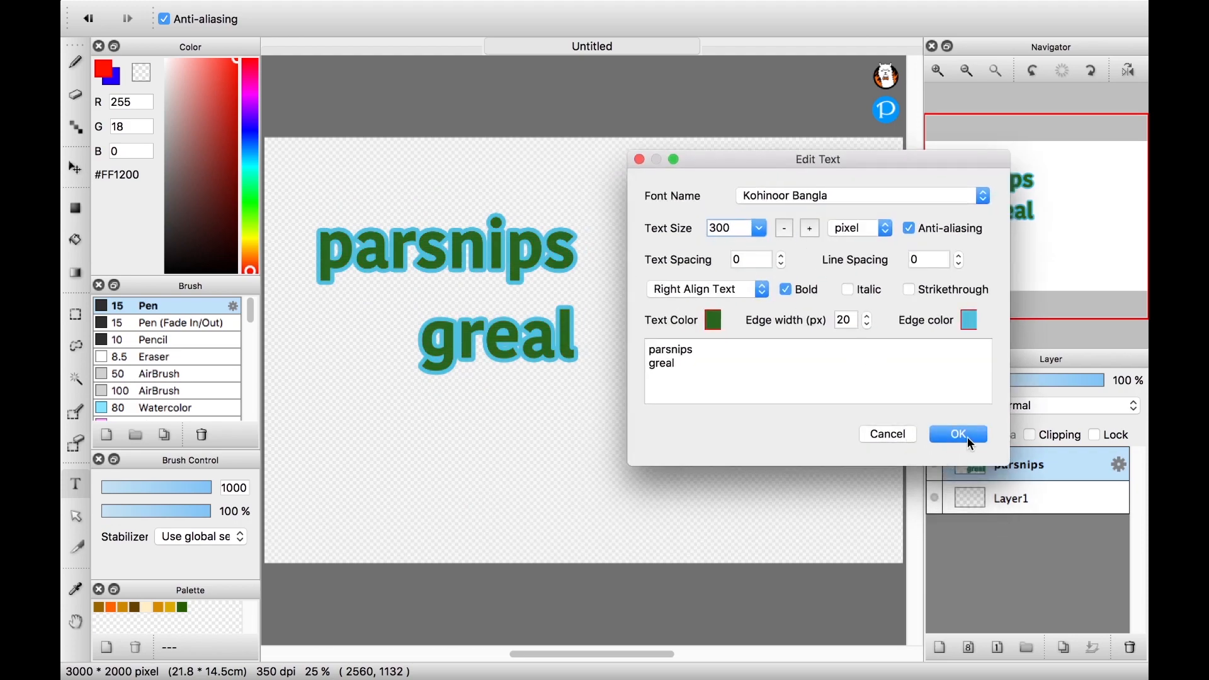
click(959, 434)
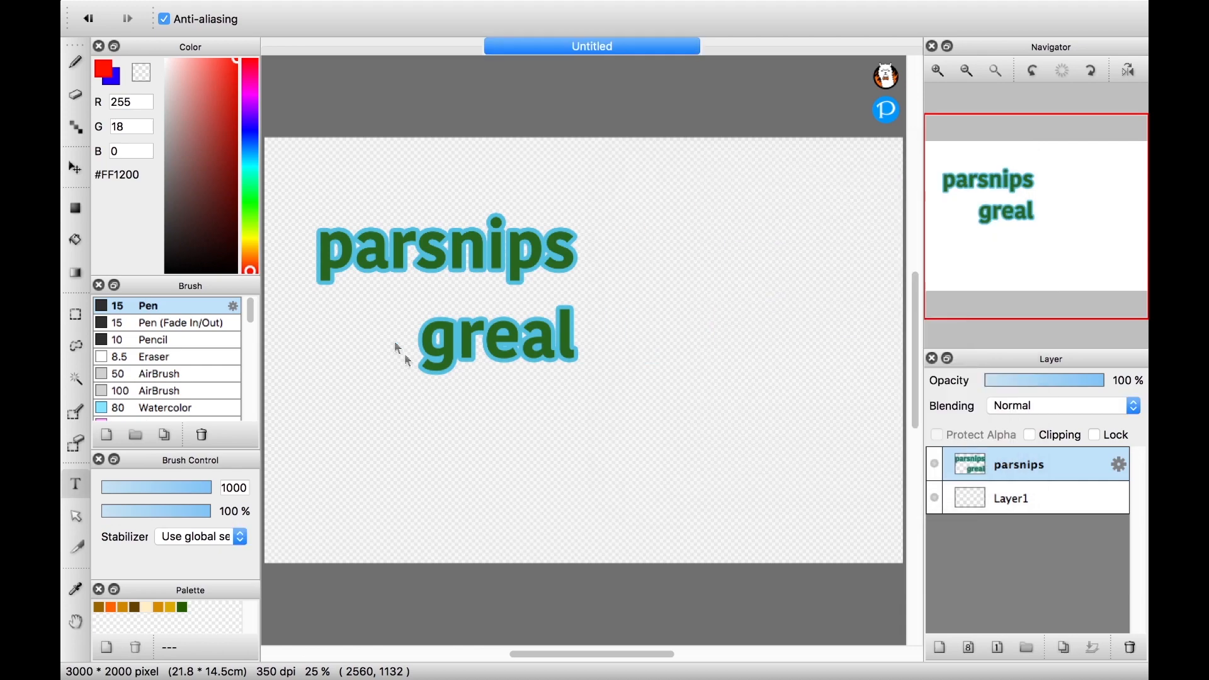
Shift the text toward the middle of the canvas with the Move tool and lower the parsnips layer's opacity to 31%
click(77, 167)
drag(335, 251, 468, 262)
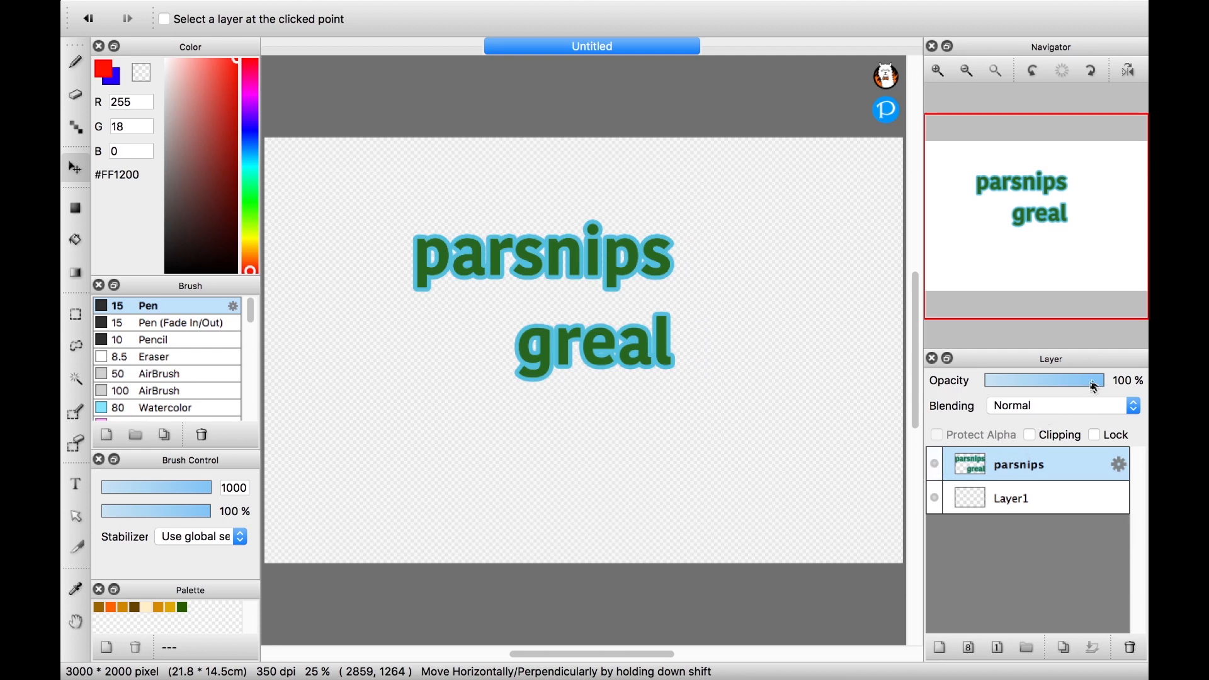
mouse_move(1099, 380)
mouse_down()
mouse_move(1051, 382)
mouse_move(1117, 390)
mouse_up()
click(1063, 383)
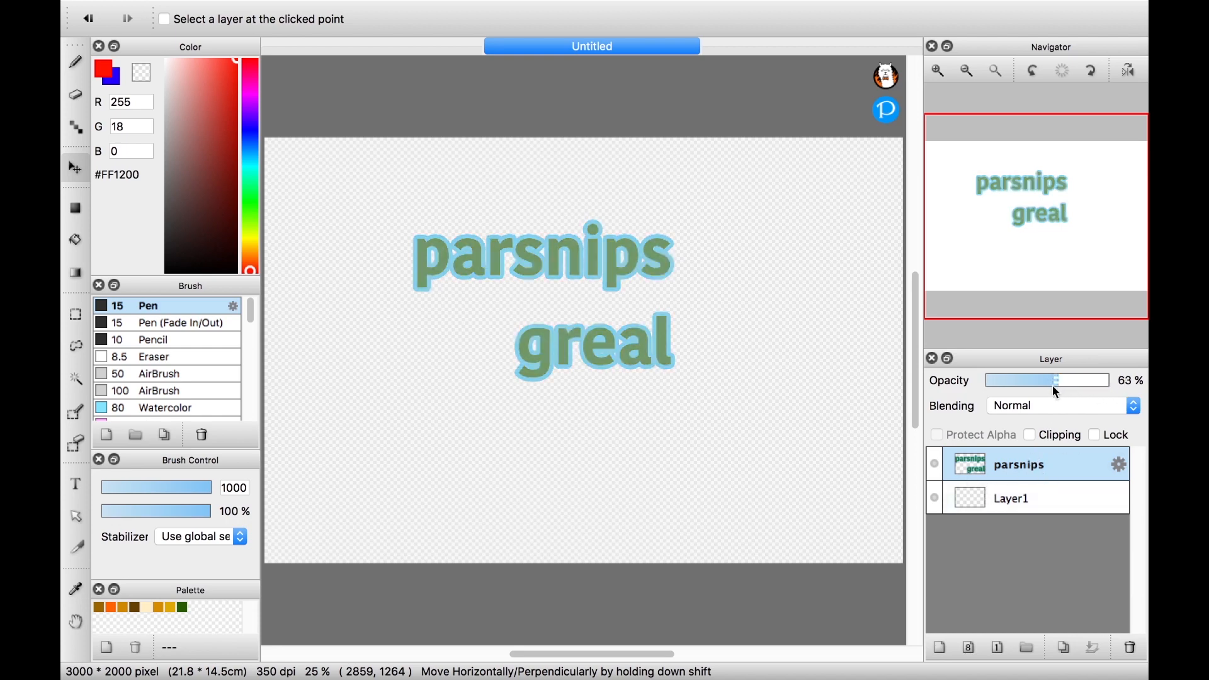
drag(1023, 390, 974, 384)
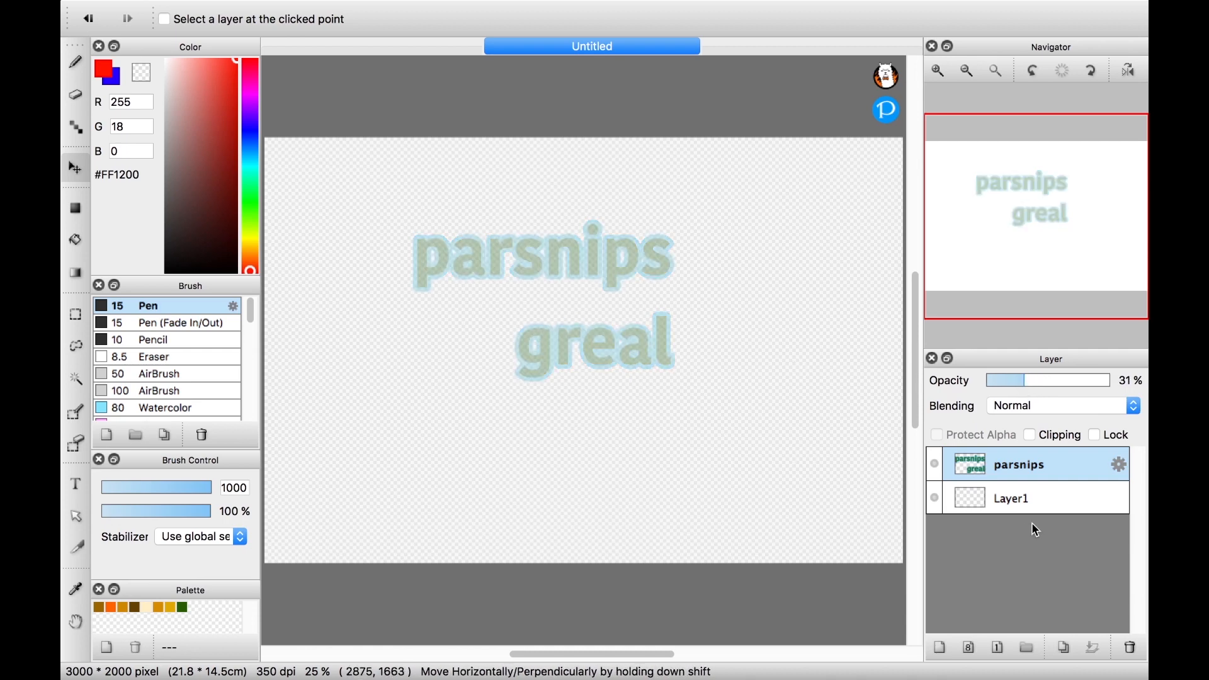
Draw a large red X across the words on Layer1 with the 15 px Pen
click(1033, 501)
click(76, 63)
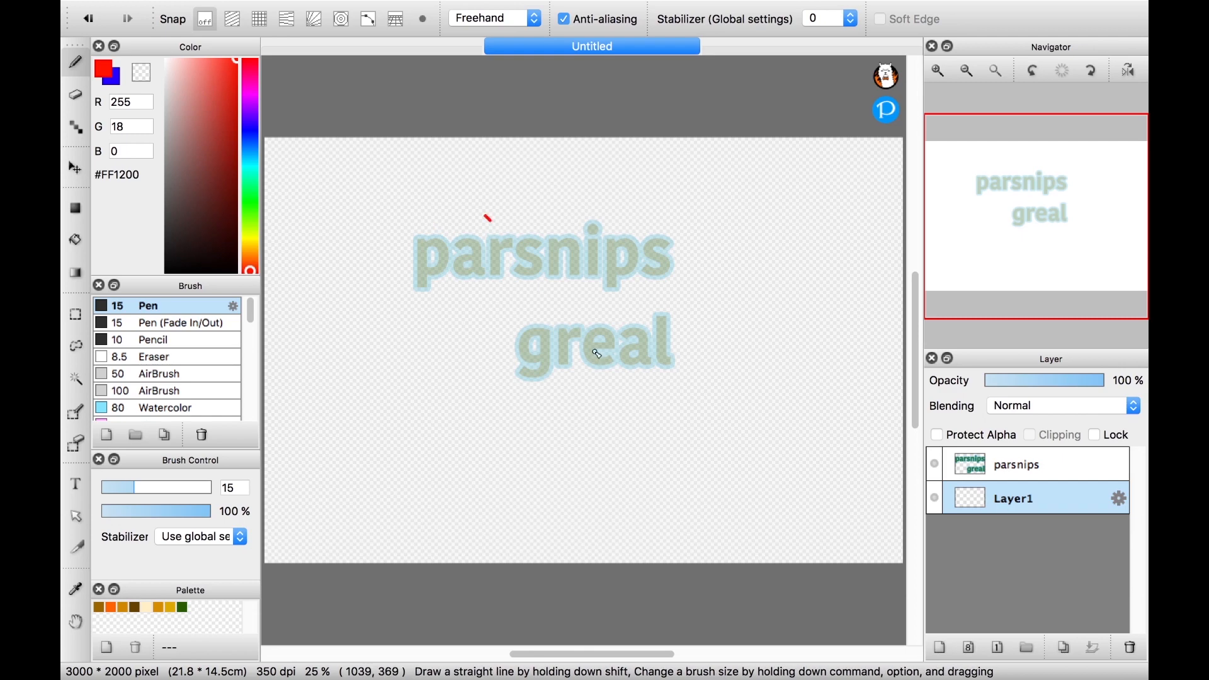
drag(485, 216, 694, 413)
drag(703, 193, 488, 372)
Raise the parsnips layer's opacity to 100%, try it at 63%, and return it to 100%
click(1033, 469)
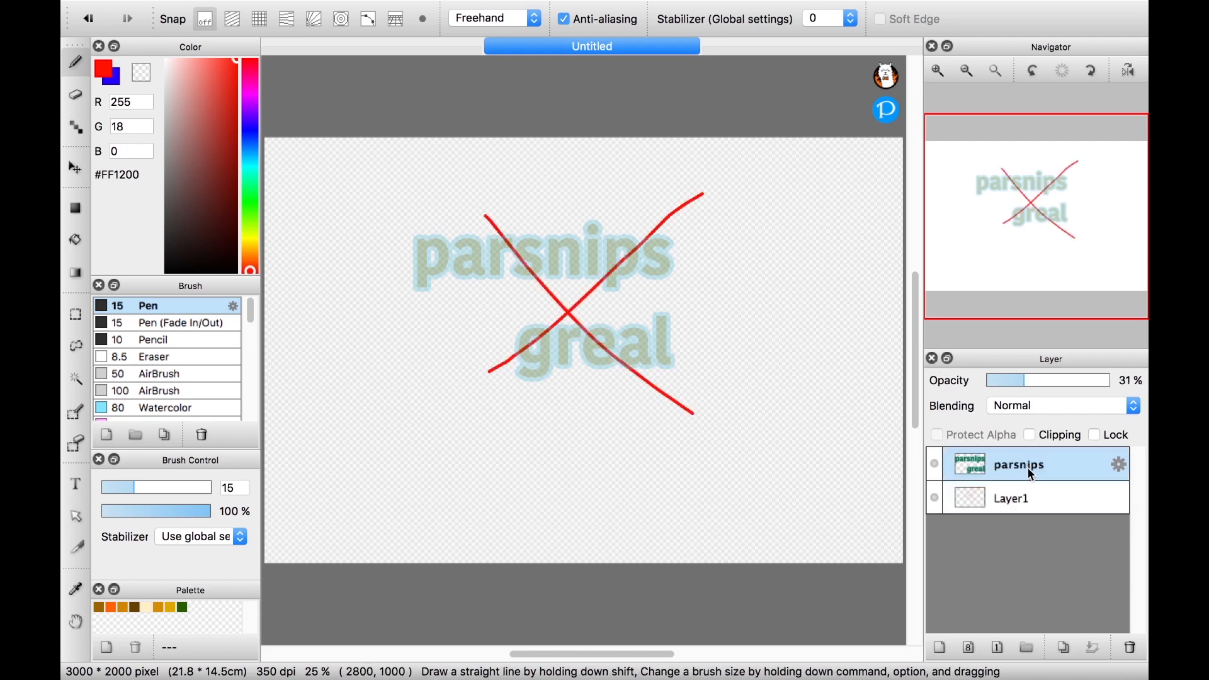
drag(1027, 385, 1111, 382)
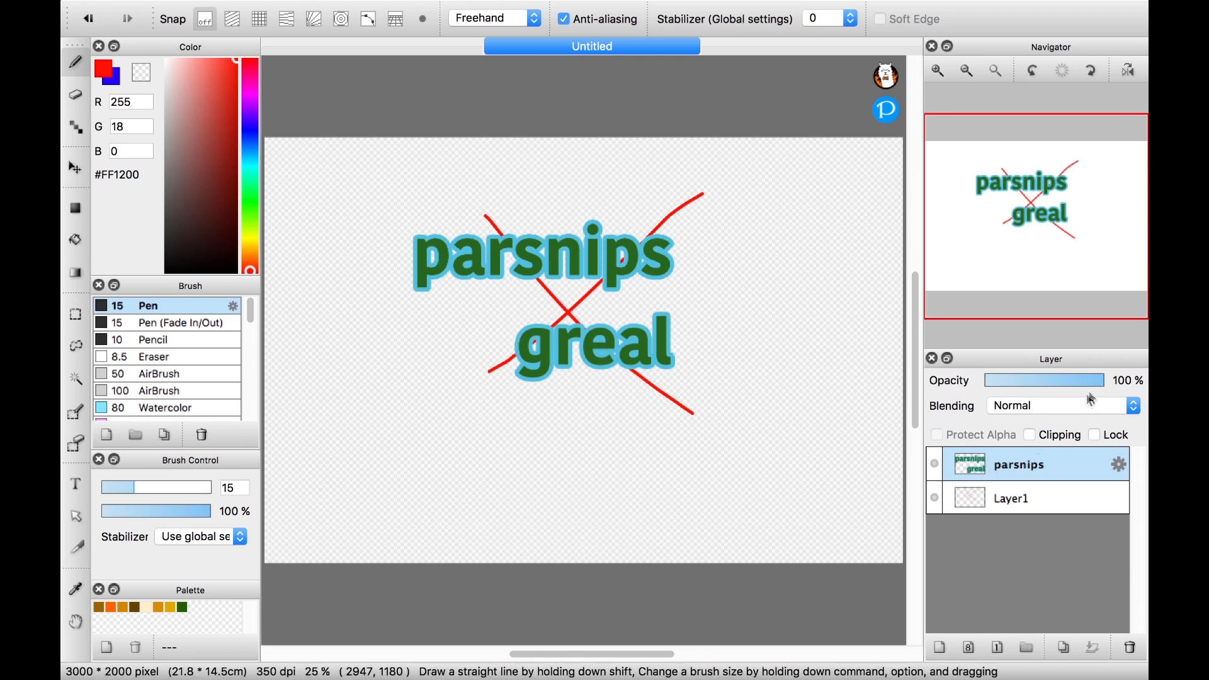
click(1063, 381)
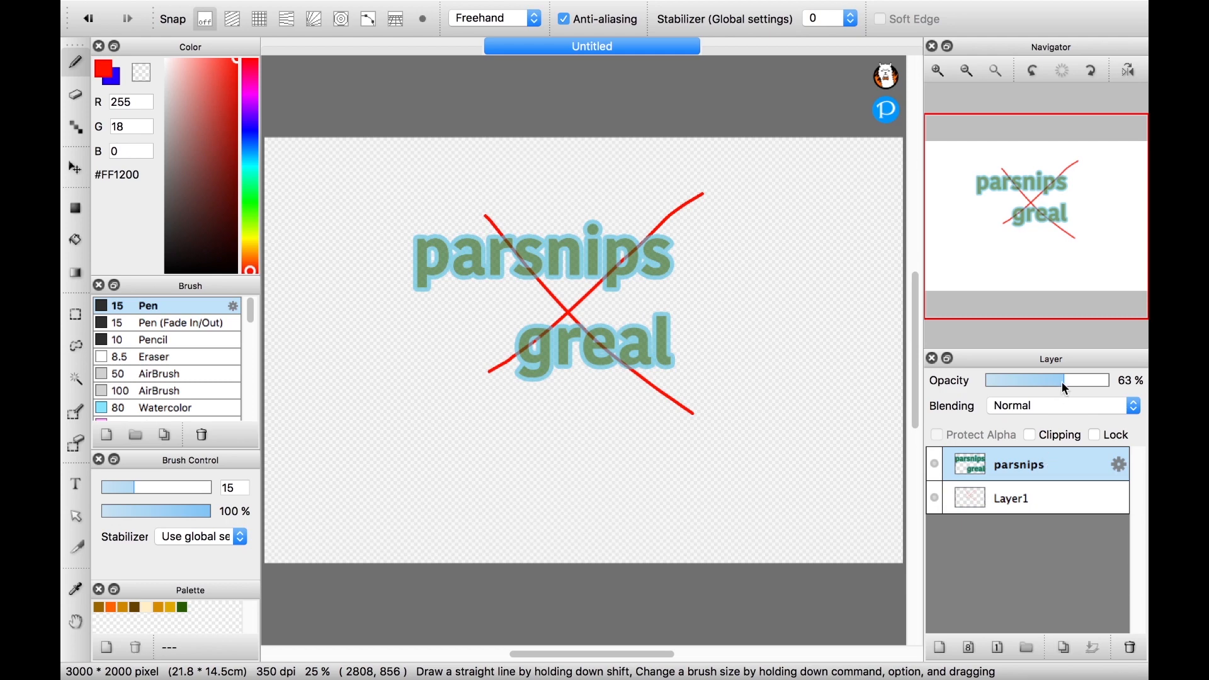
drag(1064, 388, 1110, 383)
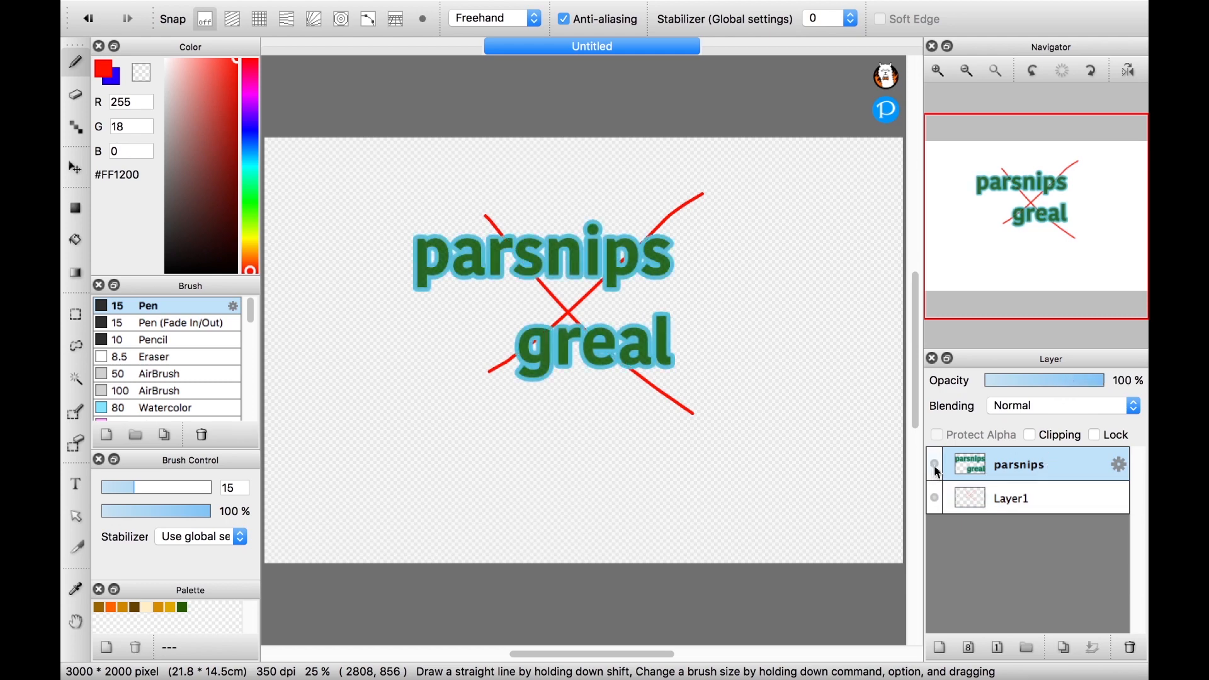
Hide and show the parsnips layer and Layer1 in turn, and open the parsnips text settings and cancel them
click(934, 464)
click(935, 465)
click(936, 498)
click(935, 497)
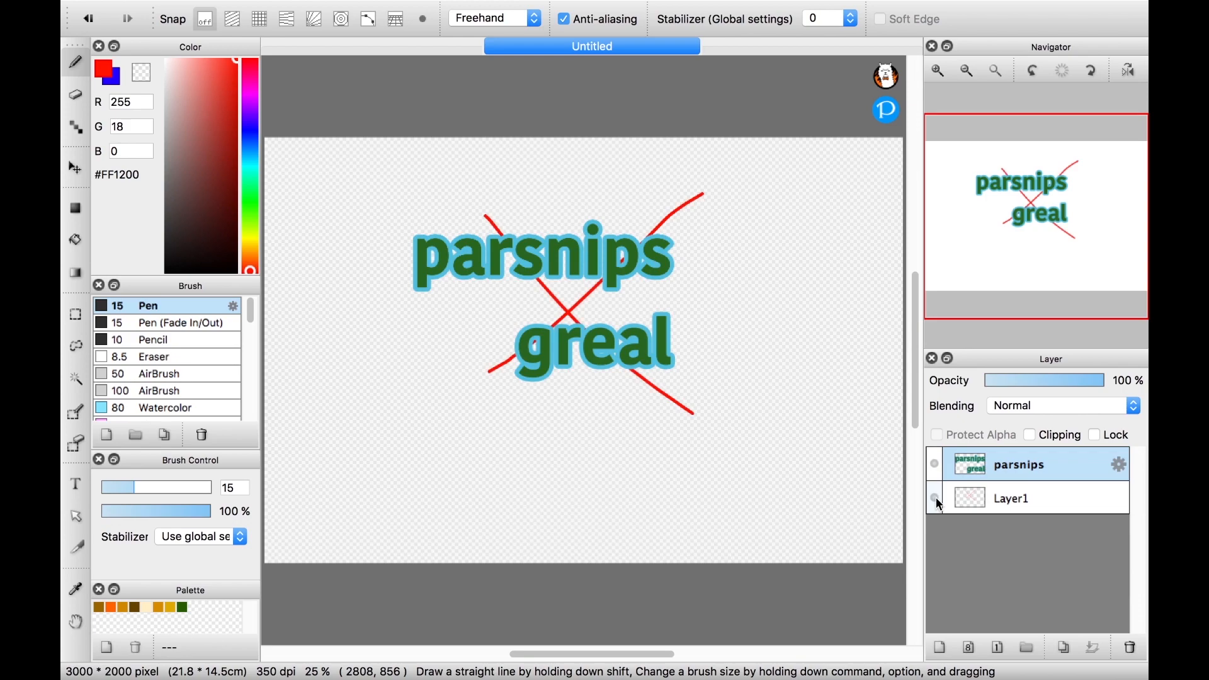
click(1120, 465)
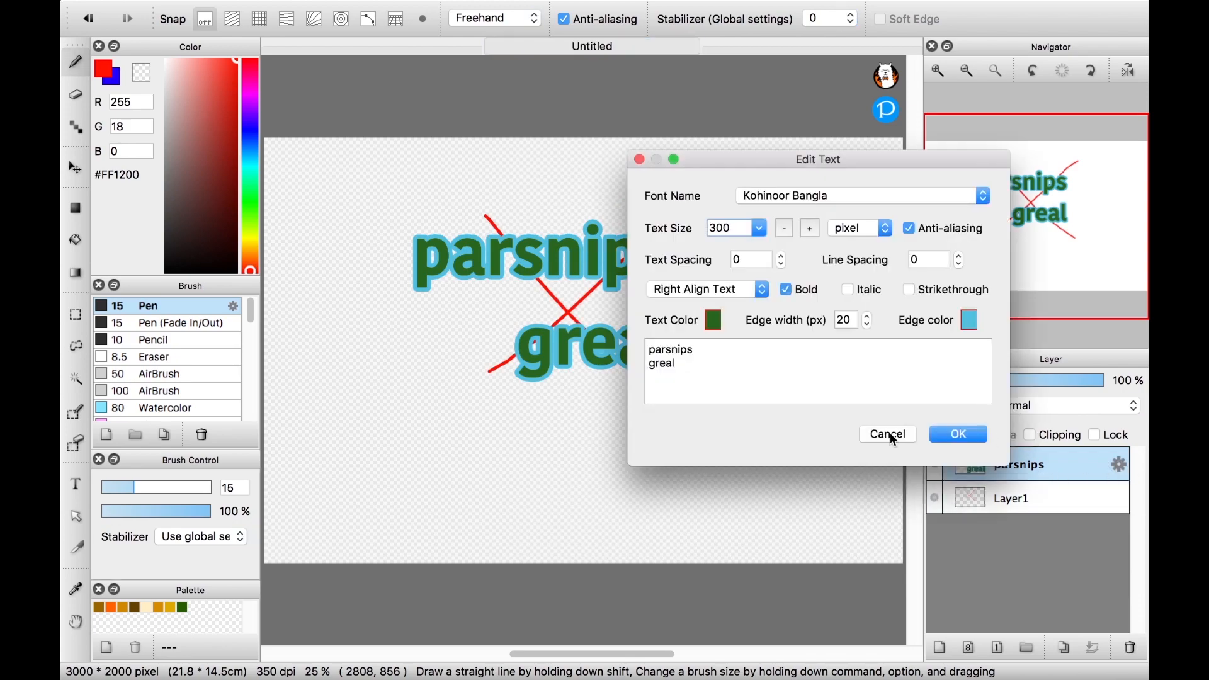
click(889, 434)
Rename Layer1 as x-layer in its layer properties
click(1011, 507)
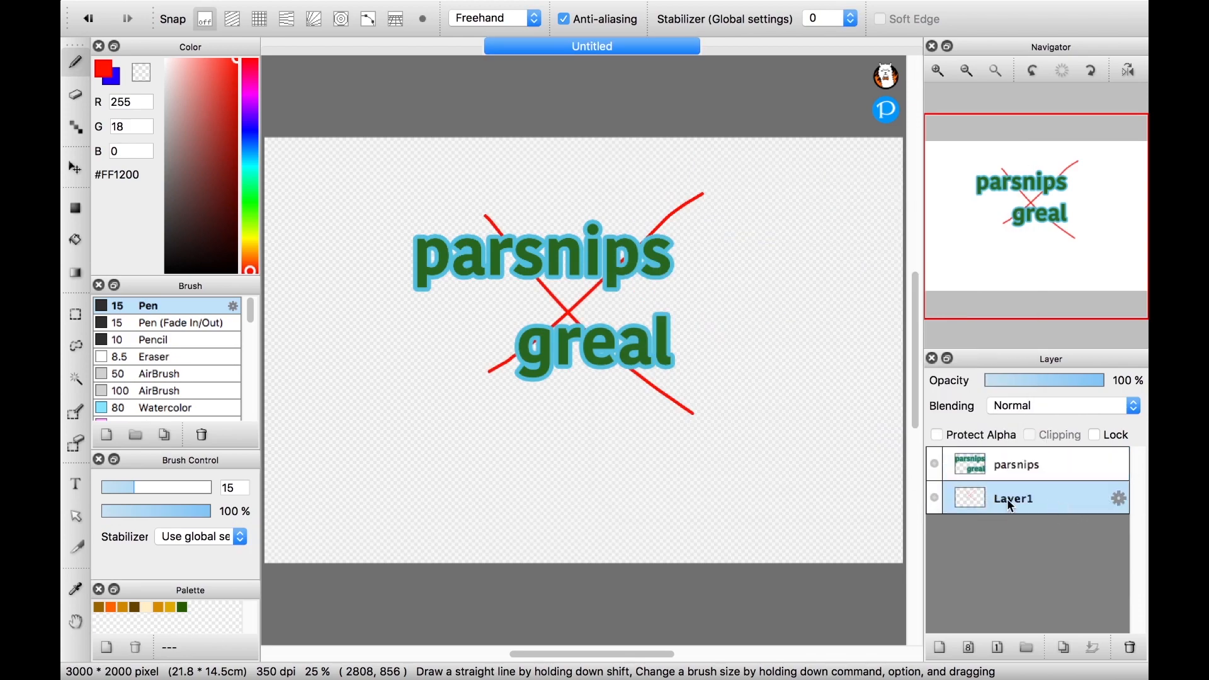
double_click(1012, 504)
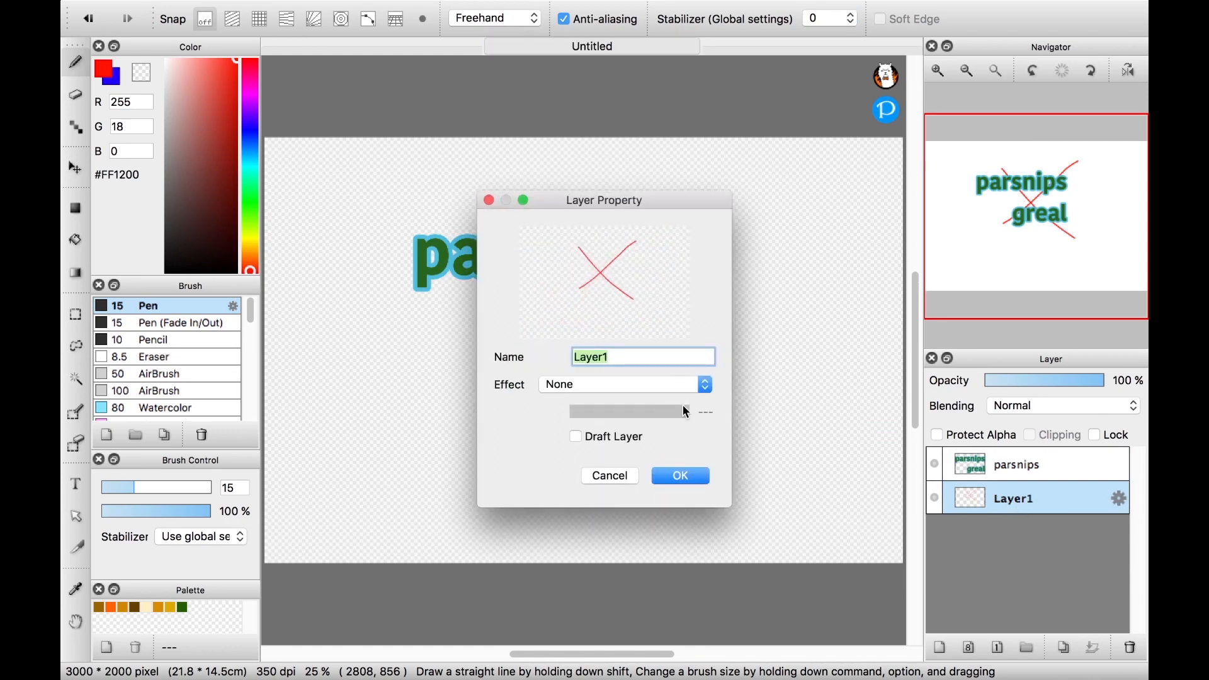
text(x-l)
click(680, 476)
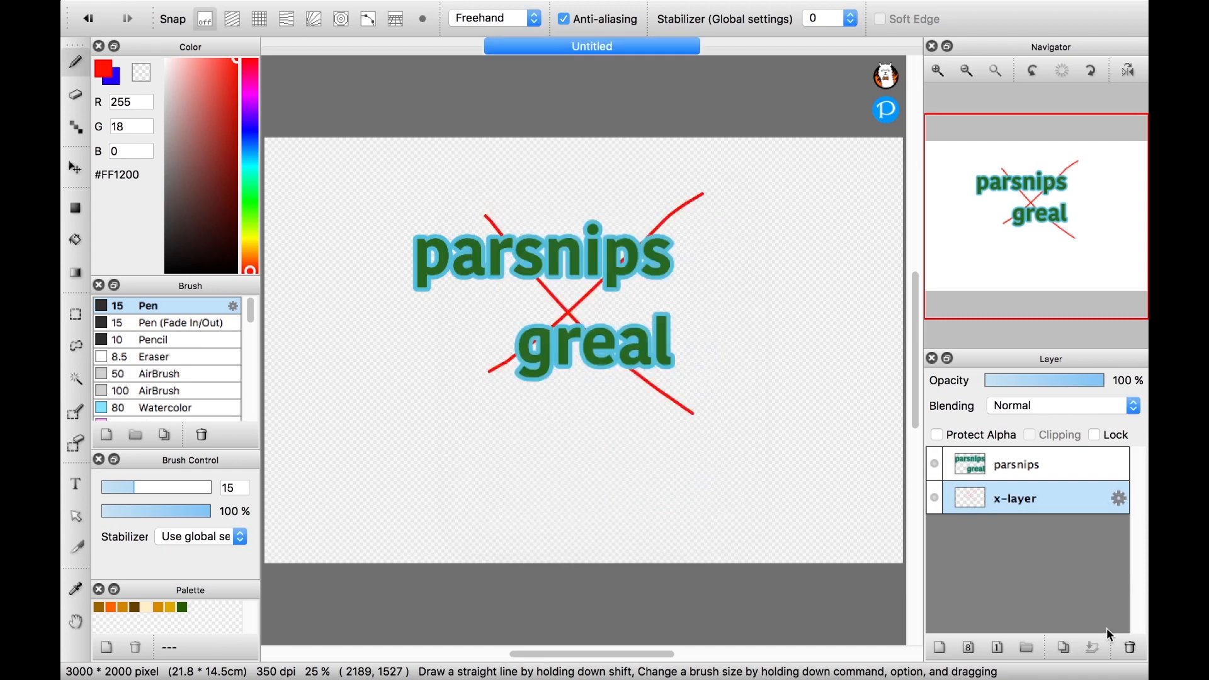
Add a blank layer directly above x-layer and delete it again
click(944, 653)
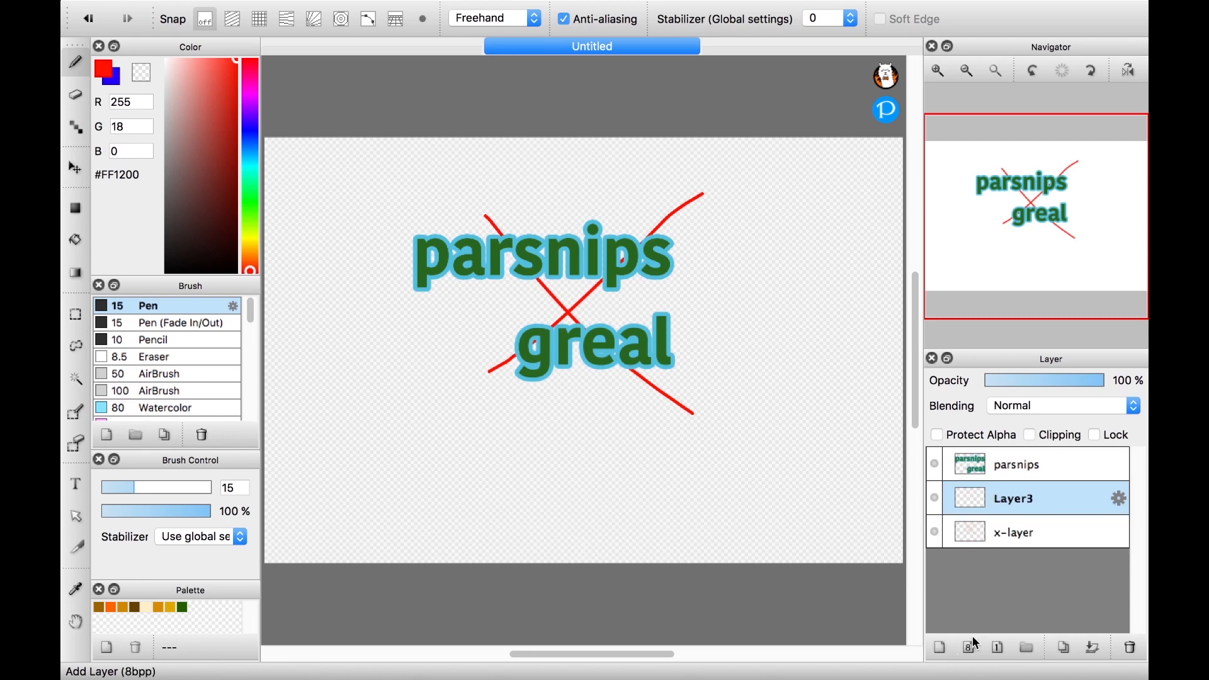
click(1131, 651)
Create a layer folder named folder and move the parsnips layer and x-layer into it
click(1028, 648)
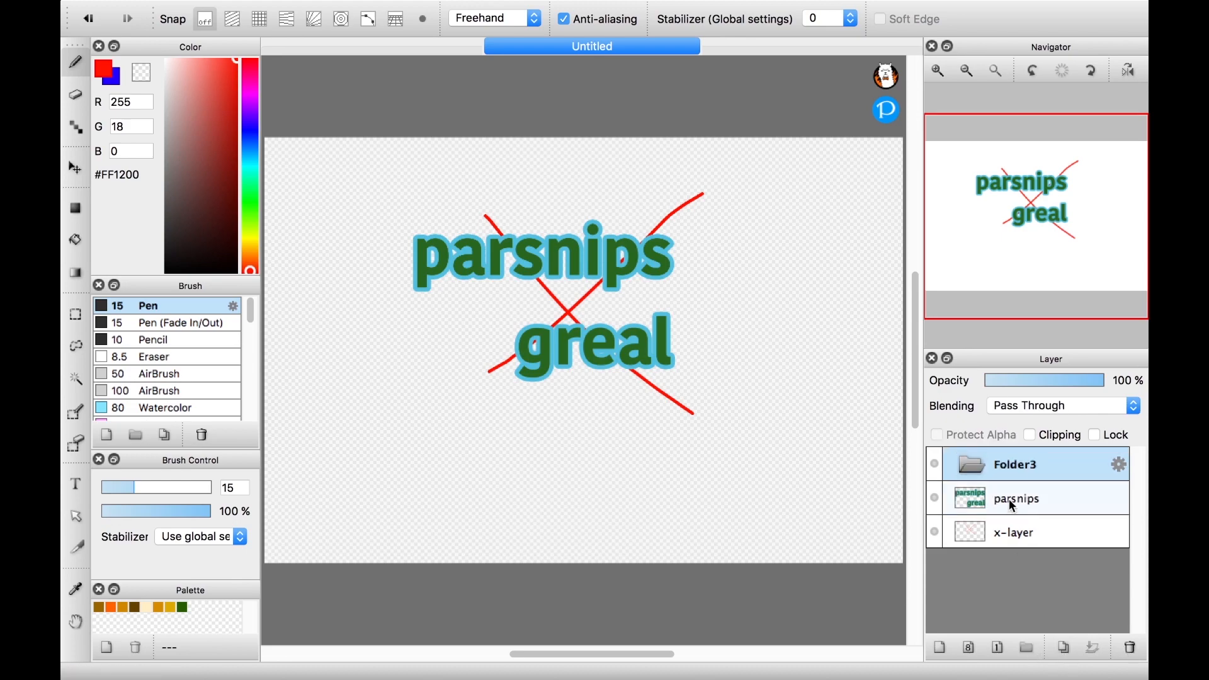
double_click(1020, 474)
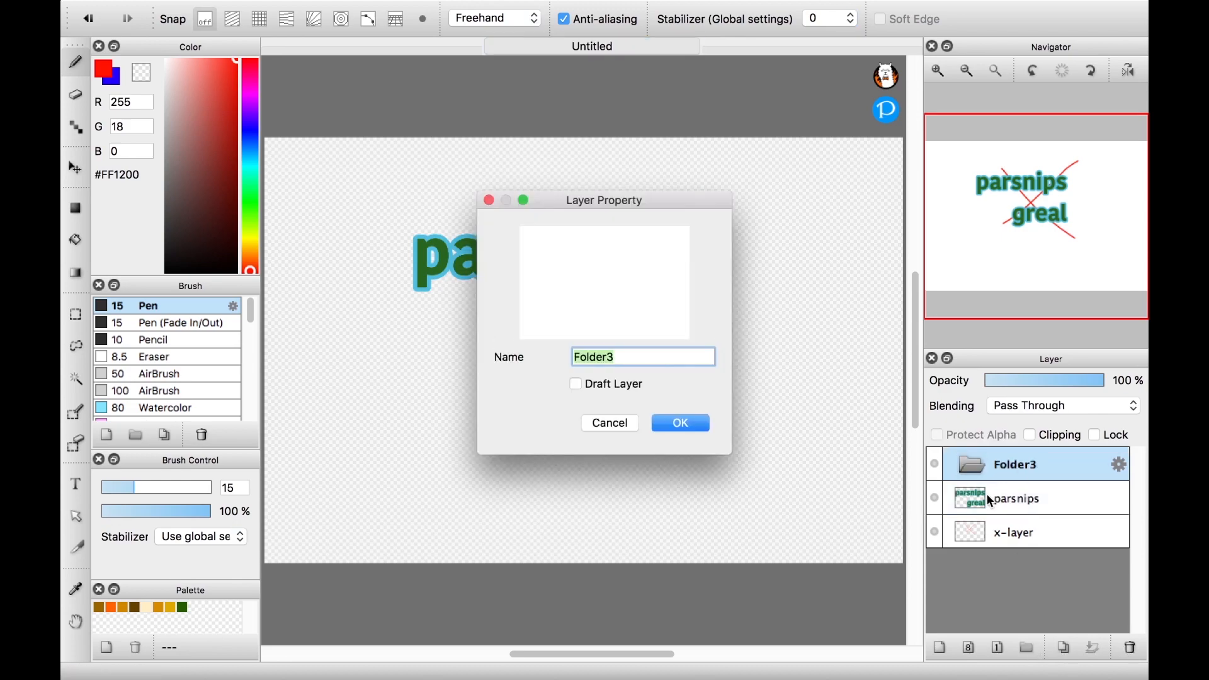
text(folder)
key(Return)
drag(989, 502, 1037, 473)
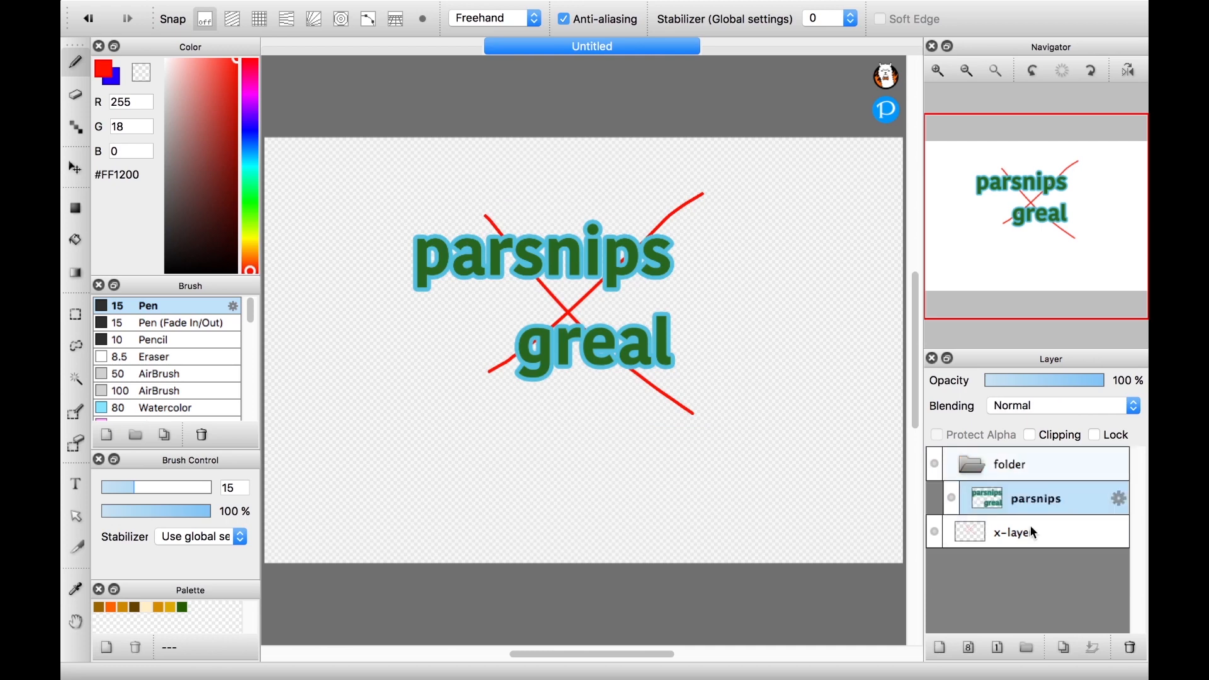
drag(1033, 531, 961, 449)
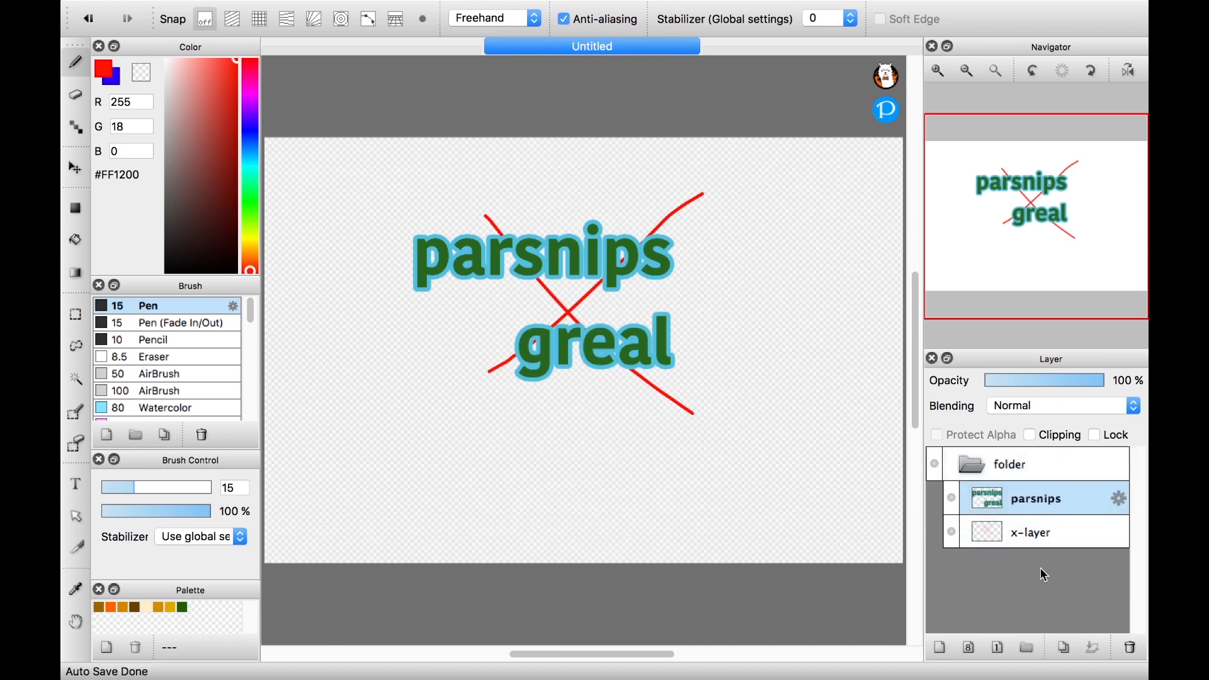
Put the parsnips layer into a new subfolder inside folder, and delete that subfolder with its contents
click(1027, 648)
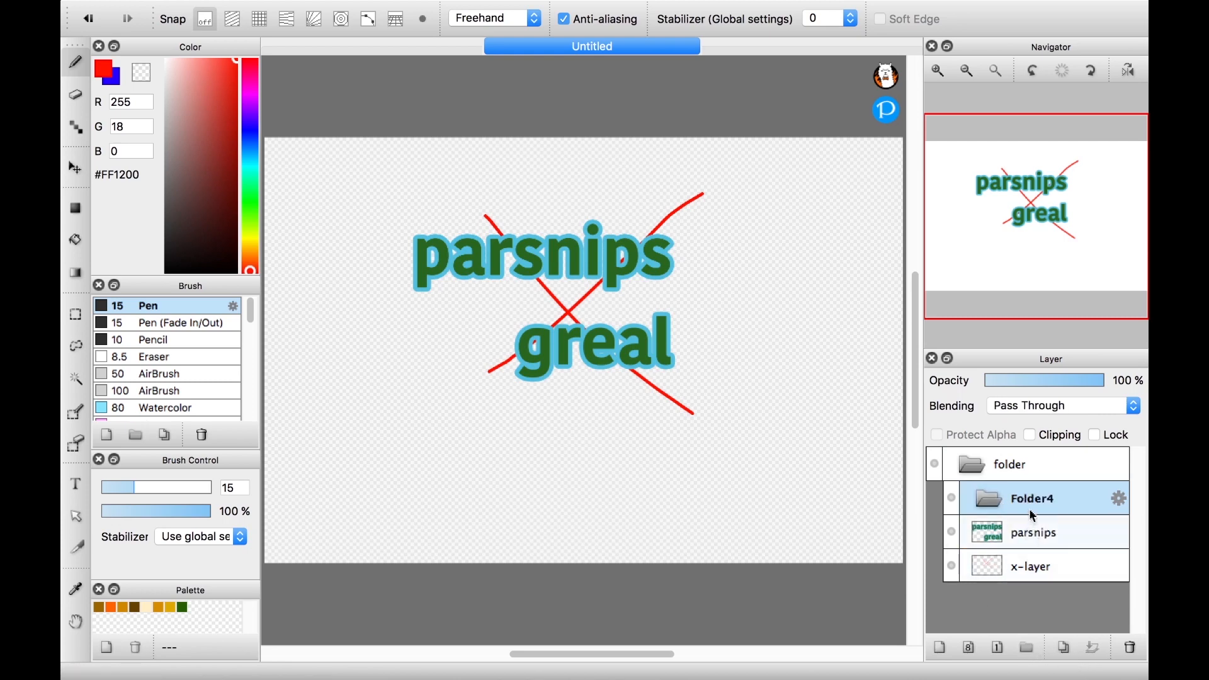
mouse_move(1033, 532)
mouse_down()
mouse_move(1033, 504)
mouse_move(1033, 519)
mouse_up()
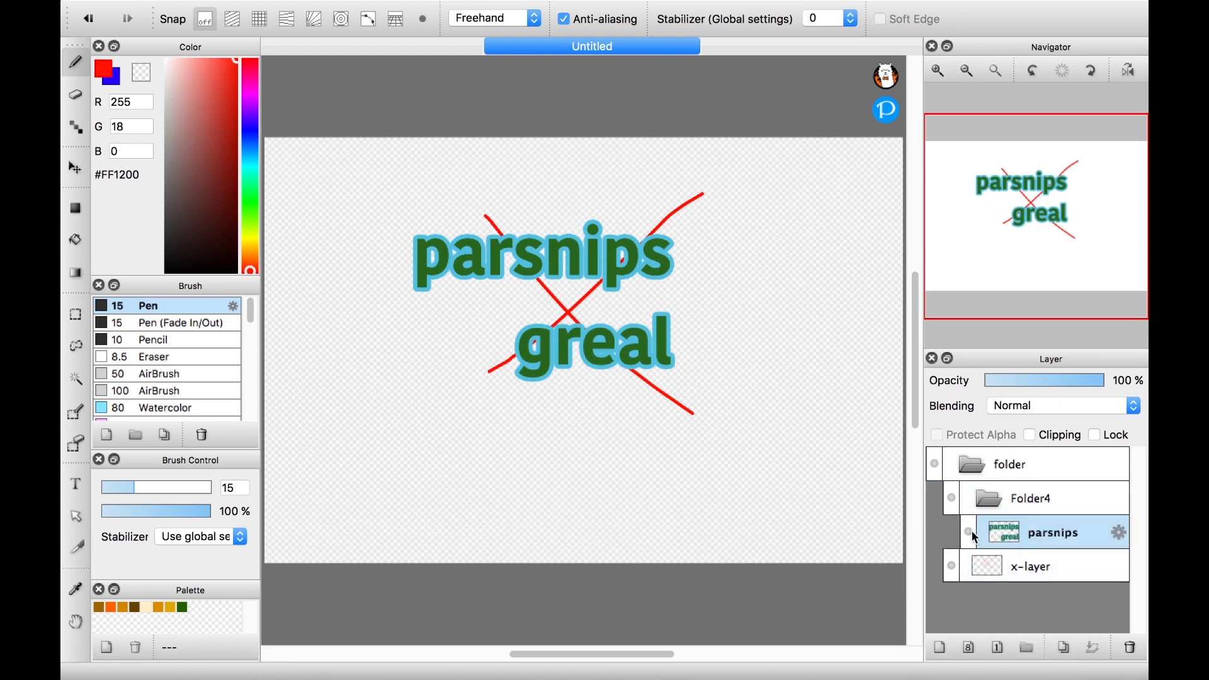
click(1126, 509)
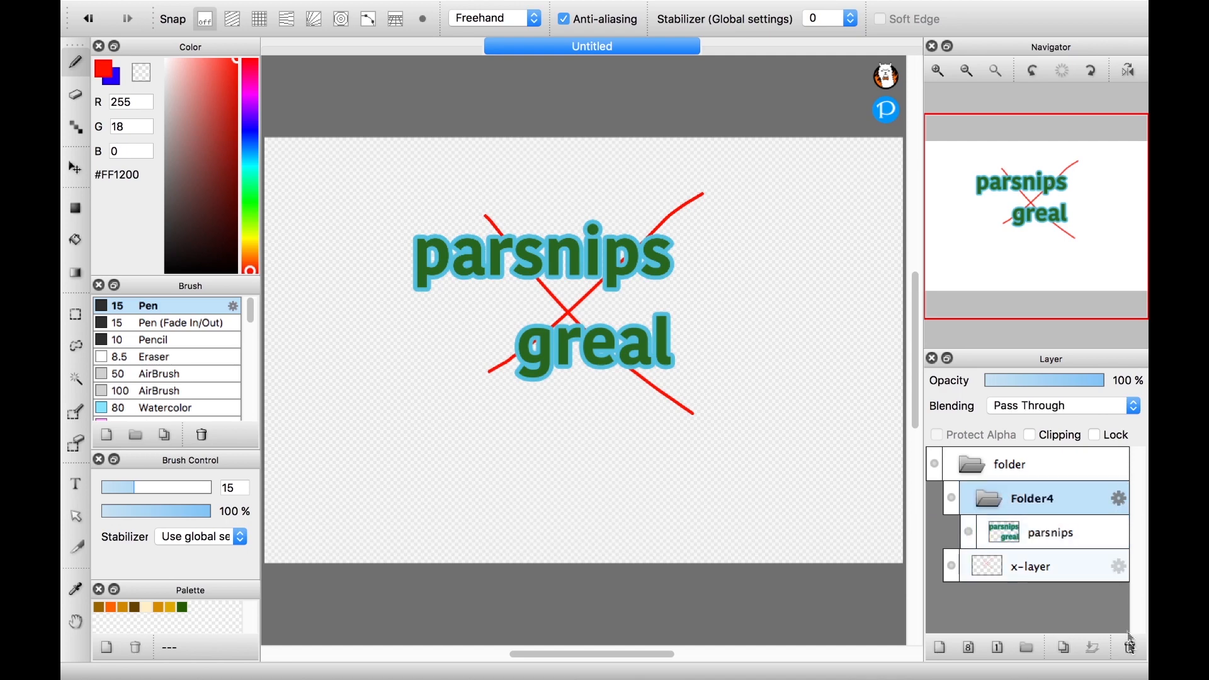
click(1131, 648)
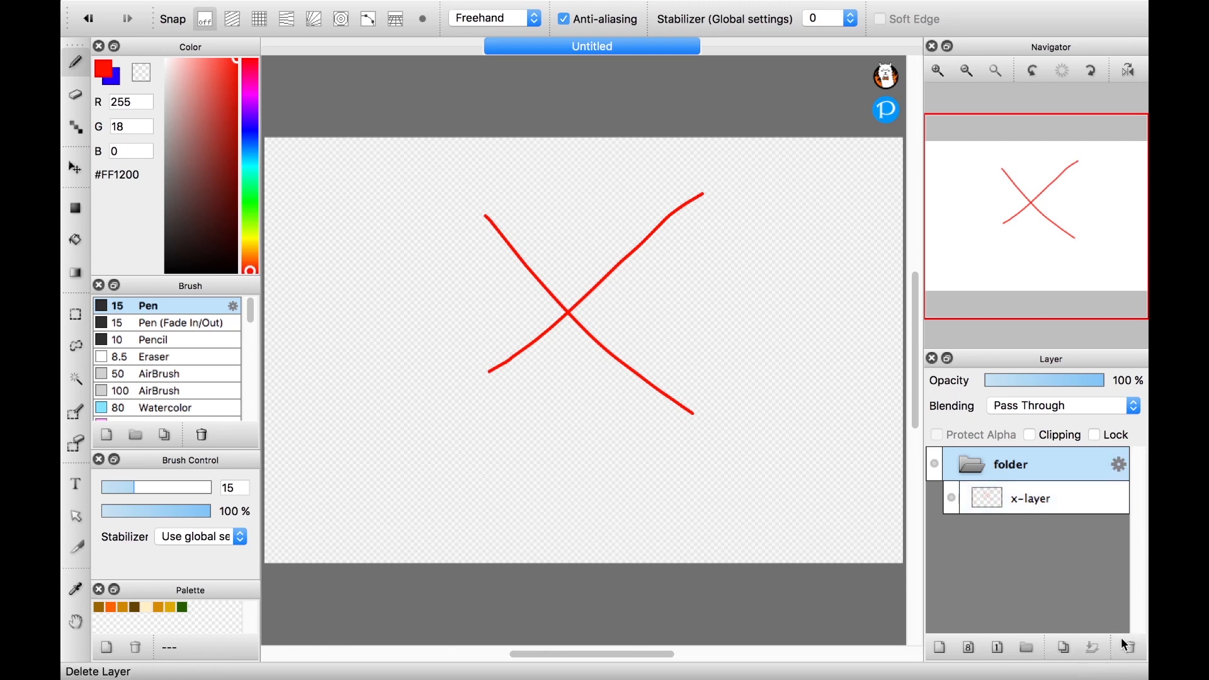
Hide and show the folder, and move x-layer out of it to the top of the layer list
click(1039, 509)
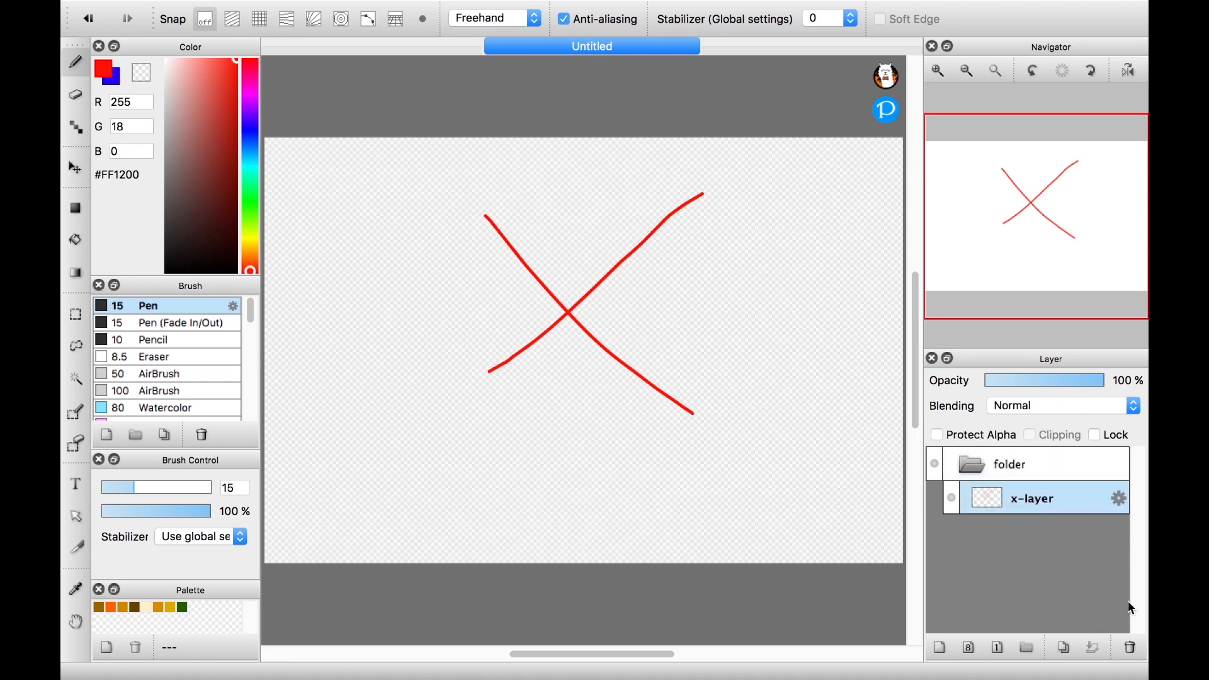
click(1032, 464)
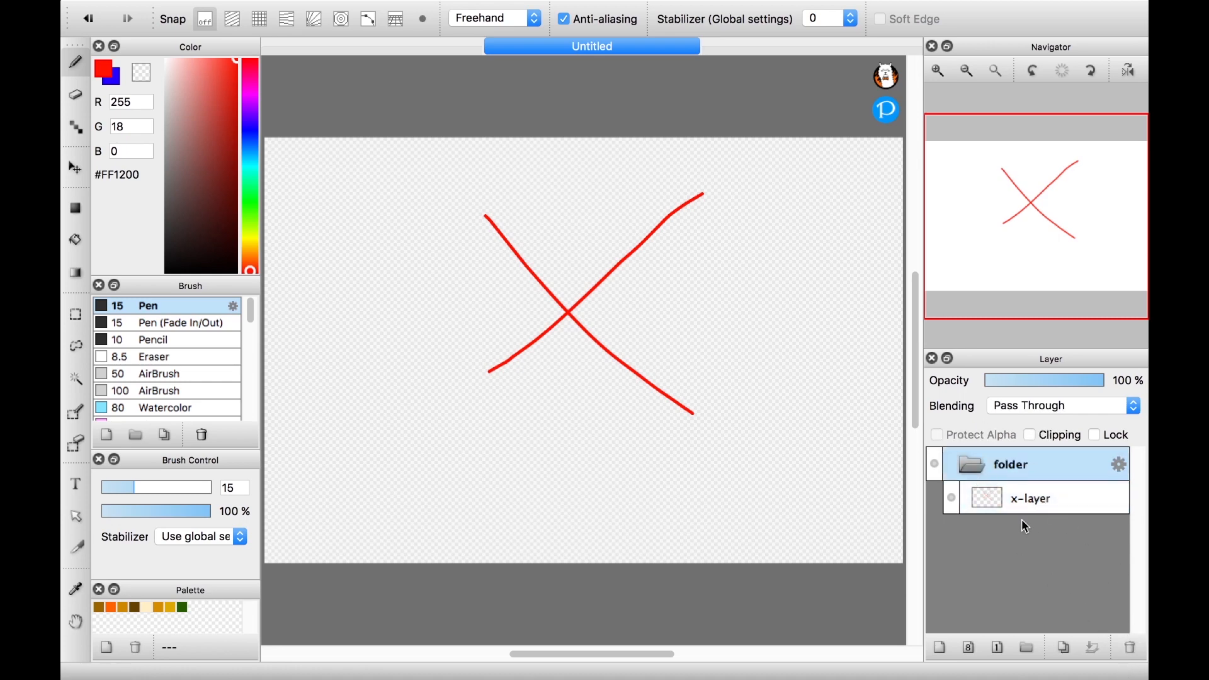
click(935, 463)
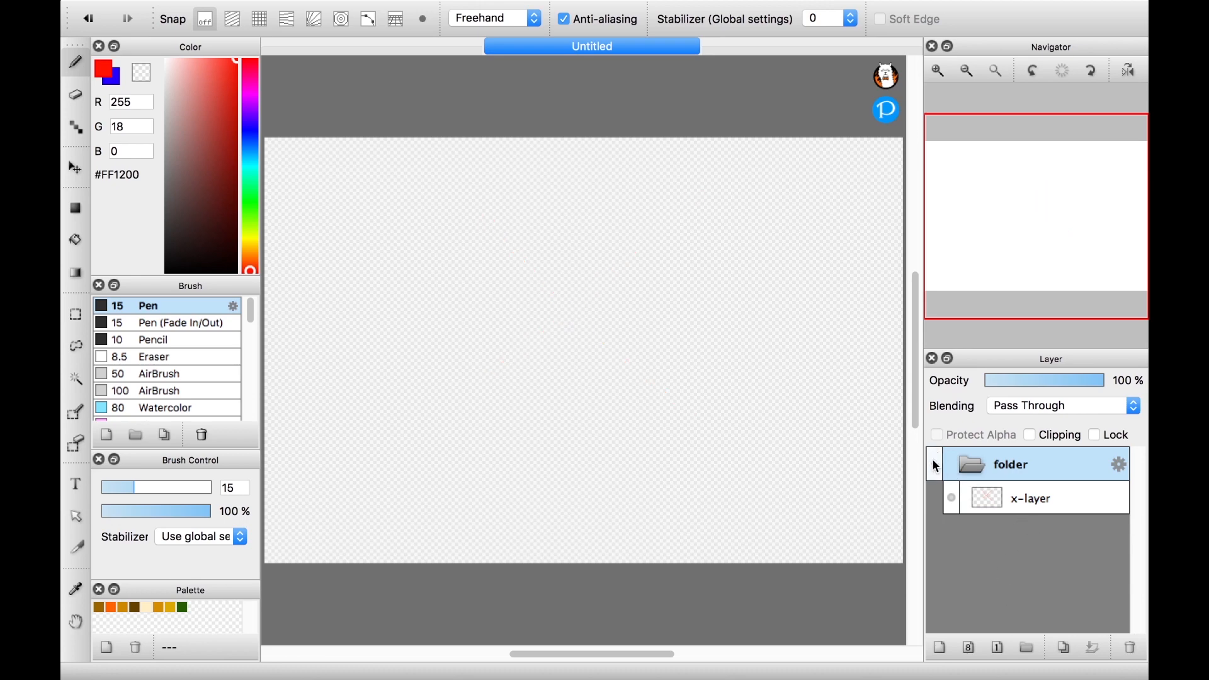
click(935, 463)
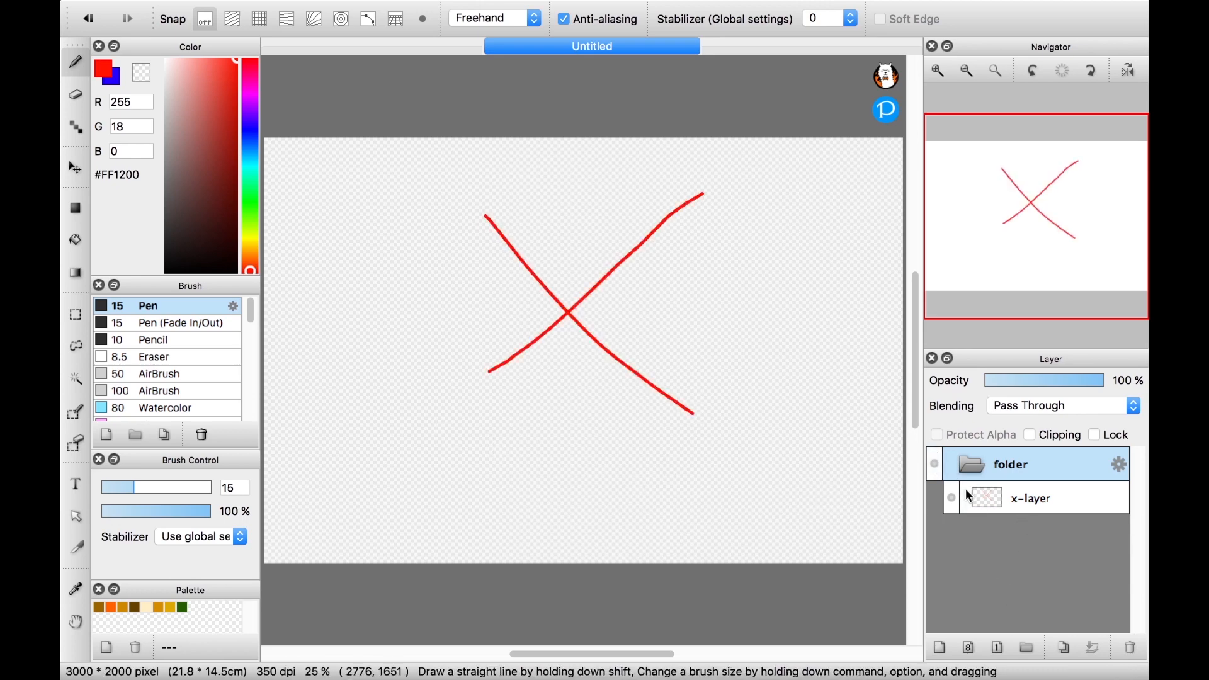
click(990, 507)
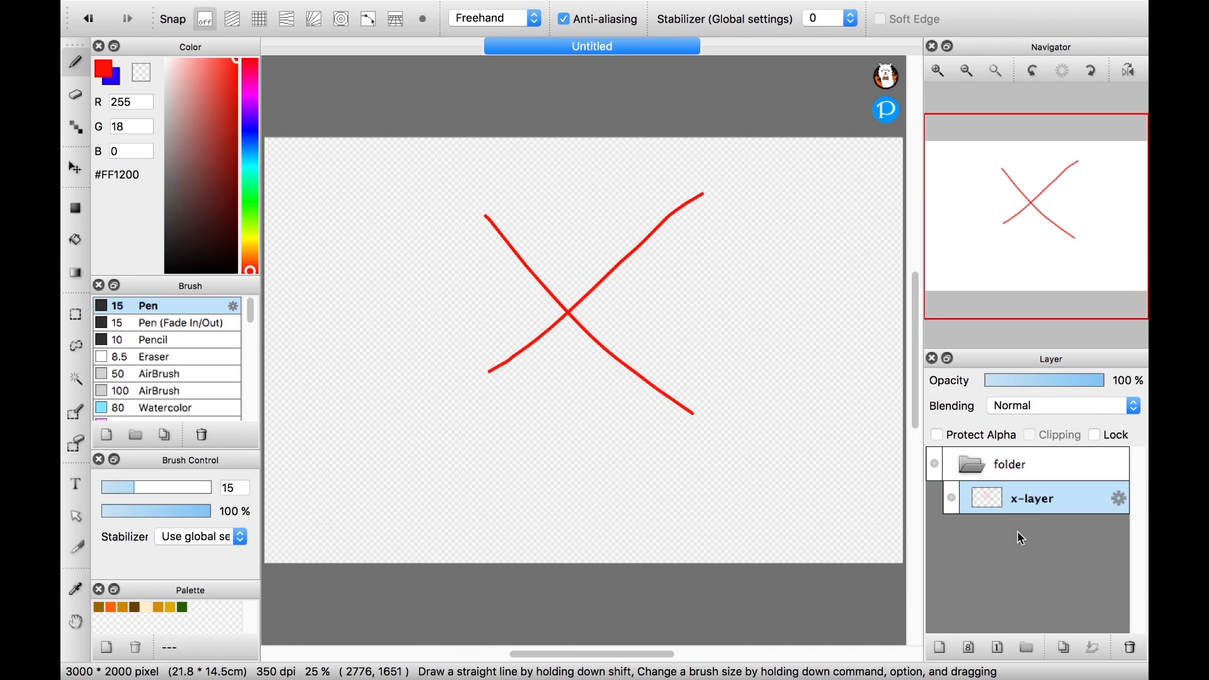
drag(992, 488, 1020, 455)
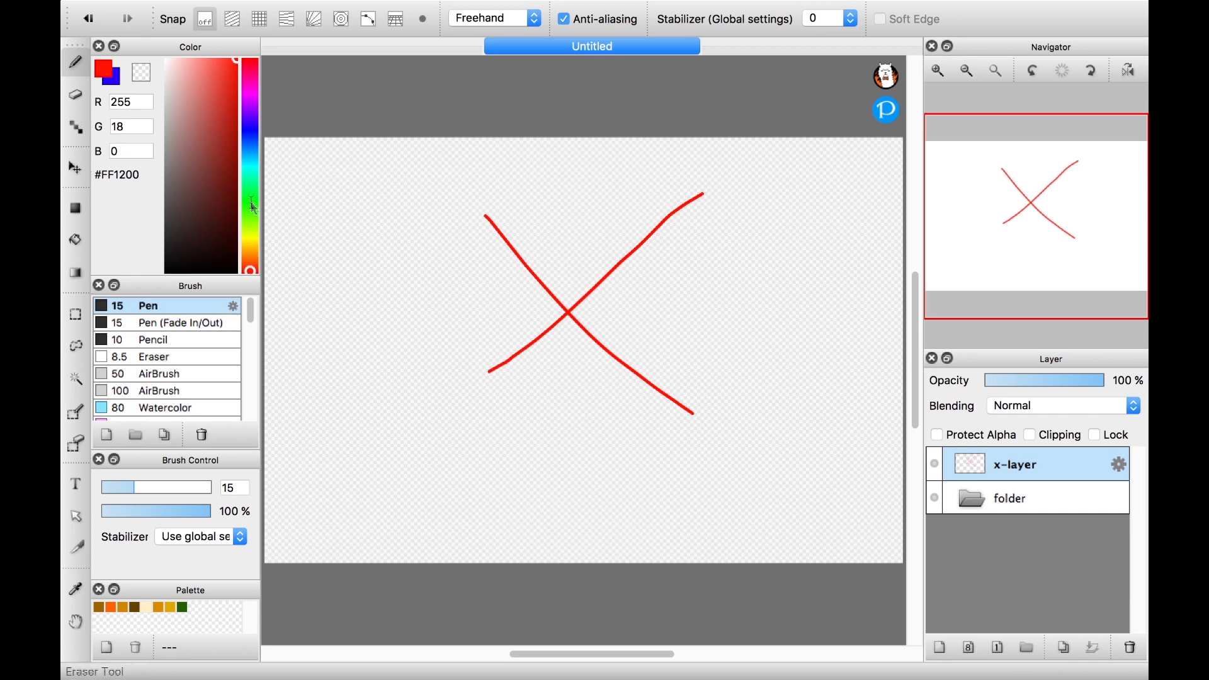
Add a layer above x-layer and draw two blue #2200FF scribbles on it, either side of the X, with the 15 px Pen
click(940, 647)
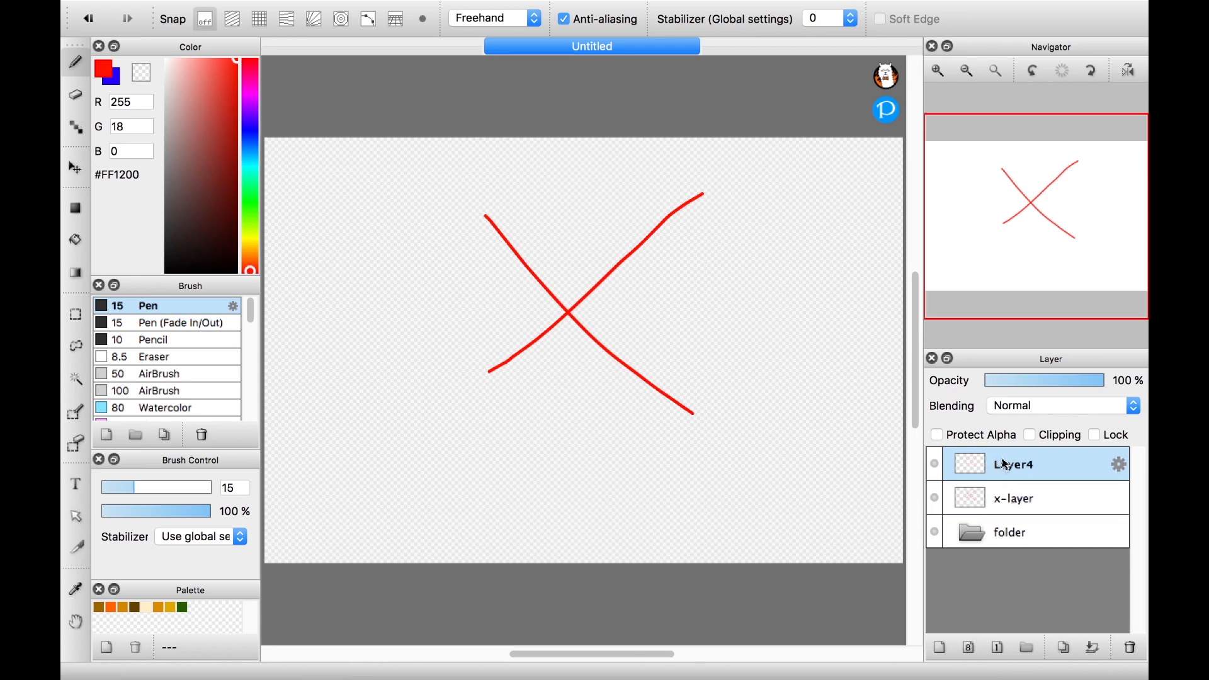
click(115, 68)
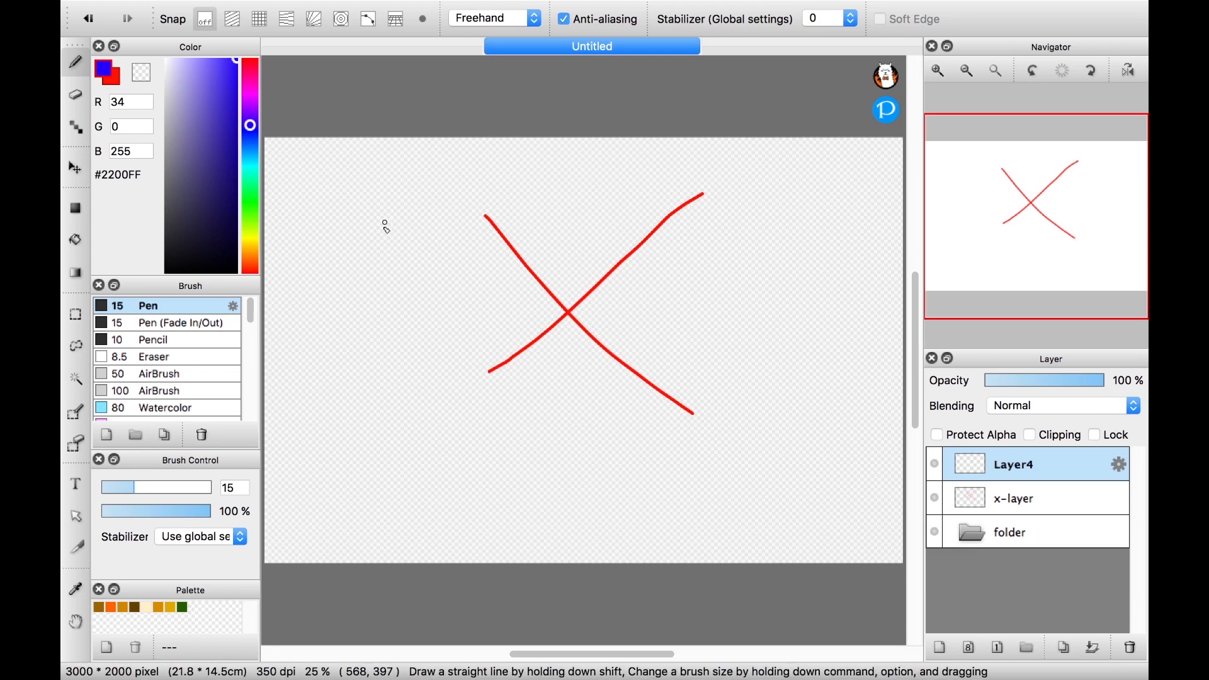
mouse_move(386, 221)
mouse_down()
mouse_move(346, 419)
mouse_move(569, 522)
mouse_move(570, 549)
mouse_move(380, 525)
mouse_move(407, 301)
mouse_move(403, 250)
mouse_move(385, 223)
mouse_up()
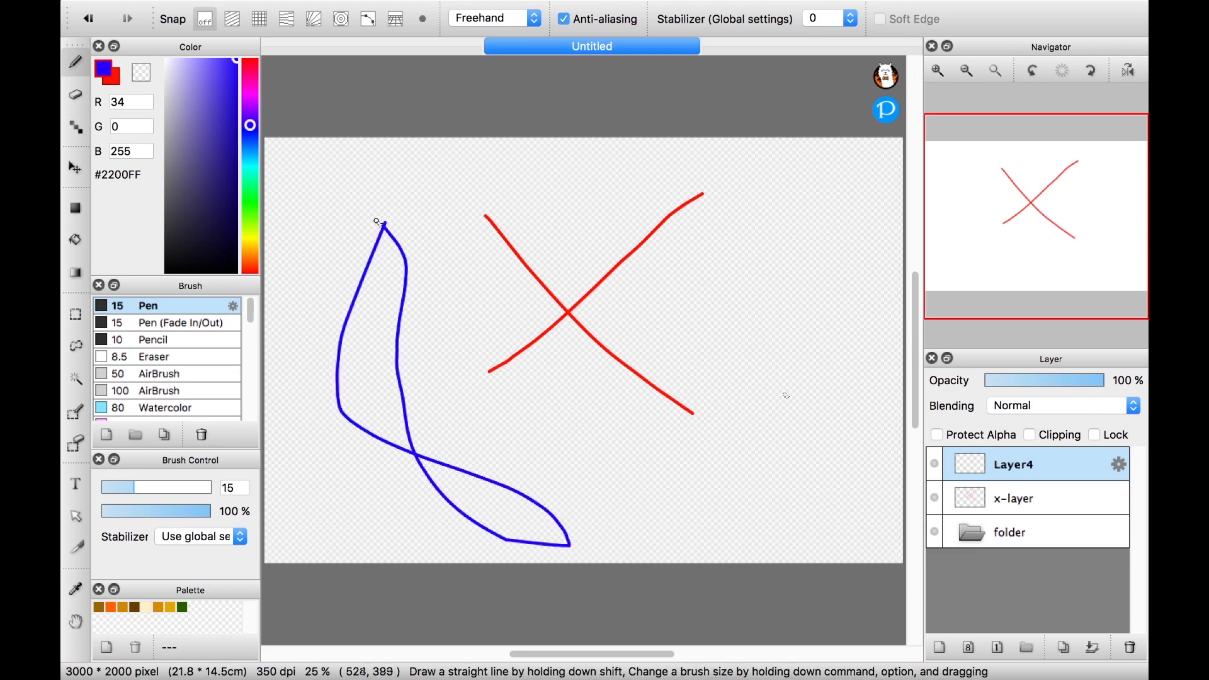
mouse_move(769, 322)
mouse_down()
mouse_move(701, 360)
mouse_move(819, 441)
mouse_up()
mouse_move(722, 502)
mouse_down()
mouse_move(713, 458)
mouse_move(757, 320)
mouse_up()
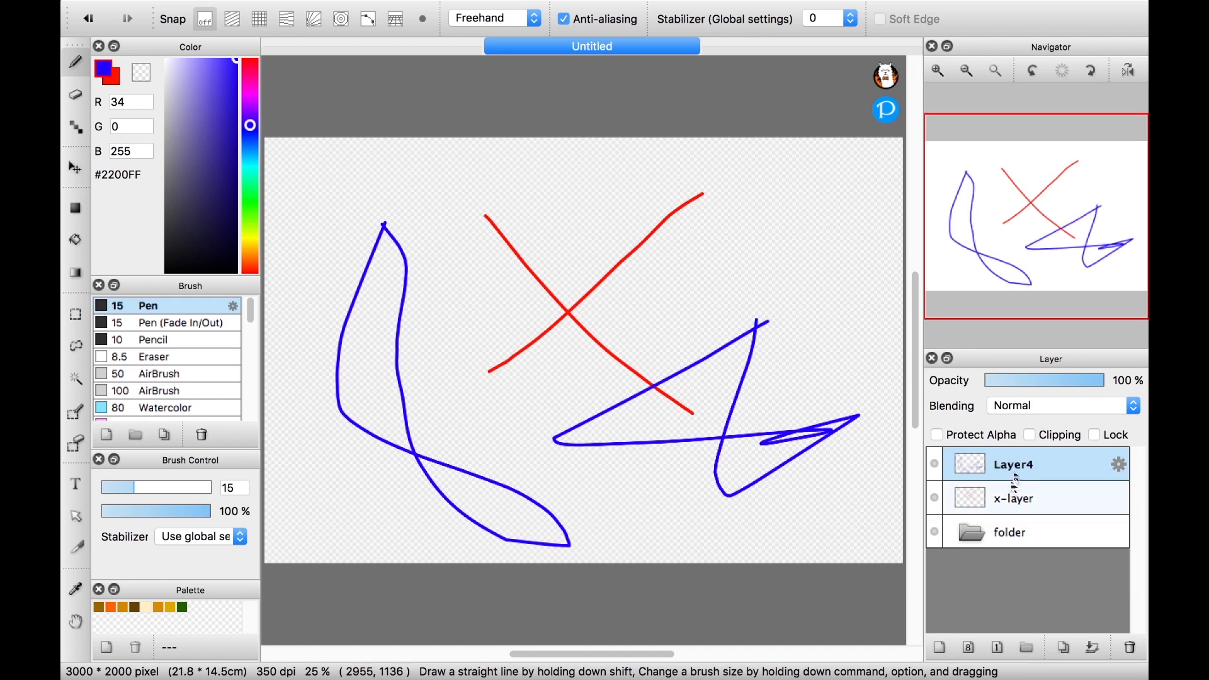
Erase the red X from x-layer with the 1000 px Eraser
click(1034, 511)
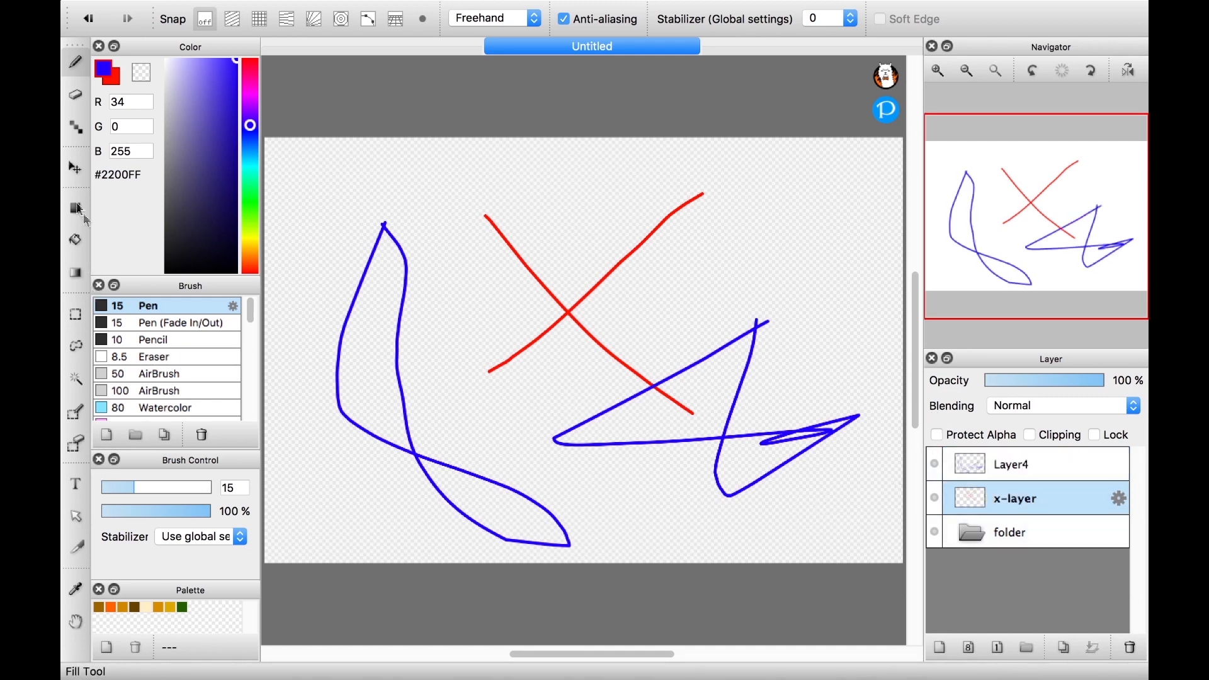
click(71, 96)
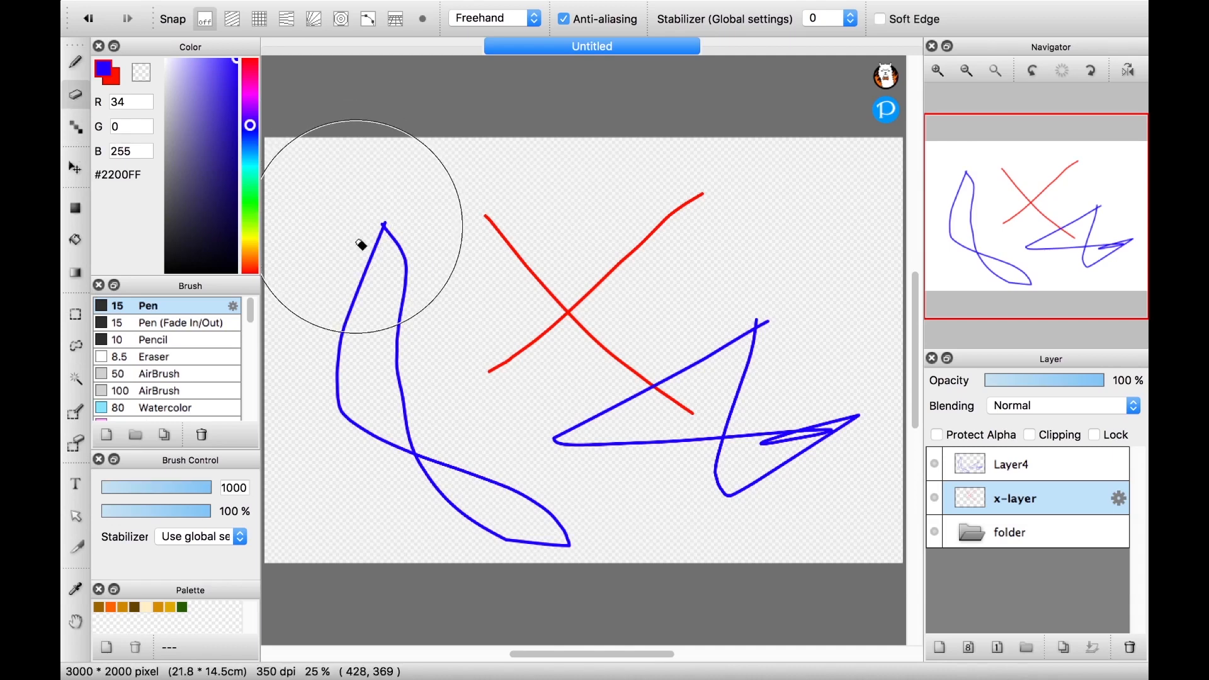
mouse_move(360, 343)
mouse_down()
mouse_move(402, 435)
mouse_move(433, 447)
mouse_move(504, 387)
mouse_move(524, 341)
mouse_move(697, 215)
mouse_move(665, 218)
mouse_move(698, 205)
mouse_move(478, 251)
mouse_up()
mouse_move(746, 452)
mouse_down()
mouse_move(670, 435)
mouse_move(602, 380)
mouse_up()
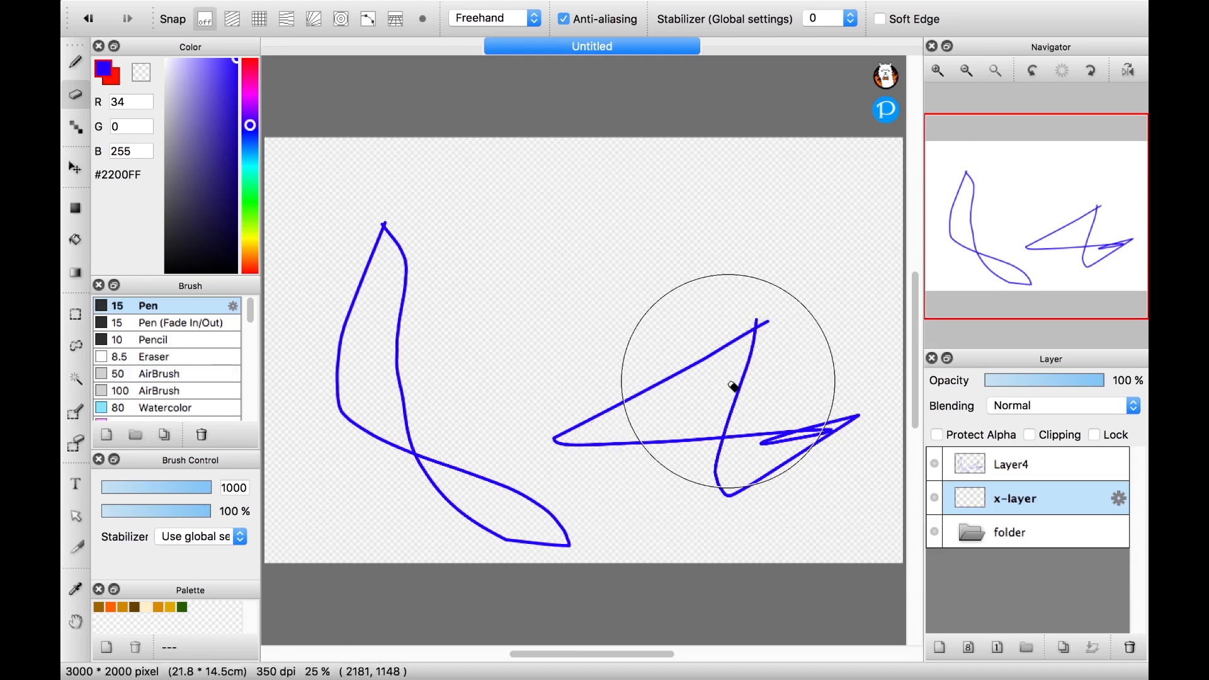
Change the foreground colour to the muted #6D64AA and sample blue #2200FF back from the drawn line with the Eyedropper
key(i)
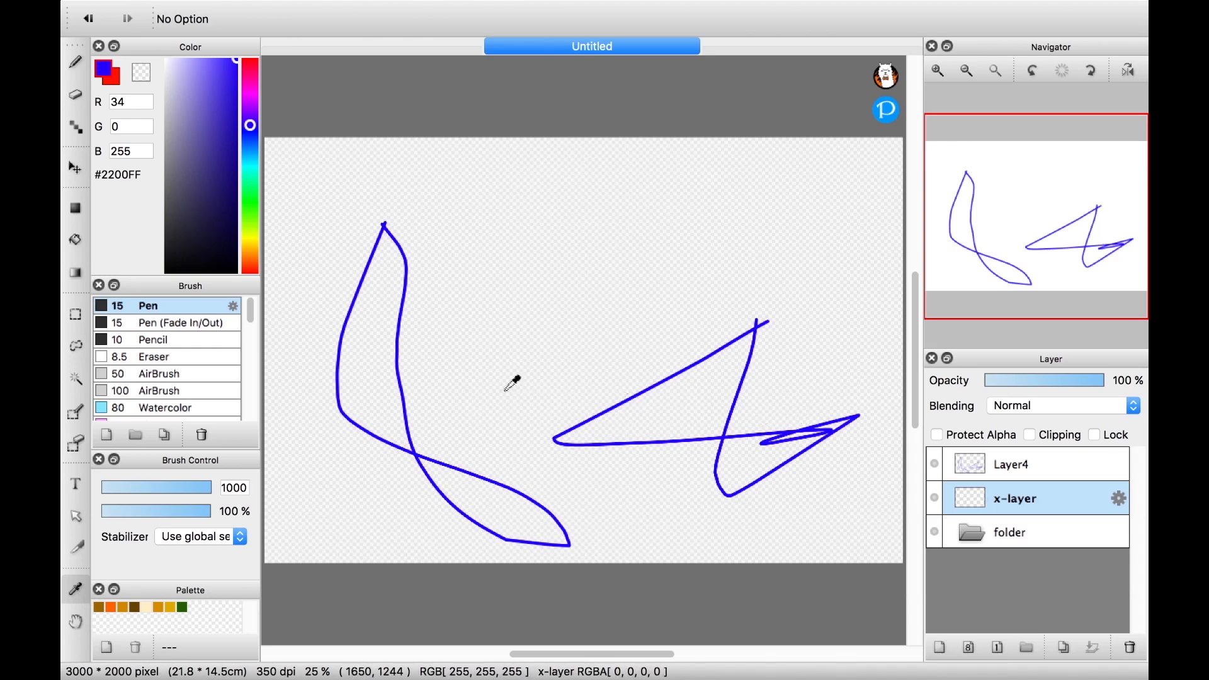
drag(198, 115, 194, 130)
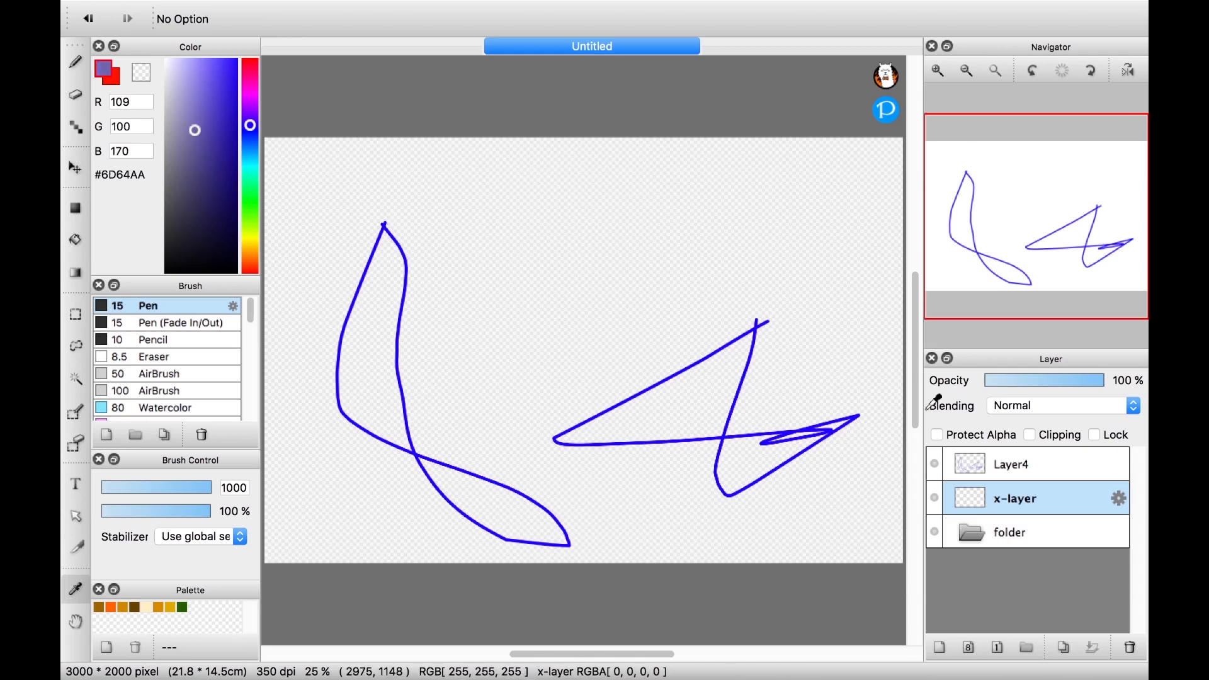
click(385, 225)
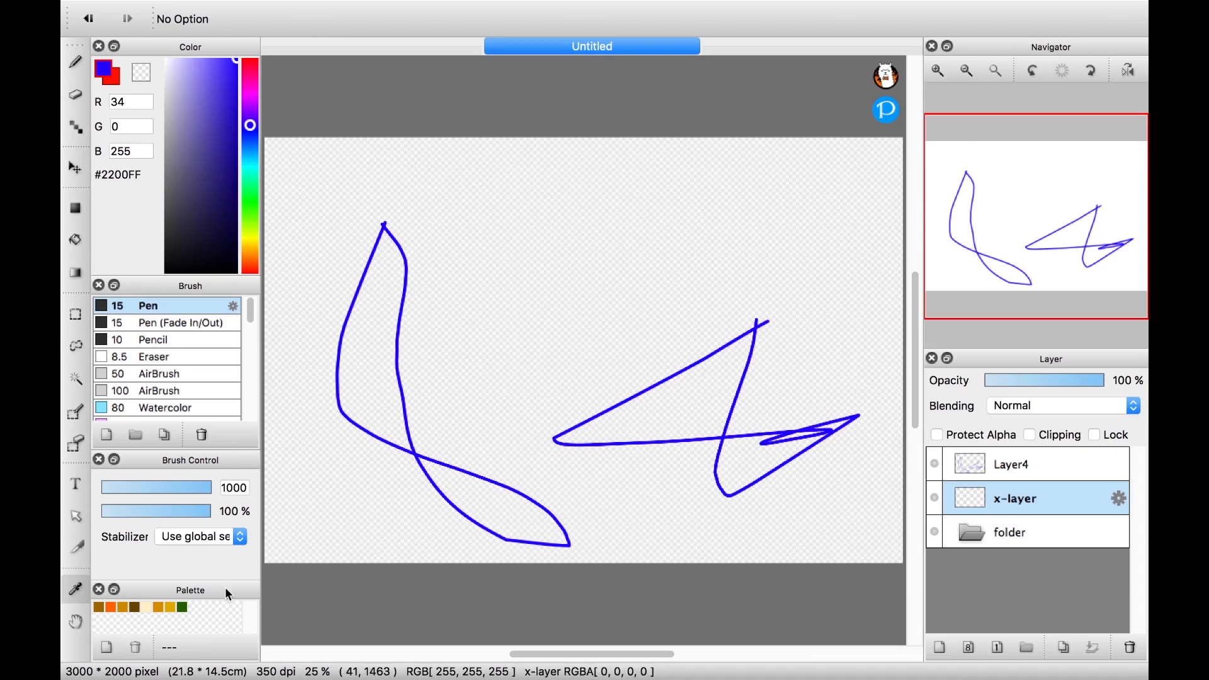
Add the current blue to the palette under the name ocean-blue
click(106, 649)
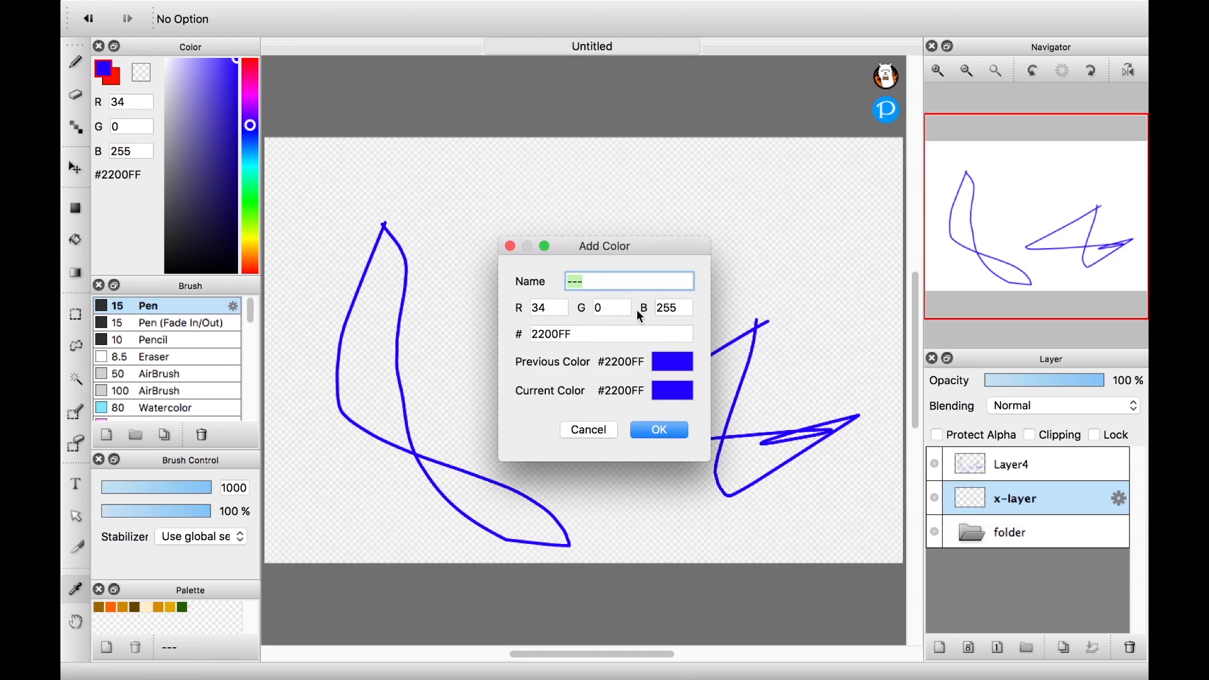
key(BackSpace)
text(ocean-blue)
key(Return)
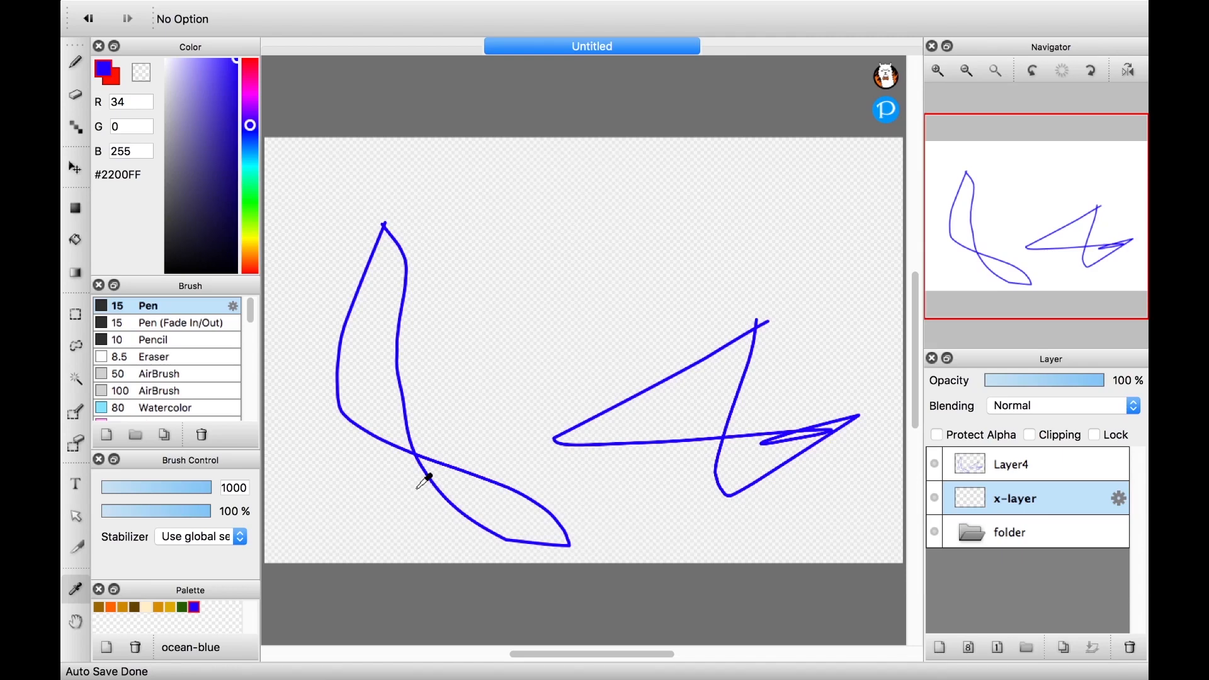
Create a second 3000 × 2000 px transparent canvas at 350 dpi and scribble on it with the Pen in the ocean-blue palette colour
key(super+n)
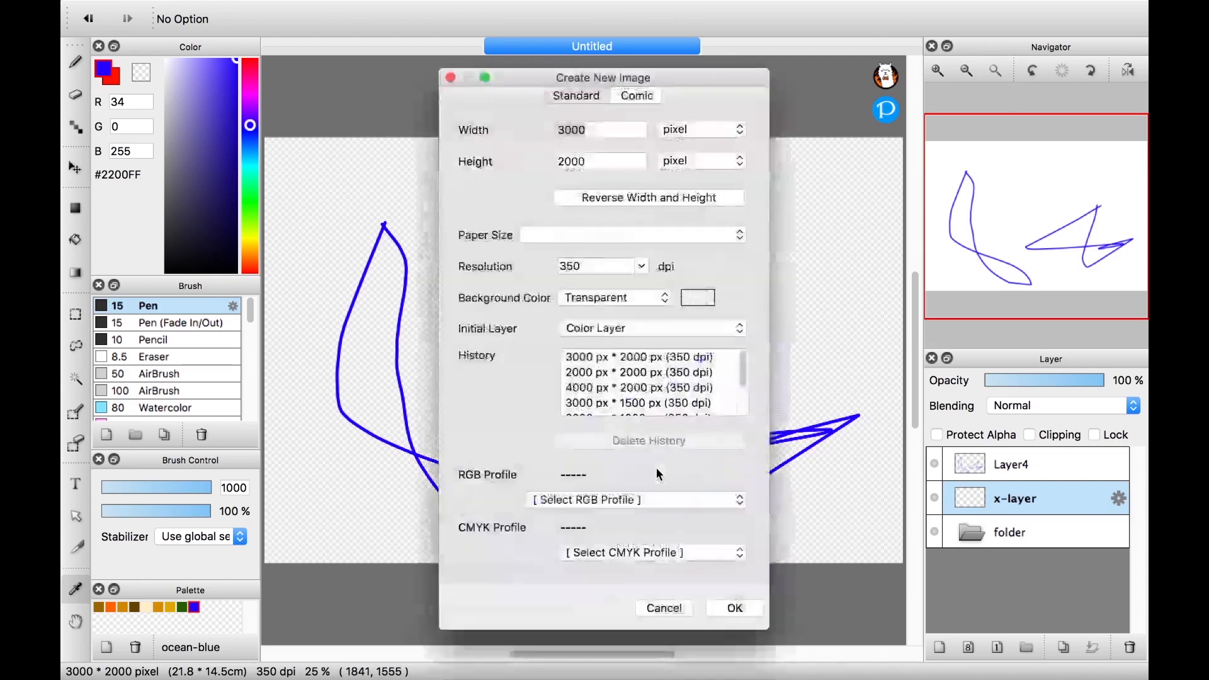
click(734, 607)
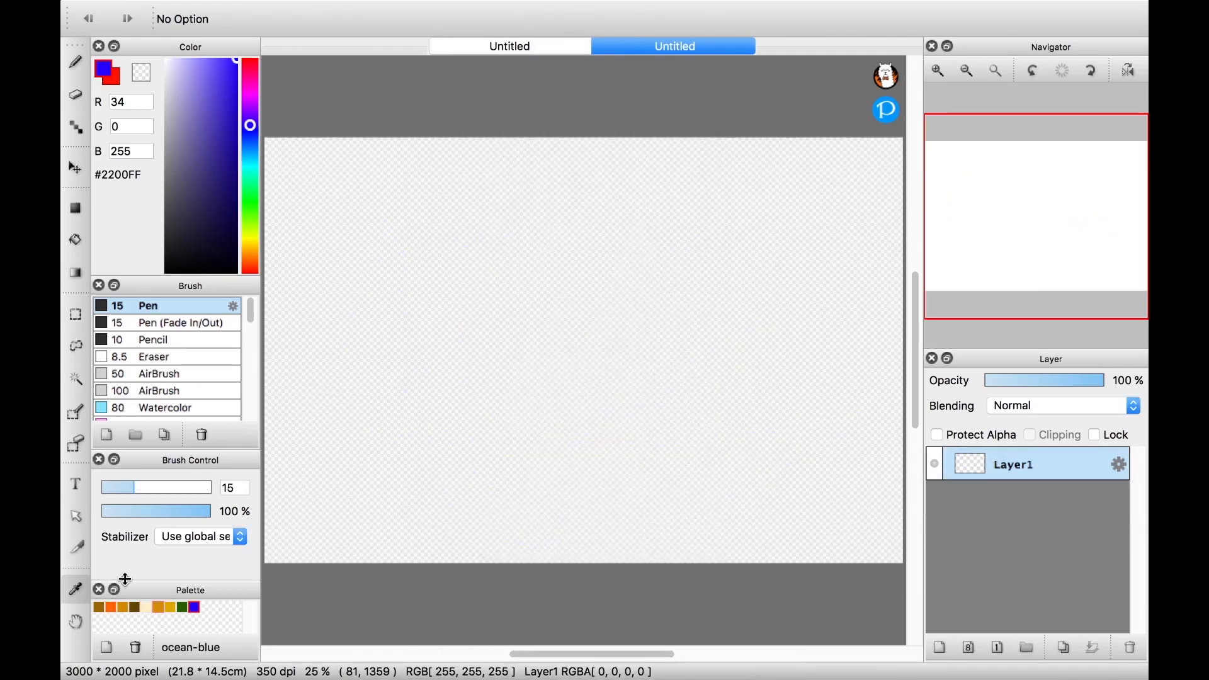
click(76, 66)
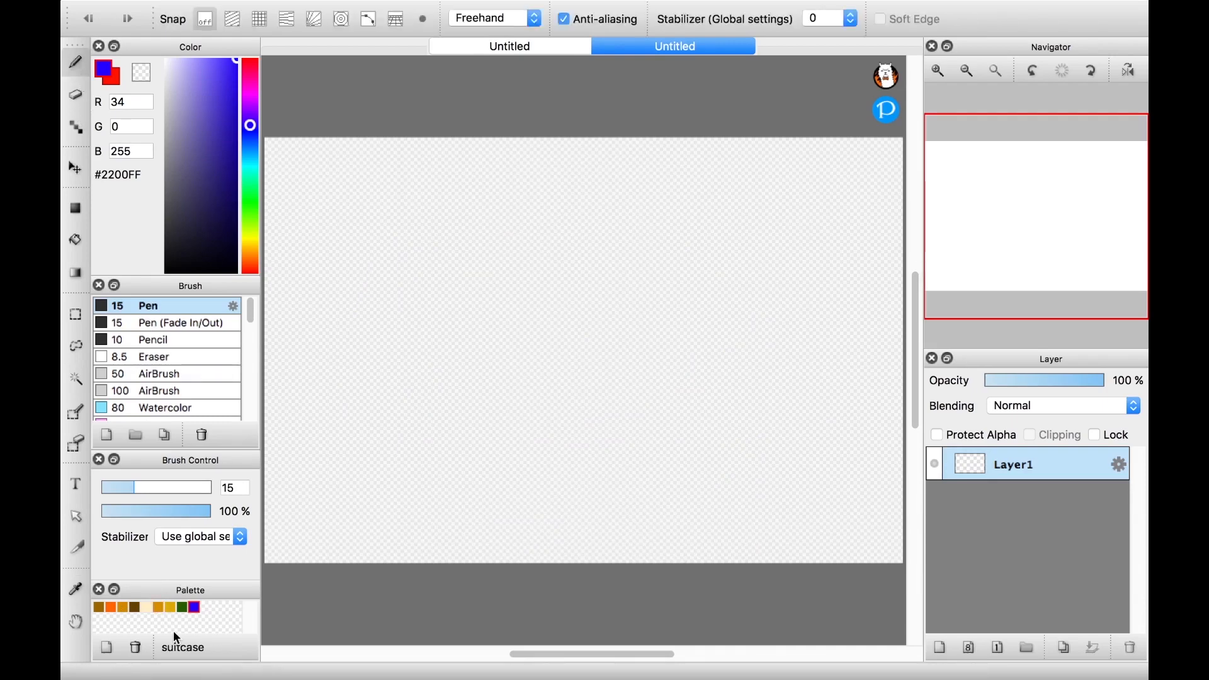
click(141, 608)
click(135, 607)
click(195, 607)
mouse_move(456, 311)
mouse_down()
mouse_move(575, 442)
mouse_move(494, 256)
mouse_move(464, 397)
mouse_up()
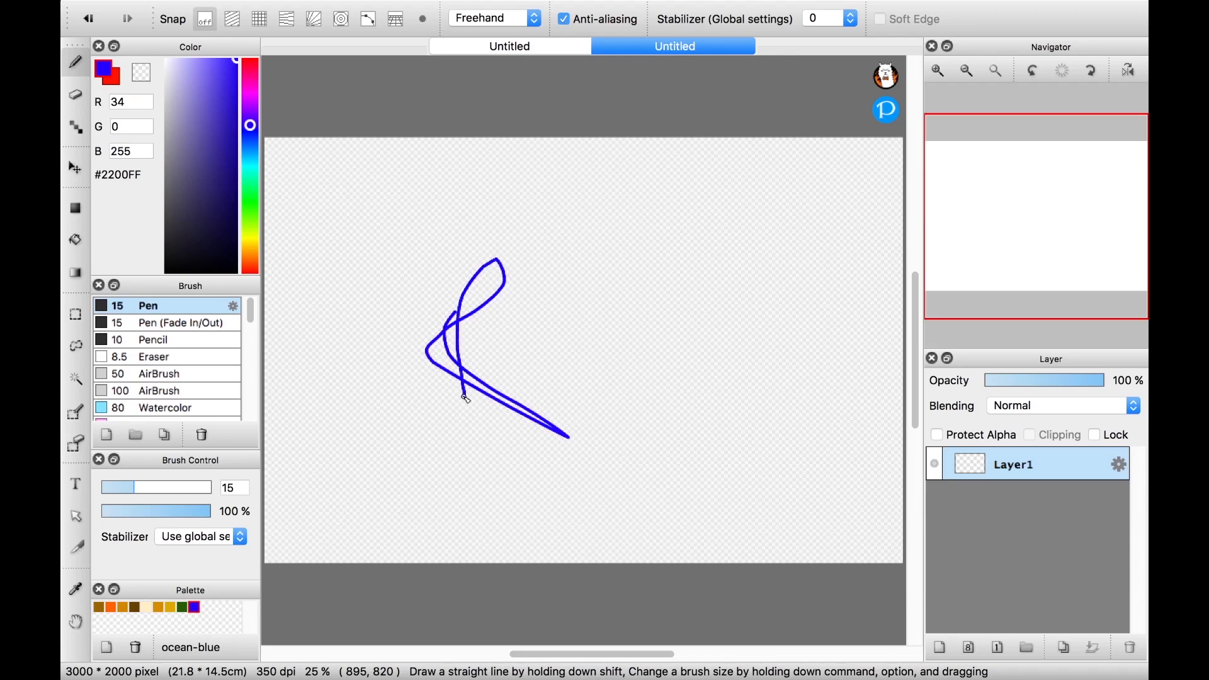
Close the second canvas, discarding its scribble, and return to the first drawing
key(super+w)
click(632, 351)
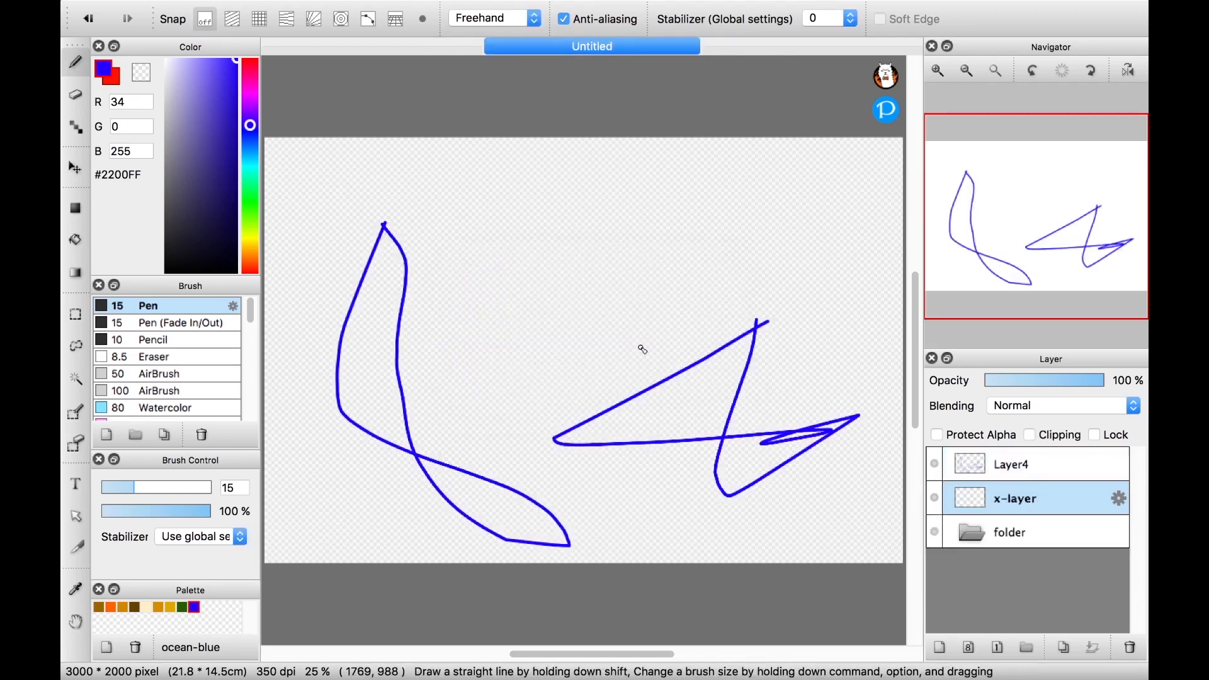
Pan the canvas down and back up with the Hand tool
click(75, 621)
drag(368, 391, 365, 428)
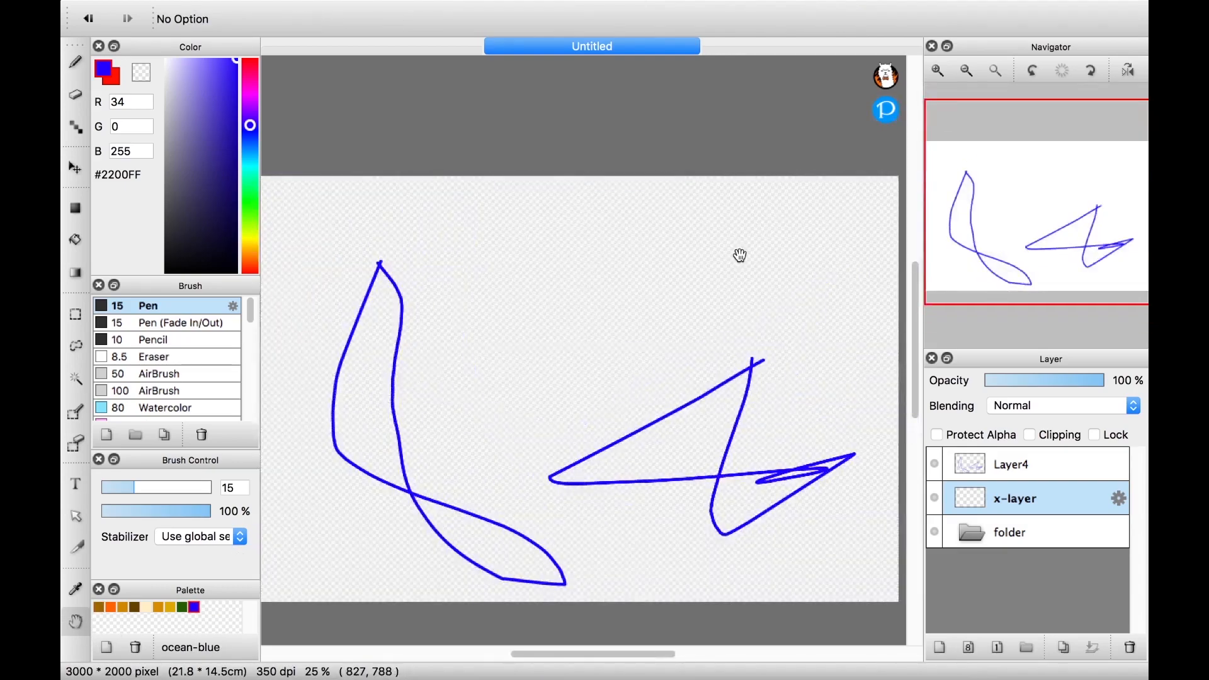
drag(748, 253, 740, 210)
Zoom in on the middle of the canvas to 1600%
click(938, 75)
click(938, 75)
click(938, 75)
click(939, 74)
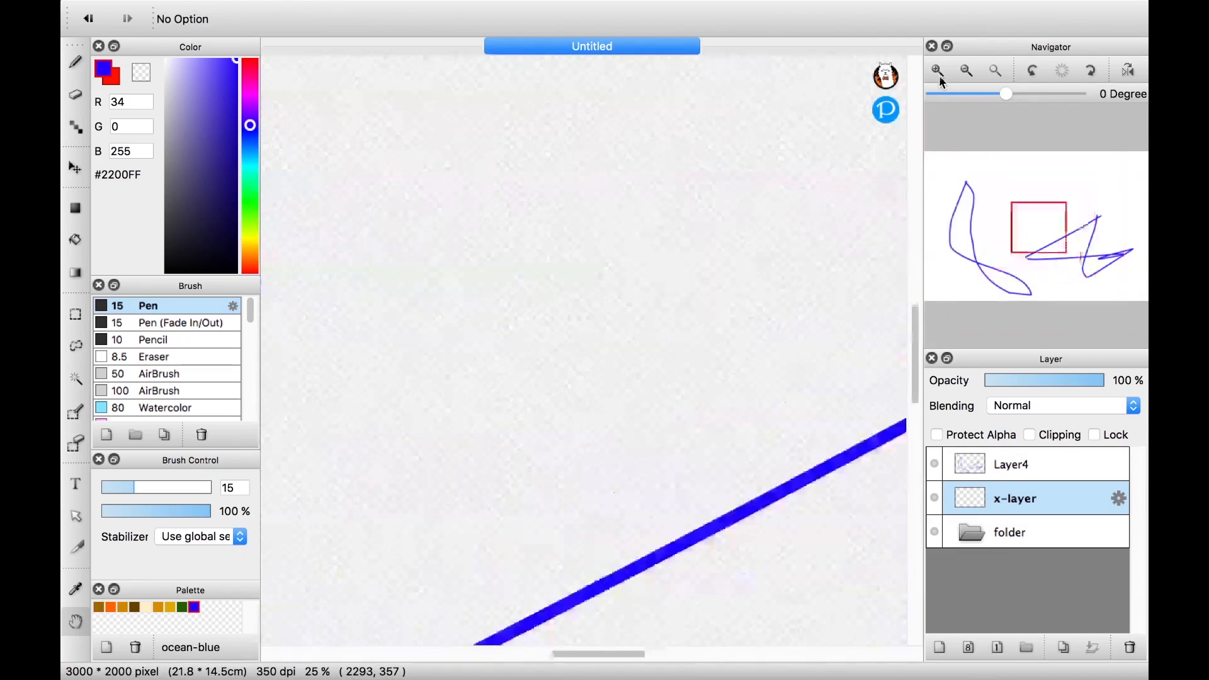
click(938, 75)
click(938, 75)
click(938, 75)
click(939, 75)
click(938, 75)
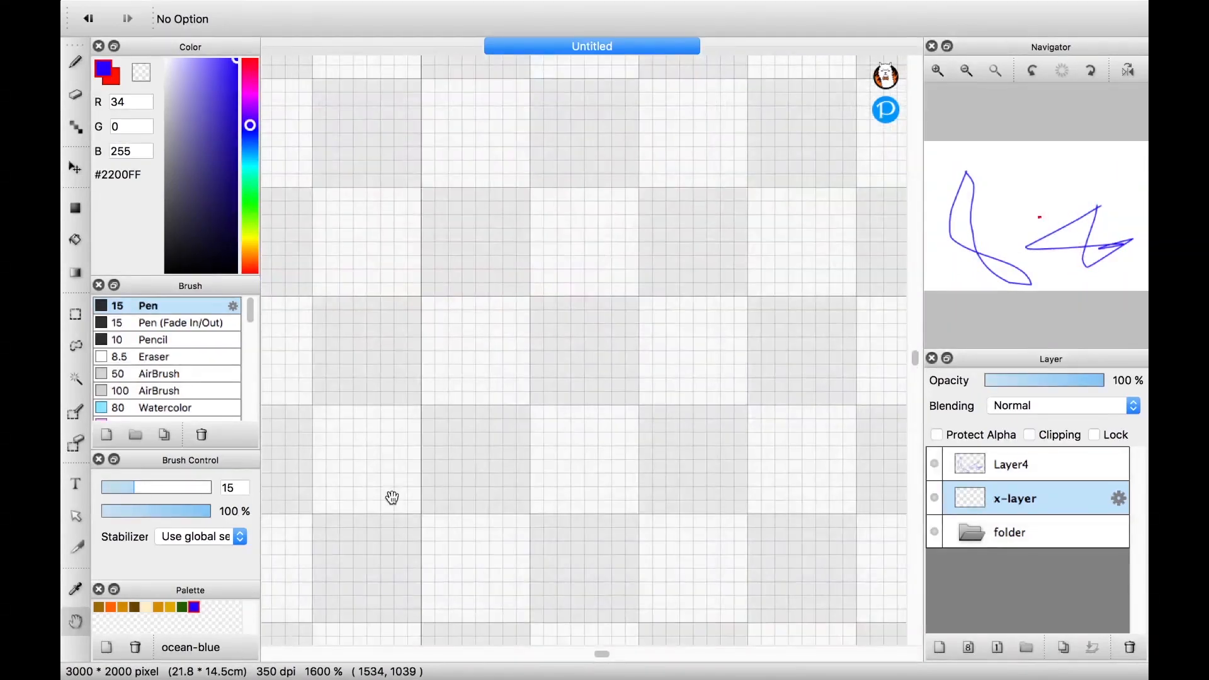
Pan across the magnified canvas and fit the whole drawing back in view
mouse_move(391, 496)
mouse_down()
mouse_move(447, 467)
mouse_move(534, 461)
mouse_move(723, 373)
mouse_move(343, 508)
mouse_move(453, 483)
mouse_move(636, 399)
mouse_move(443, 498)
mouse_move(815, 200)
mouse_up()
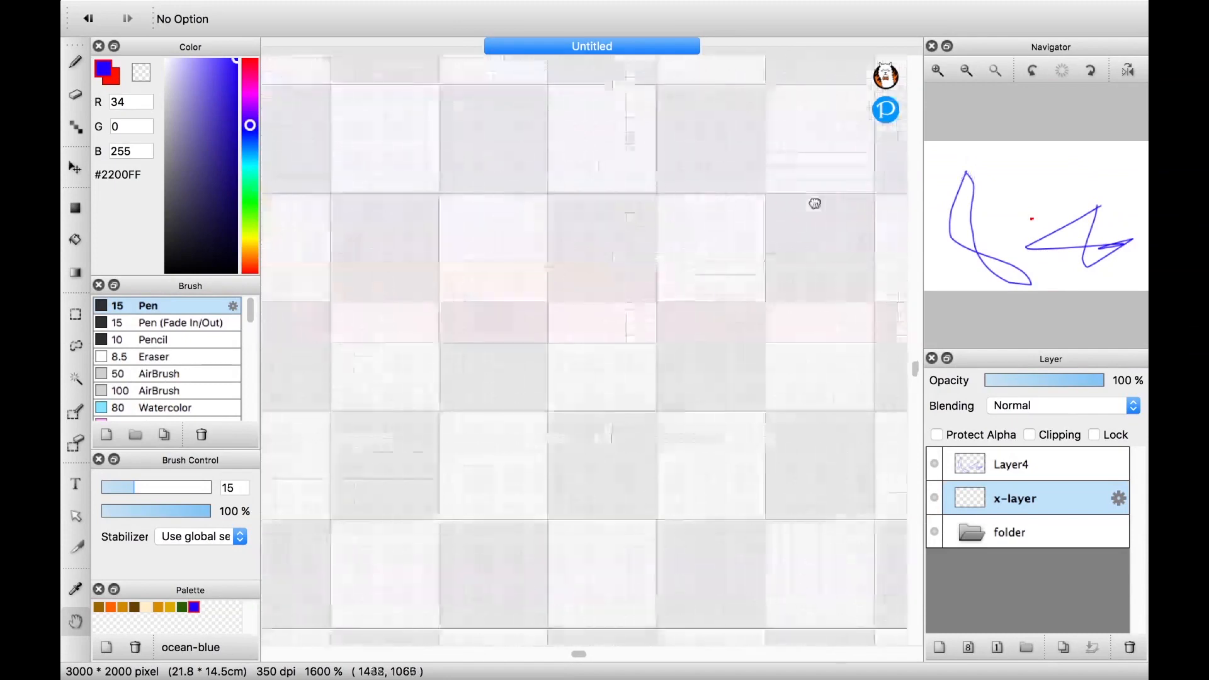
click(967, 72)
click(995, 72)
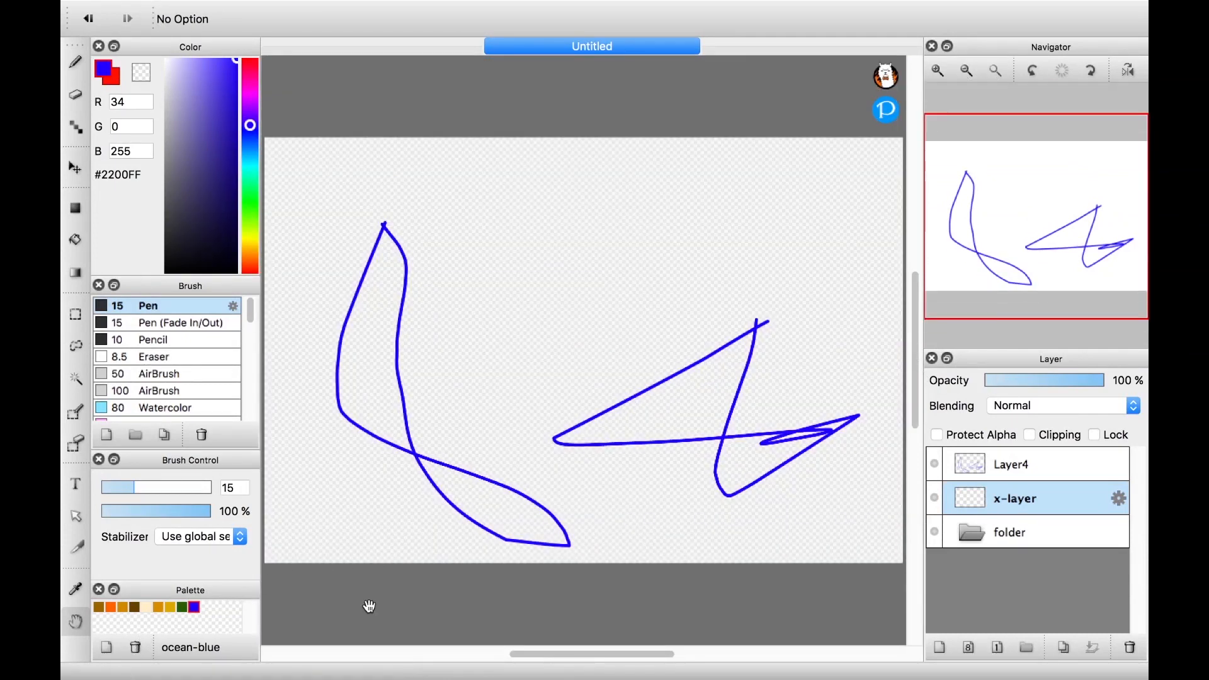
Draw freehand test strokes on x-layer with the Pen at brush sizes 29.6 and 57.7
click(76, 61)
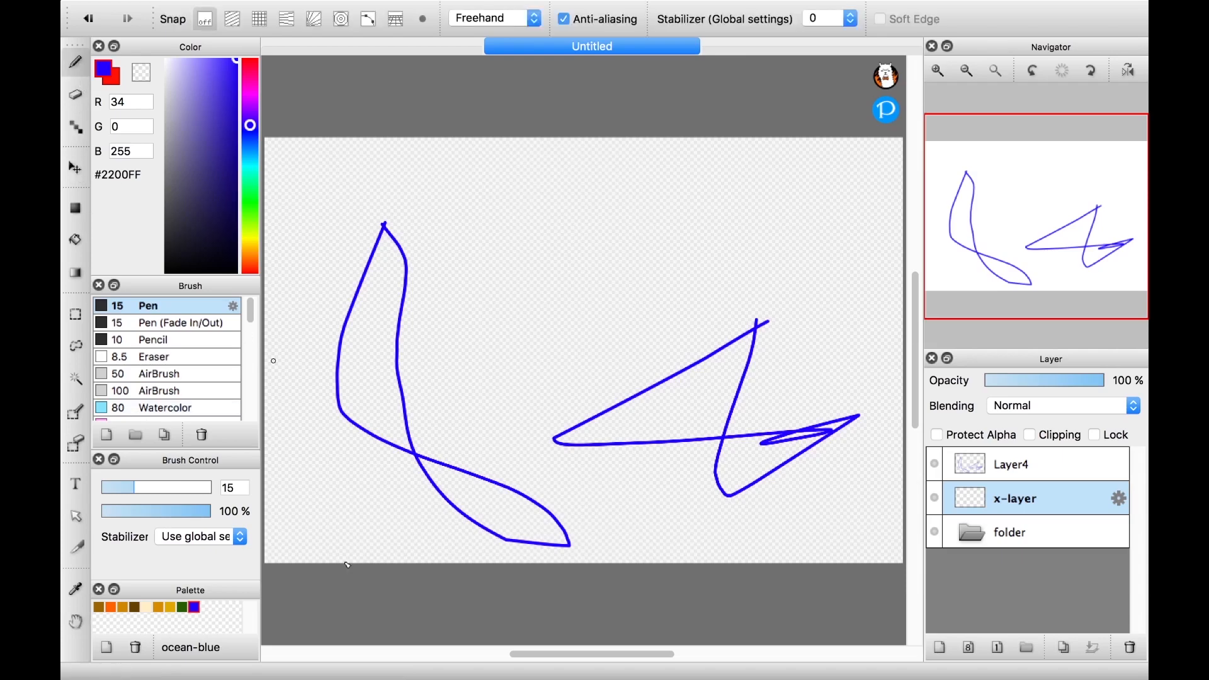
mouse_move(130, 485)
mouse_down()
mouse_move(376, 483)
mouse_move(165, 498)
mouse_up()
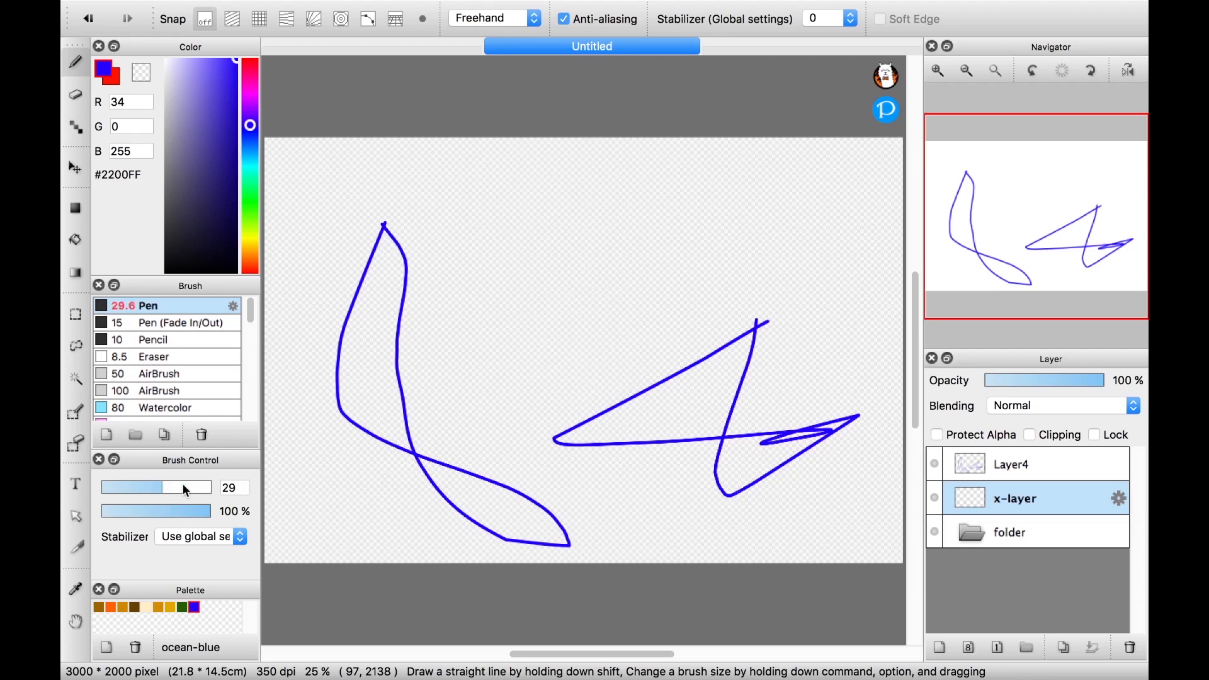
mouse_move(600, 251)
mouse_down()
mouse_move(589, 364)
mouse_move(618, 390)
mouse_move(595, 326)
mouse_up()
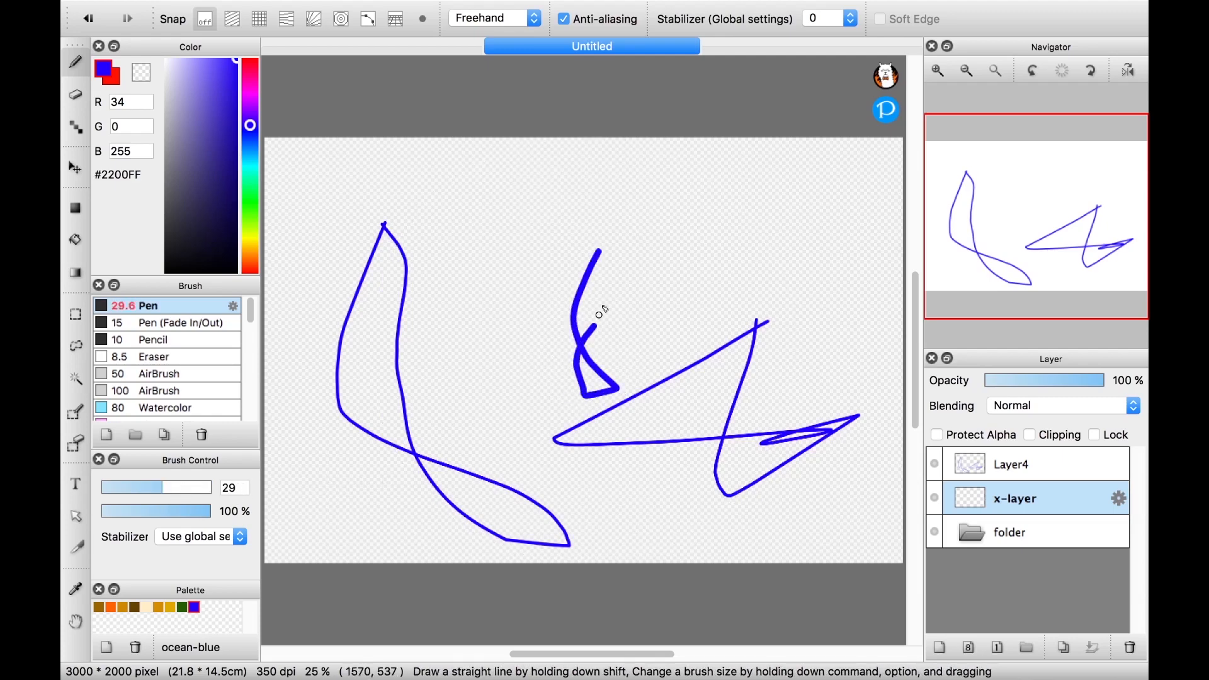
click(187, 488)
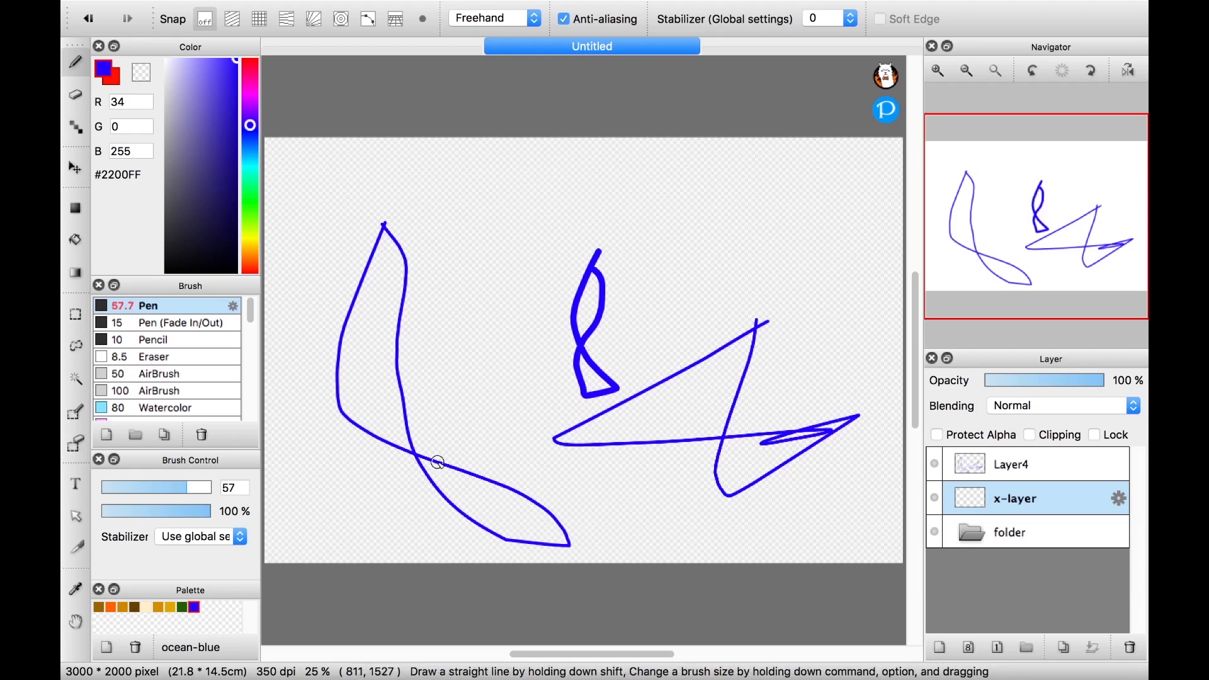
mouse_move(468, 217)
mouse_down()
mouse_move(503, 408)
mouse_move(651, 257)
mouse_move(481, 268)
mouse_up()
Paint broad test strokes over the middle of the canvas with the Pen at sizes 381 and 2000
drag(198, 489, 239, 489)
mouse_move(695, 254)
mouse_down()
mouse_move(613, 371)
mouse_move(583, 377)
mouse_move(504, 247)
mouse_move(525, 237)
mouse_move(640, 346)
mouse_up()
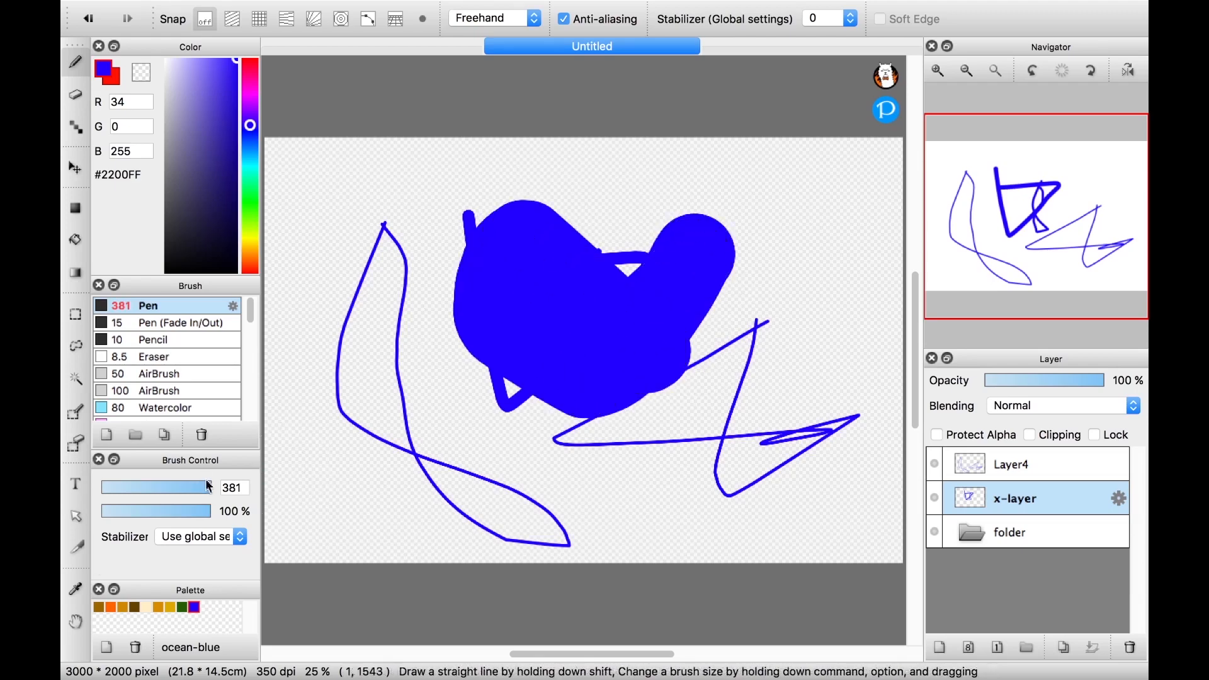
drag(207, 488, 239, 488)
mouse_move(623, 374)
mouse_down()
mouse_move(451, 205)
mouse_move(175, 537)
mouse_move(413, 488)
mouse_move(669, 515)
mouse_move(911, 502)
mouse_move(882, 270)
mouse_move(855, 208)
mouse_move(746, 164)
mouse_move(673, 173)
mouse_move(611, 257)
mouse_up()
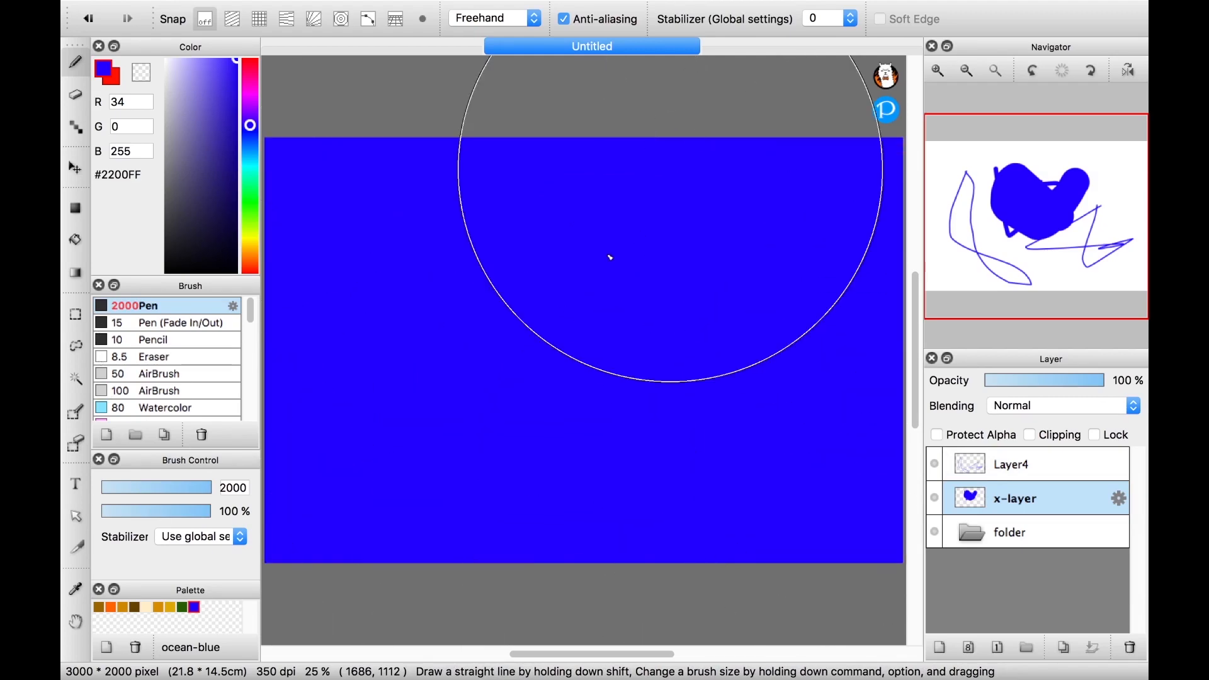
Undo all the brush-size test strokes and set the Pen size to 15
key(super+z)
key(super+z)
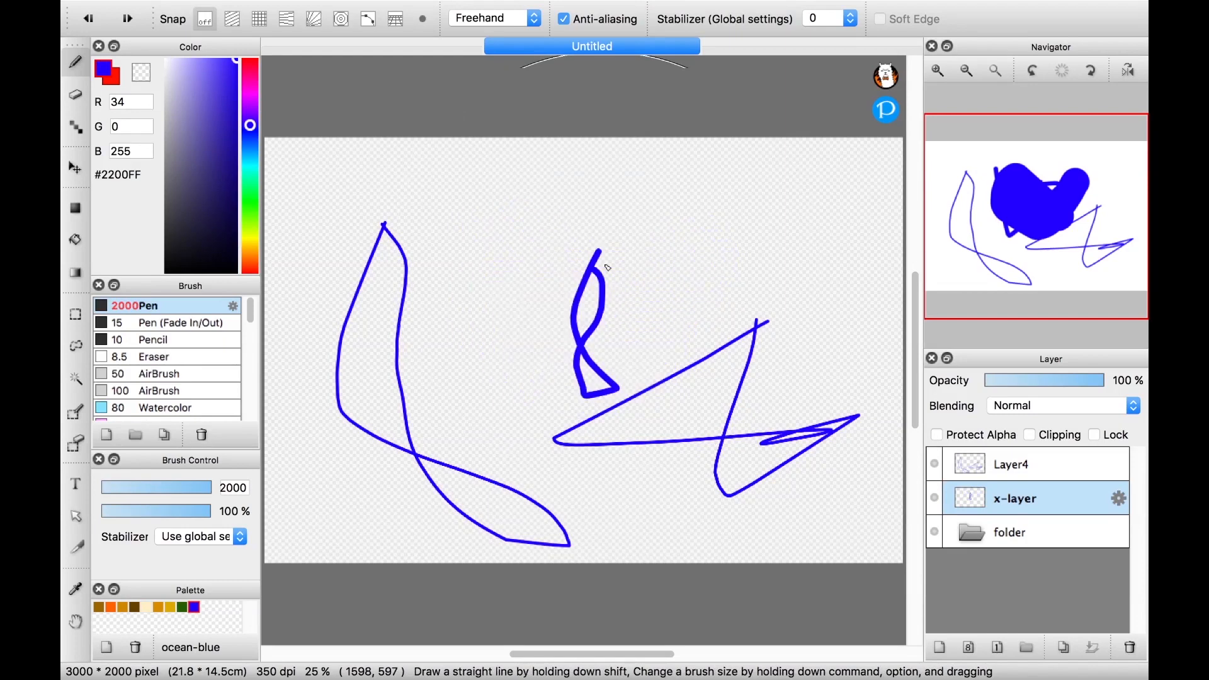
key(super+z)
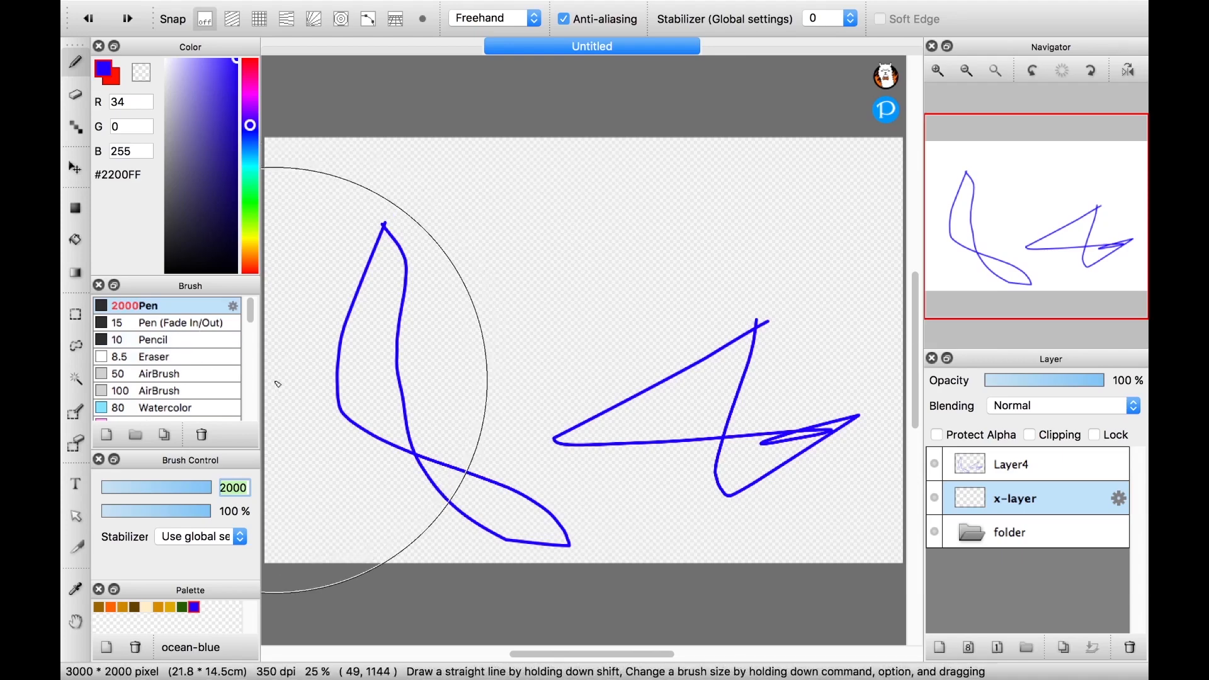
text(15)
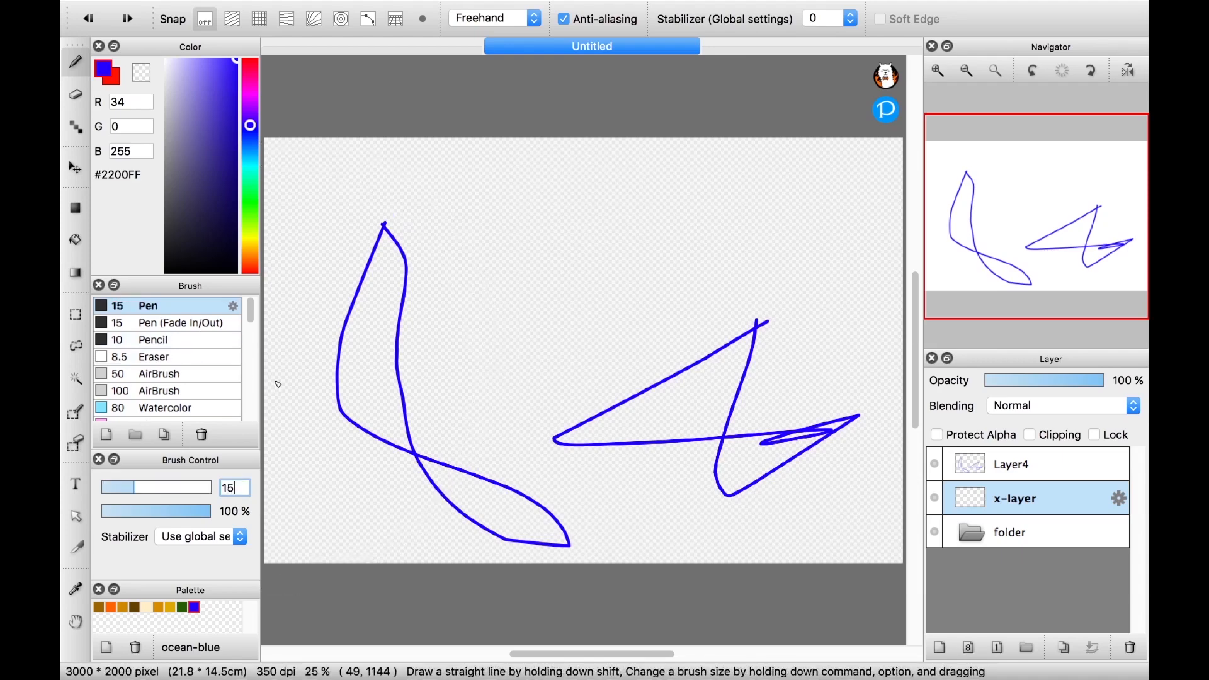
Draw two crossing curves in the upper middle of the canvas with the size 15 Pen (Fade In/Out) brush
click(184, 325)
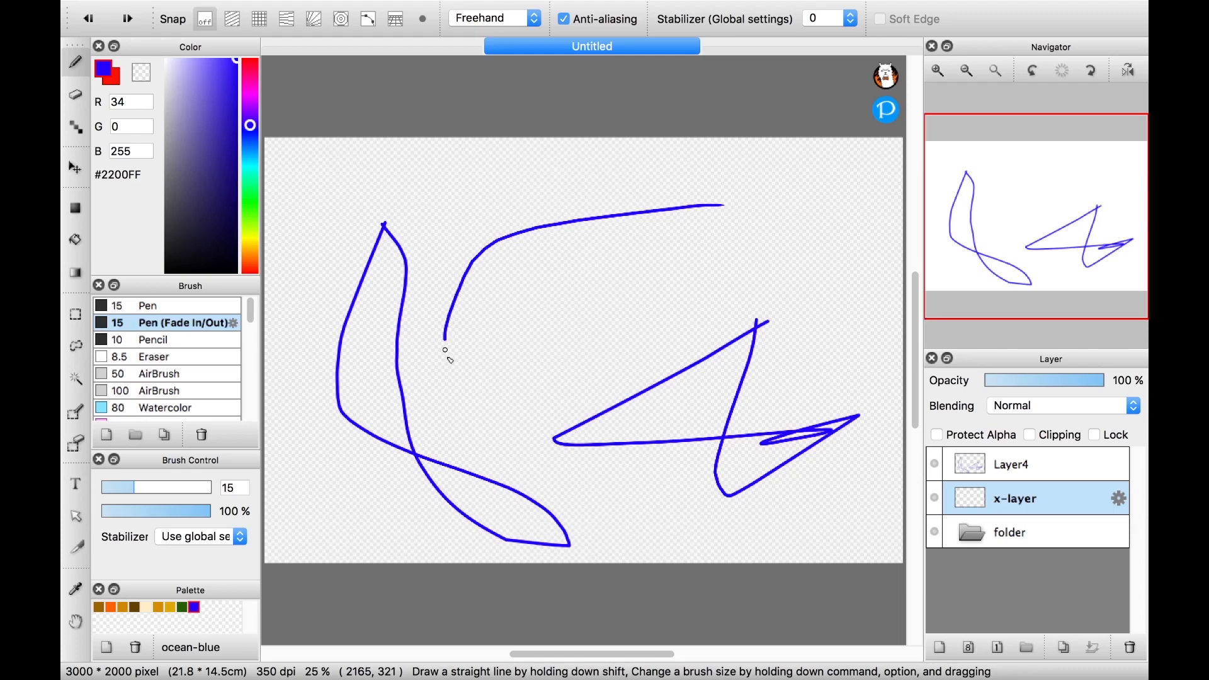
drag(496, 432, 499, 434)
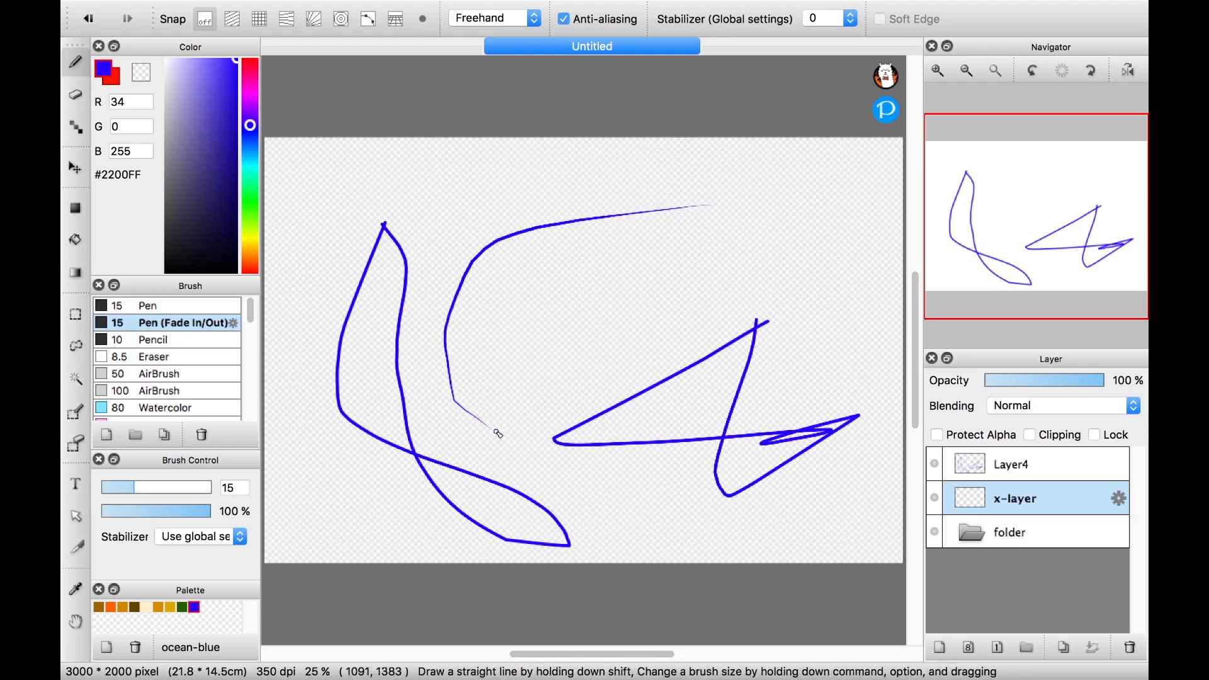
mouse_move(479, 162)
mouse_down()
mouse_move(492, 267)
mouse_move(539, 342)
mouse_up()
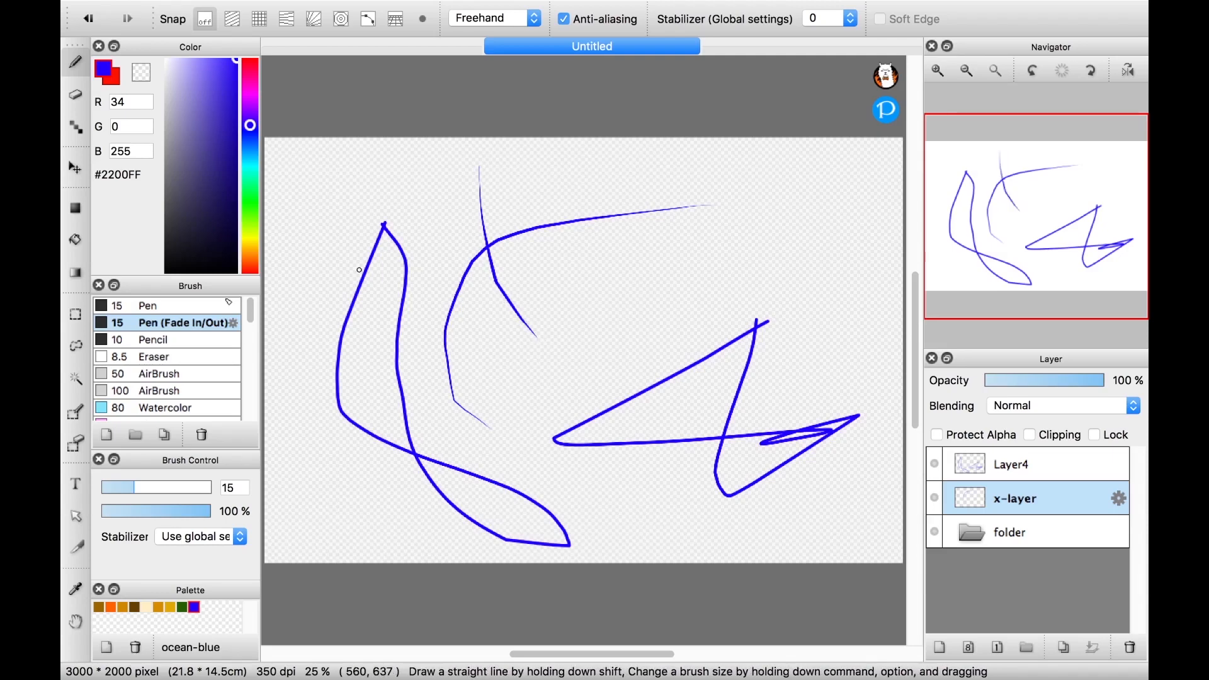
Erase the two crossing fade curves, using the size 8.5 Eraser brush and the Eraser tool at size 1000
click(161, 358)
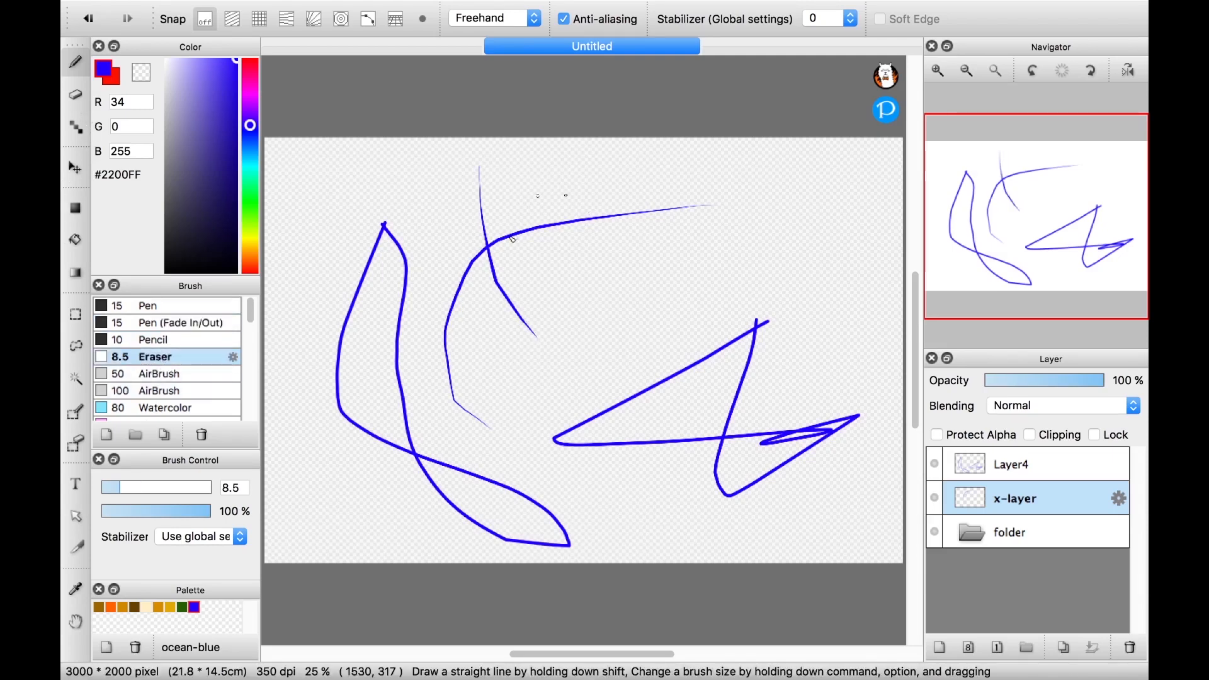
click(74, 95)
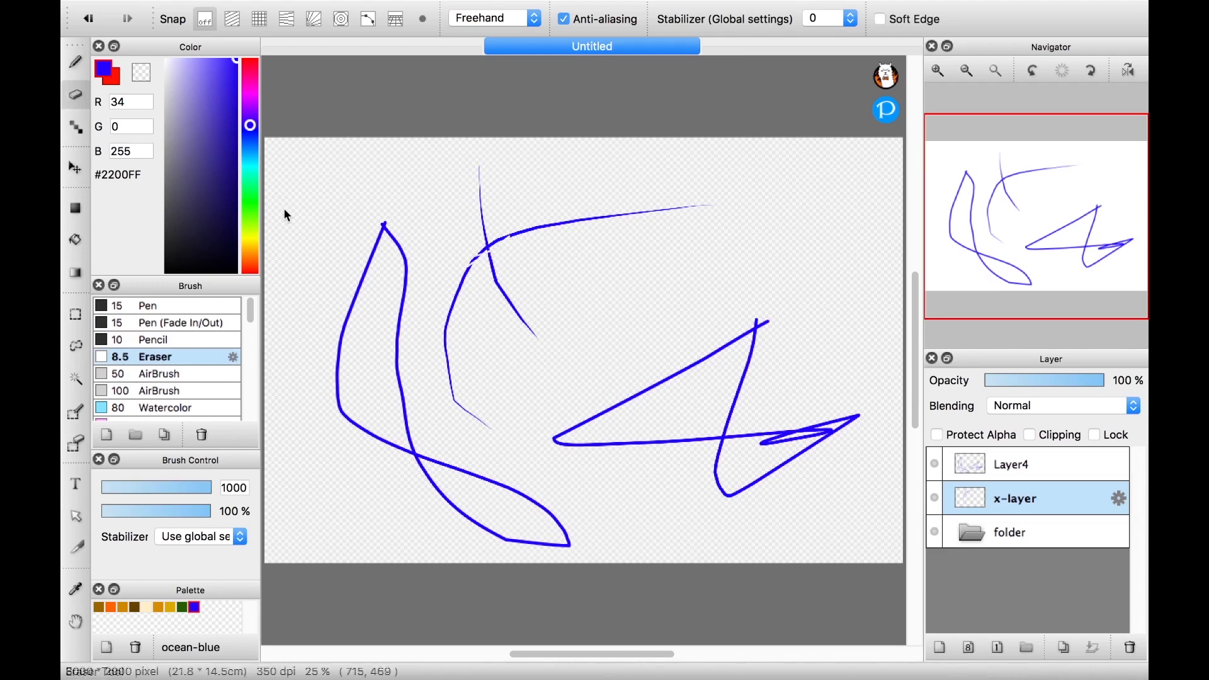
mouse_move(458, 198)
mouse_down()
mouse_move(503, 334)
mouse_move(451, 362)
mouse_move(546, 321)
mouse_move(592, 211)
mouse_move(723, 210)
mouse_up()
Draw a soft wavy blue line with the size 50 AirBrush and a loop across it with the size 100 AirBrush
click(165, 374)
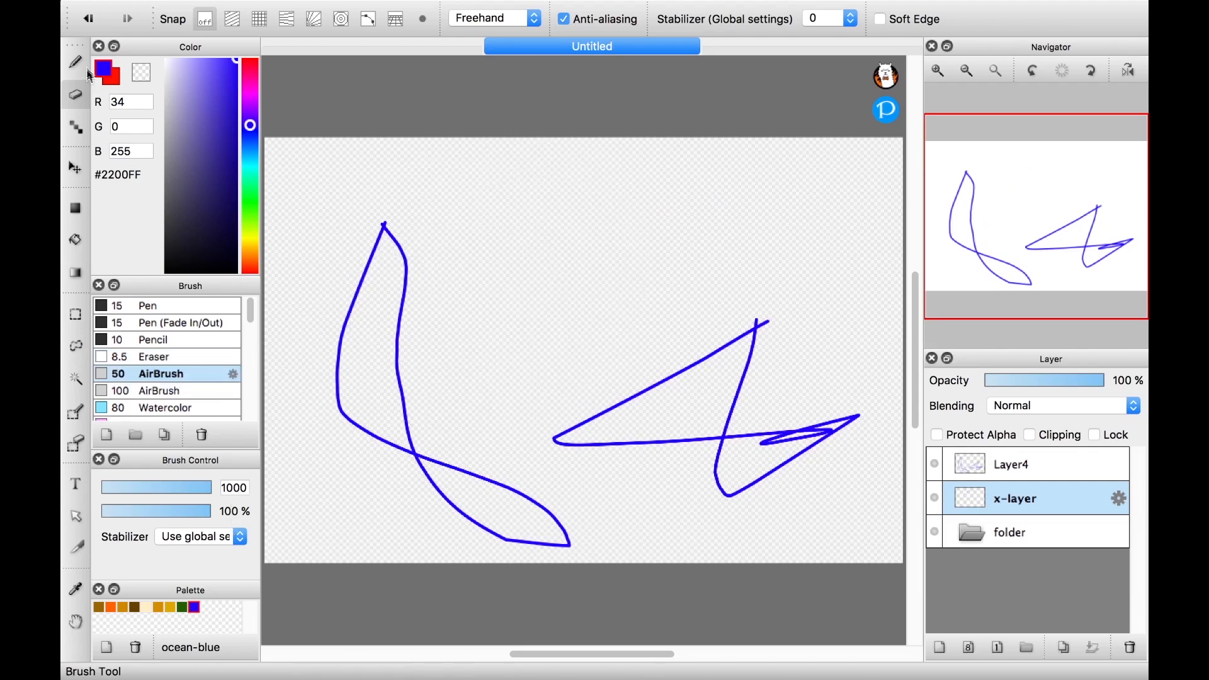
key(b)
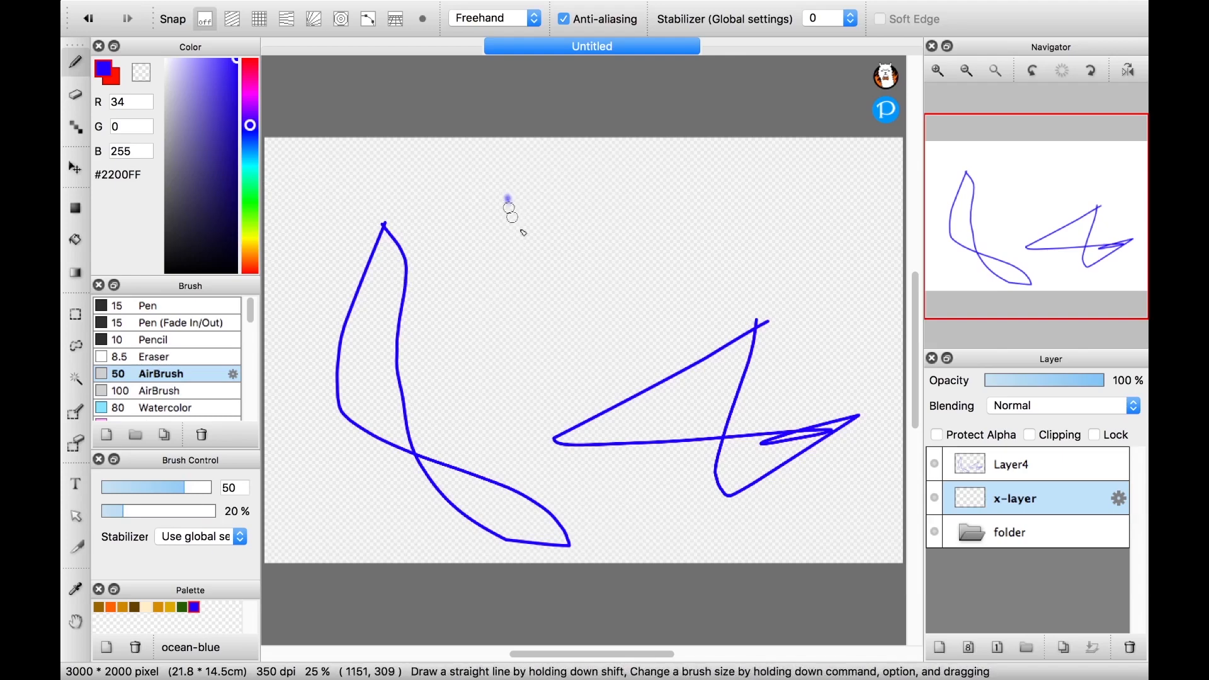
mouse_move(507, 197)
mouse_down()
mouse_move(546, 251)
mouse_move(627, 269)
mouse_move(741, 245)
mouse_move(831, 250)
mouse_move(858, 269)
mouse_up()
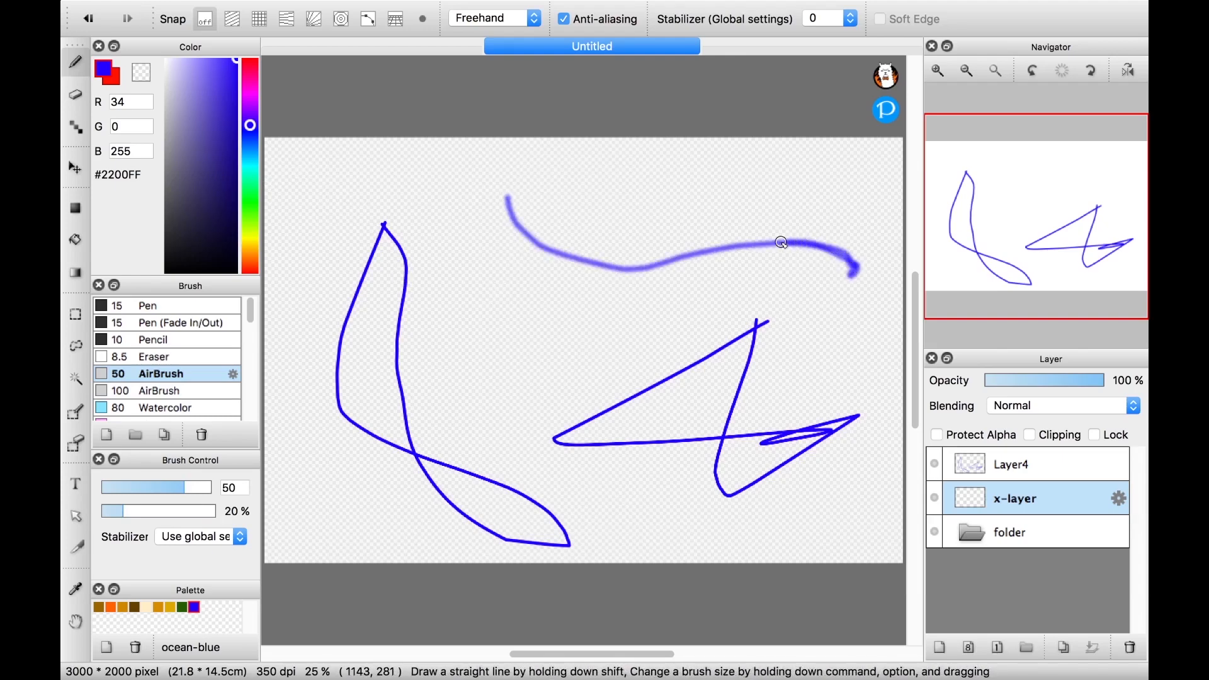
click(133, 393)
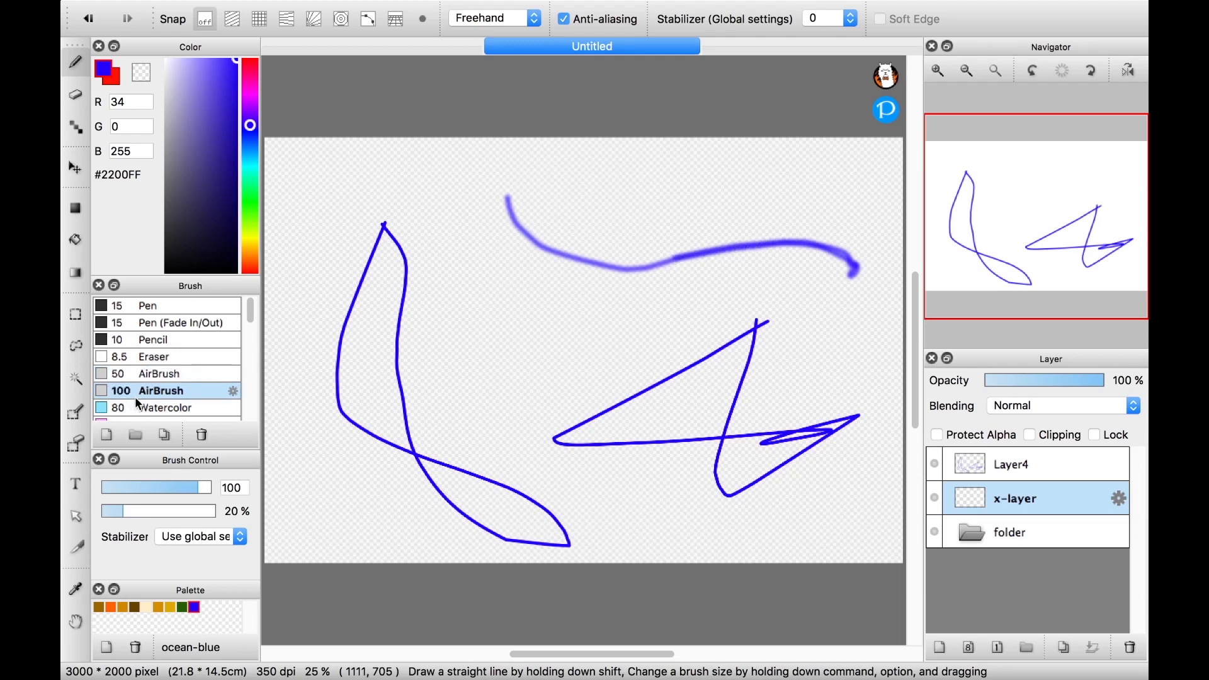
mouse_move(590, 206)
mouse_down()
mouse_move(537, 327)
mouse_move(459, 259)
mouse_move(616, 324)
mouse_up()
Paint a red (#FF1200) vertical bar below the loop with the size 80 Watercolor brush and blend blue (#2200FF) strokes over it
scroll(205, 371, down, 3)
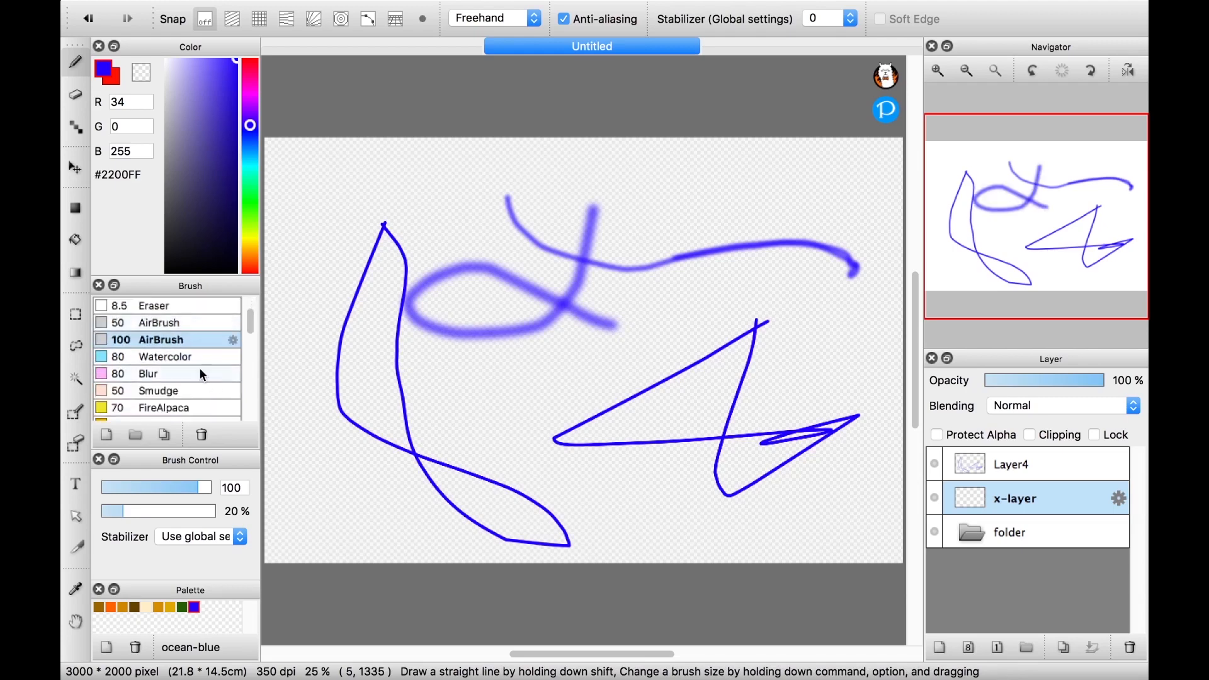
click(183, 359)
click(120, 75)
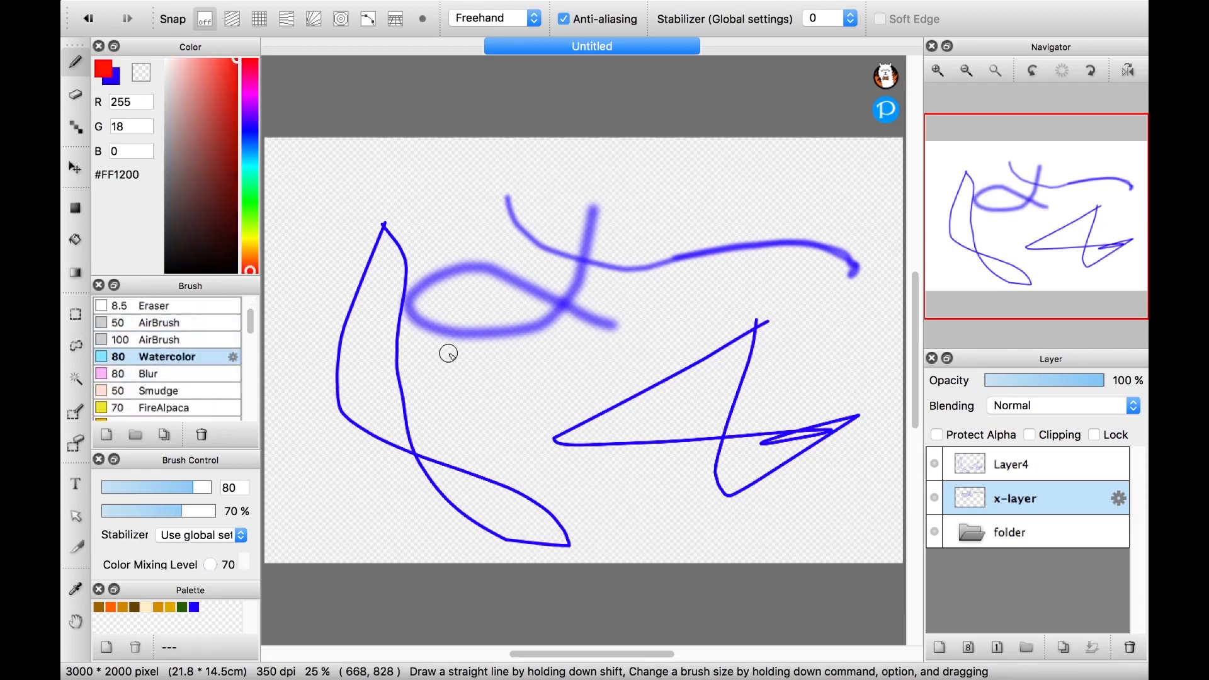
mouse_move(504, 368)
mouse_down()
mouse_move(507, 448)
mouse_move(508, 424)
mouse_up()
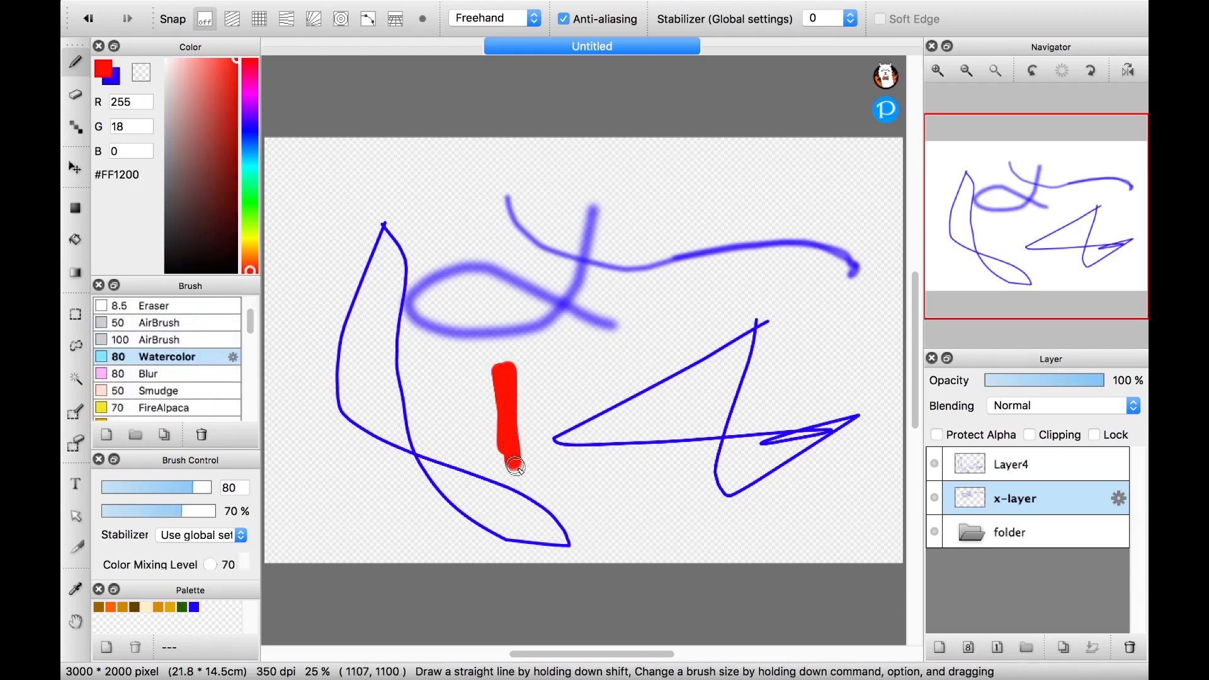
mouse_move(515, 466)
mouse_down()
mouse_move(520, 376)
mouse_move(523, 416)
mouse_move(573, 372)
mouse_move(522, 395)
mouse_up()
click(115, 84)
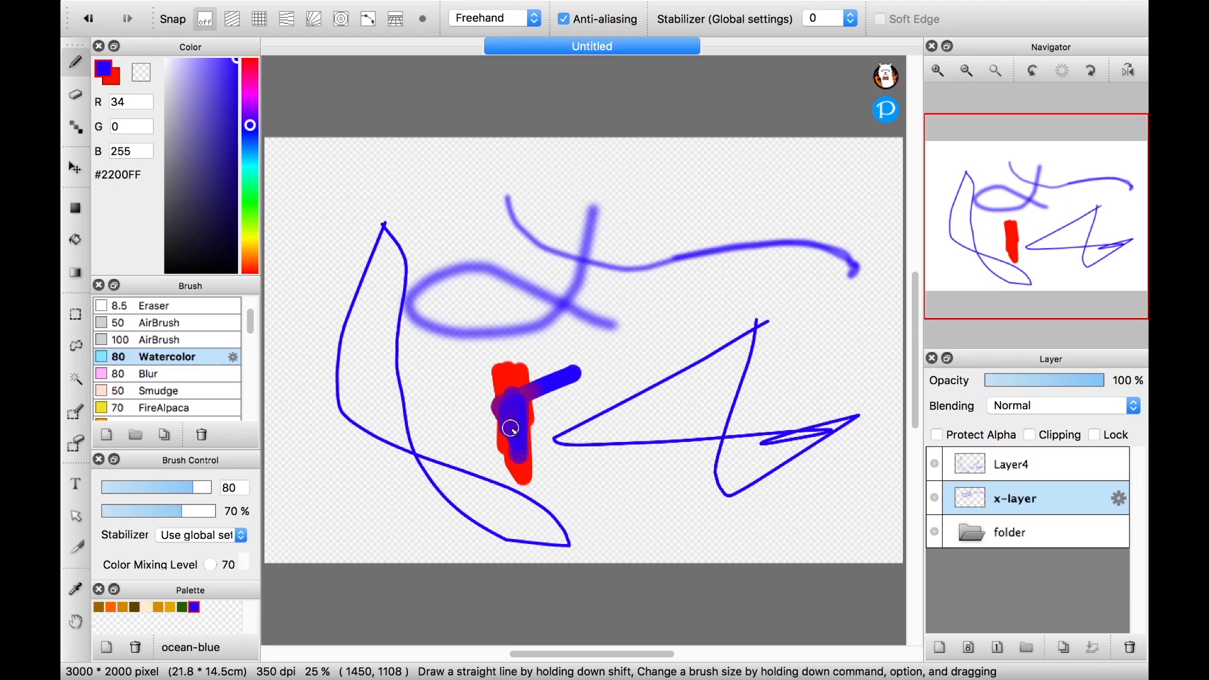
drag(517, 398, 507, 378)
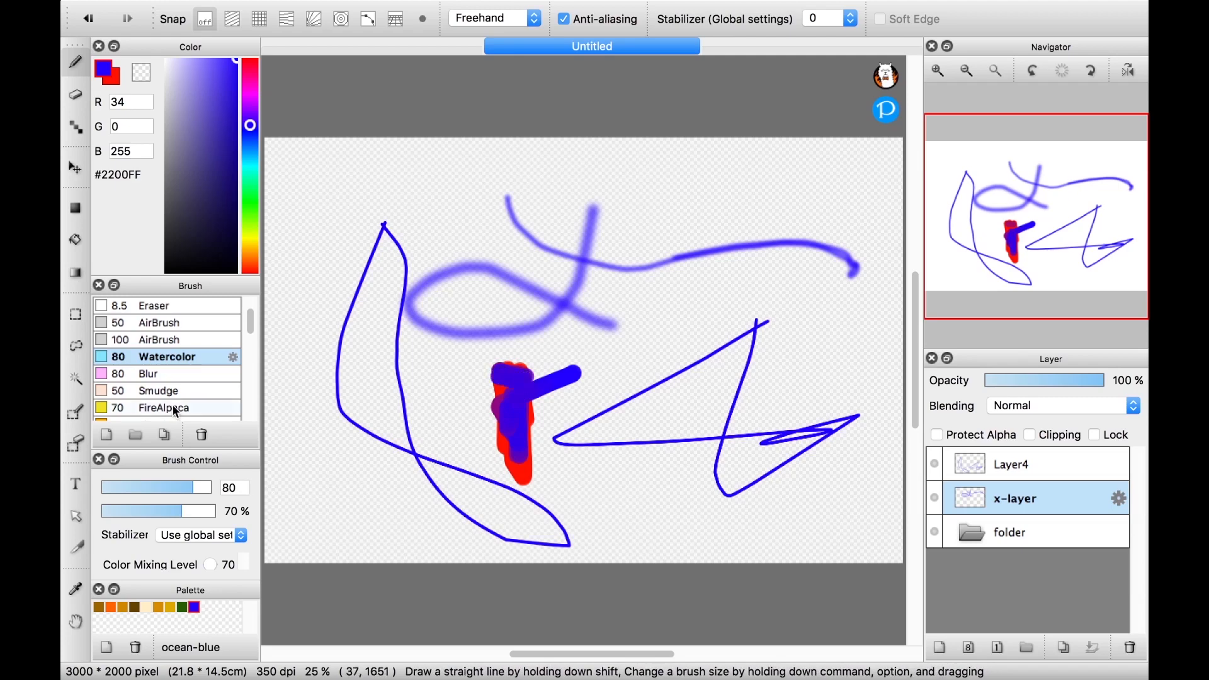
Sketch a small blue bird above the airbrush loop with the size 10 Pencil
click(149, 374)
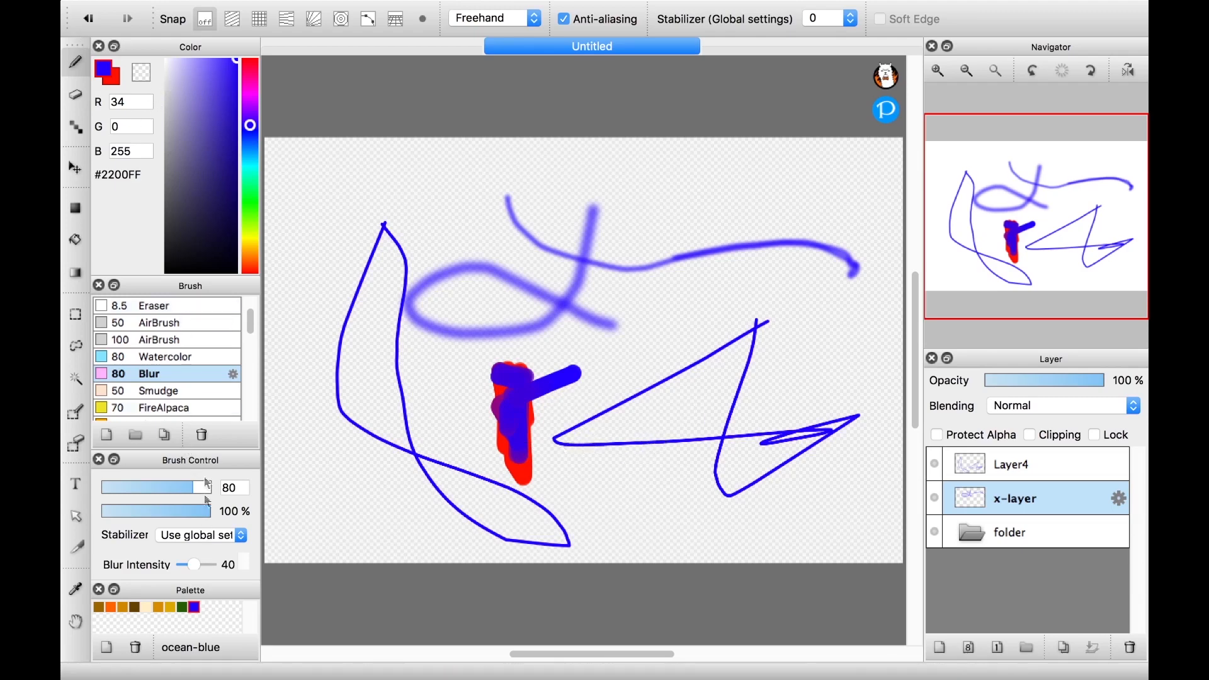
scroll(171, 315, up, 1)
click(167, 301)
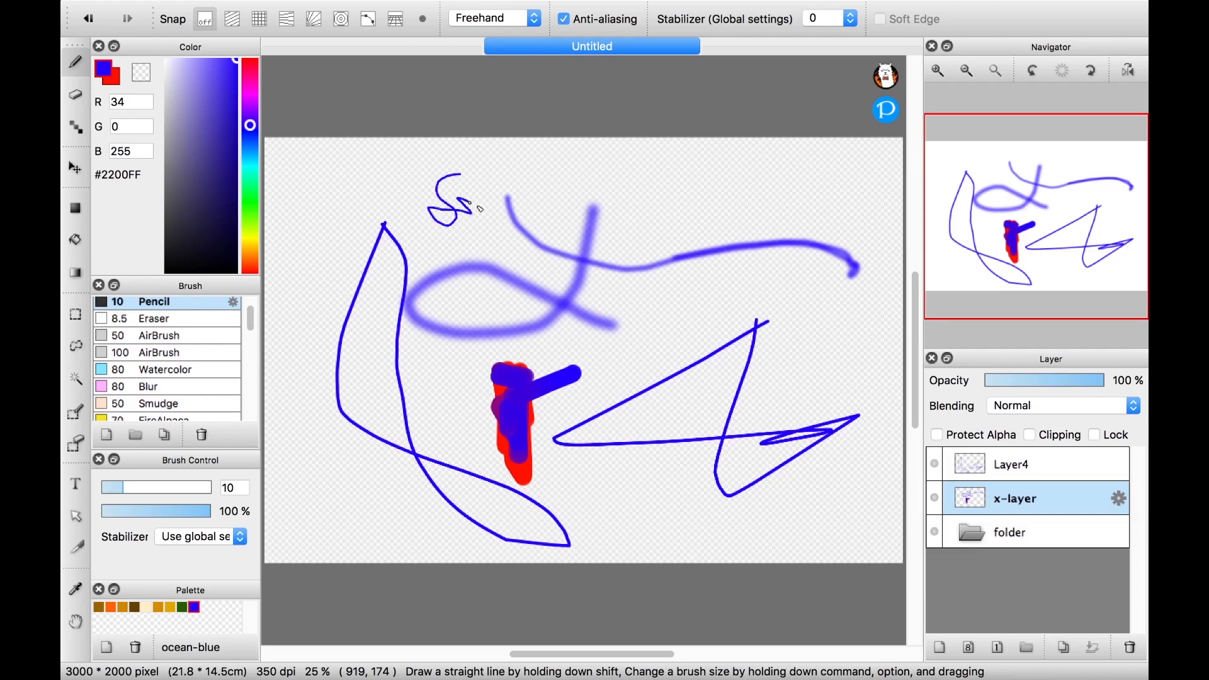
drag(464, 194, 461, 175)
click(455, 182)
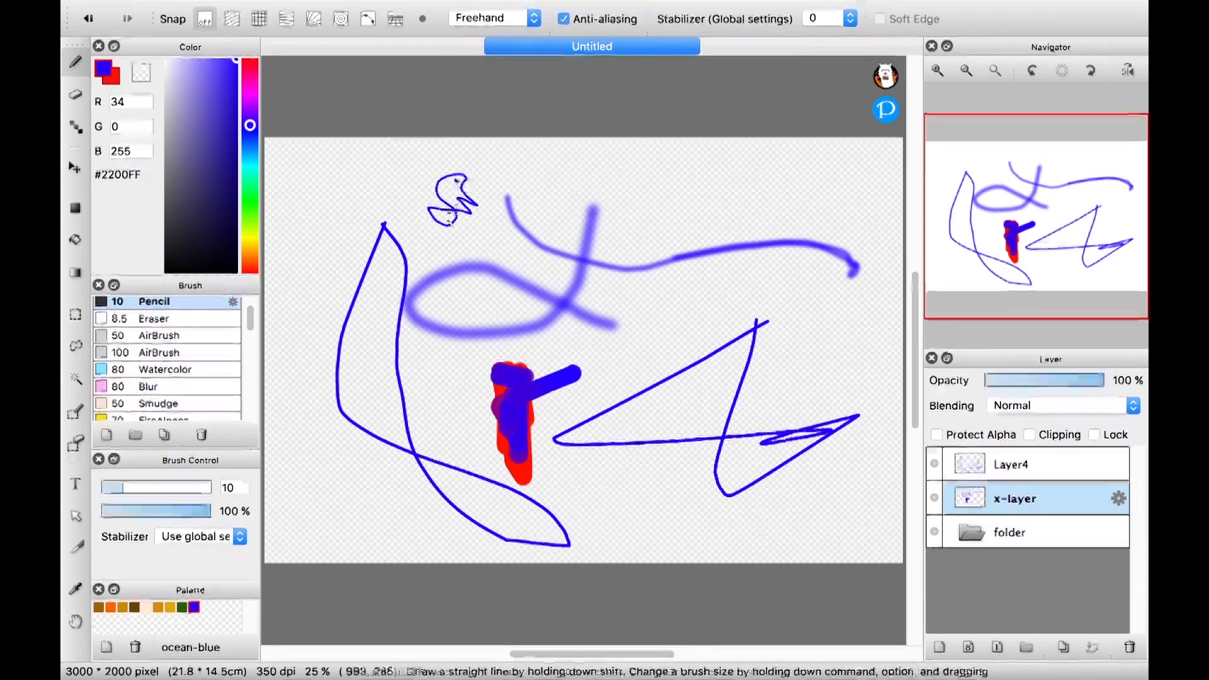
mouse_move(454, 222)
mouse_down()
mouse_move(452, 232)
mouse_move(408, 212)
mouse_move(441, 202)
mouse_up()
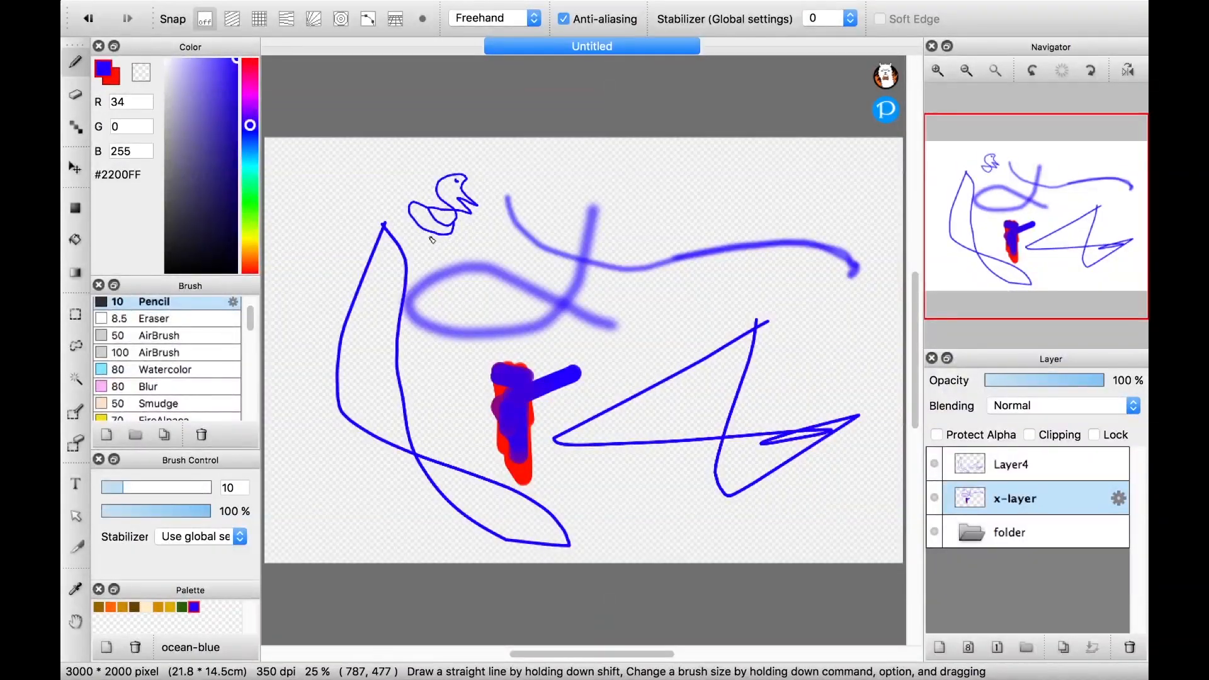
Soften the small bird's lines with the size 80 Blur brush and smear them with the size 50 Smudge brush
click(159, 385)
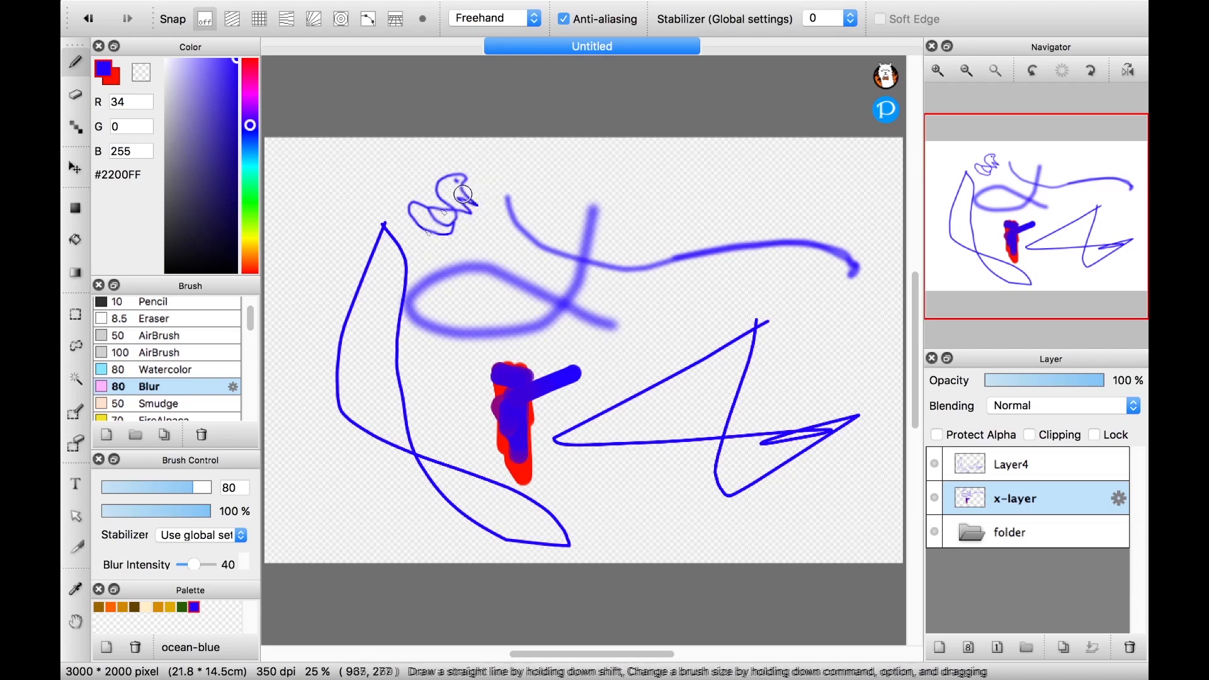
scroll(157, 372, down, 2)
click(173, 383)
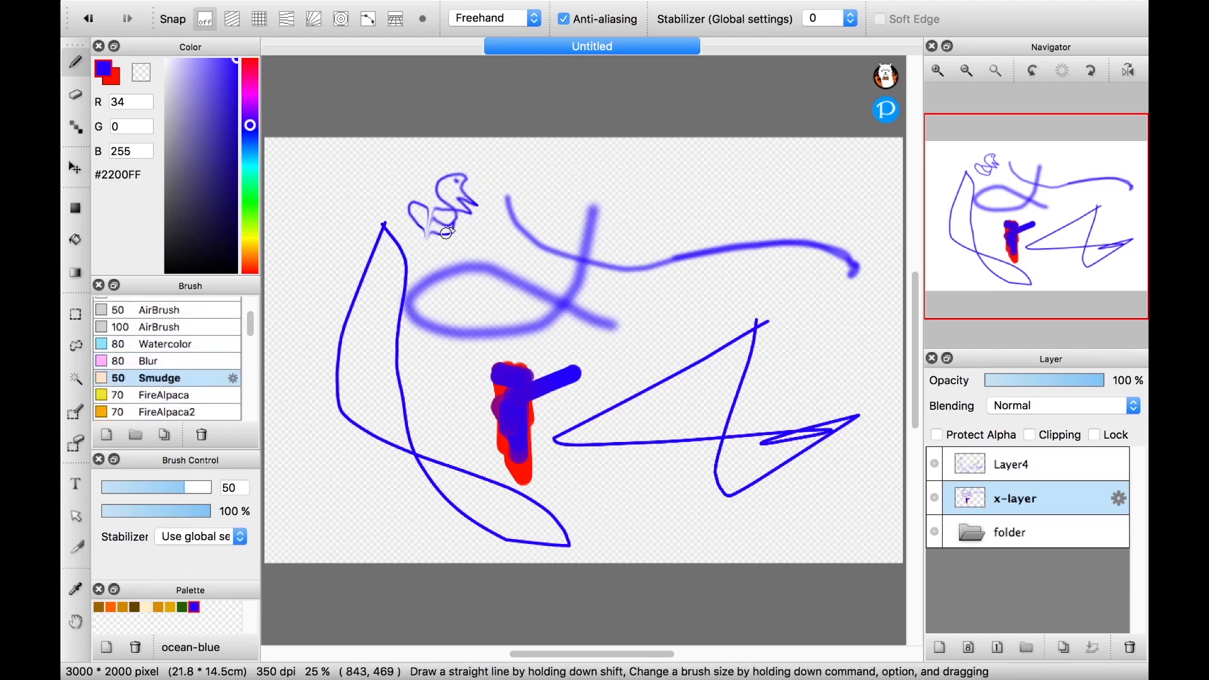
drag(445, 248, 446, 250)
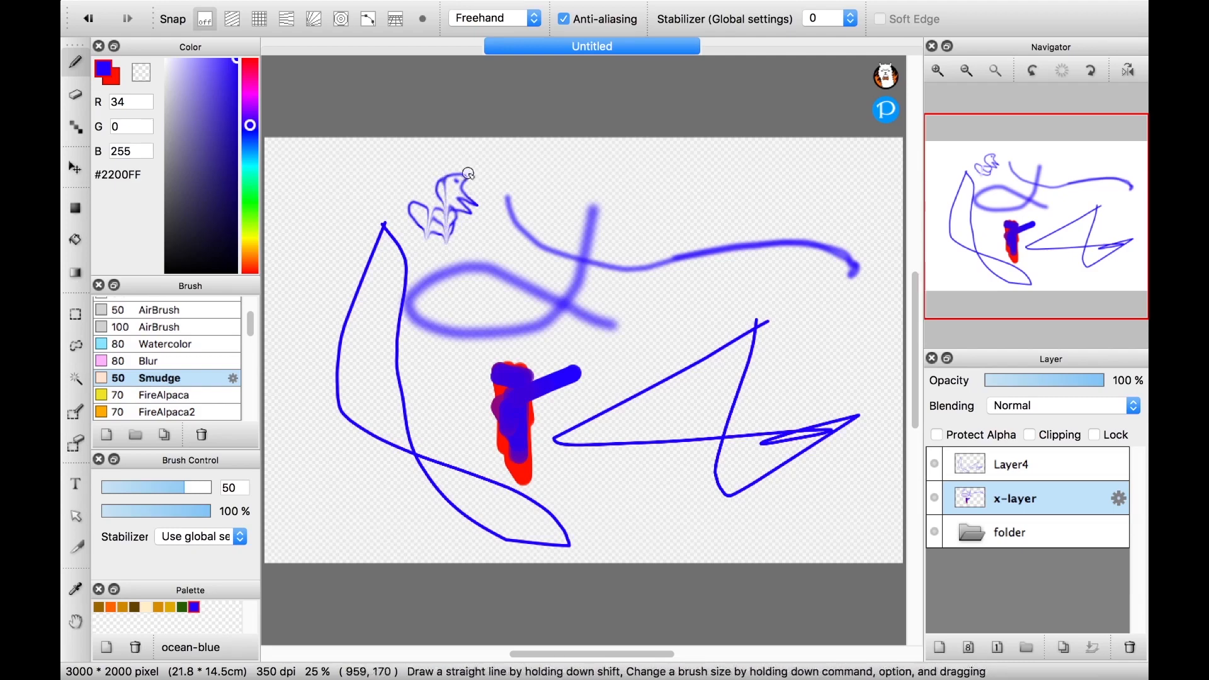
drag(465, 171, 466, 222)
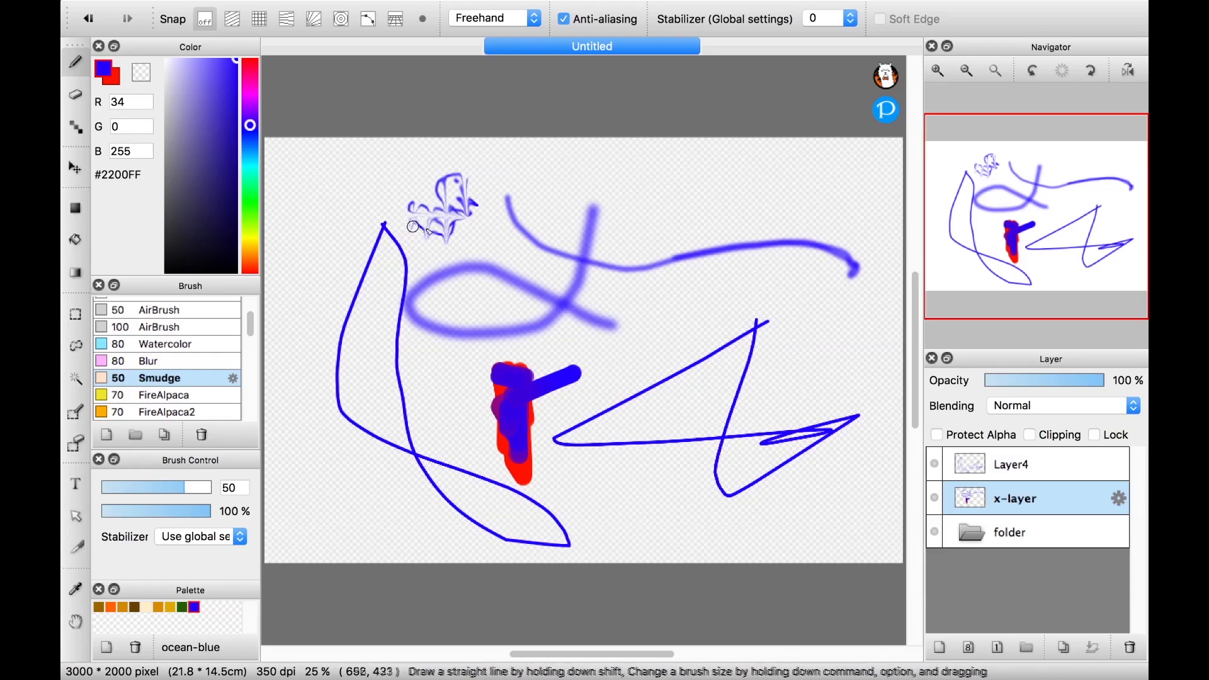
mouse_move(412, 228)
mouse_down()
mouse_move(487, 231)
mouse_move(428, 201)
mouse_move(484, 200)
mouse_move(423, 183)
mouse_move(477, 188)
mouse_up()
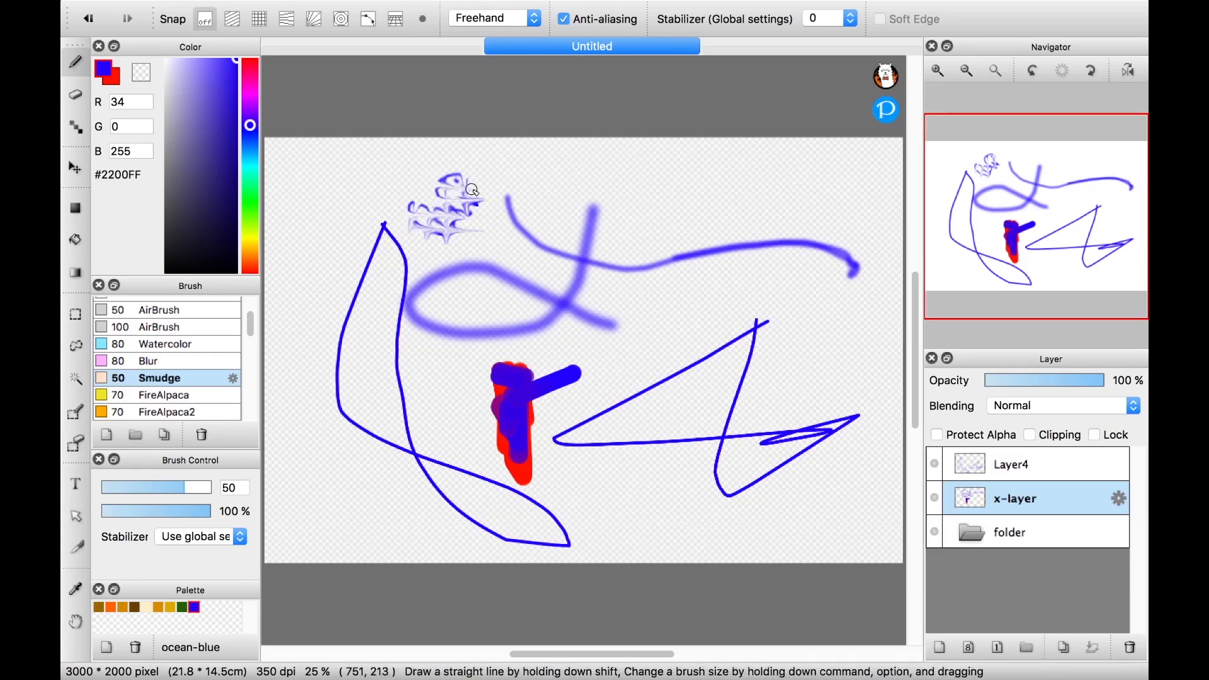
Draw a winding spiral with the size 70 FireAlpaca brush and fill the canvas's left side and lower part with FireAlpaca2 strokes
click(178, 397)
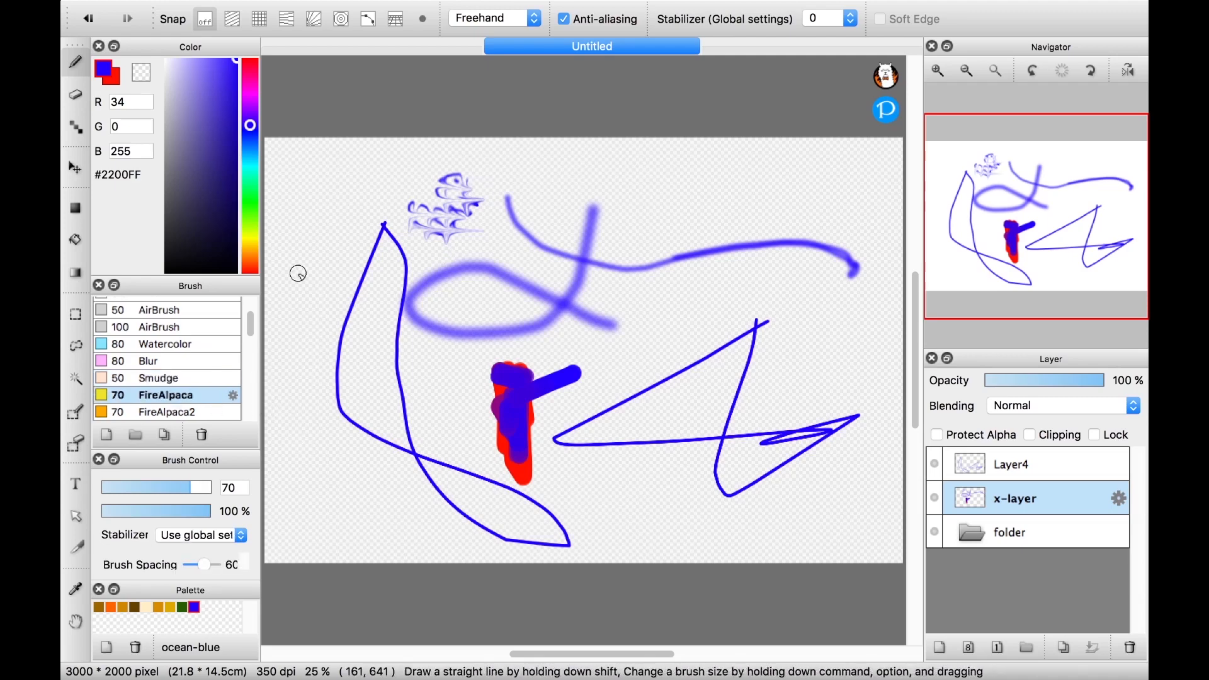
mouse_move(298, 274)
mouse_down()
mouse_move(680, 276)
mouse_move(772, 289)
mouse_move(787, 309)
mouse_move(787, 328)
mouse_move(769, 339)
mouse_move(648, 301)
mouse_move(511, 311)
mouse_move(522, 346)
mouse_move(697, 359)
mouse_up()
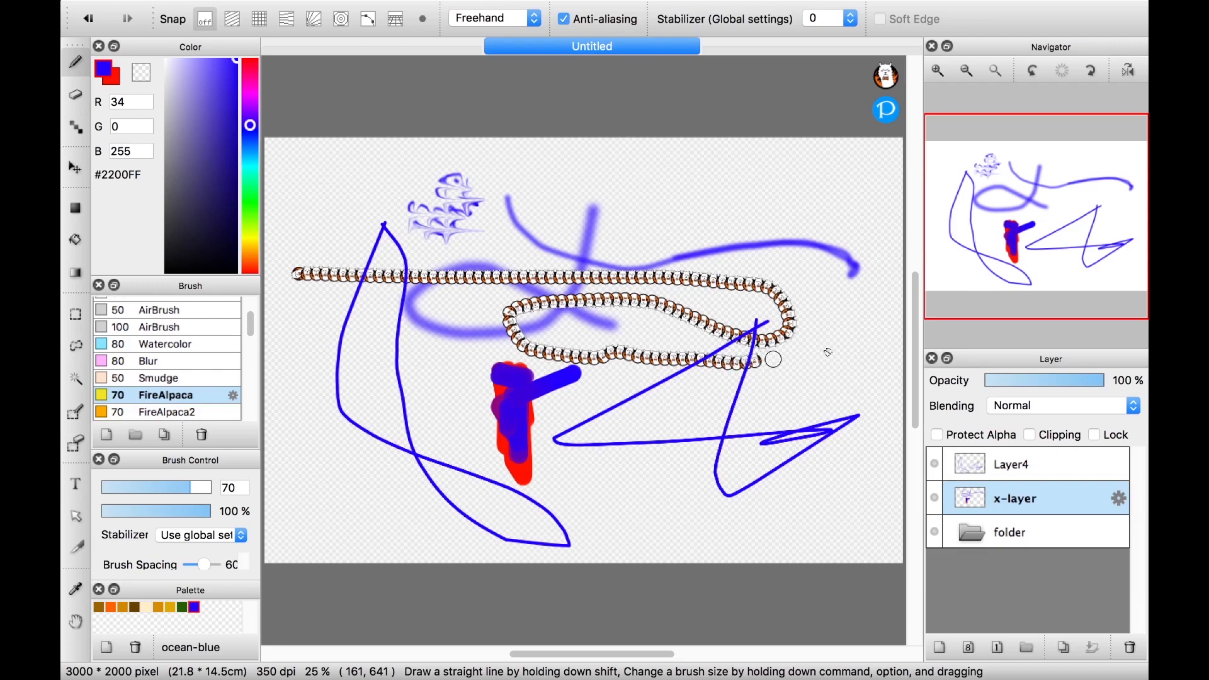
mouse_move(773, 360)
mouse_down()
mouse_move(763, 233)
mouse_move(524, 226)
mouse_move(403, 297)
mouse_move(436, 359)
mouse_up()
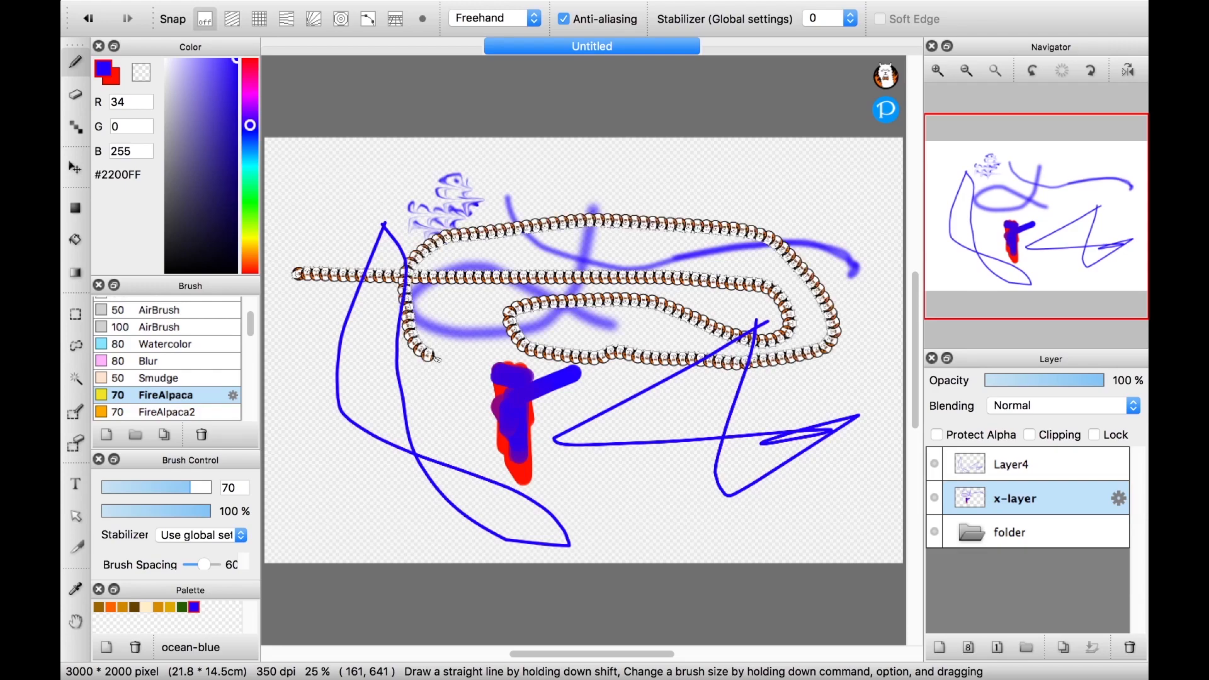
click(189, 413)
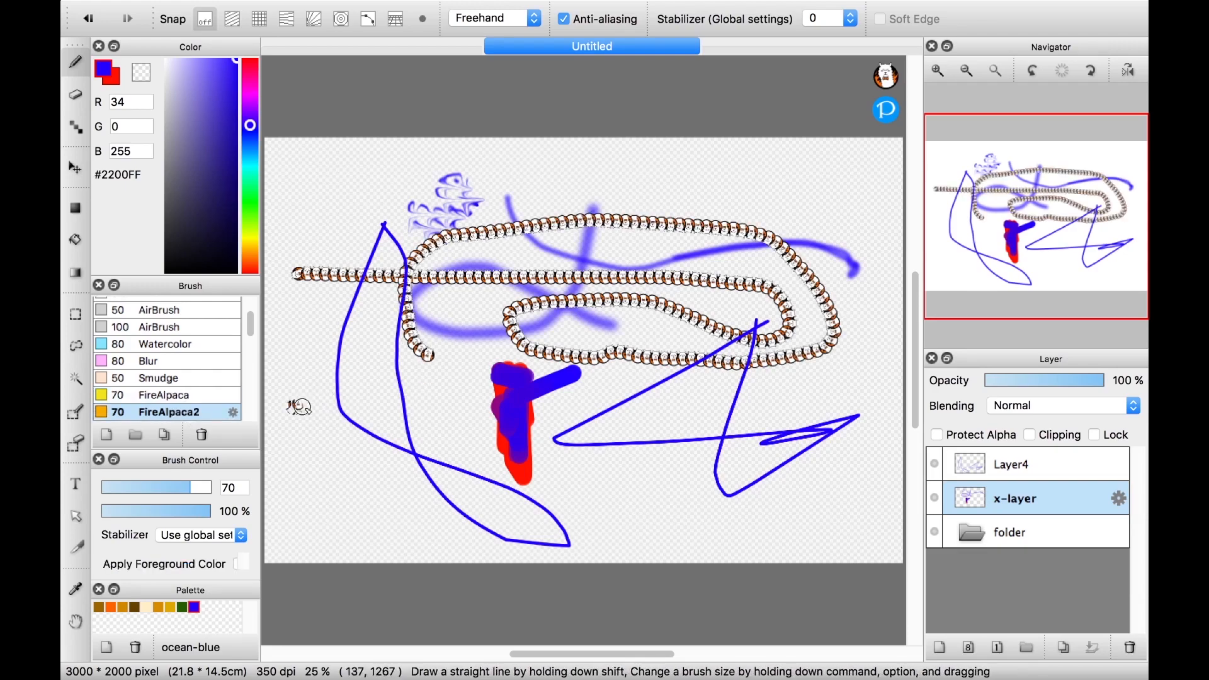
mouse_move(299, 406)
mouse_down()
mouse_move(409, 428)
mouse_move(479, 468)
mouse_move(574, 478)
mouse_up()
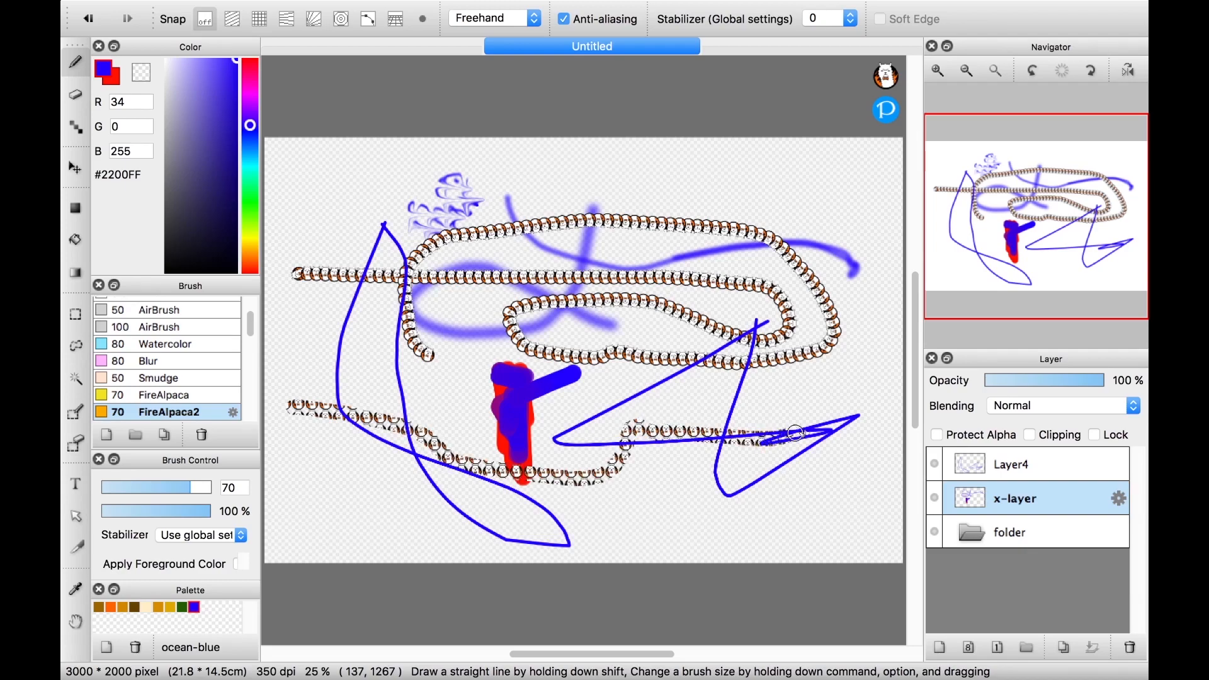
mouse_move(813, 401)
mouse_down()
mouse_move(370, 403)
mouse_move(330, 391)
mouse_move(331, 313)
mouse_move(361, 383)
mouse_move(345, 328)
mouse_move(363, 354)
mouse_move(446, 327)
mouse_move(361, 311)
mouse_move(392, 280)
mouse_move(491, 289)
mouse_move(496, 321)
mouse_move(529, 343)
mouse_move(456, 343)
mouse_up()
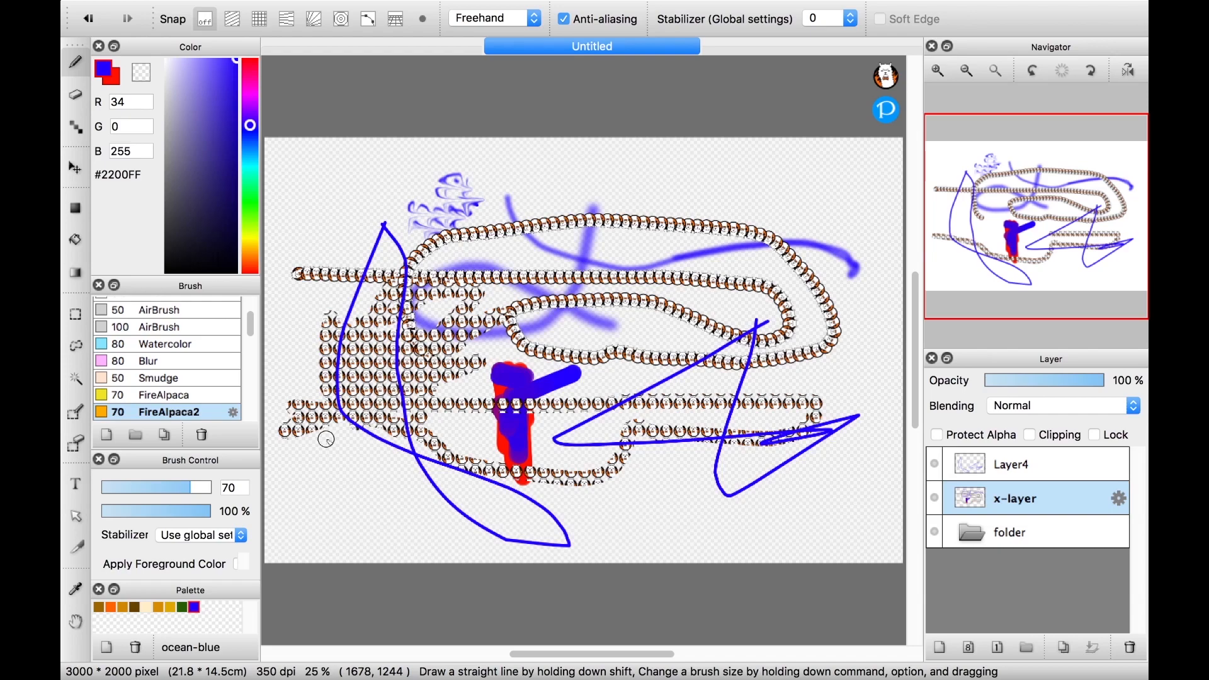
Scatter a wavy line along the canvas's lower edge with the size 100 Leaf brush and add a short Leaf2 stroke above it
scroll(165, 411, down, 3)
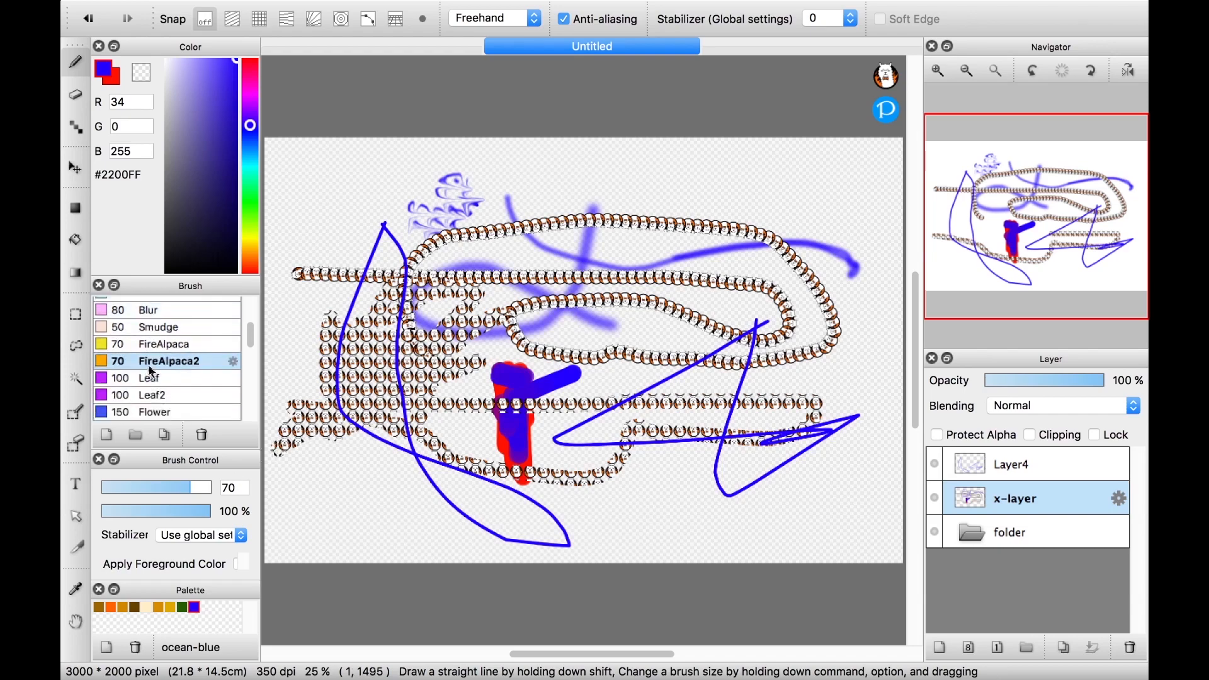
click(154, 377)
mouse_move(306, 513)
mouse_down()
mouse_move(487, 551)
mouse_move(542, 545)
mouse_move(600, 507)
mouse_move(699, 518)
mouse_up()
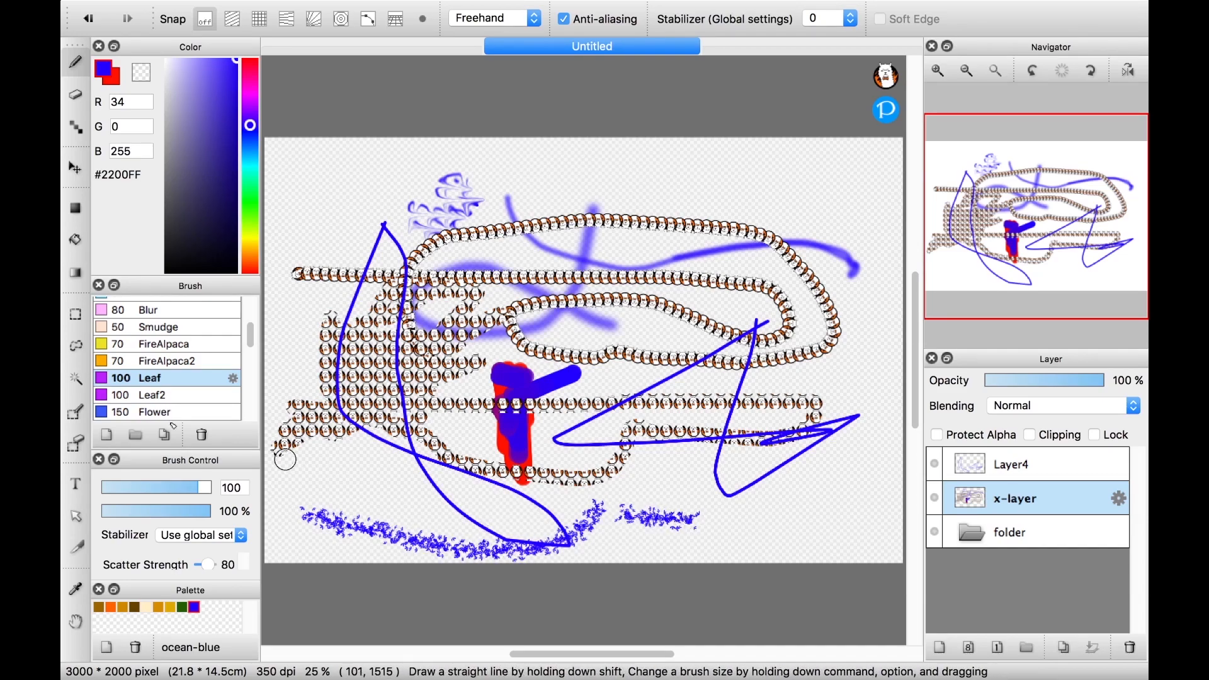
click(154, 395)
drag(321, 469, 423, 504)
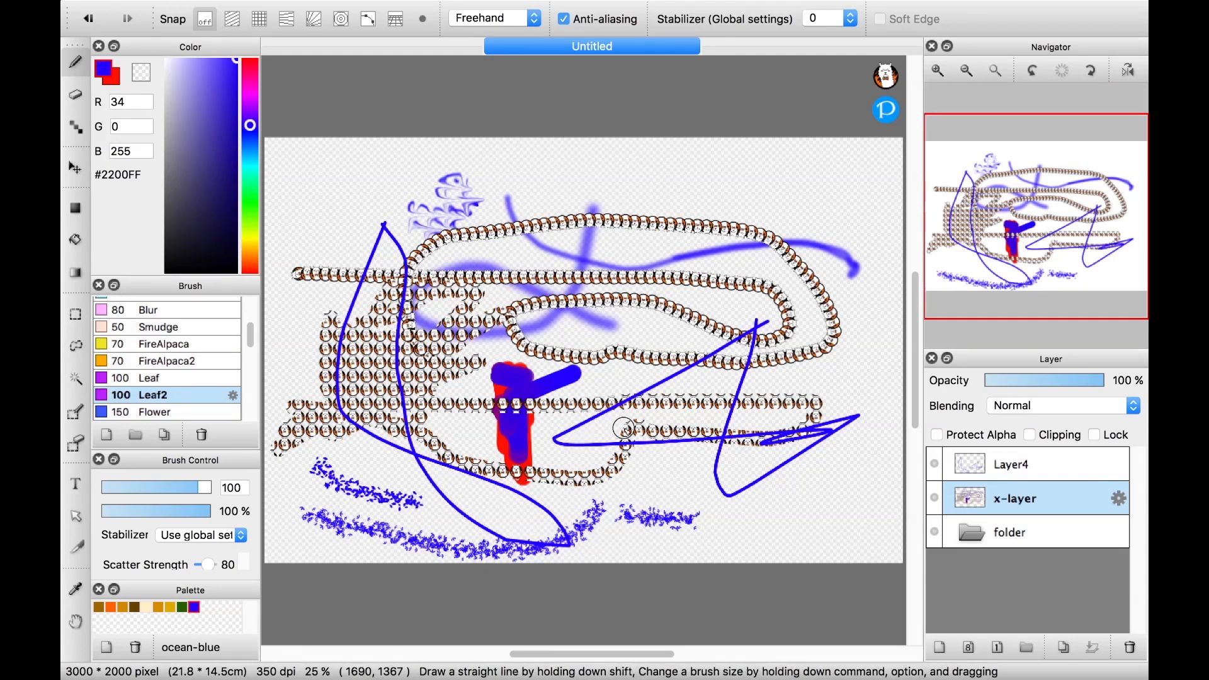
Reduce the drawing to an empty x-layer by deleting the other layers and artwork, and paint a curved size 100 Leaf2 line
click(75, 95)
mouse_move(306, 192)
mouse_down()
mouse_move(609, 562)
mouse_move(693, 510)
mouse_up()
click(1033, 465)
click(1132, 653)
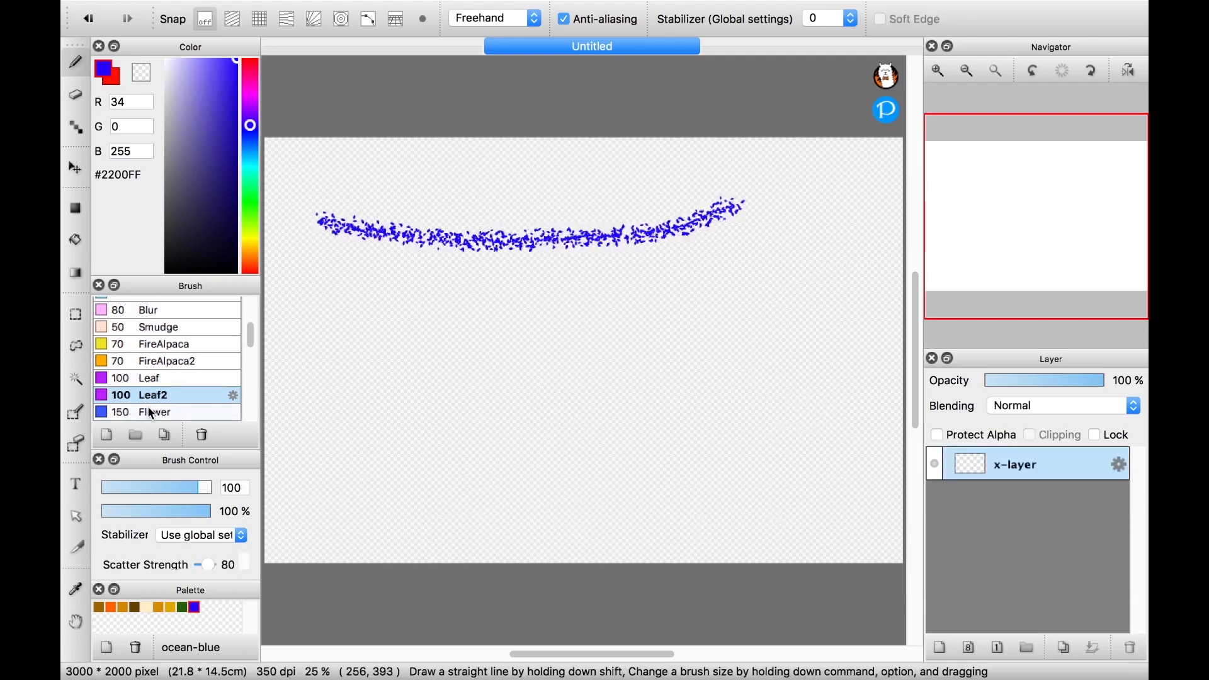
Try scattered strokes with the size 150 Flower brush below the leaf line and undo them
click(151, 413)
mouse_move(315, 275)
mouse_down()
mouse_move(515, 290)
mouse_move(763, 251)
mouse_move(666, 273)
mouse_move(409, 293)
mouse_move(326, 281)
mouse_move(510, 288)
mouse_move(697, 270)
mouse_move(470, 297)
mouse_move(837, 271)
mouse_move(306, 310)
mouse_move(869, 248)
mouse_move(388, 270)
mouse_up()
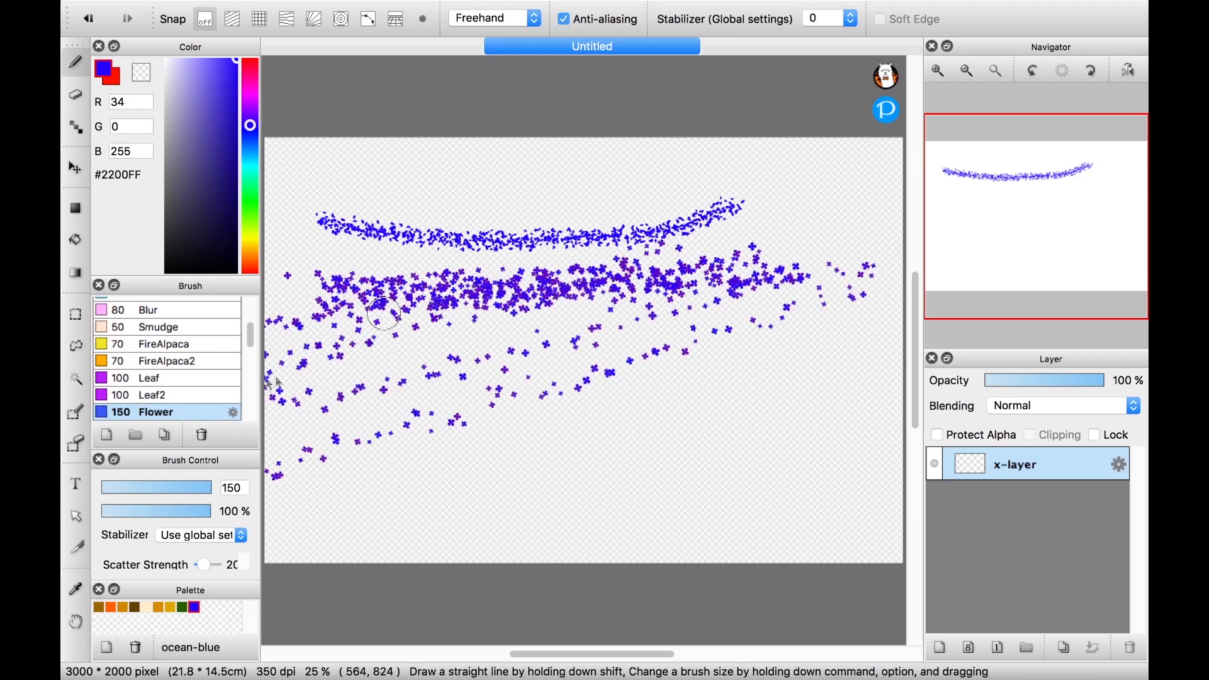
key(super+z)
Try rows of dots with the size 150 Particle brush below the leaf line and undo them
scroll(196, 387, down, 3)
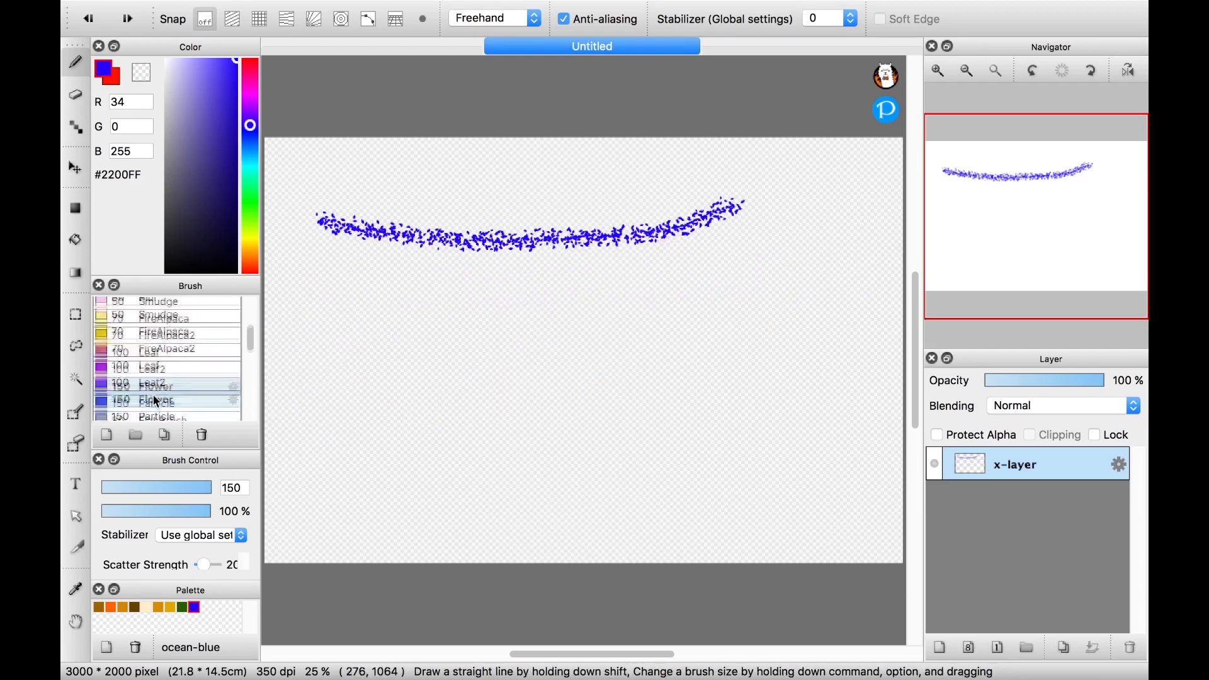
click(151, 366)
mouse_move(310, 327)
mouse_down()
mouse_move(785, 304)
mouse_move(318, 326)
mouse_move(750, 303)
mouse_up()
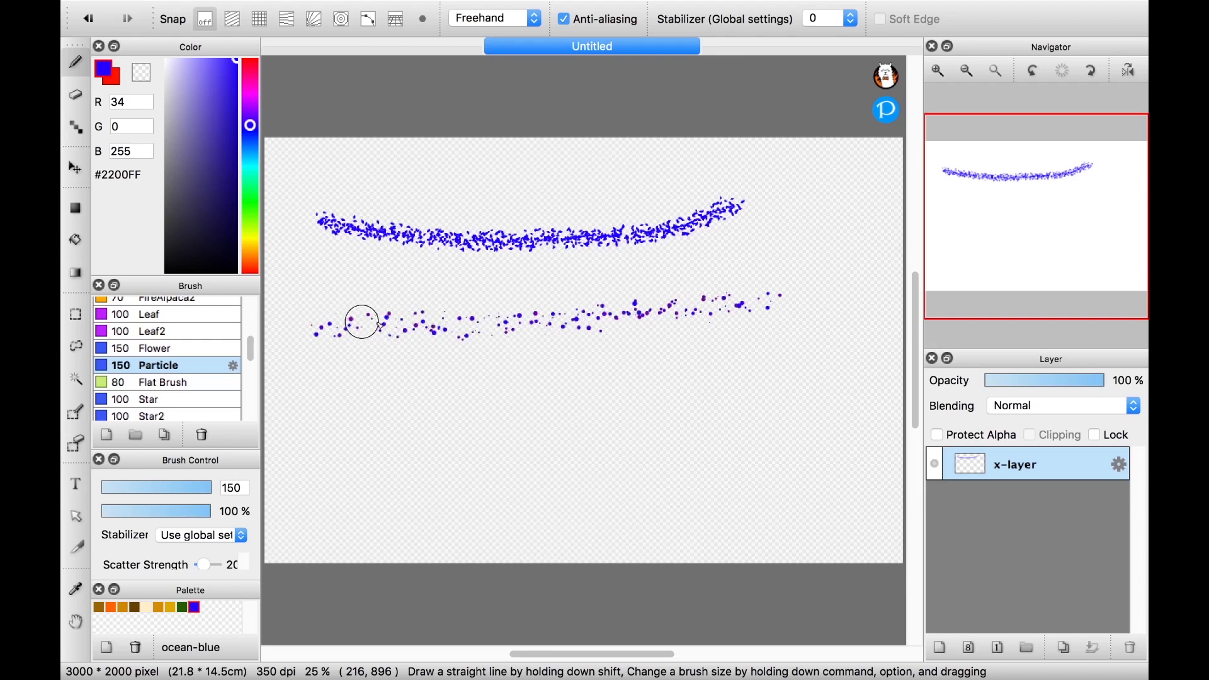
key(super+z)
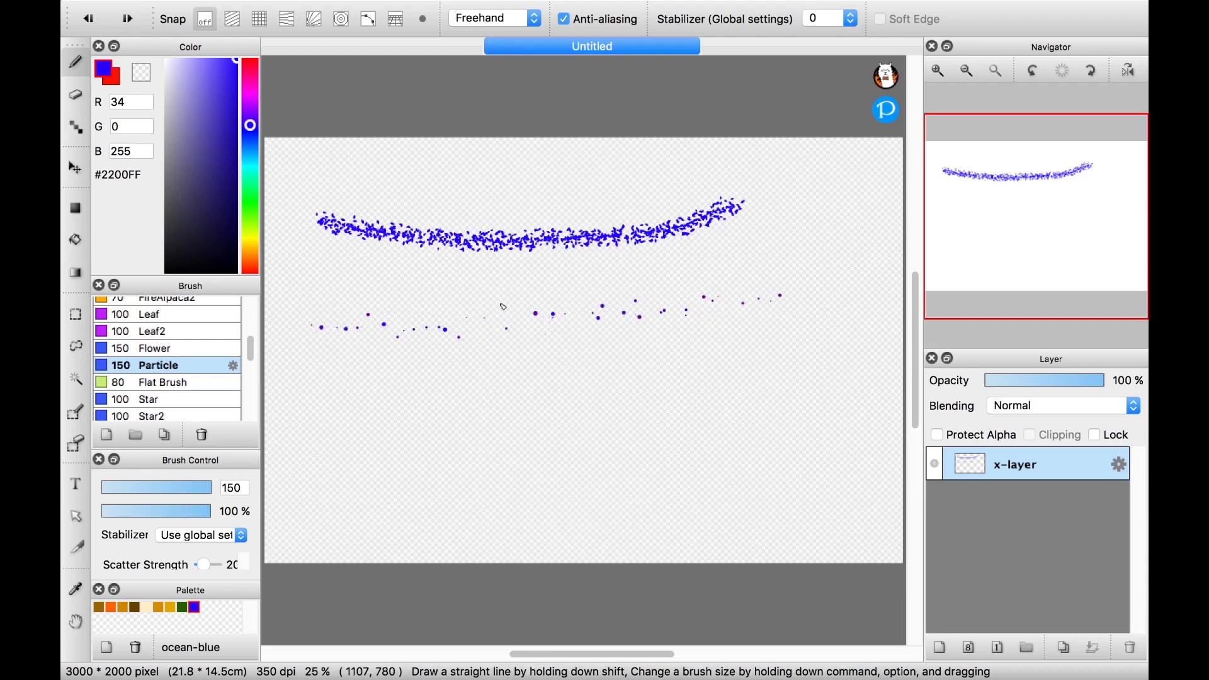
key(super+z)
Paint a long horizontal line below the leaf line and three short slanted strokes with the size 80 Flat Brush
click(180, 381)
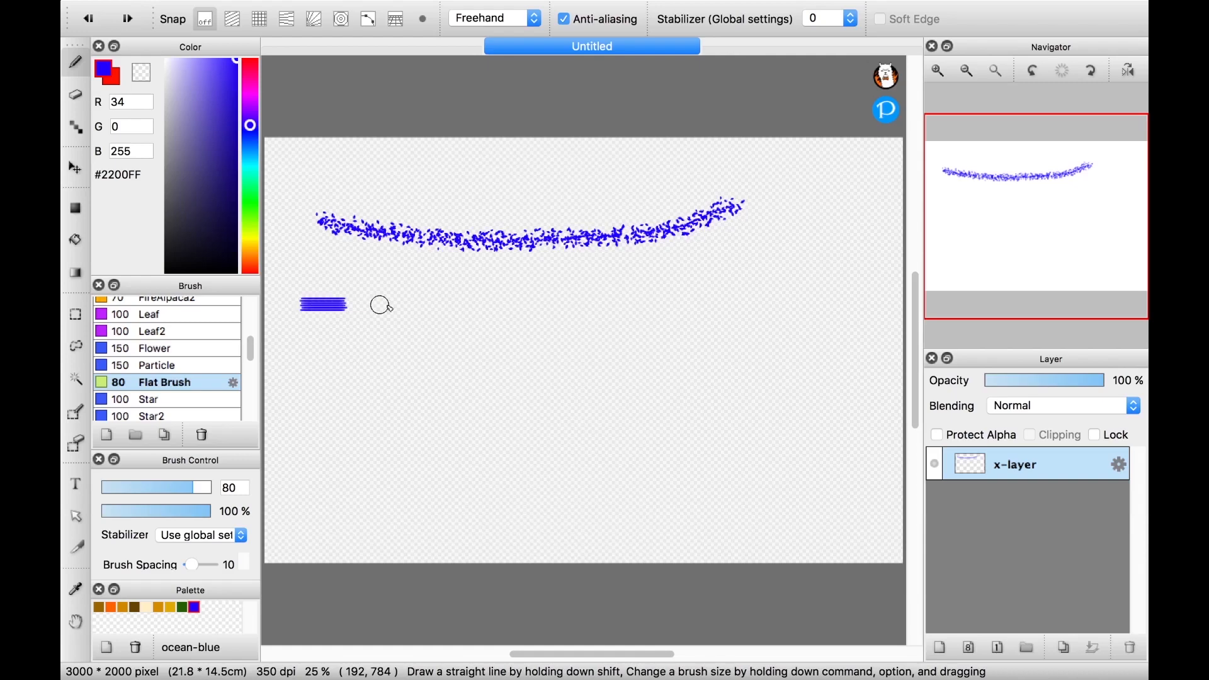
drag(381, 305, 836, 297)
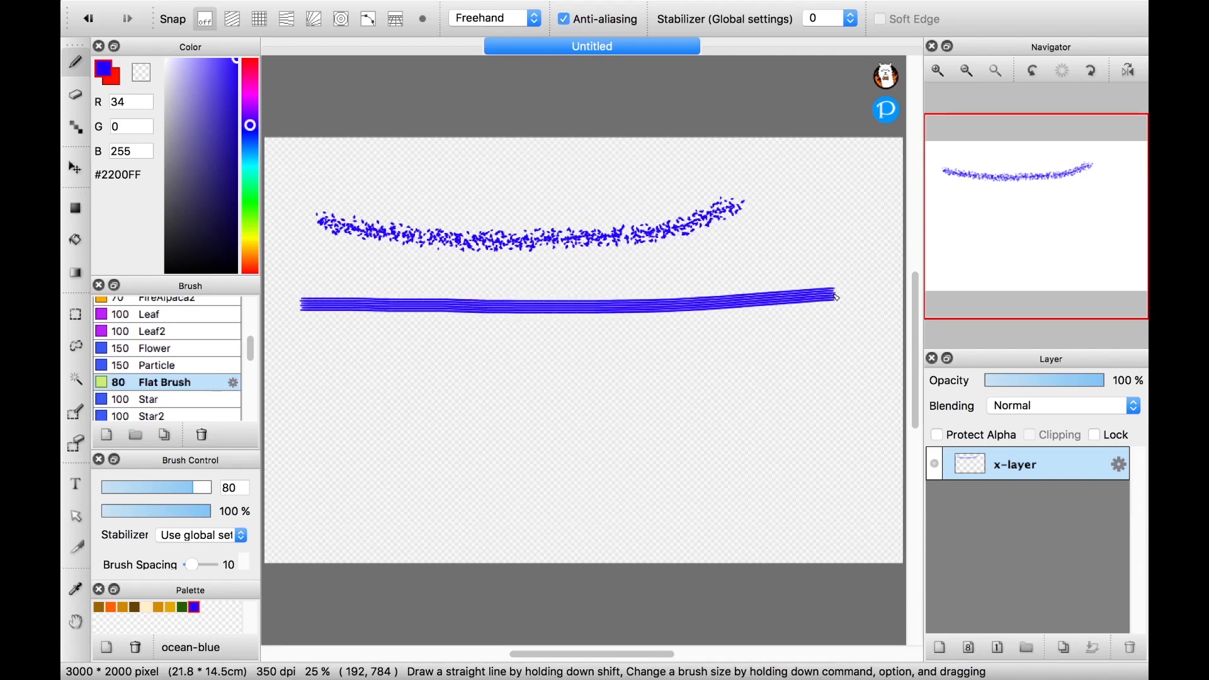
drag(609, 345, 631, 461)
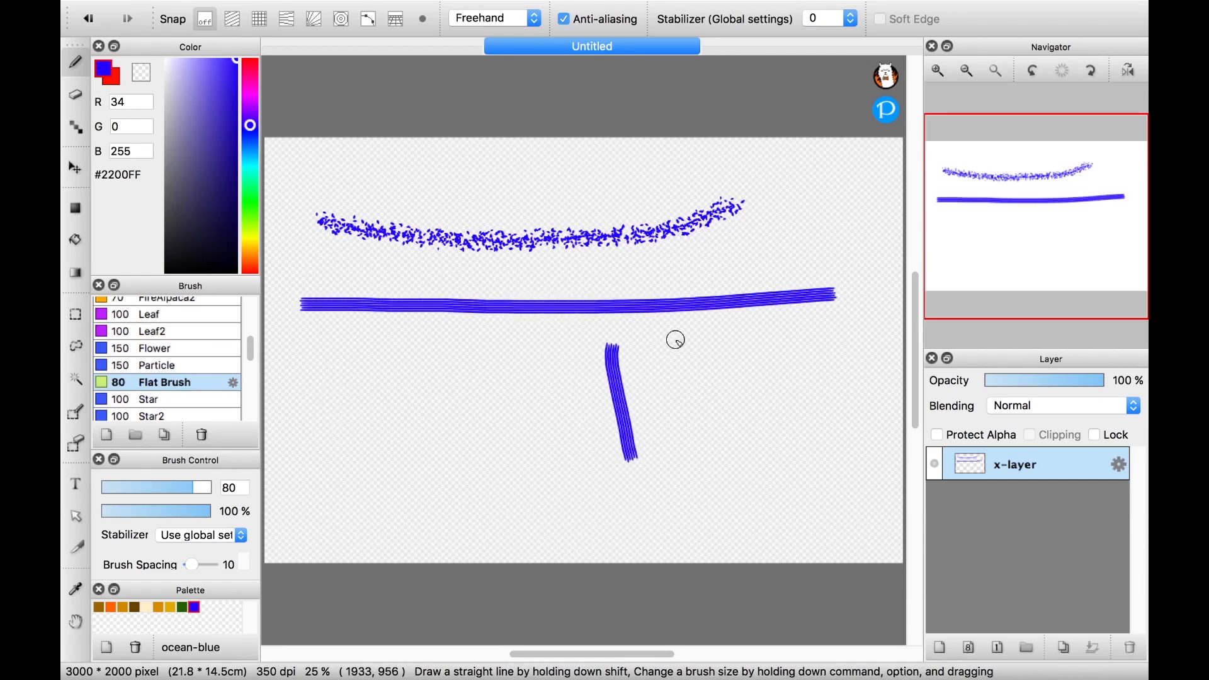
drag(675, 340, 725, 465)
drag(636, 358, 700, 463)
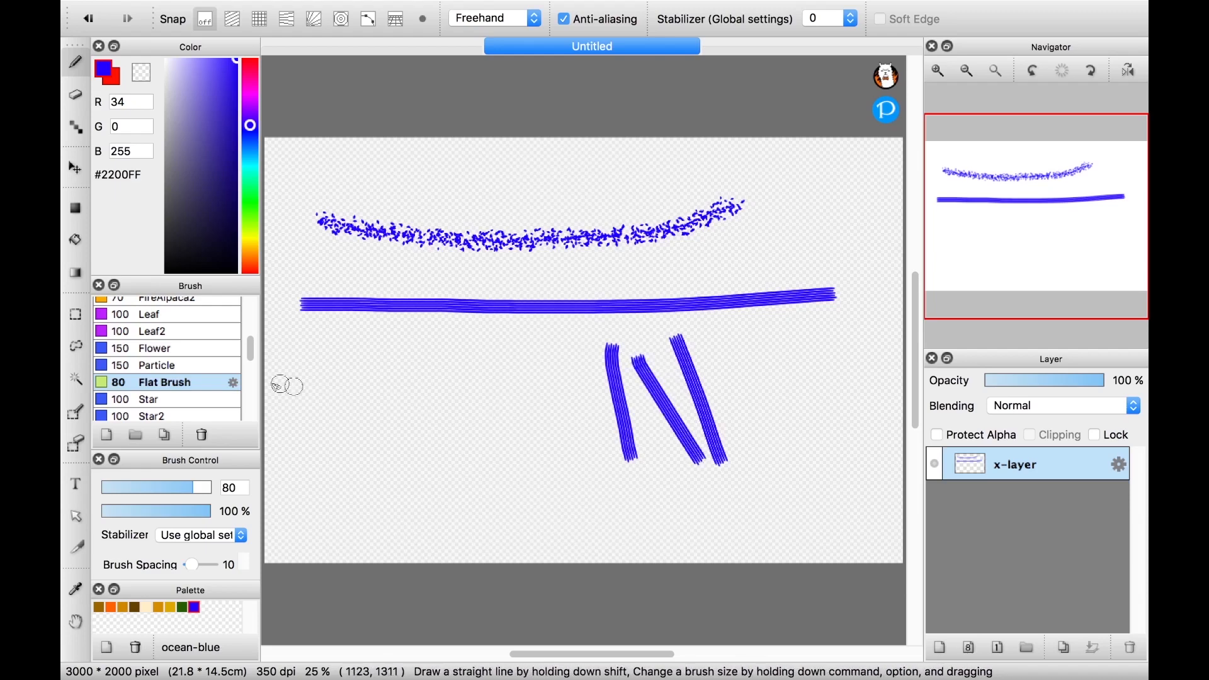
Try scattering small stars beside the slanted strokes with the size 100 Star brush and undo them
click(189, 399)
drag(292, 394, 515, 370)
drag(570, 417, 337, 409)
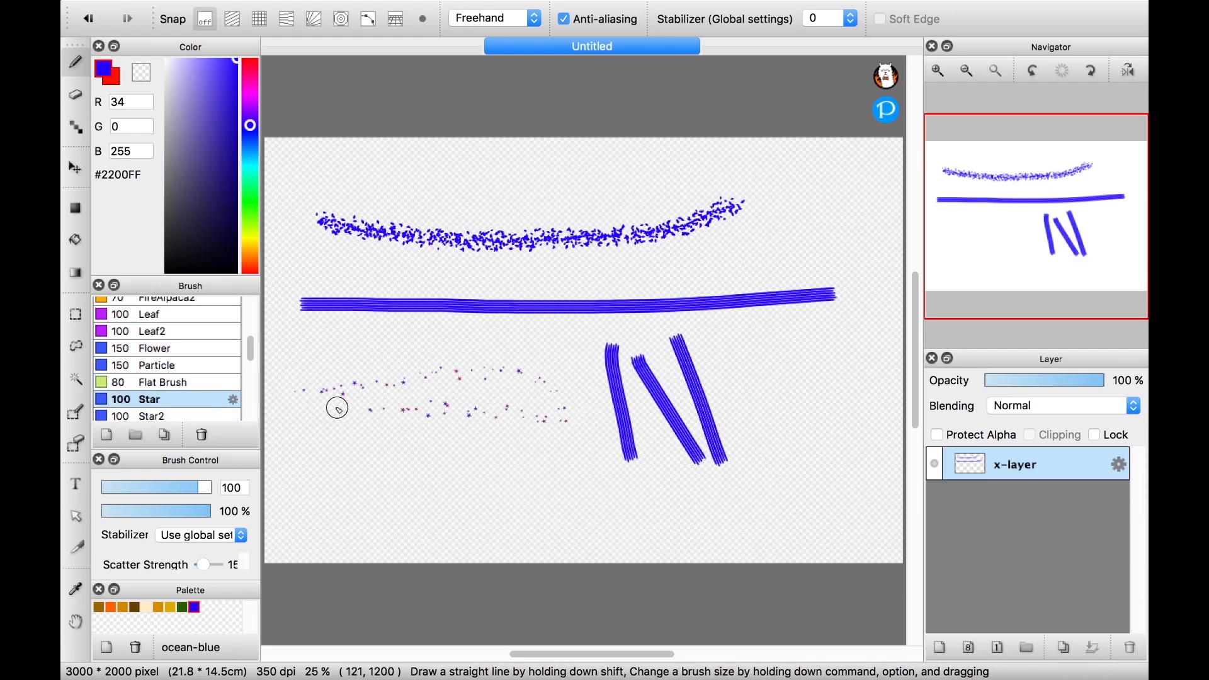
drag(485, 396, 370, 402)
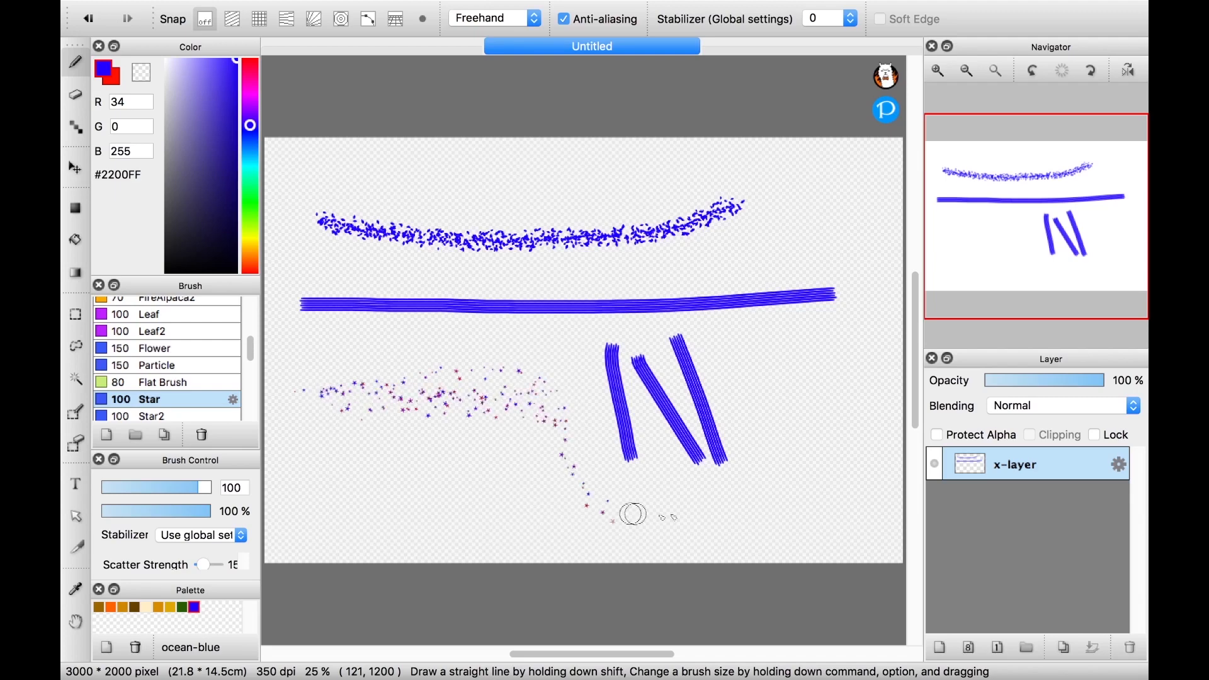
drag(632, 514, 699, 510)
key(super+z)
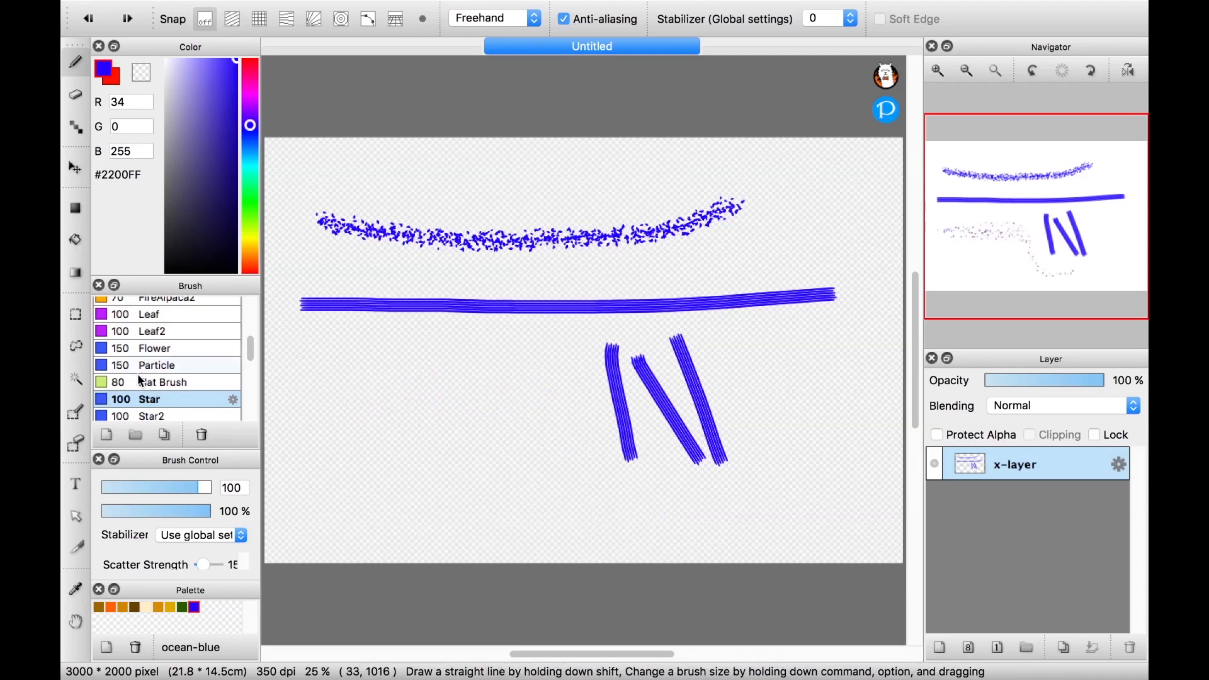
Scatter a band of stars with the size 100 Star2 brush and a band of Star3 outlines beneath it
scroll(141, 381, down, 1)
click(148, 392)
drag(285, 345, 501, 368)
drag(330, 370, 367, 389)
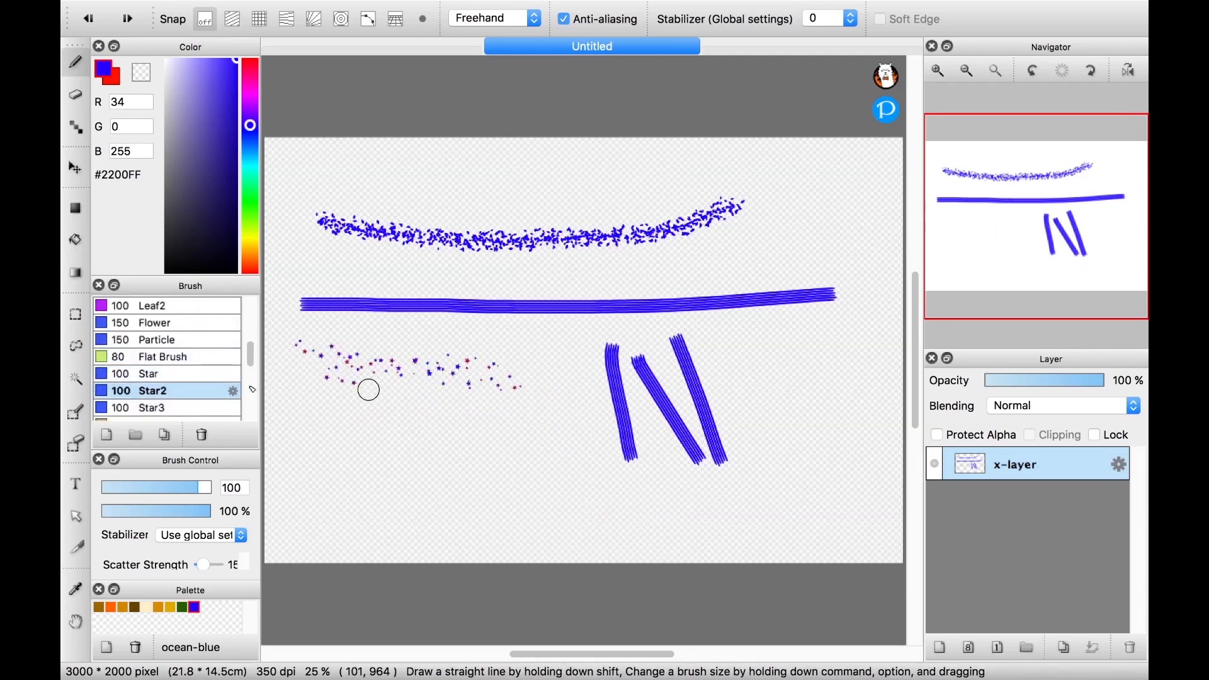
click(193, 407)
drag(295, 435, 541, 427)
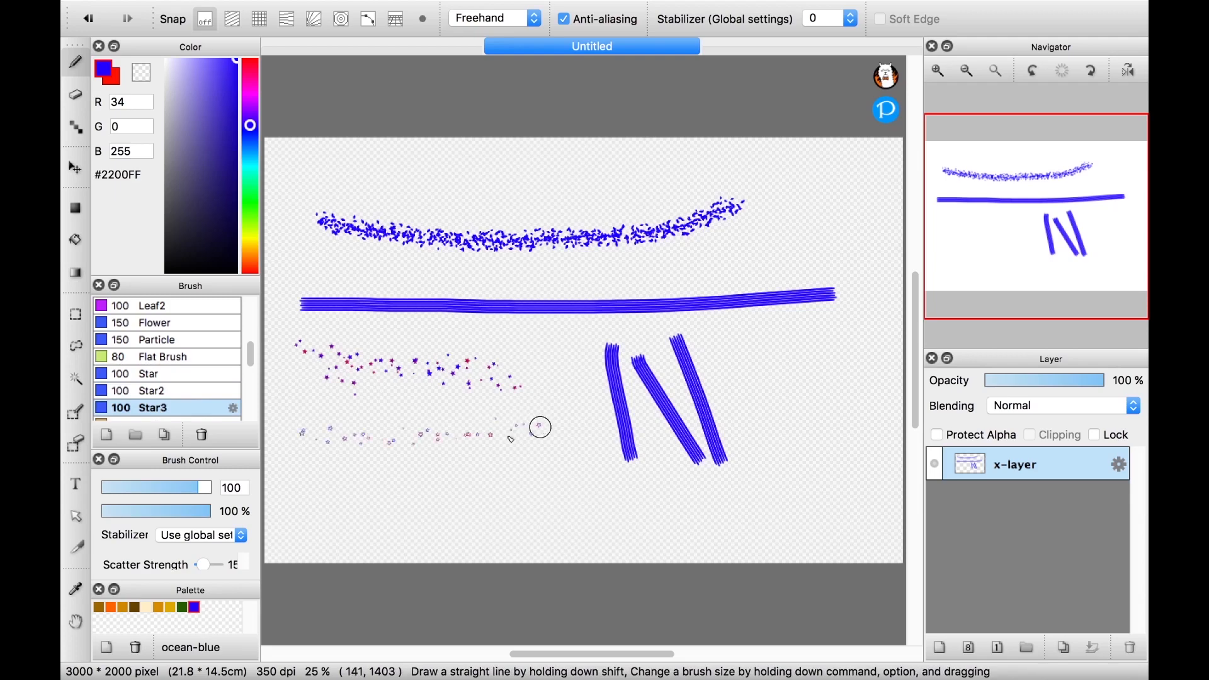
mouse_move(302, 447)
mouse_down()
mouse_move(406, 462)
mouse_move(508, 456)
mouse_up()
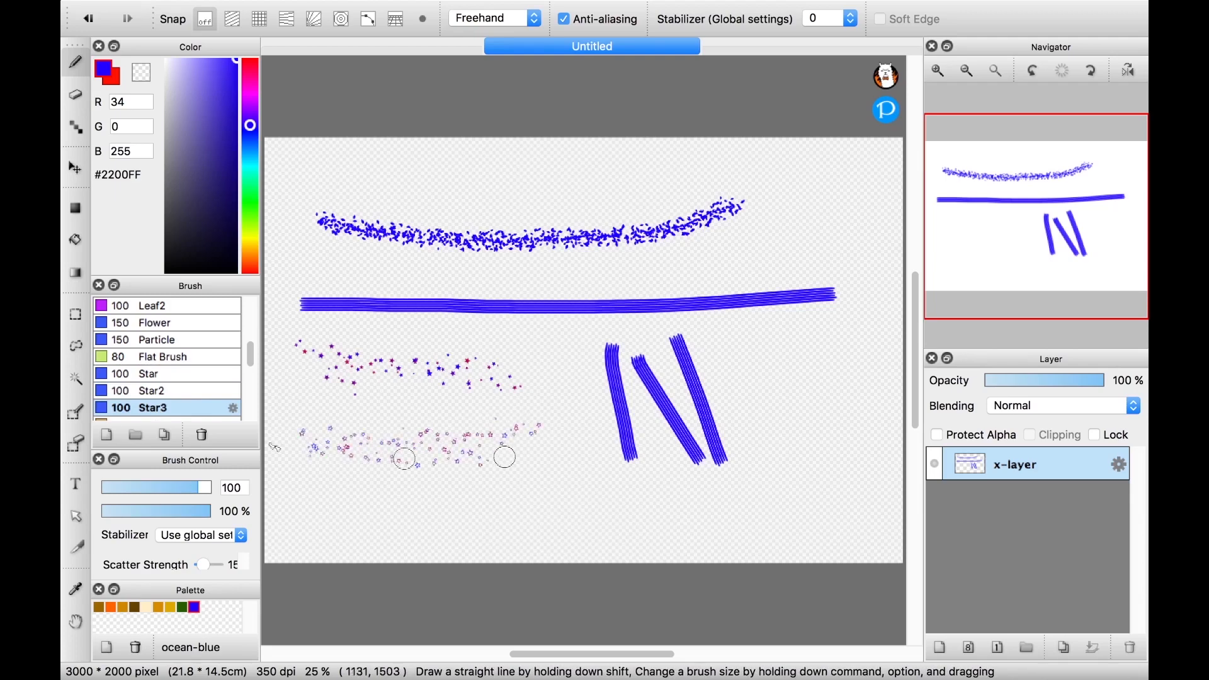
Choose the size 60 Stalk brush and undo the Leaf2, Flat Brush, Star2 and Star3 strokes on x-layer
scroll(193, 385, down, 2)
click(167, 386)
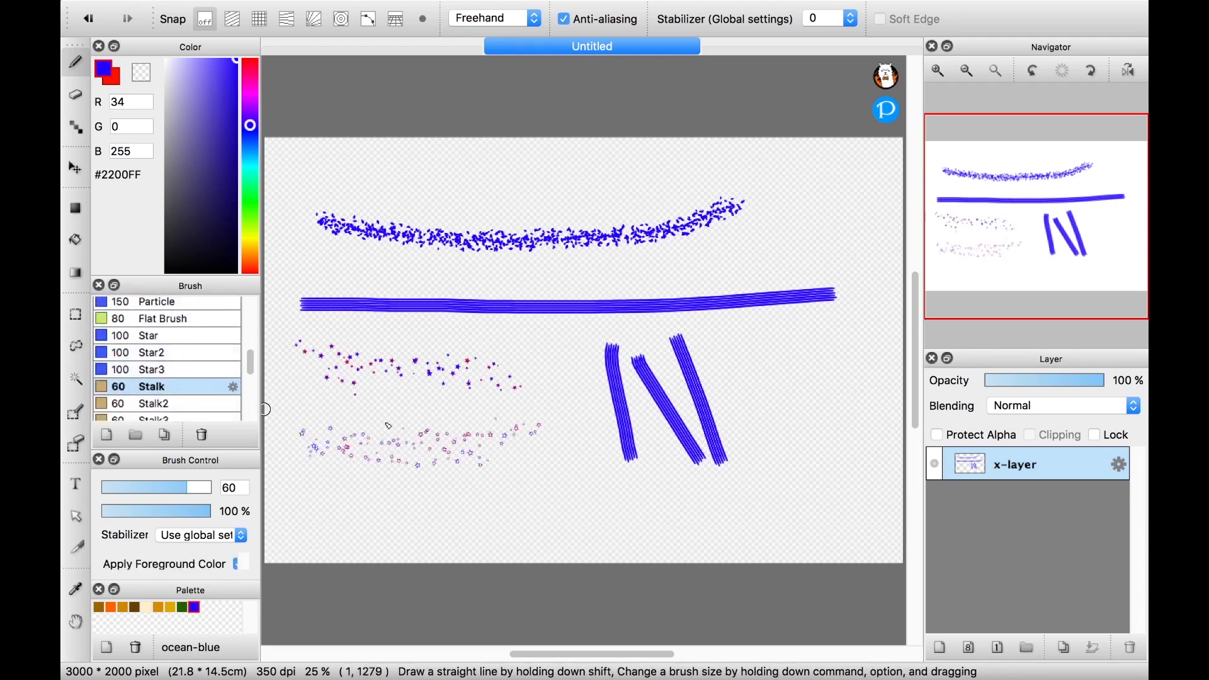
key(super+z)
key(super+z)
key(super+z)
key(super+z)
key(super+z)
key(super+z)
key(super+z)
key(super+z)
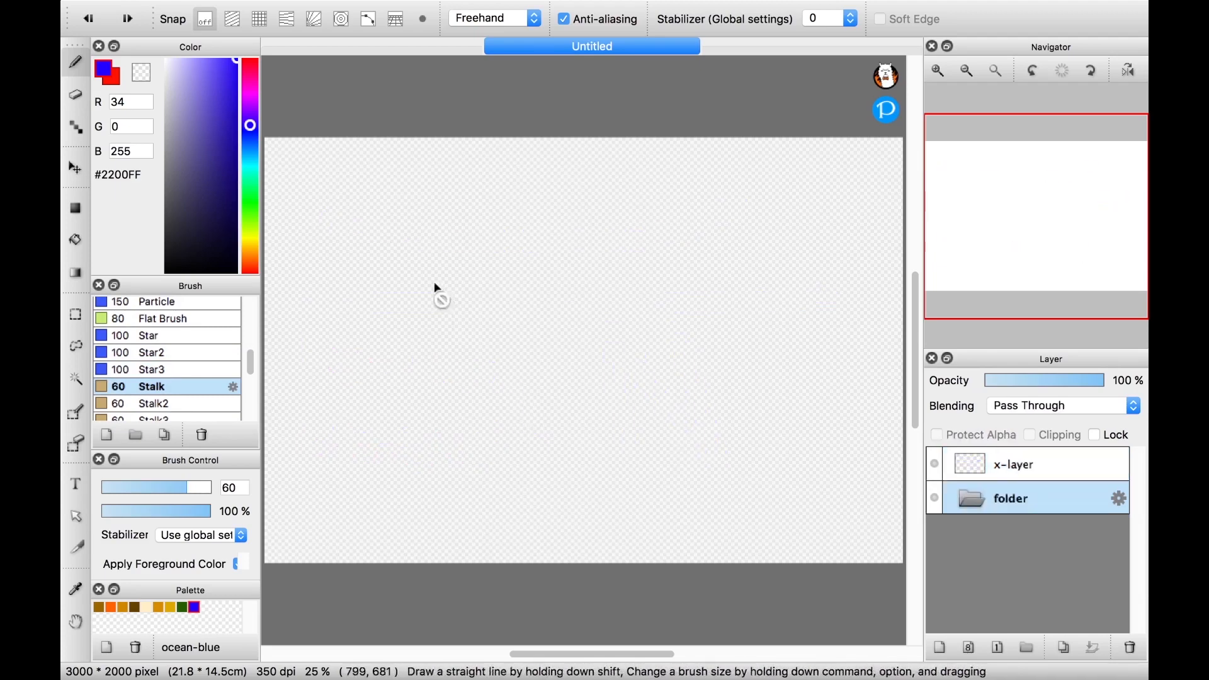
key(super+z)
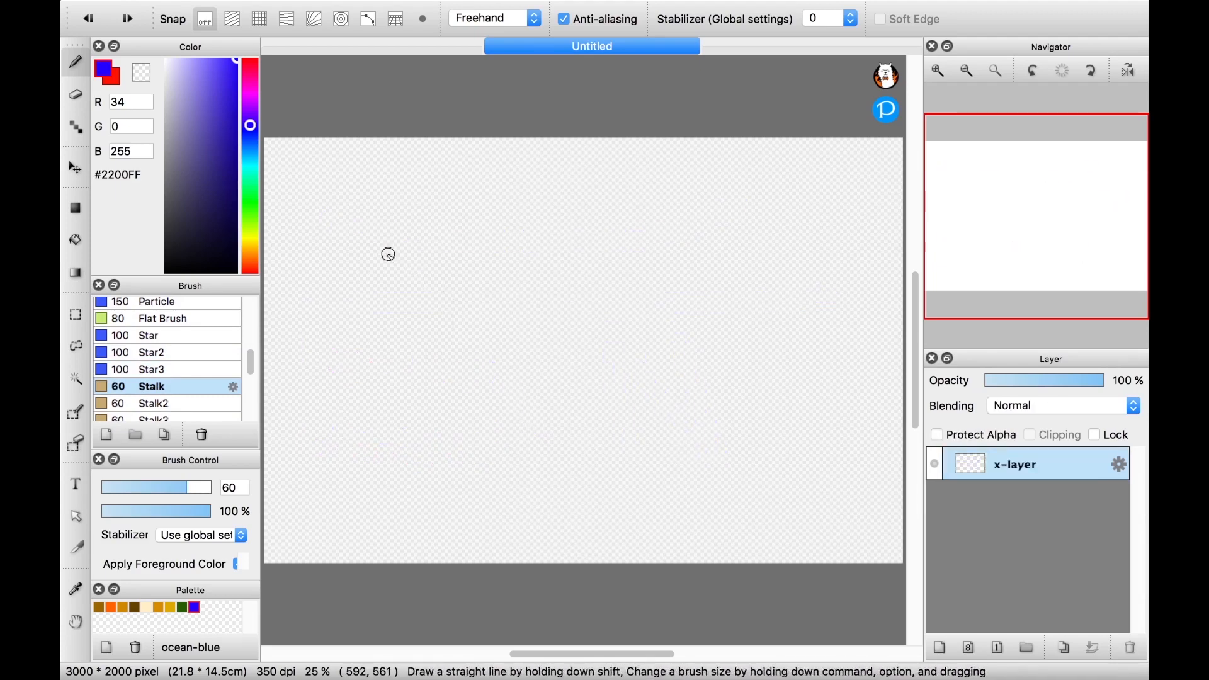
Draw a large hook-shaped line with the size 60 Stalk brush and cross it with a wavy vertical Stalk2 line
mouse_move(619, 293)
mouse_down()
mouse_move(722, 307)
mouse_move(739, 345)
mouse_move(732, 411)
mouse_up()
drag(638, 479, 535, 513)
click(145, 403)
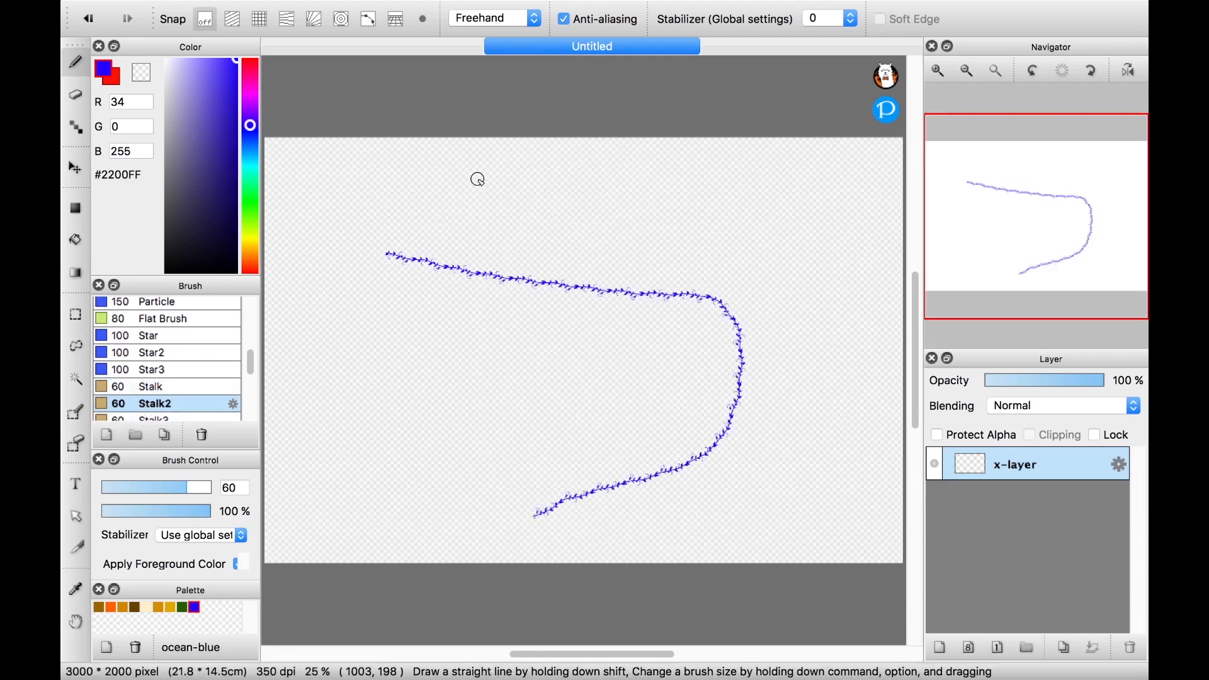
drag(478, 179, 478, 235)
mouse_move(471, 314)
mouse_down()
mouse_move(430, 423)
mouse_move(454, 539)
mouse_up()
Add a vertical line with the size 60 Stalk3 brush and two curved lines with the size 30 Arrow brush
scroll(164, 365, down, 1)
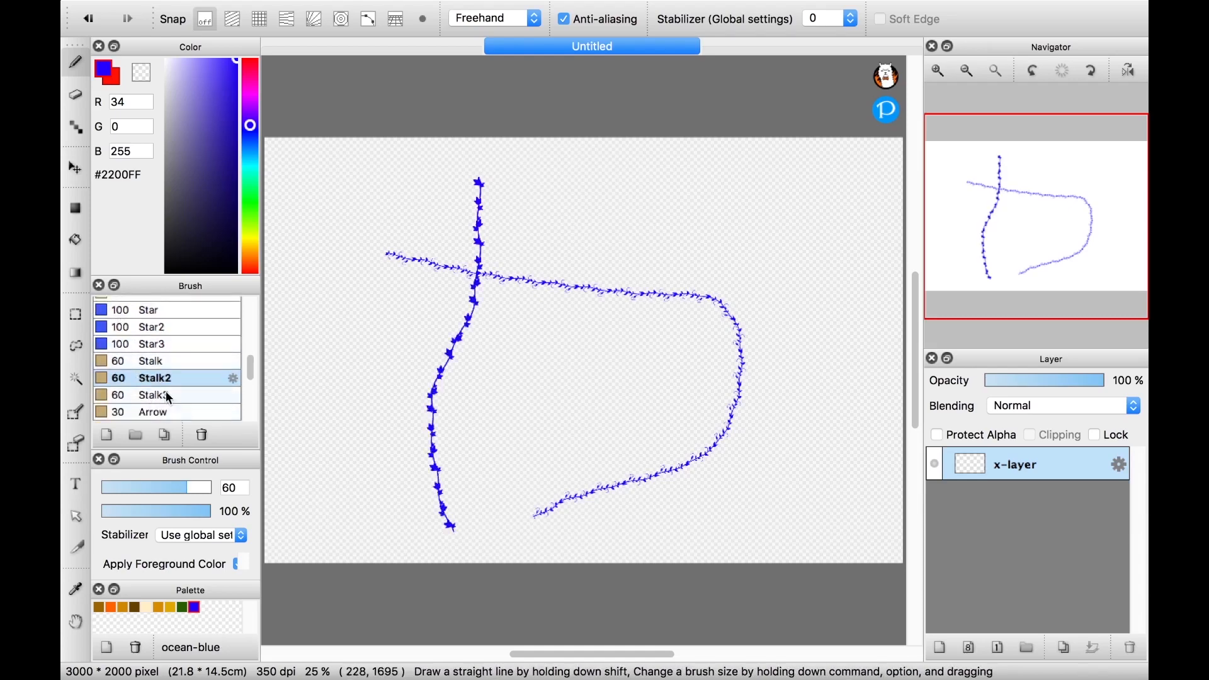
click(151, 395)
mouse_move(571, 181)
mouse_down()
mouse_move(602, 426)
mouse_move(634, 559)
mouse_up()
scroll(189, 378, down, 1)
click(152, 386)
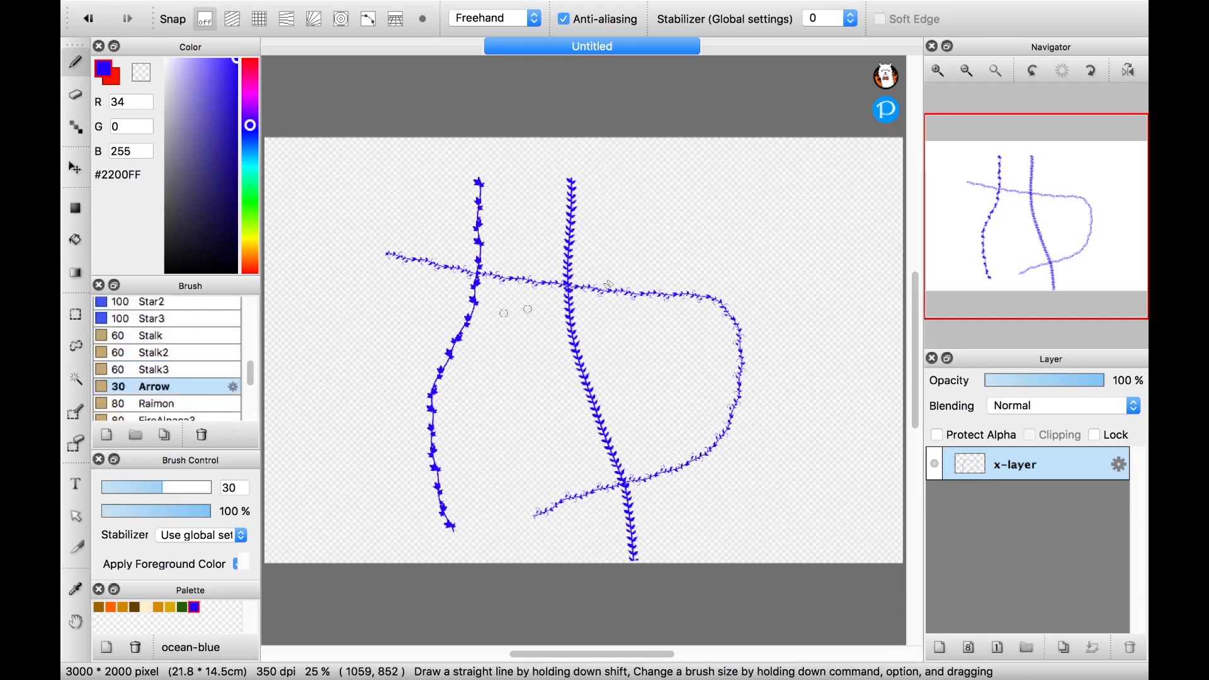
mouse_move(693, 176)
mouse_down()
mouse_move(663, 269)
mouse_move(645, 417)
mouse_move(646, 477)
mouse_move(674, 545)
mouse_up()
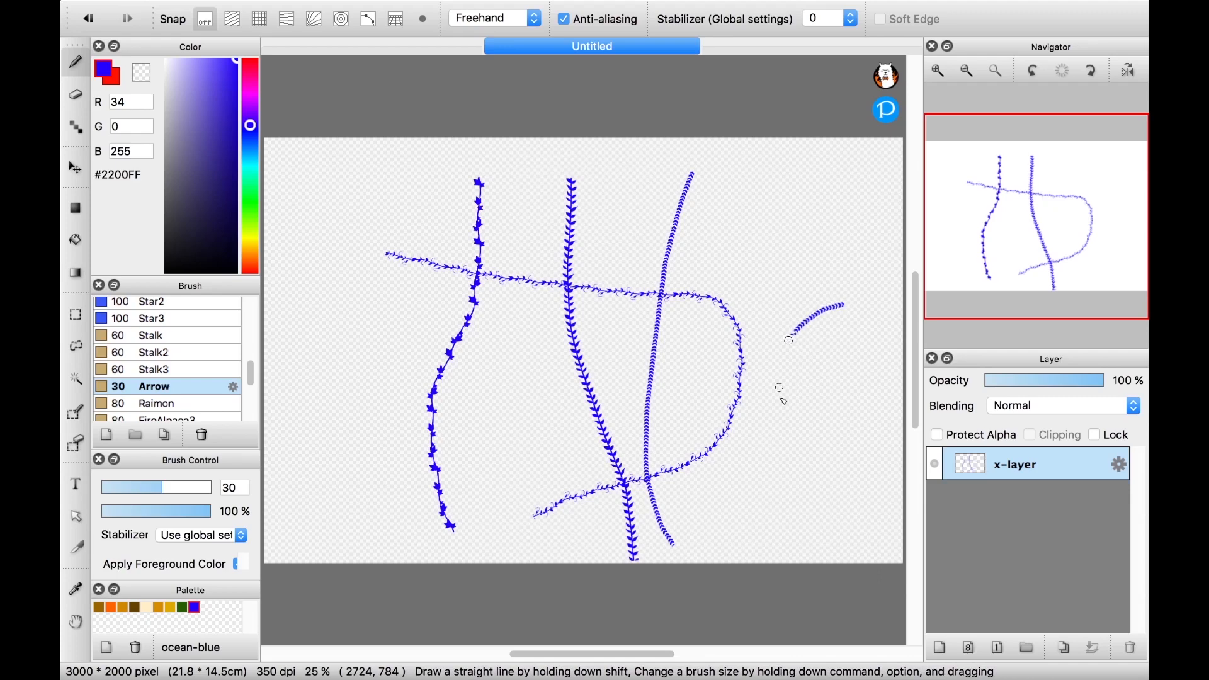
drag(781, 388, 784, 411)
Draw a tall narrow loop with the size 80 Raimon brush and a winding back-and-forth line with the size 80 FireAlpaca3 brush
scroll(170, 365, down, 2)
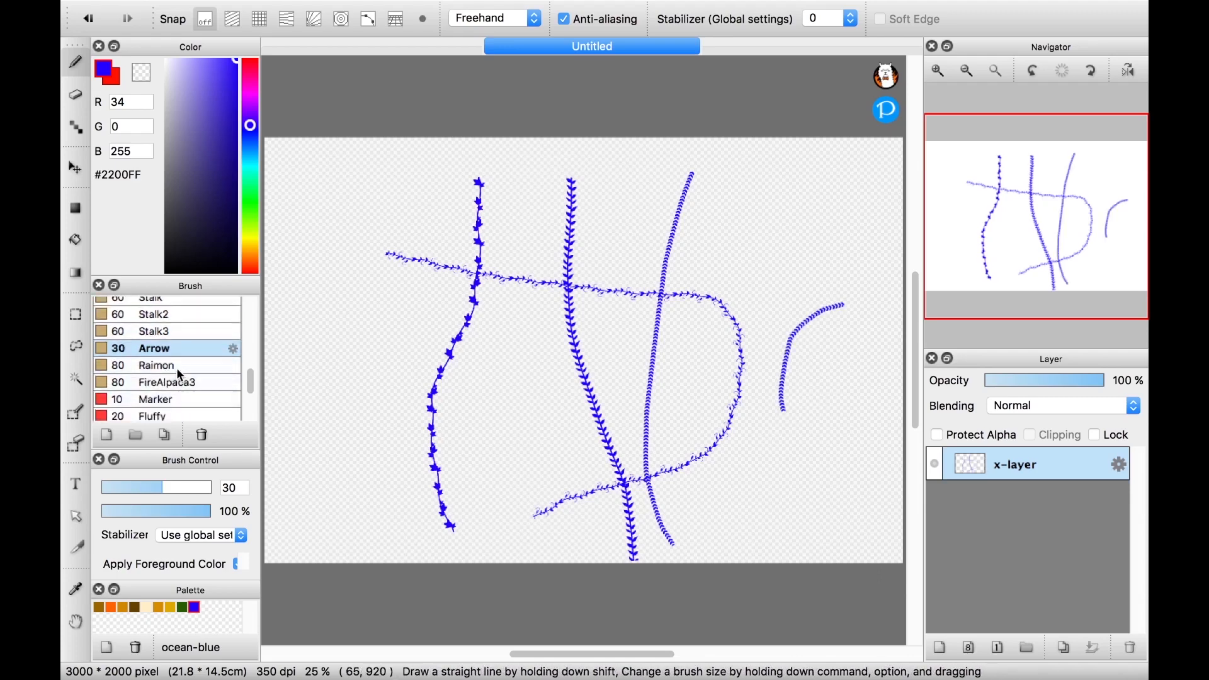
click(178, 370)
mouse_move(351, 165)
mouse_down()
mouse_move(325, 297)
mouse_move(361, 410)
mouse_move(381, 400)
mouse_move(386, 331)
mouse_move(367, 227)
mouse_move(377, 161)
mouse_move(348, 150)
mouse_move(324, 188)
mouse_move(325, 397)
mouse_up()
click(175, 389)
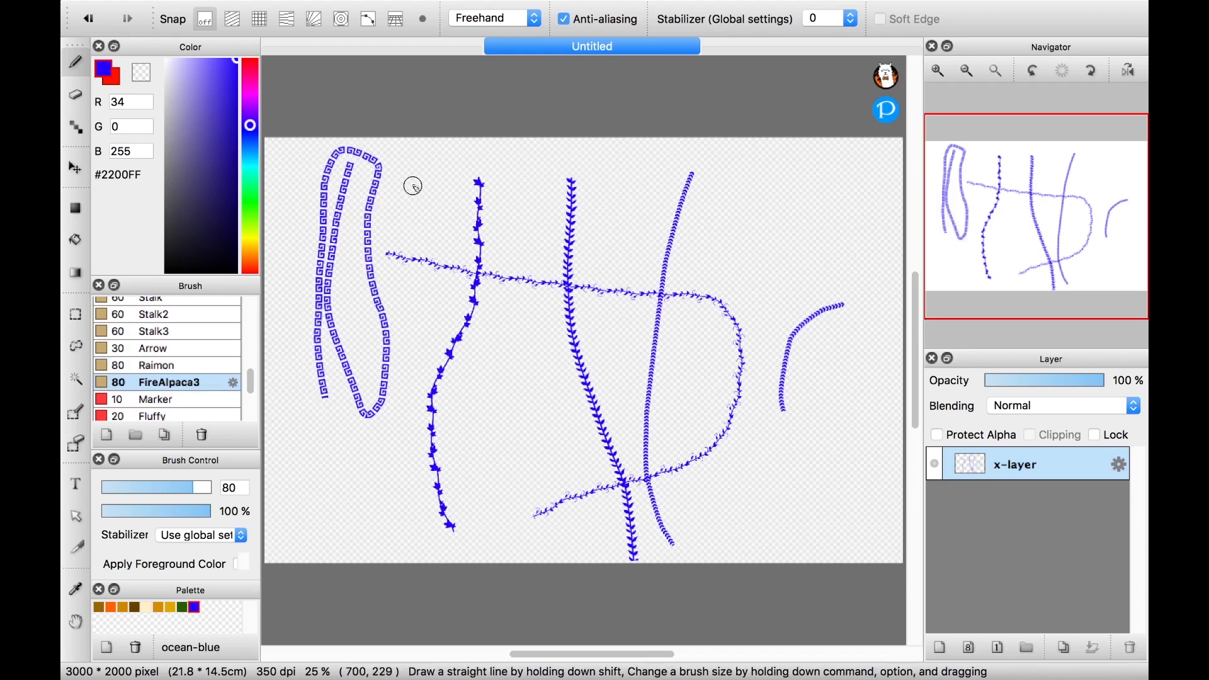
mouse_move(410, 184)
mouse_down()
mouse_move(623, 163)
mouse_move(772, 167)
mouse_move(833, 189)
mouse_move(725, 206)
mouse_move(440, 212)
mouse_move(444, 240)
mouse_move(829, 262)
mouse_move(424, 335)
mouse_move(701, 424)
mouse_move(777, 463)
mouse_up()
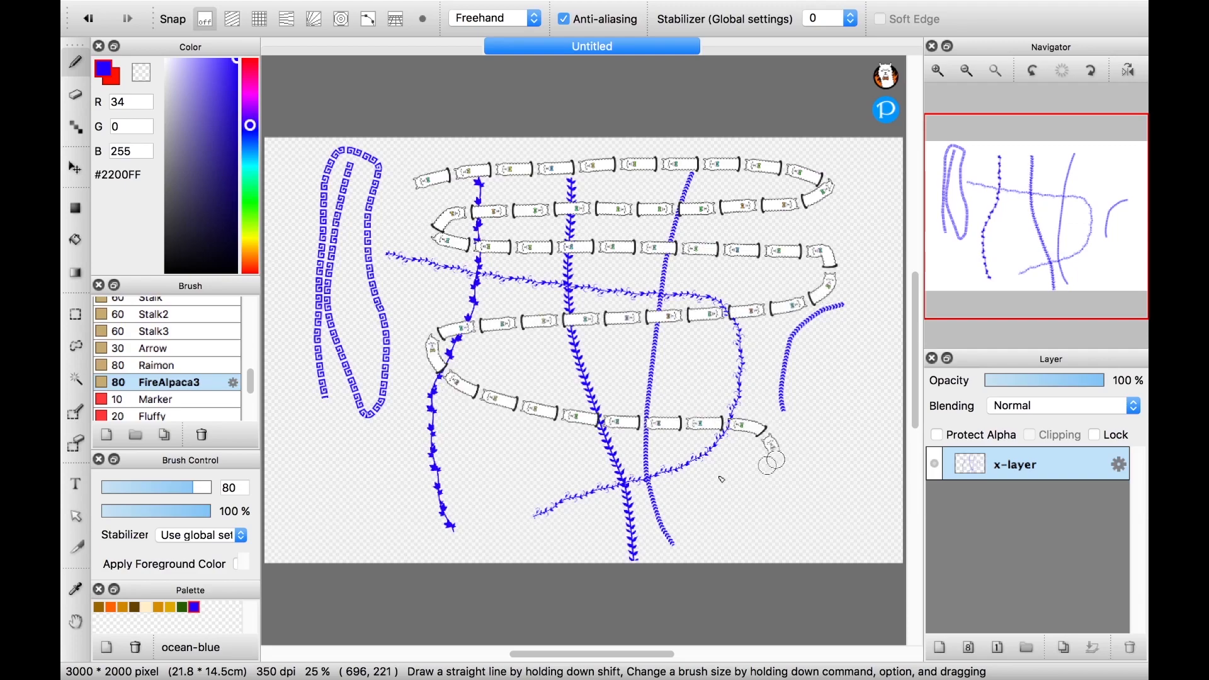
Draw a short curved line near the canvas's lower-left area with the size 20 Fluffy brush
click(180, 403)
scroll(152, 413, down, 2)
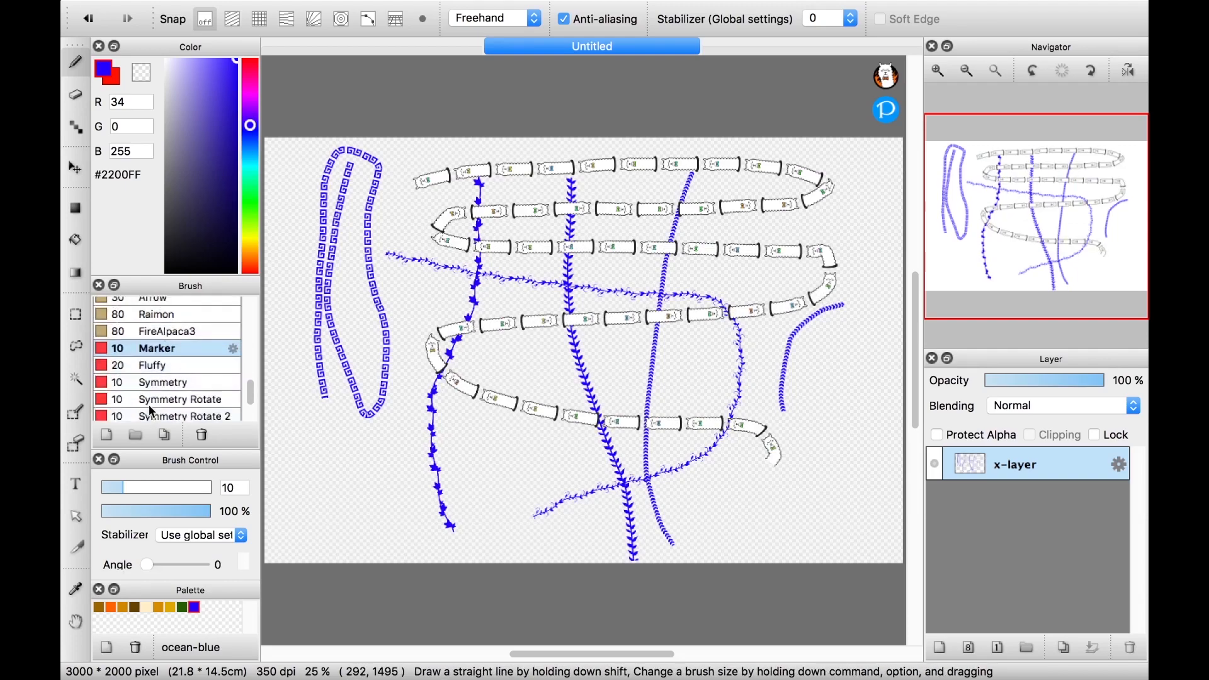
click(156, 370)
drag(313, 457, 417, 461)
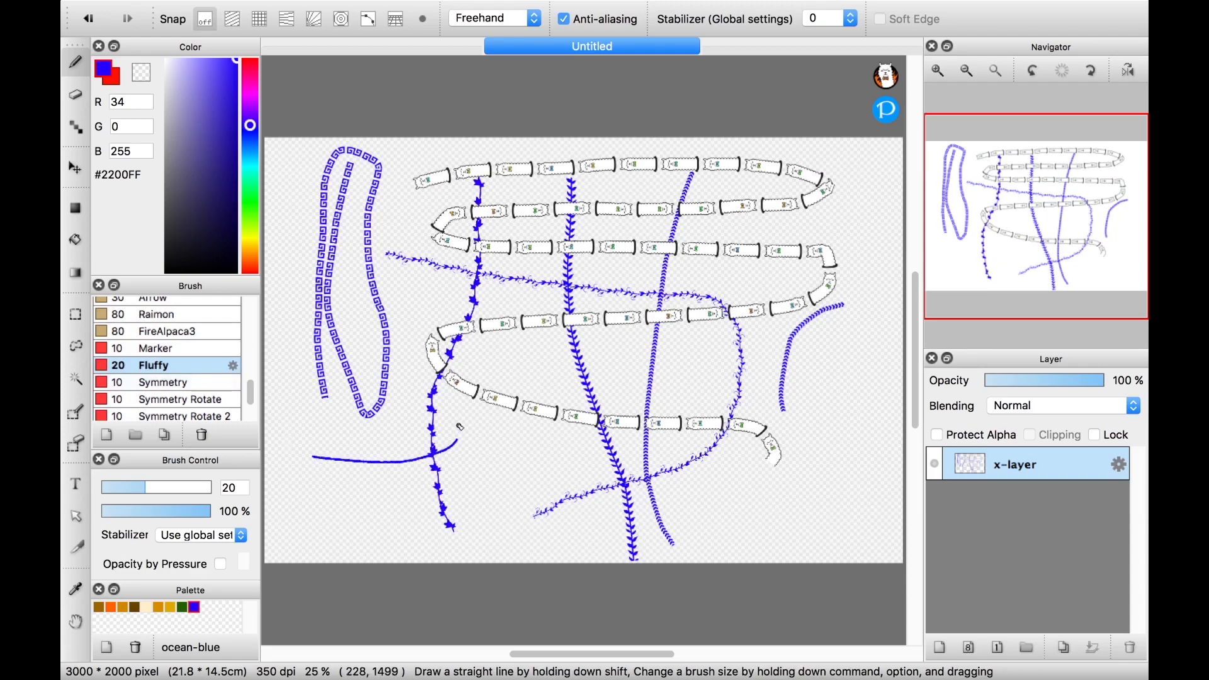
drag(460, 427, 459, 424)
Choose the size 10 Symmetry brush, undo back to a blank canvas with the folder restored, and select x-layer
click(184, 387)
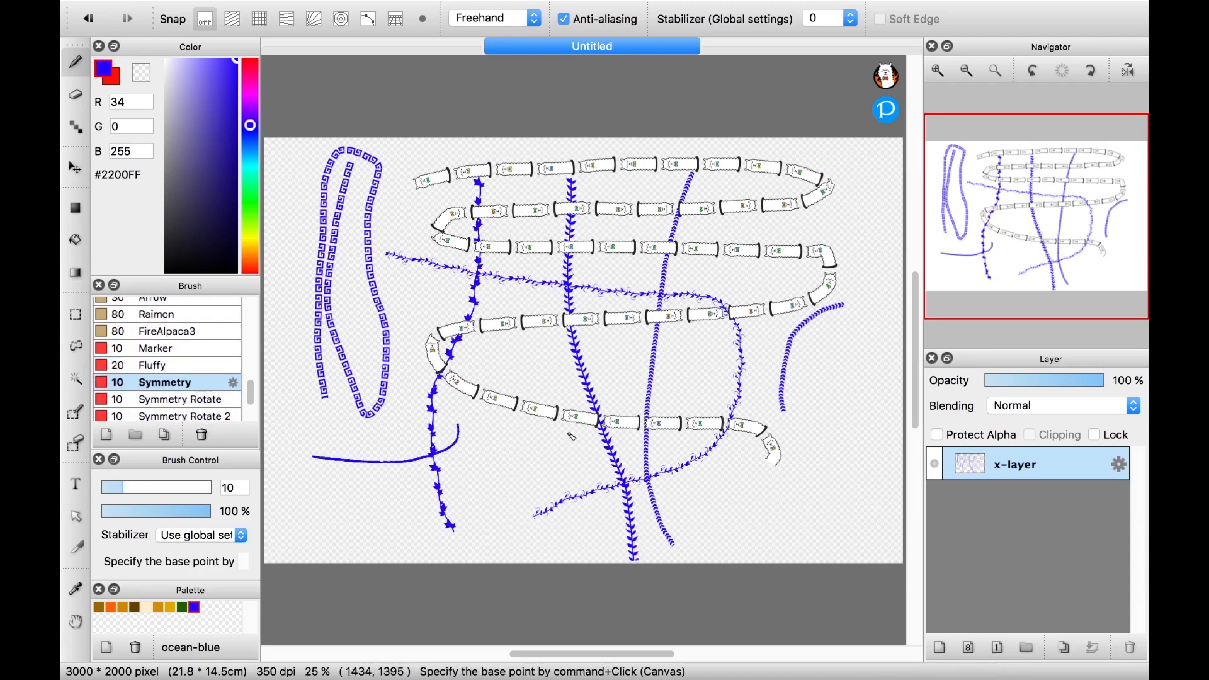
key(super+z)
key(super+z)
key(super+z)
key(super+z)
key(super+z)
key(super+z)
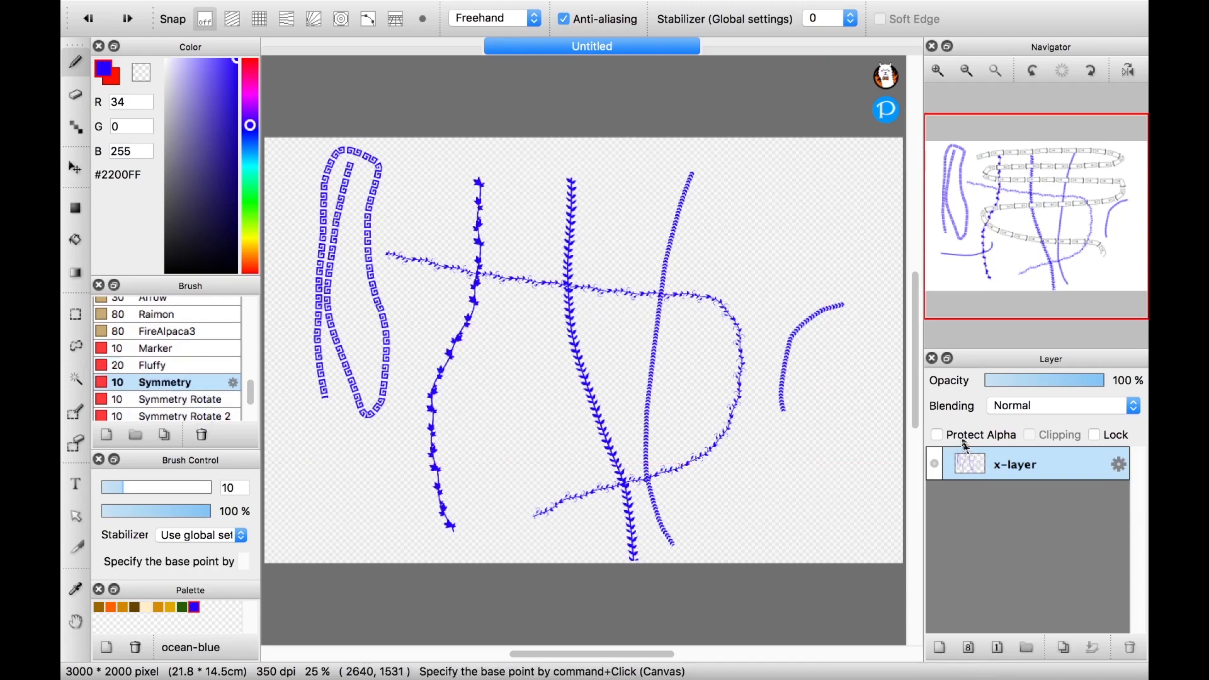
key(super+z)
key(super+z)
key(super+z)
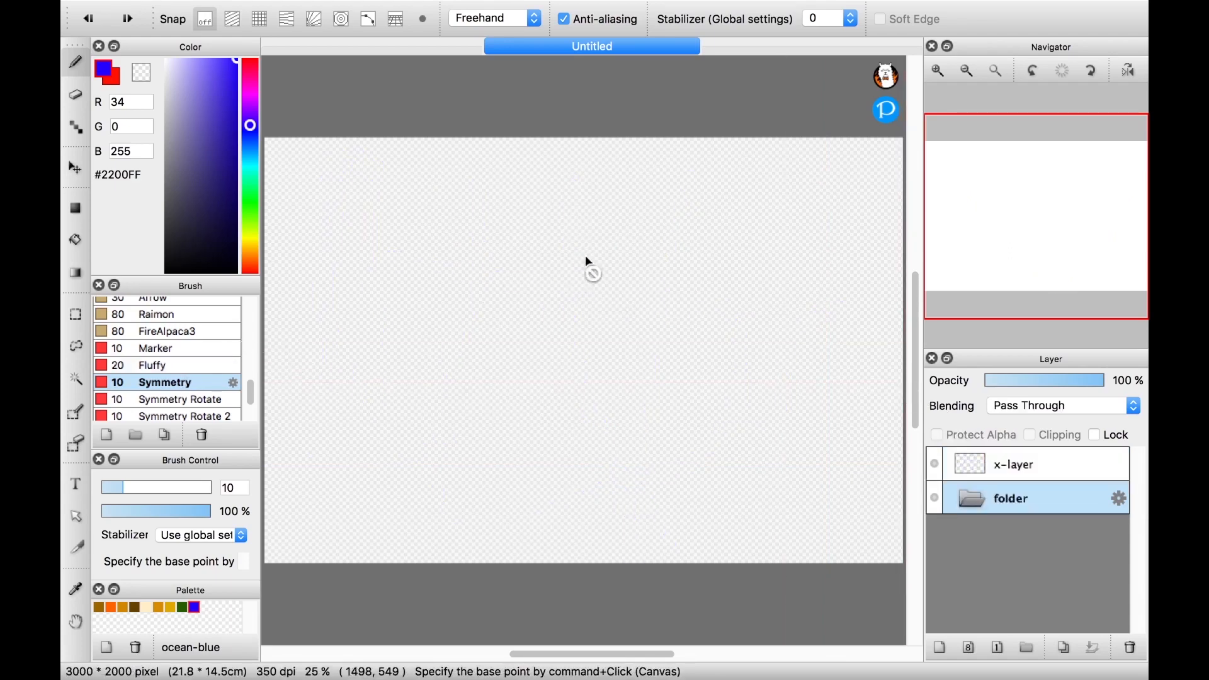
click(1015, 466)
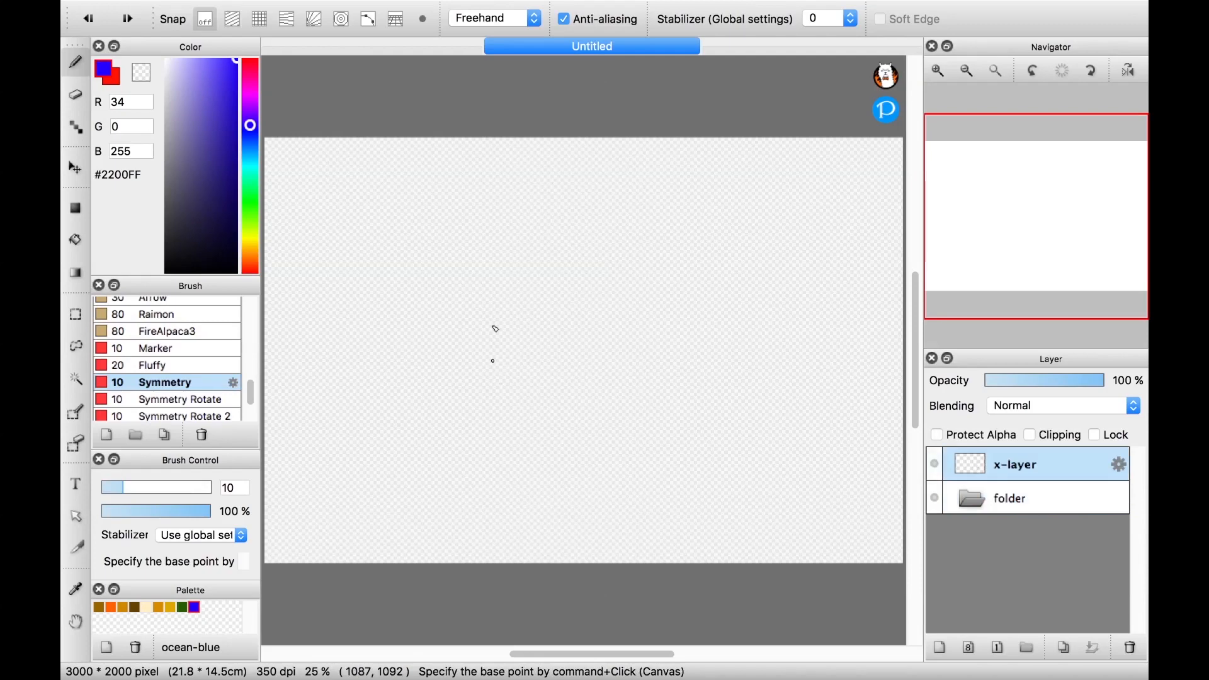
Draw a mirrored figure of two stacked rounds with the Symmetry brush, and a five-petal pinwheel and five-armed shape with Symmetry Rotate
drag(506, 302, 511, 296)
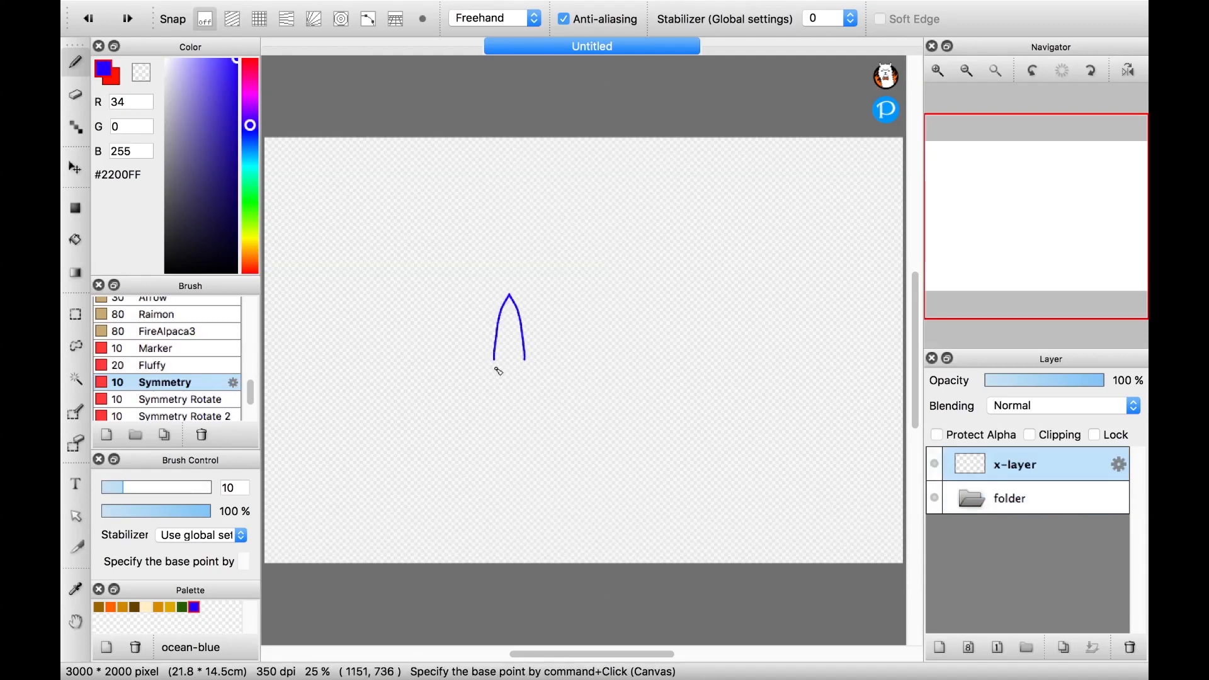
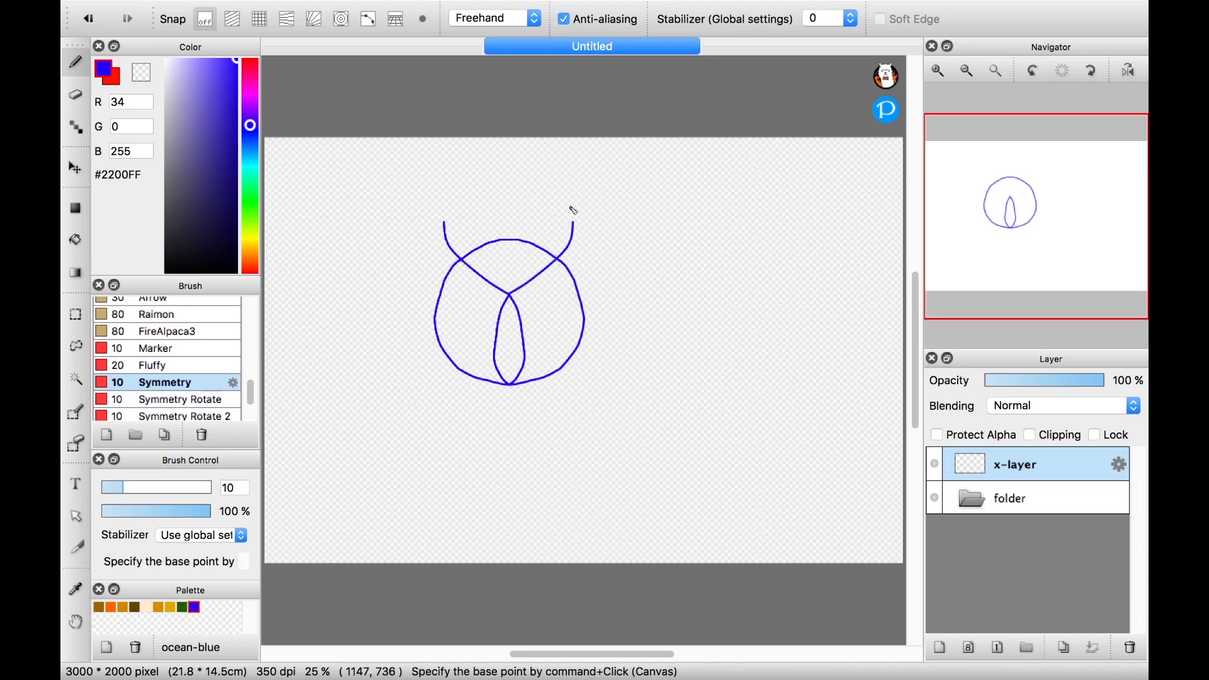
drag(572, 220, 510, 167)
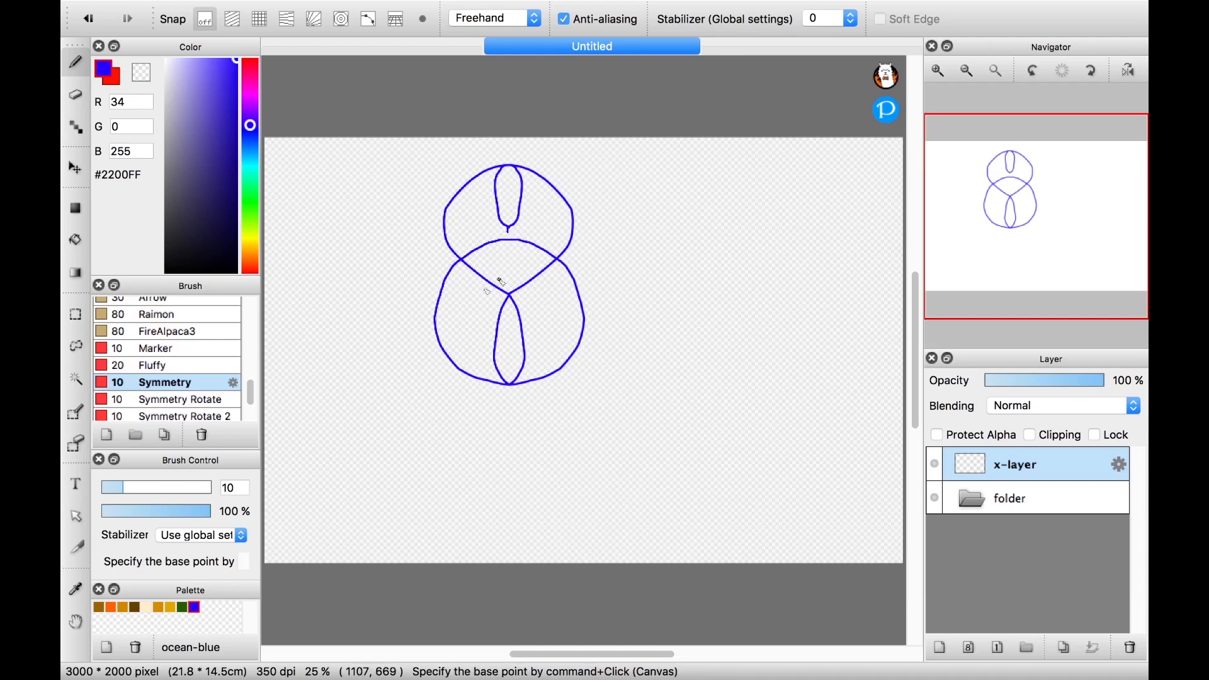
click(179, 399)
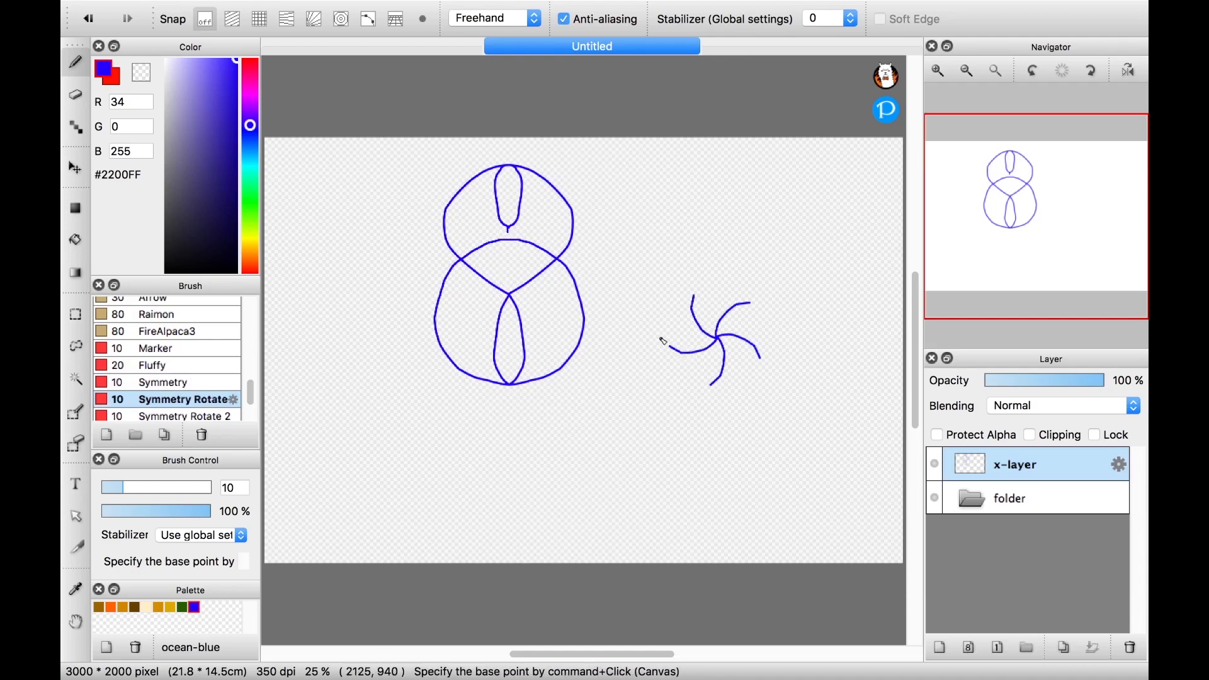
drag(657, 327, 658, 295)
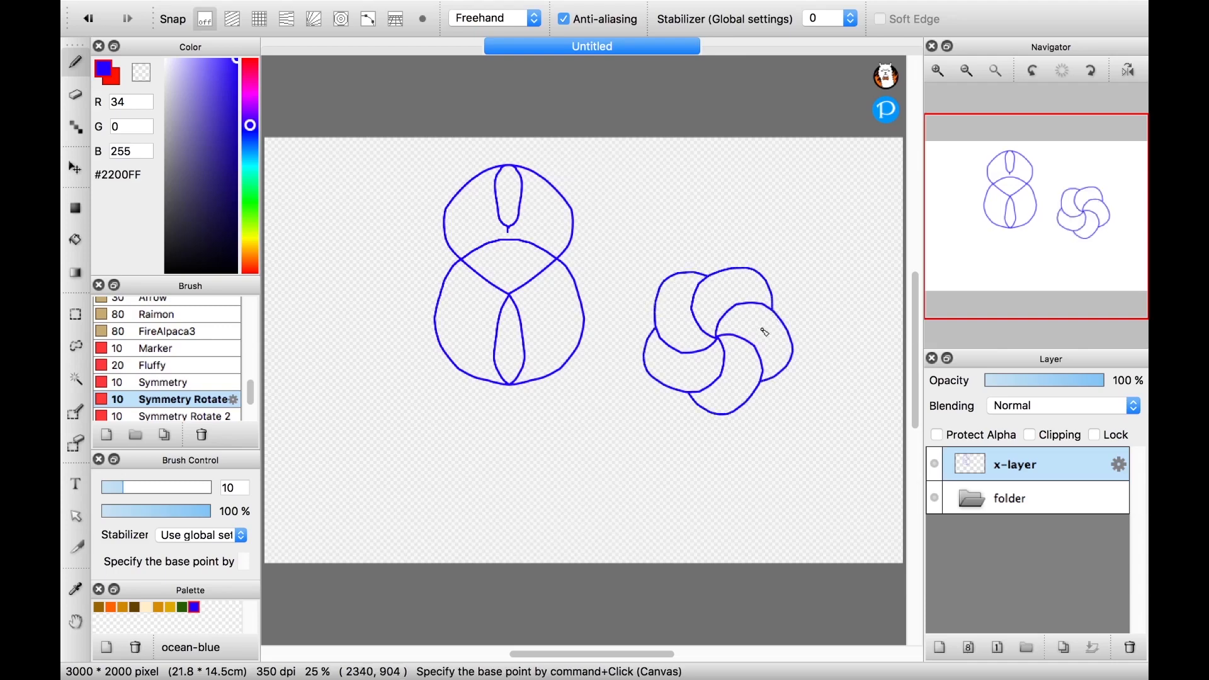
mouse_move(639, 442)
mouse_down()
mouse_move(600, 503)
mouse_move(632, 488)
mouse_up()
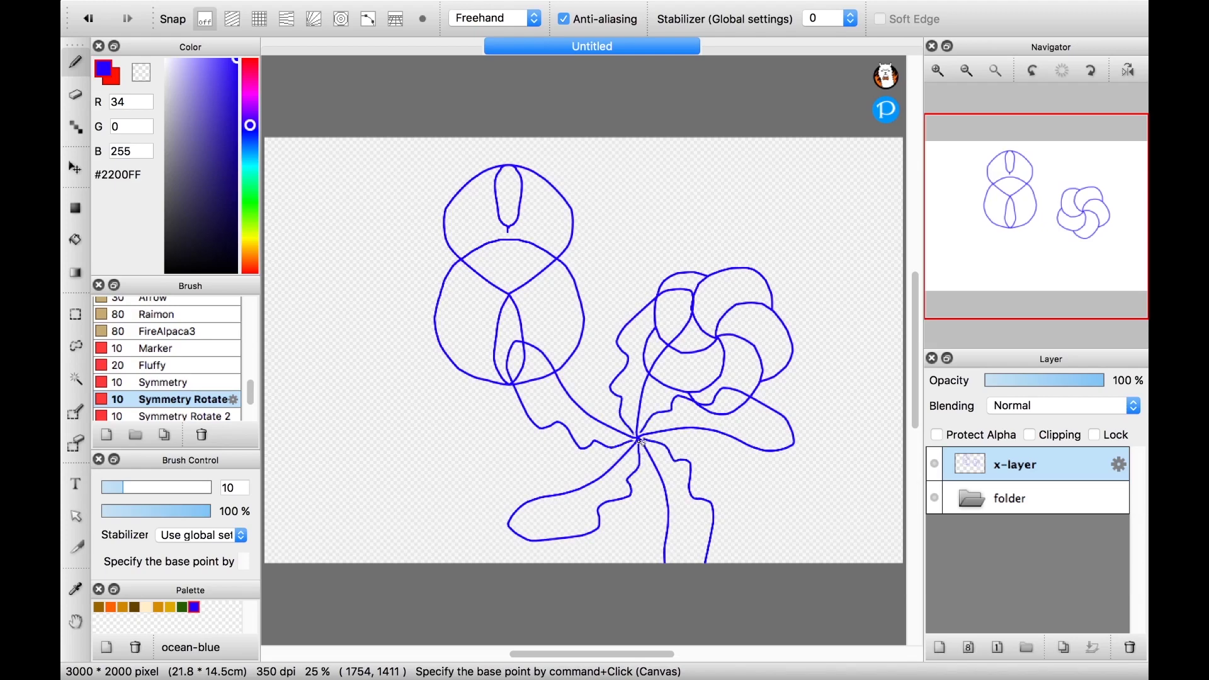
Undo all the Symmetry and Symmetry Rotate strokes on x-layer
key(super+z)
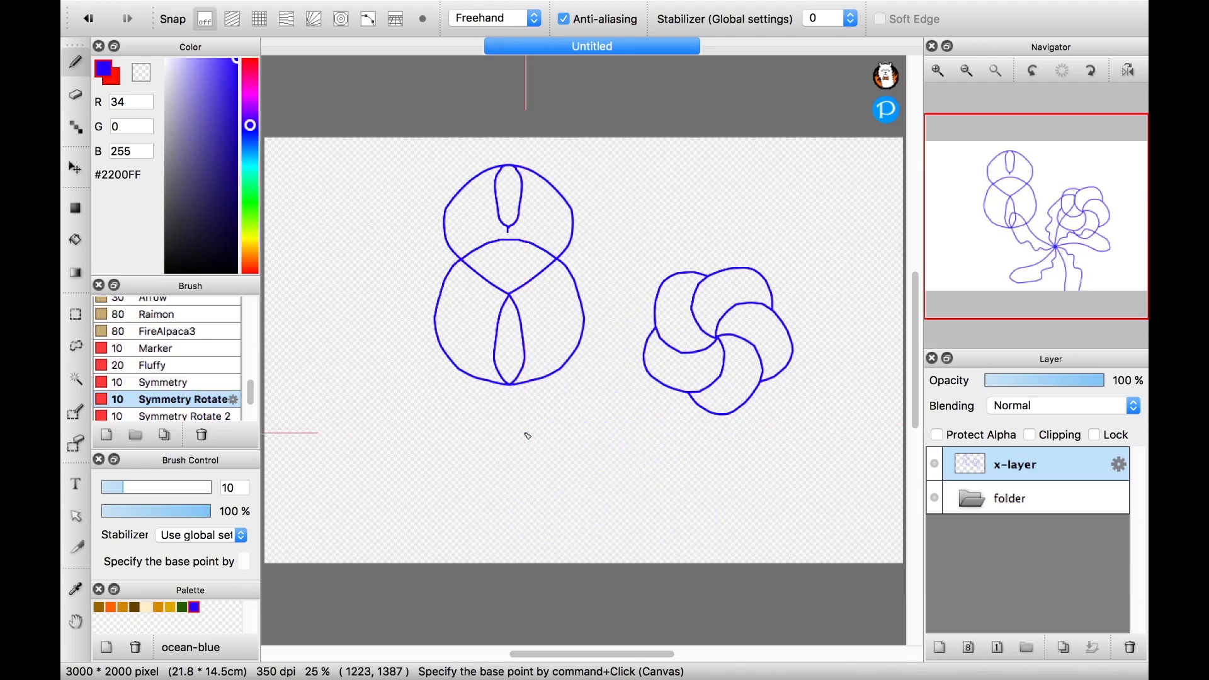
key(super+z)
key(super+z)
key(super+z)
key(super+z)
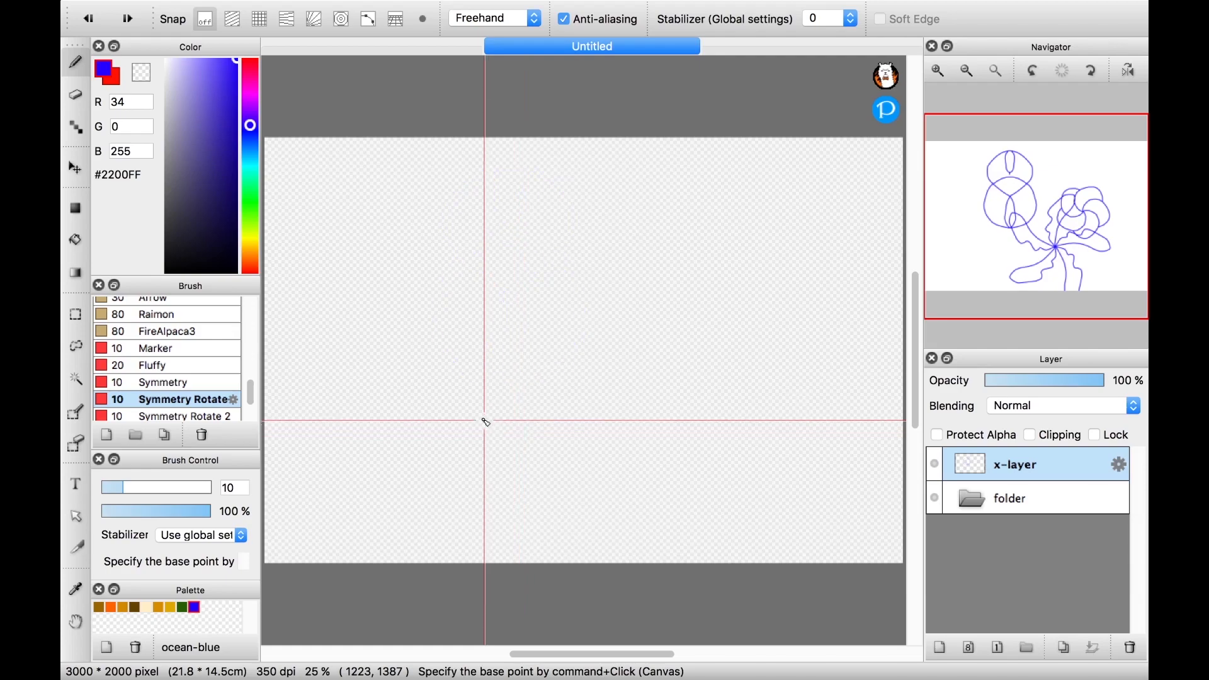
key(super+z)
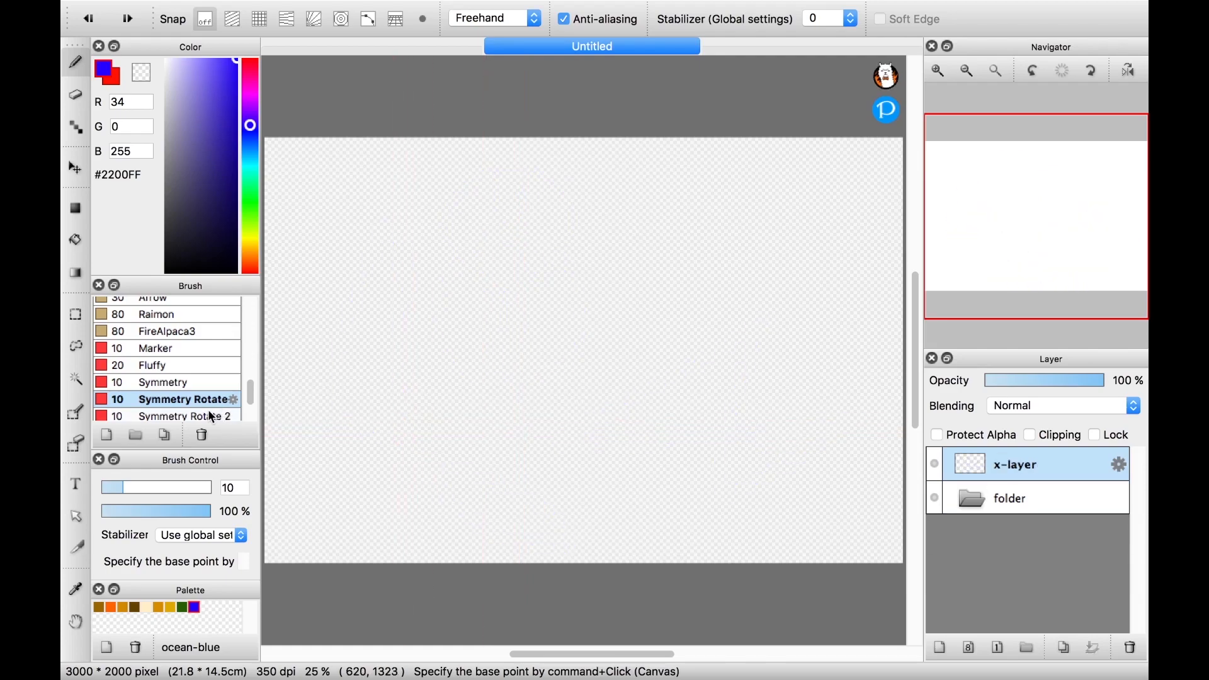
Draw a shape with five flared arms using the size 10 Symmetry Rotate 2 brush, and undo it
click(195, 416)
scroll(191, 395, down, 3)
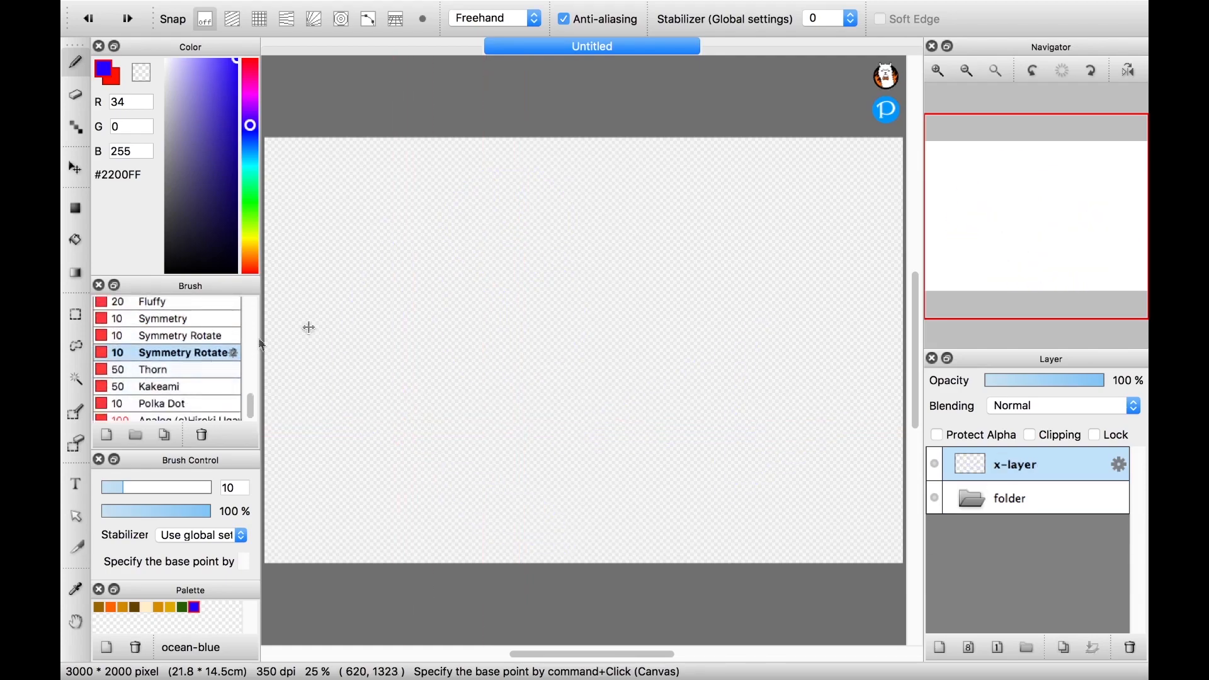
mouse_move(608, 262)
mouse_down()
mouse_move(515, 283)
mouse_move(441, 259)
mouse_move(449, 295)
mouse_up()
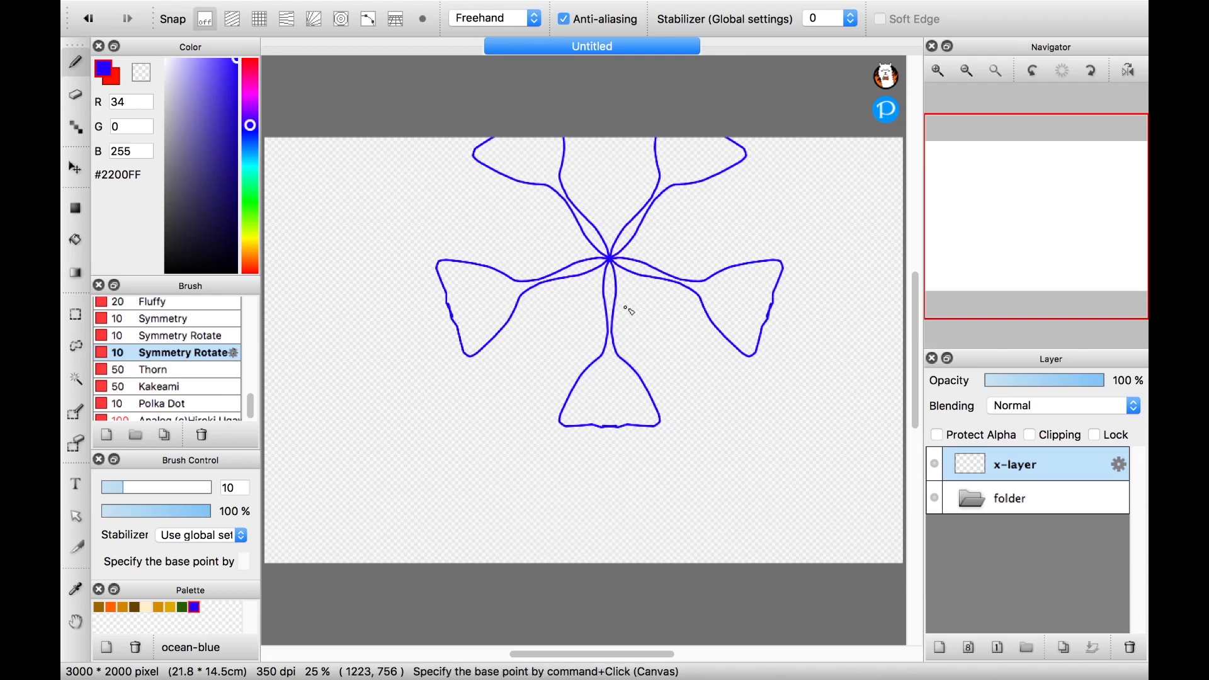
key(v)
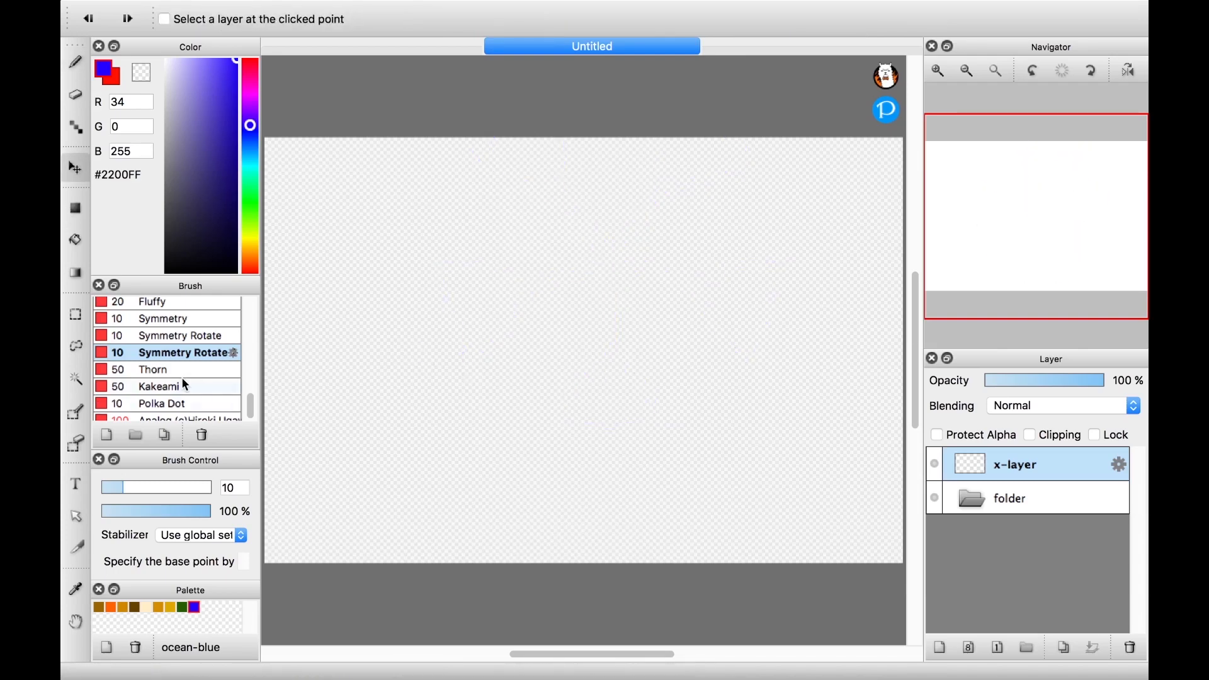
Choose the size 50 Thorn brush
click(181, 372)
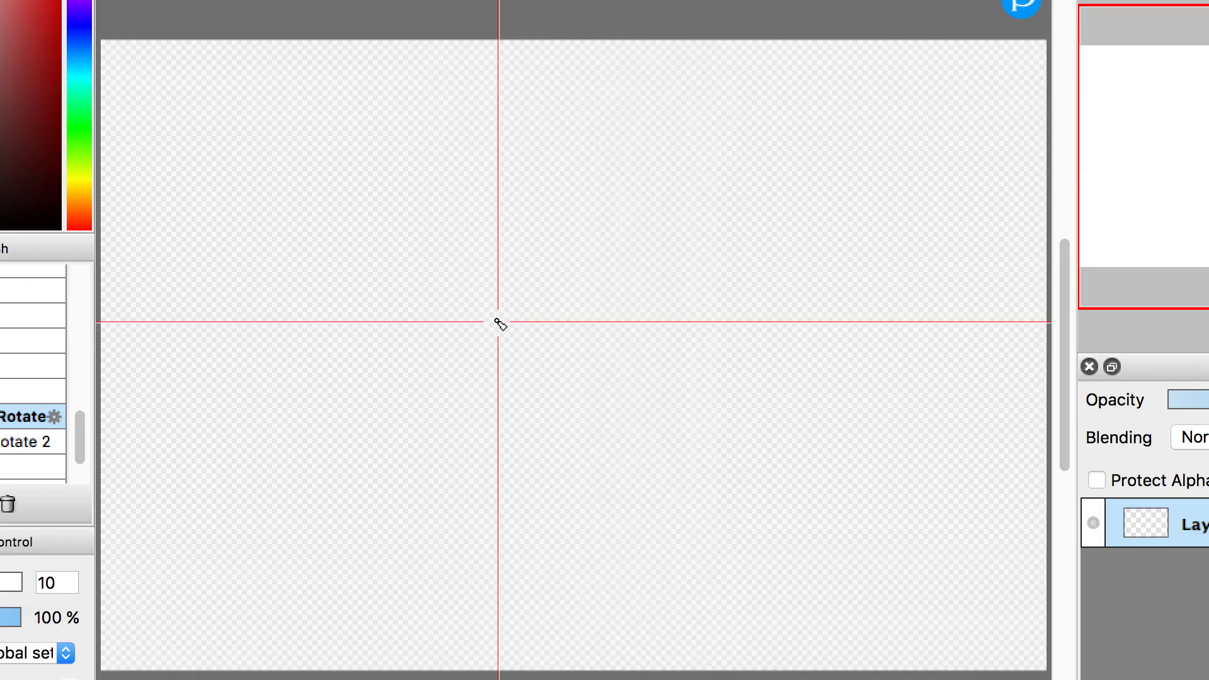
Set the Symmetry Rotate base point near the canvas centre, draw five curved arms ending in loops, and undo them
mouse_move(499, 324)
mouse_down()
mouse_move(634, 351)
mouse_move(504, 391)
mouse_move(550, 245)
mouse_move(701, 293)
mouse_move(642, 359)
mouse_move(553, 308)
mouse_move(521, 268)
mouse_move(370, 224)
mouse_move(338, 310)
mouse_move(521, 340)
mouse_up()
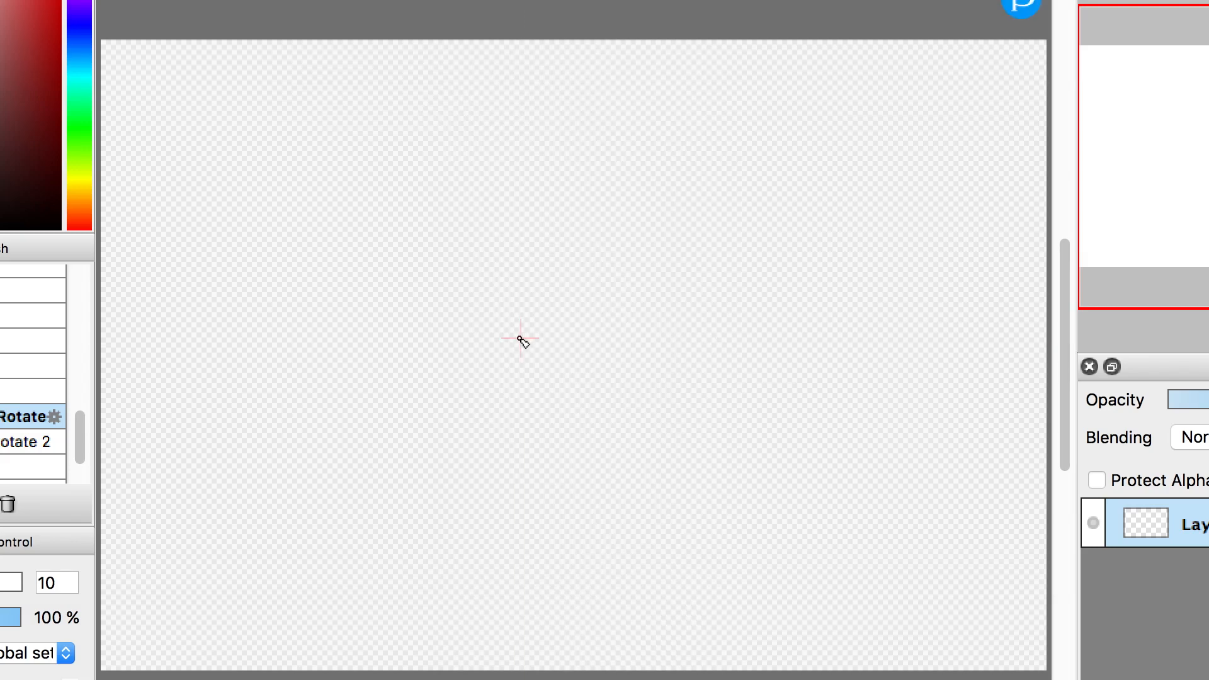
mouse_move(551, 366)
mouse_down()
mouse_move(586, 389)
mouse_move(648, 392)
mouse_move(642, 335)
mouse_move(667, 294)
mouse_move(736, 325)
mouse_move(768, 417)
mouse_move(724, 431)
mouse_move(688, 413)
mouse_move(722, 429)
mouse_move(687, 412)
mouse_move(669, 378)
mouse_up()
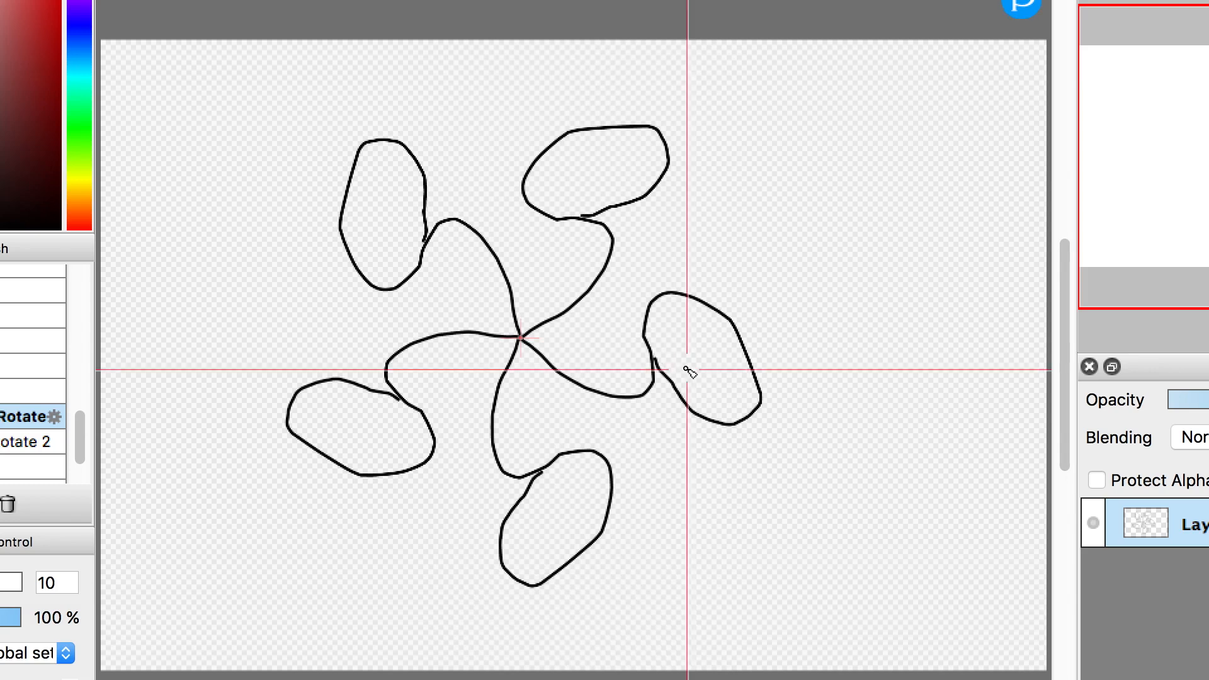
key(super+z)
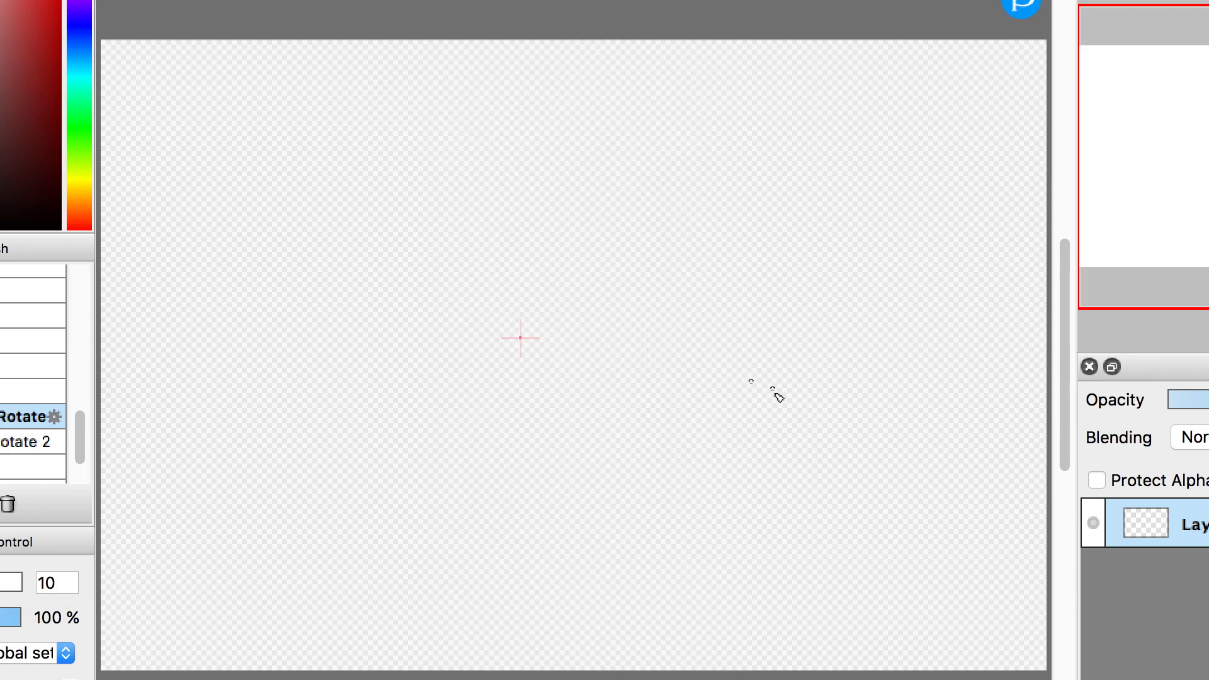
Draw looped arms running into the base point and separate ovals around it with Symmetry Rotate, undoing each
mouse_move(762, 399)
mouse_down()
mouse_move(785, 444)
mouse_move(778, 503)
mouse_up()
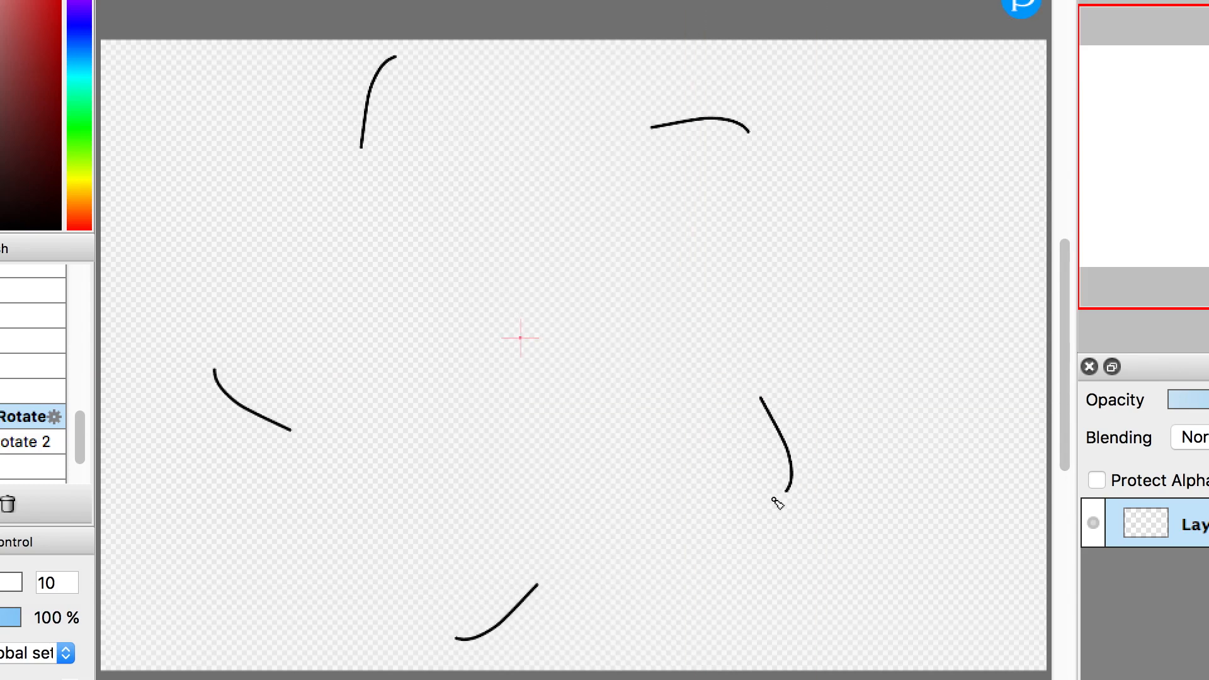
mouse_move(732, 458)
mouse_down()
mouse_move(737, 397)
mouse_move(770, 388)
mouse_move(783, 342)
mouse_move(739, 281)
mouse_move(675, 286)
mouse_move(634, 311)
mouse_move(557, 330)
mouse_up()
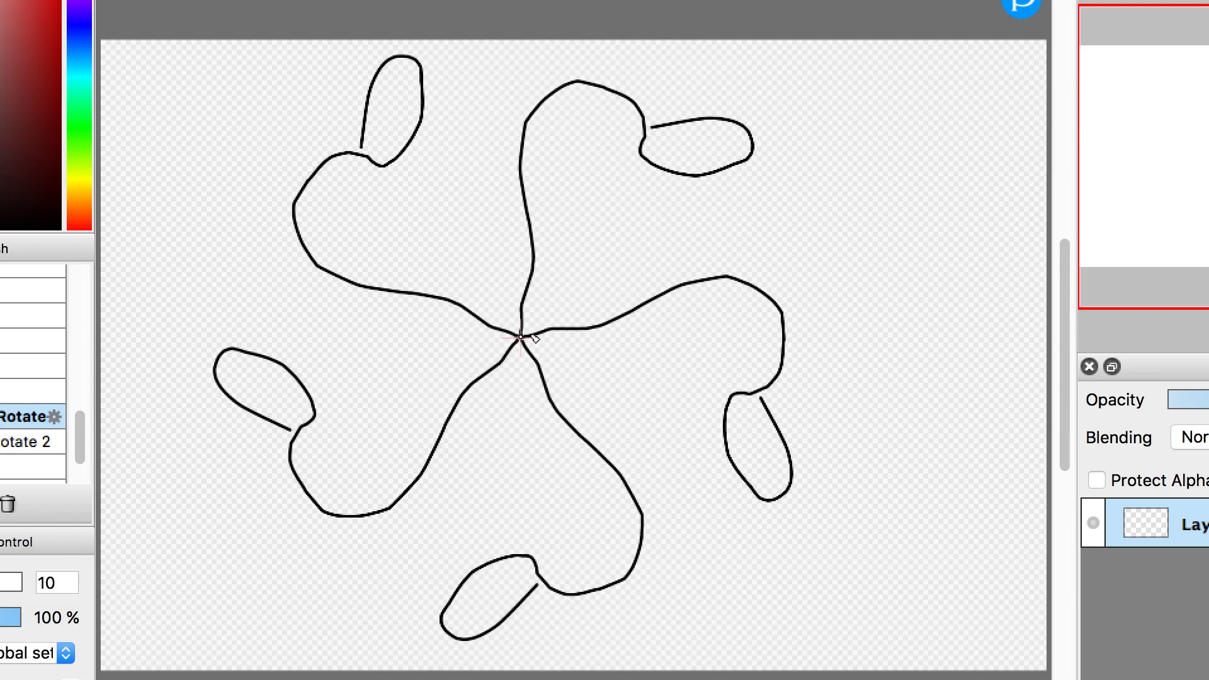
key(super+z)
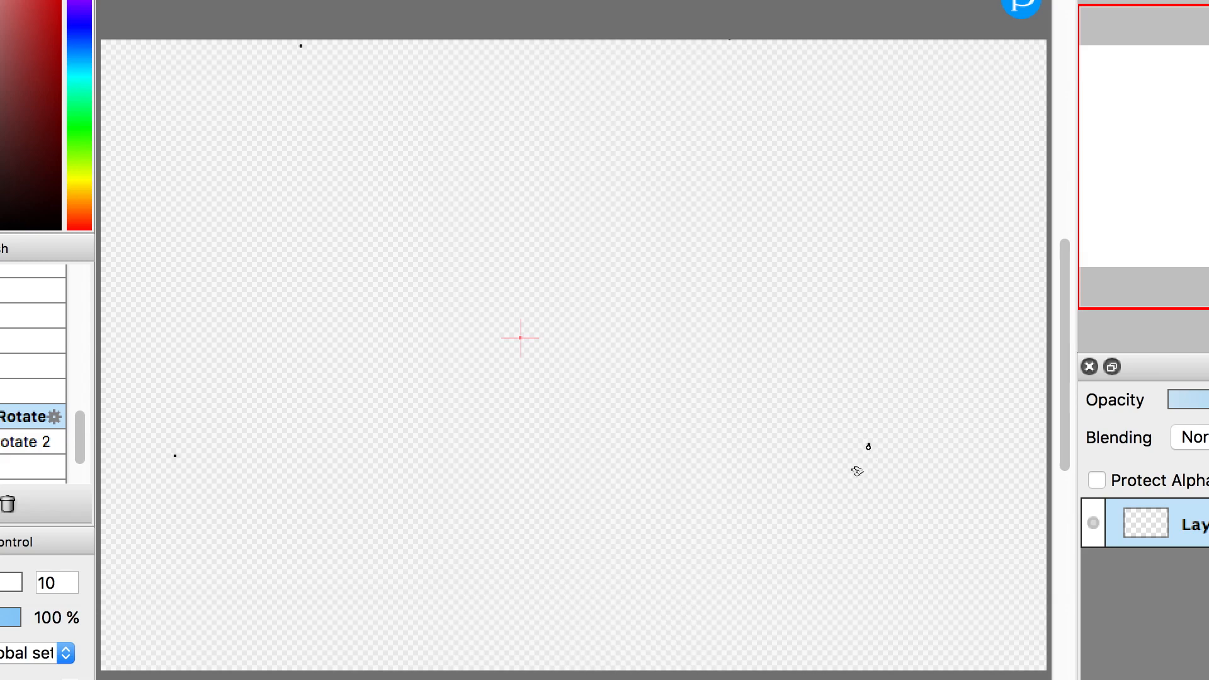
mouse_move(857, 471)
mouse_down()
mouse_move(813, 468)
mouse_move(810, 455)
mouse_move(845, 416)
mouse_move(871, 441)
mouse_up()
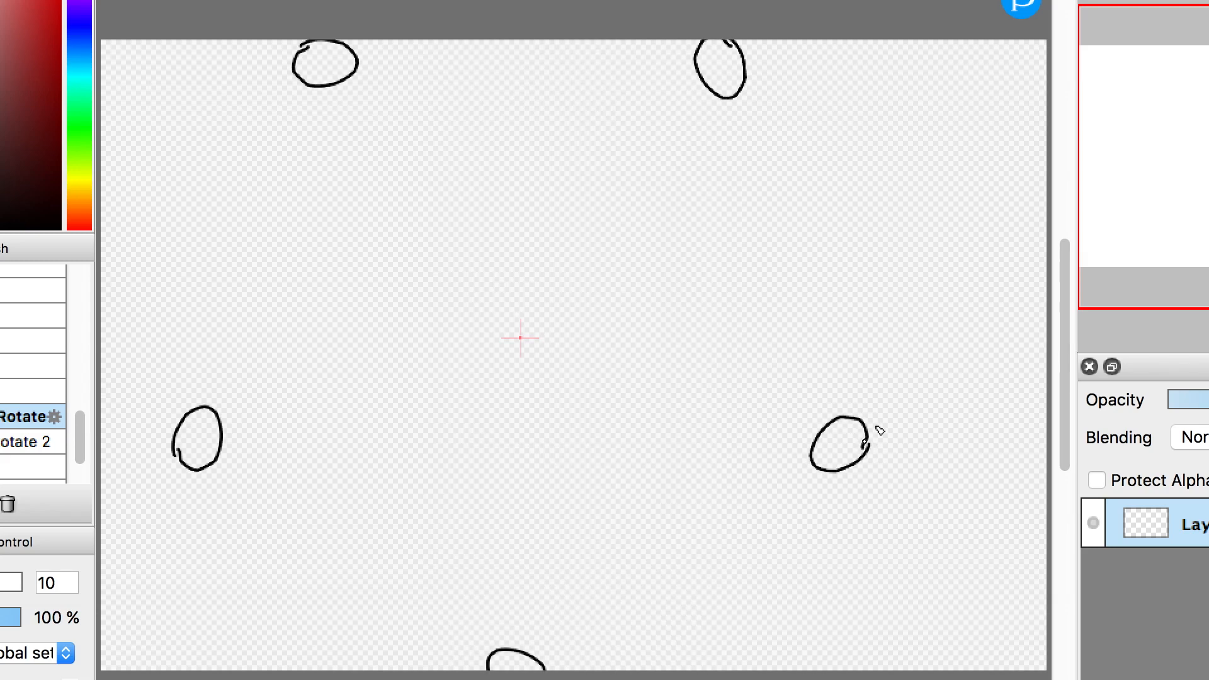
key(super+z)
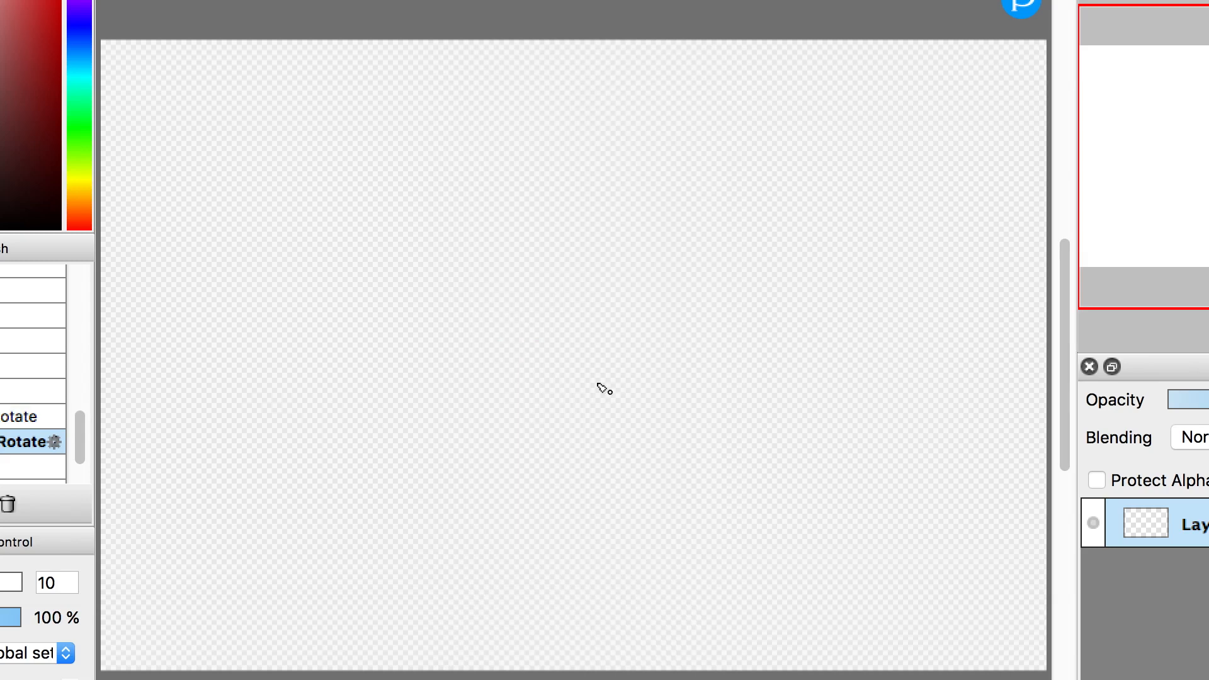
Set a central base point for Symmetry Rotate 2, draw an open five-petal flower outline around it, and undo it
super+click(574, 343)
mouse_move(648, 378)
mouse_down()
mouse_move(694, 439)
mouse_move(684, 477)
mouse_move(669, 457)
mouse_up()
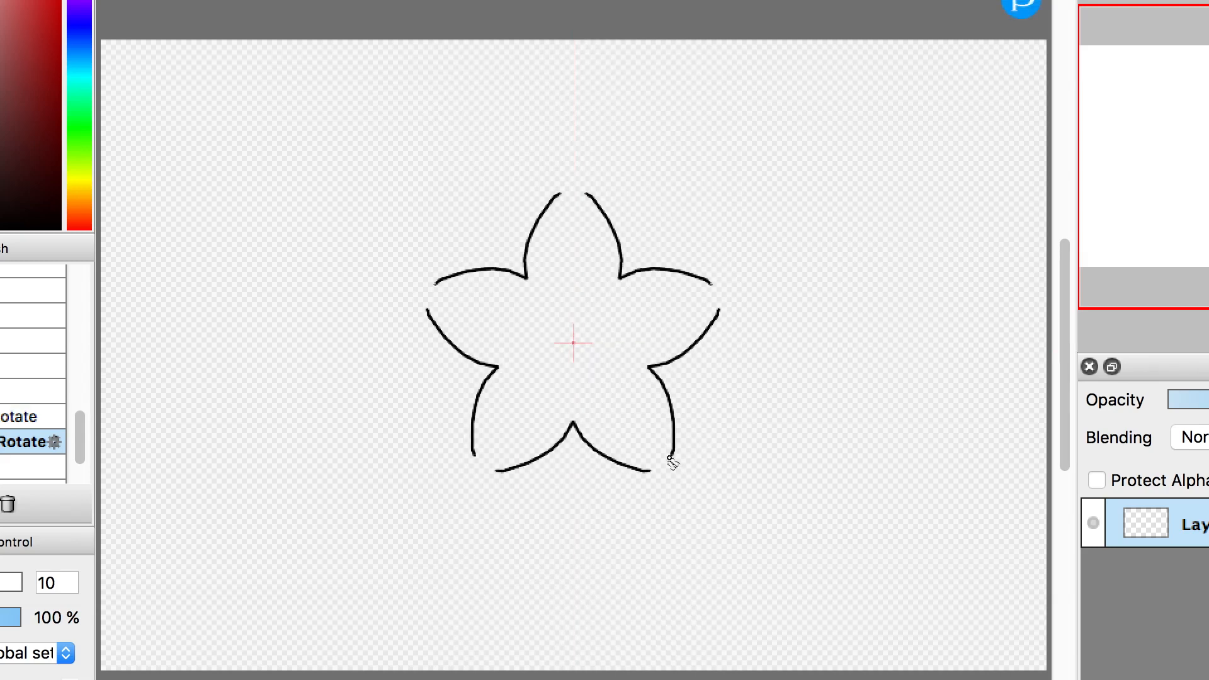
key(super+z)
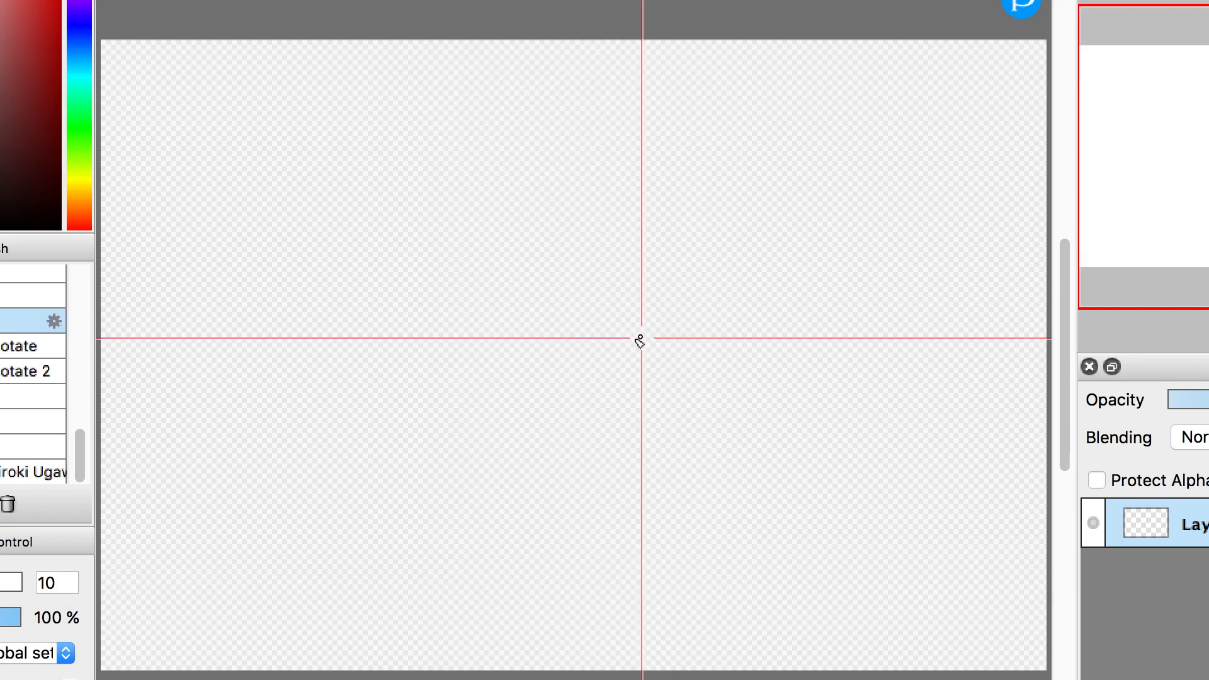
Set a central base point for the size 10 Symmetry brush and draw mirrored red wavy lines on both sides
super+click(578, 329)
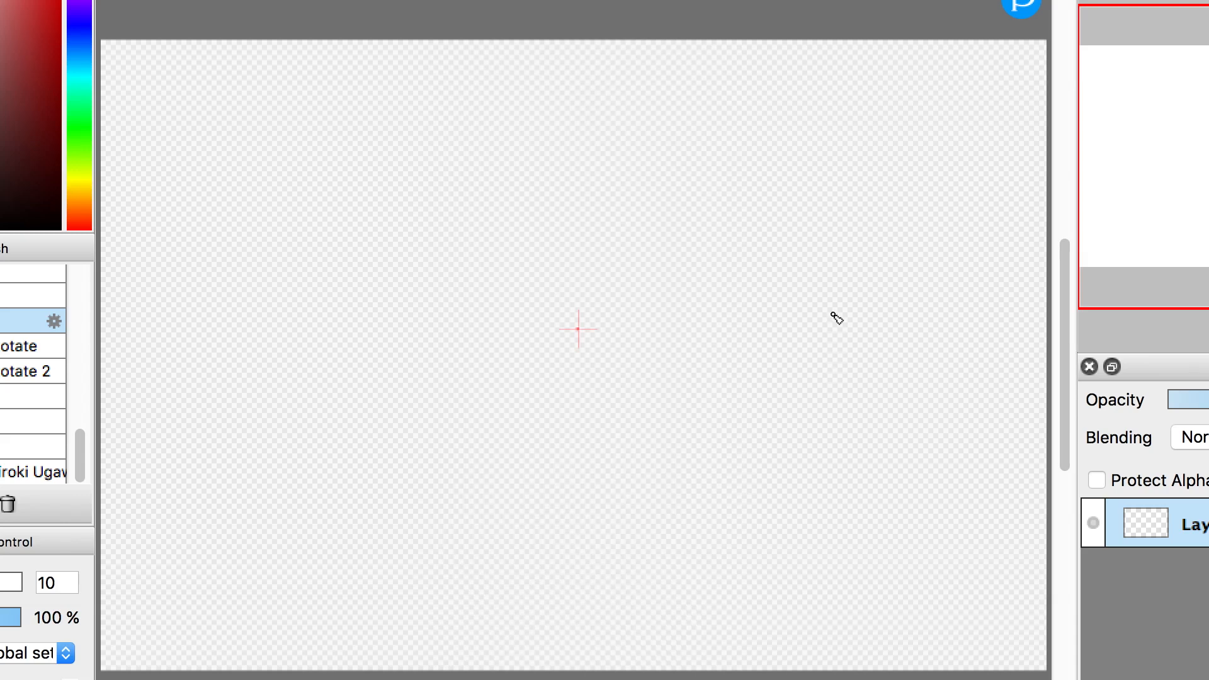
mouse_move(821, 367)
mouse_down()
mouse_move(867, 466)
mouse_move(858, 516)
mouse_up()
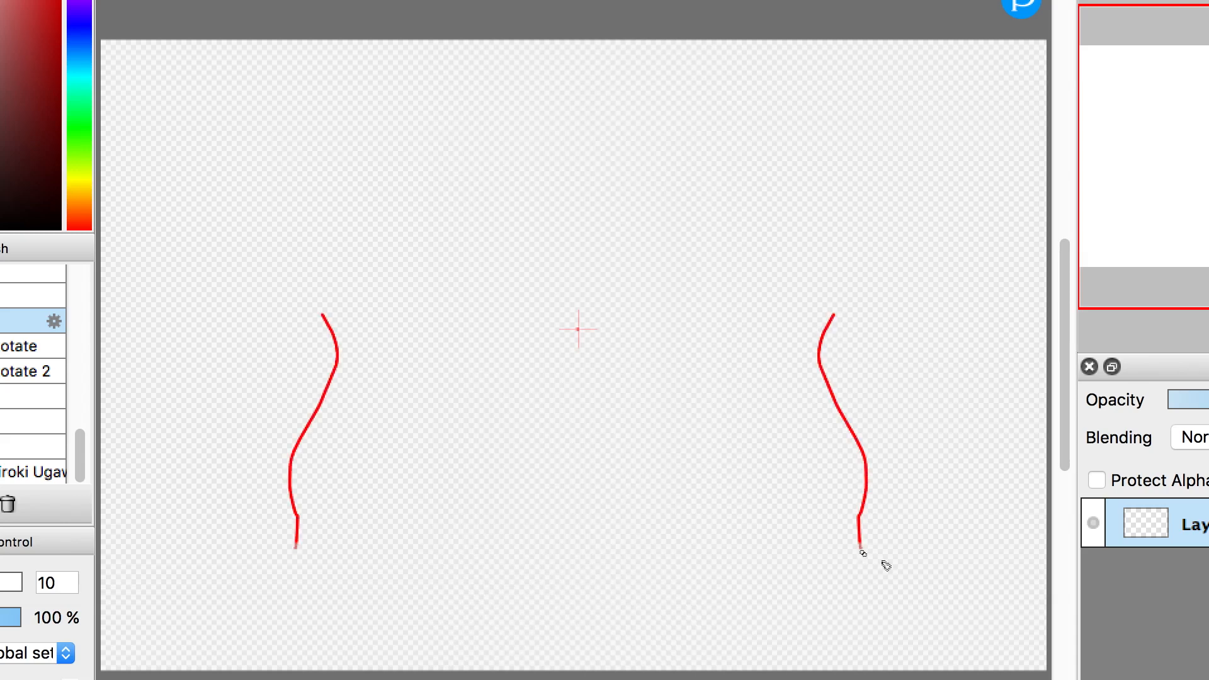
mouse_move(941, 529)
mouse_down()
mouse_move(953, 436)
mouse_move(899, 248)
mouse_move(847, 177)
mouse_move(794, 137)
mouse_move(751, 132)
mouse_up()
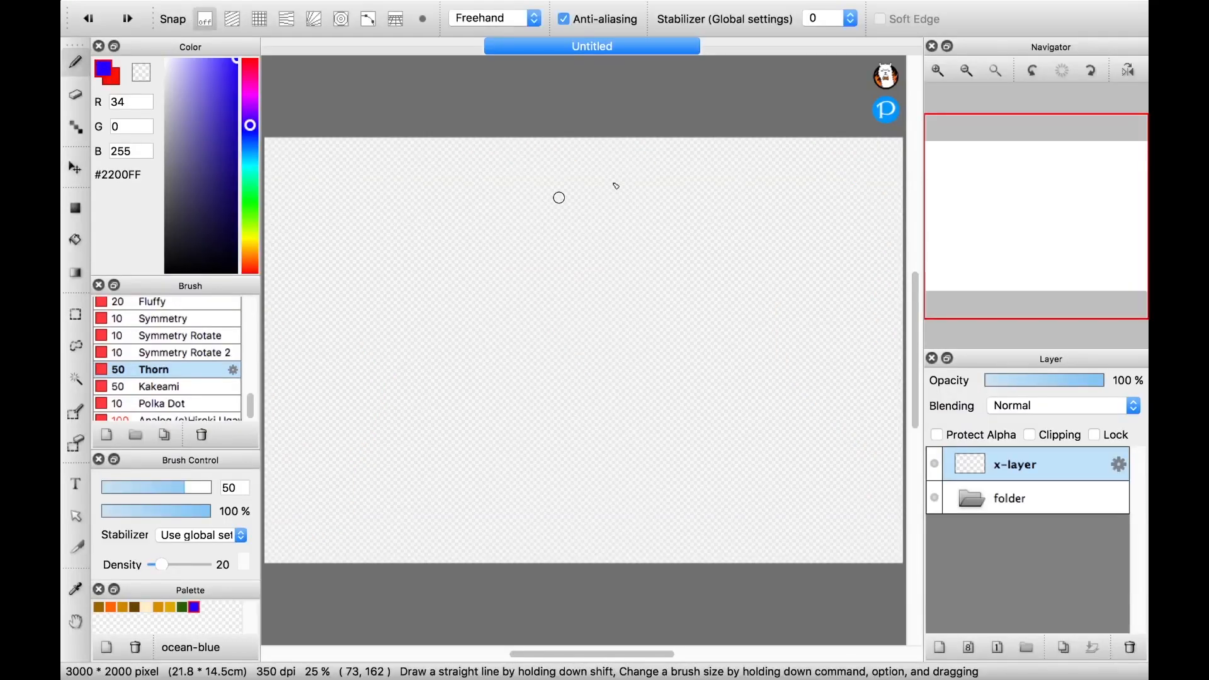
Draw a large hook-shaped line with the size 50 Thorn brush and a curved, overlaid line with the size 50 Kakeami brush
mouse_move(615, 182)
mouse_down()
mouse_move(589, 218)
mouse_move(557, 340)
mouse_move(569, 394)
mouse_move(609, 431)
mouse_move(685, 457)
mouse_move(770, 427)
mouse_up()
click(169, 387)
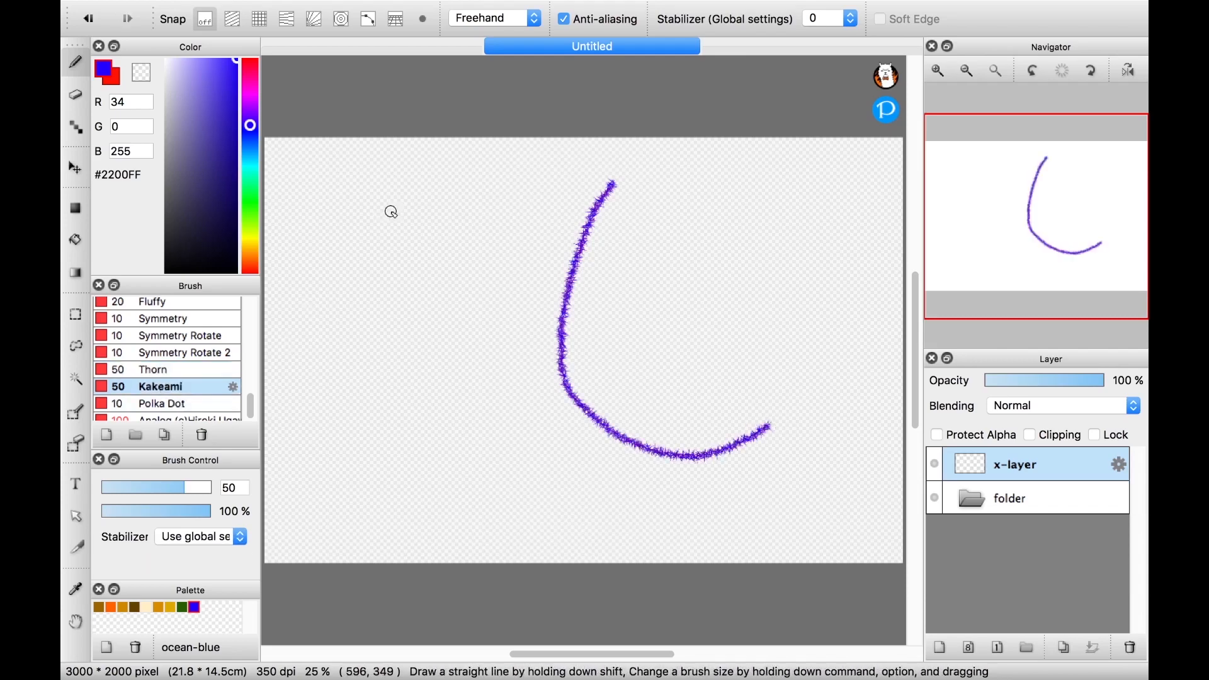
mouse_move(382, 296)
mouse_down()
mouse_move(386, 334)
mouse_move(449, 419)
mouse_up()
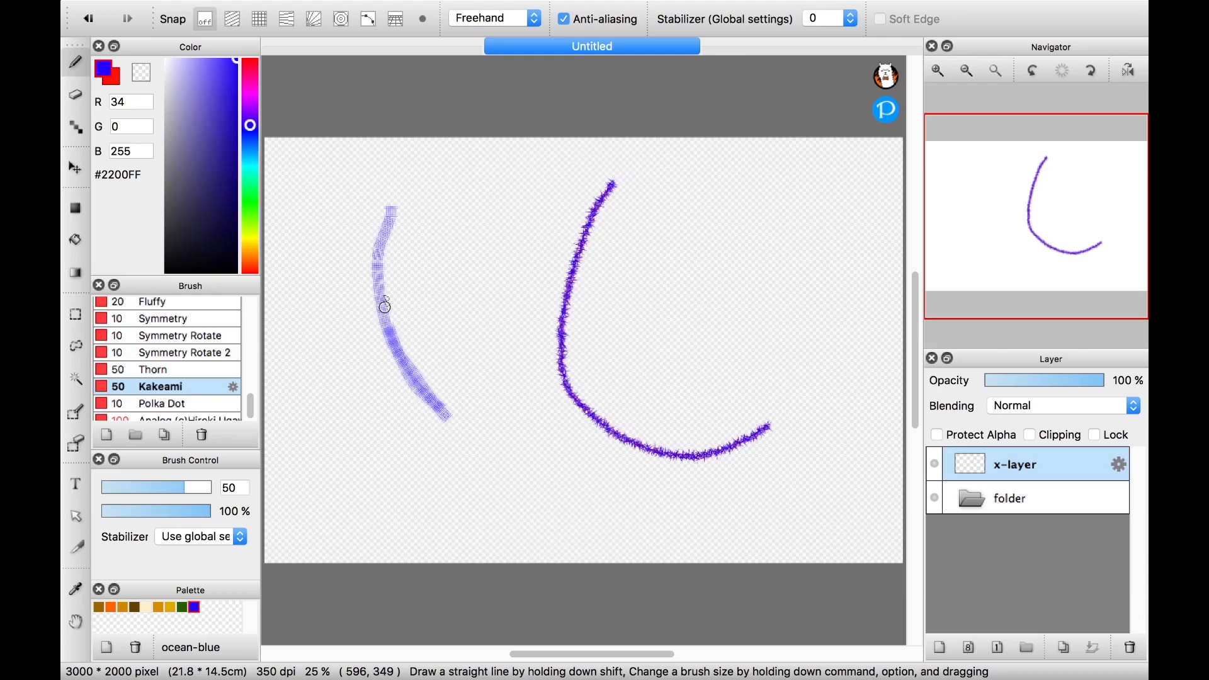
mouse_move(385, 307)
mouse_down()
mouse_move(386, 200)
mouse_move(377, 280)
mouse_move(390, 350)
mouse_move(422, 399)
mouse_up()
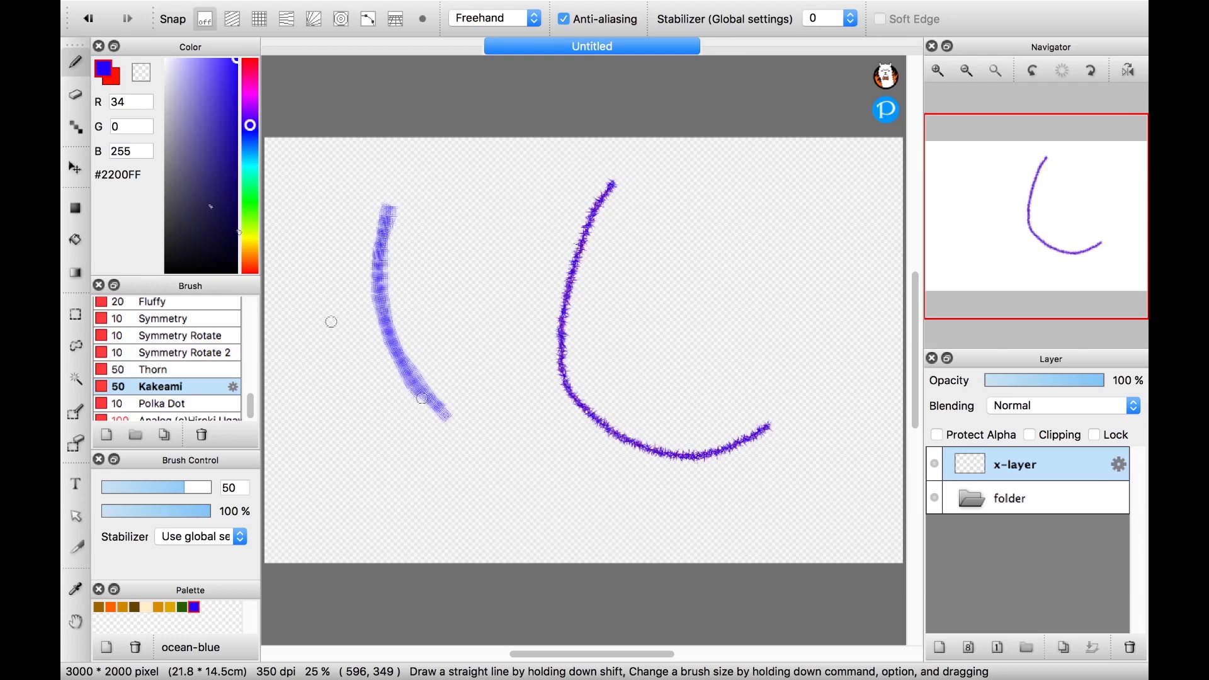
Swap the drawing colour to red #FF1200, then draw a diagonal Kakeami line and a horizontal band with the size 10 Polka Dot brush
click(129, 79)
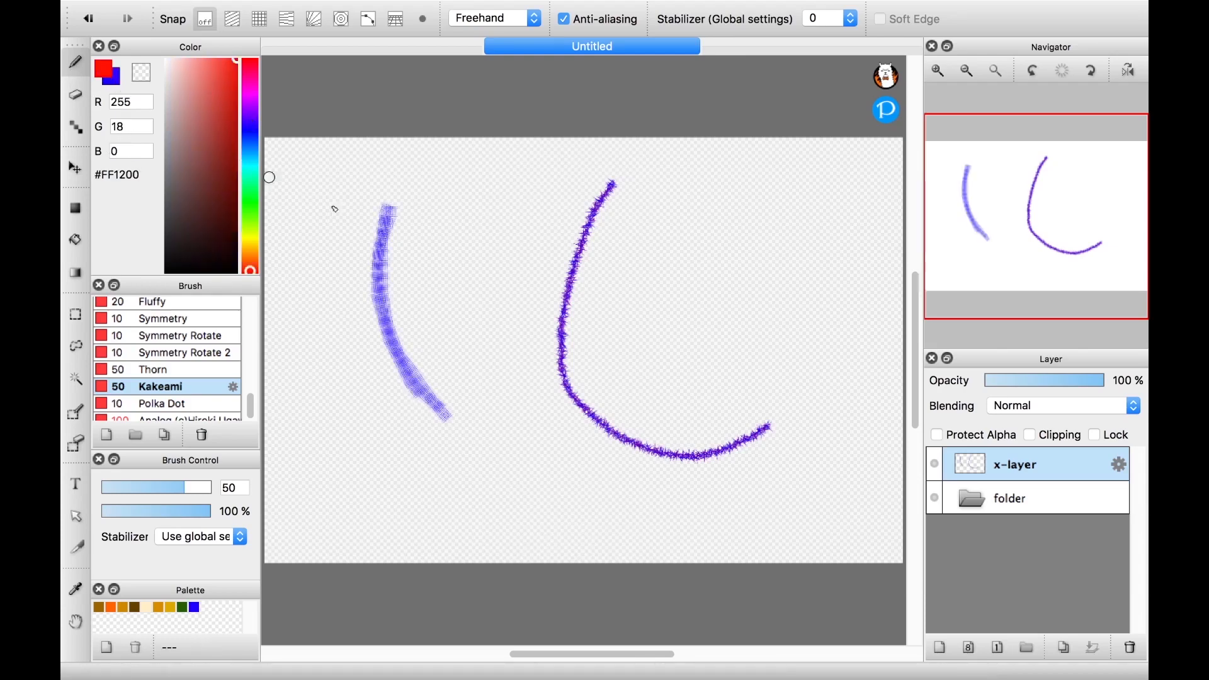
mouse_move(398, 192)
mouse_down()
mouse_move(427, 296)
mouse_move(492, 419)
mouse_up()
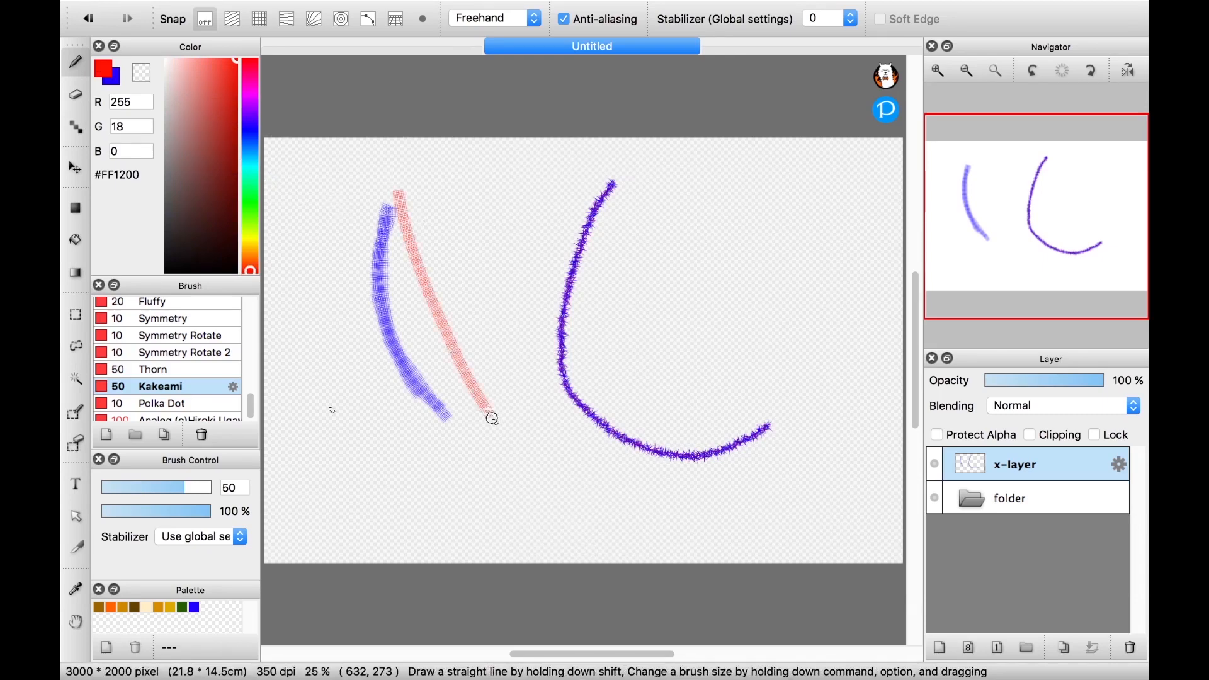
click(188, 406)
mouse_move(432, 499)
mouse_down()
mouse_move(501, 529)
mouse_move(556, 509)
mouse_move(709, 392)
mouse_up()
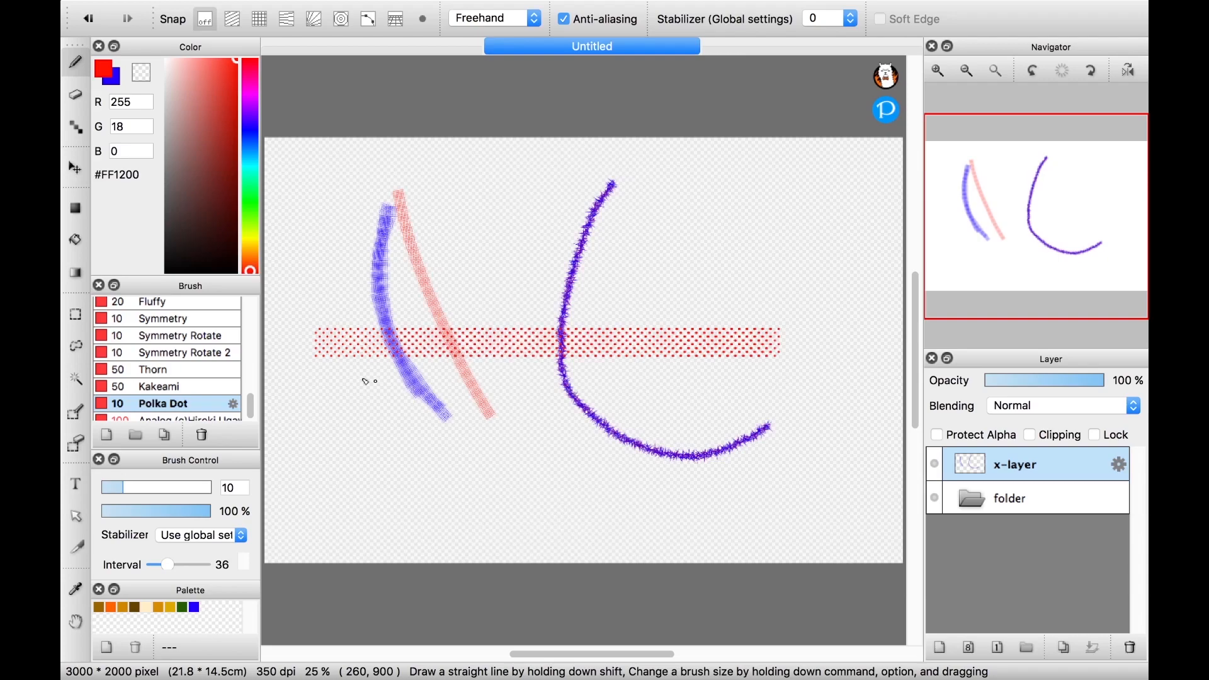
Try out the size 100 Analog brush with strokes across the canvas
scroll(160, 380, down, 1)
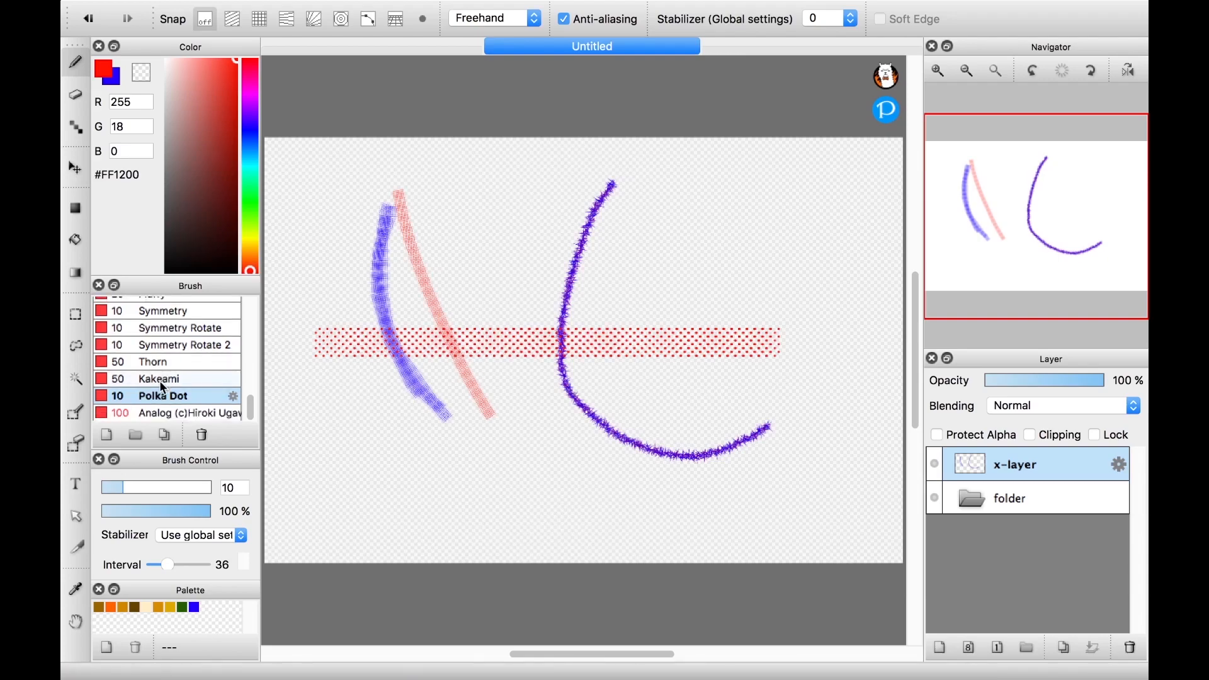
click(187, 415)
mouse_move(272, 438)
mouse_down()
mouse_move(670, 459)
mouse_move(719, 415)
mouse_move(715, 386)
mouse_move(510, 188)
mouse_up()
mouse_move(287, 333)
mouse_down()
mouse_move(899, 324)
mouse_move(735, 189)
mouse_move(774, 175)
mouse_move(810, 183)
mouse_move(828, 191)
mouse_move(847, 233)
mouse_up()
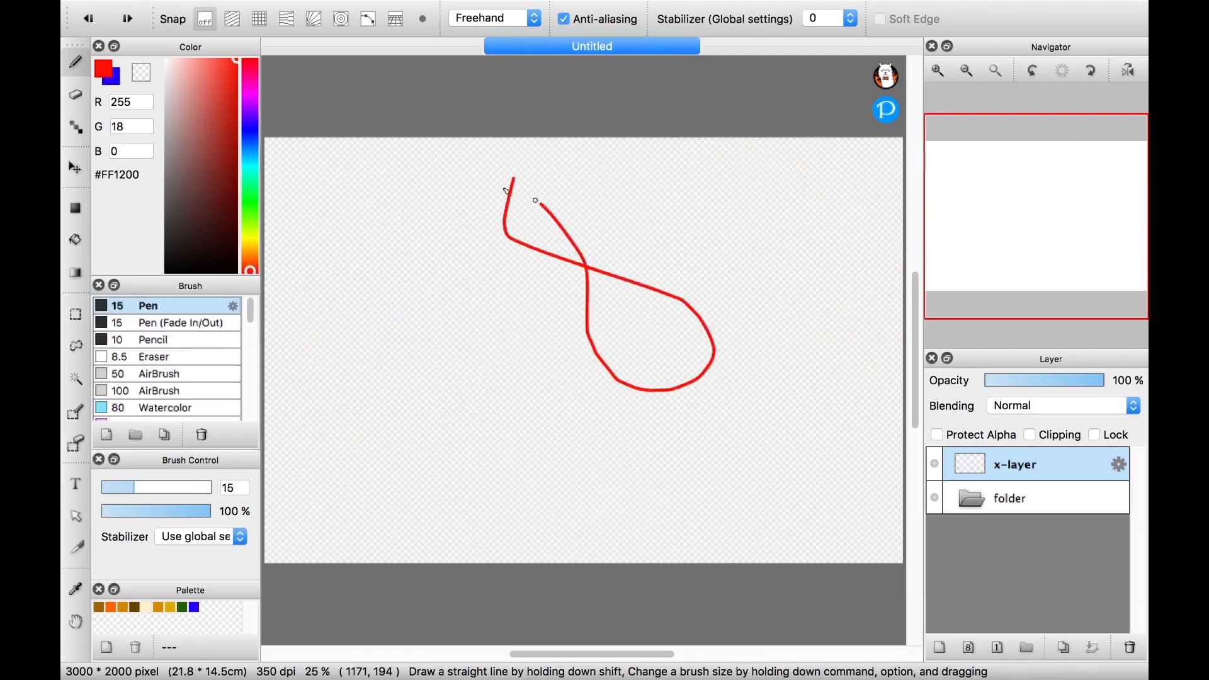
Close the size 15 Pen loop with a straight segment and draw a long diagonal line beside it in Line mode
shift+click(506, 190)
click(498, 17)
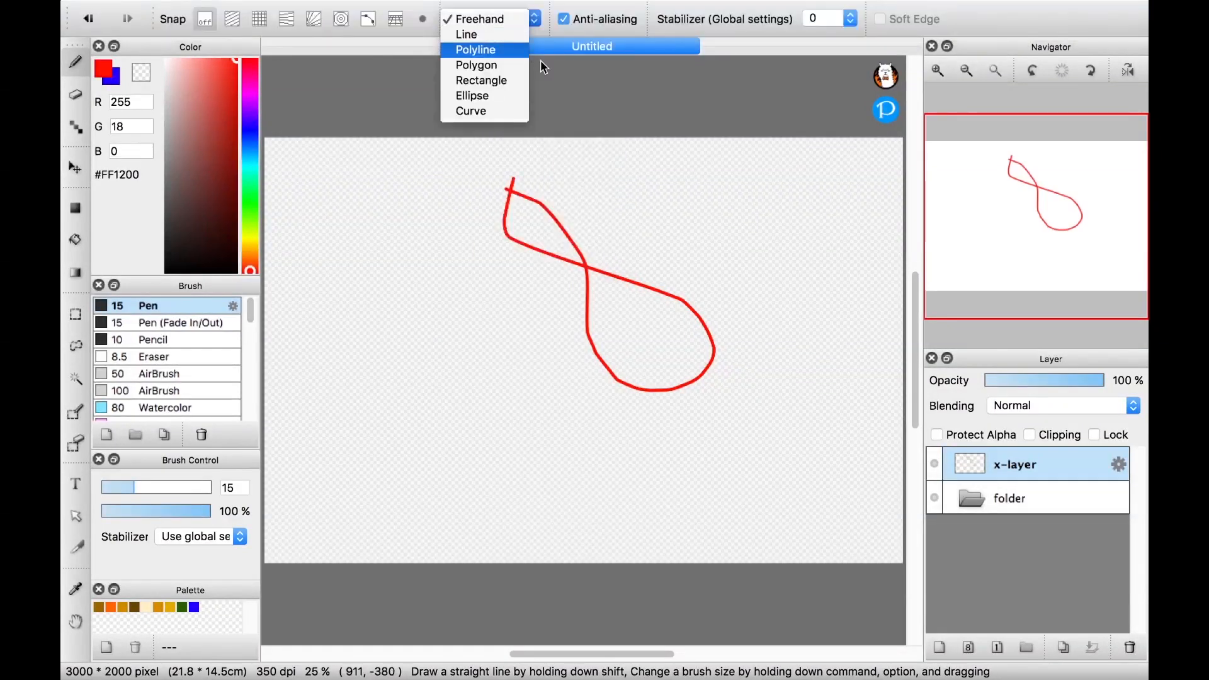
click(467, 34)
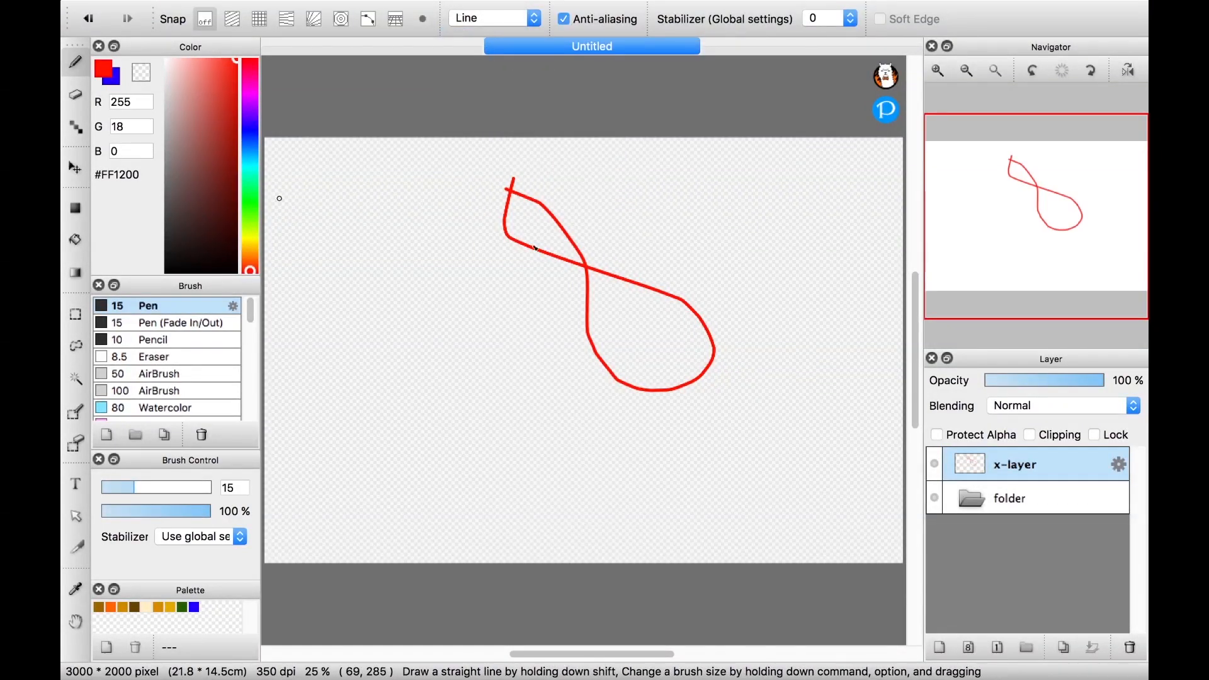
drag(279, 197, 571, 434)
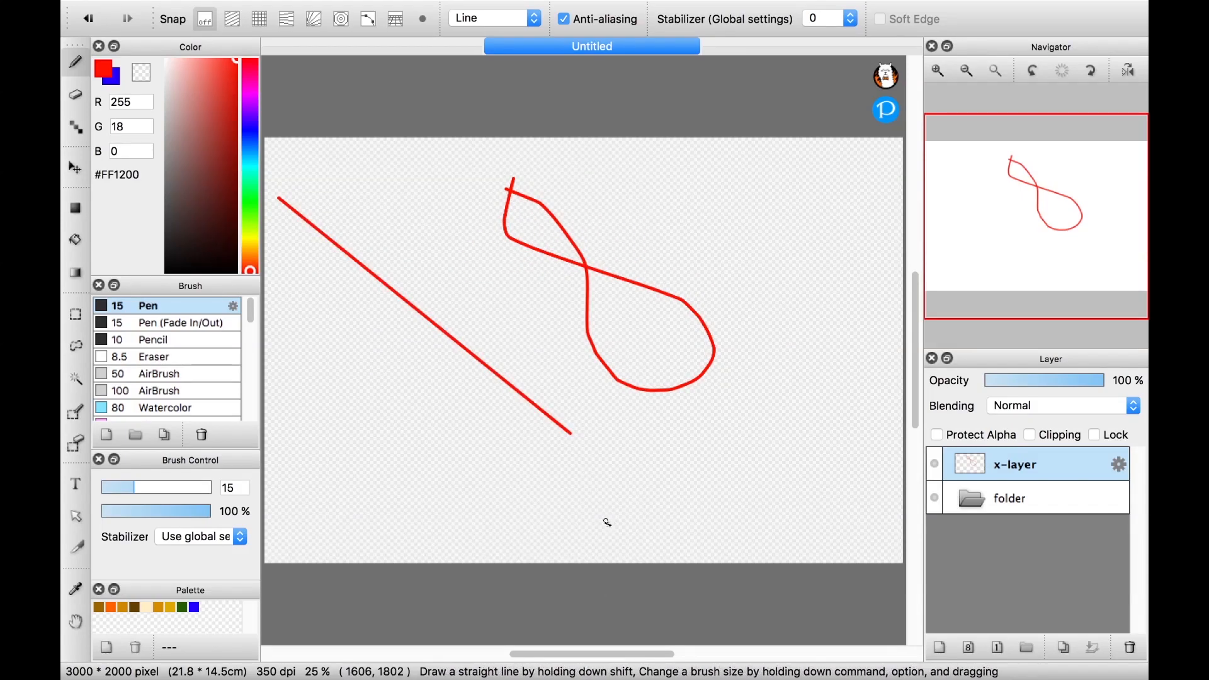
Draw a large closed, crown-like jagged outline in Polyline mode
click(498, 19)
click(499, 42)
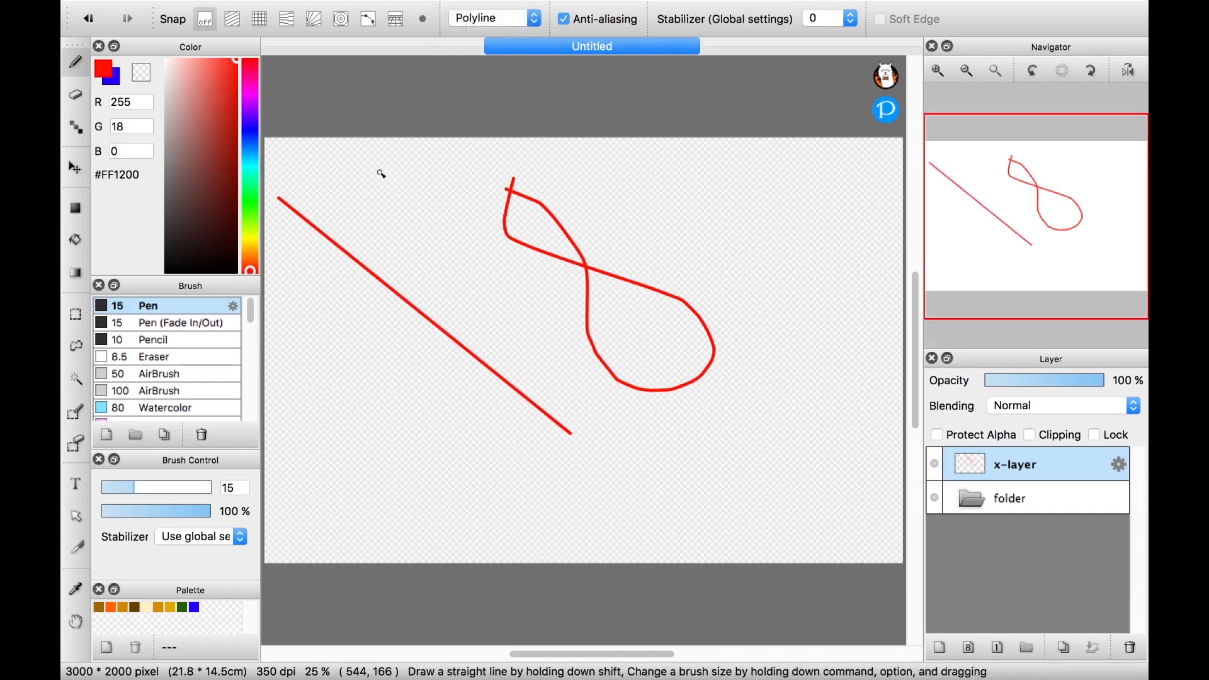
click(446, 479)
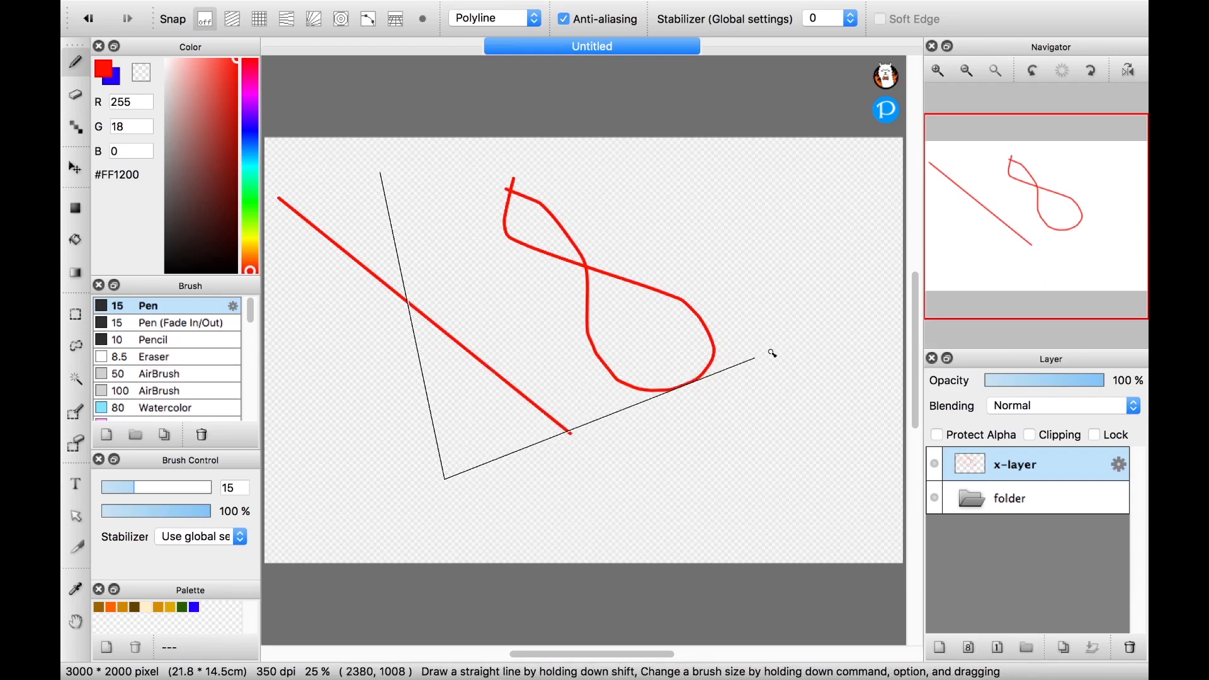
click(802, 510)
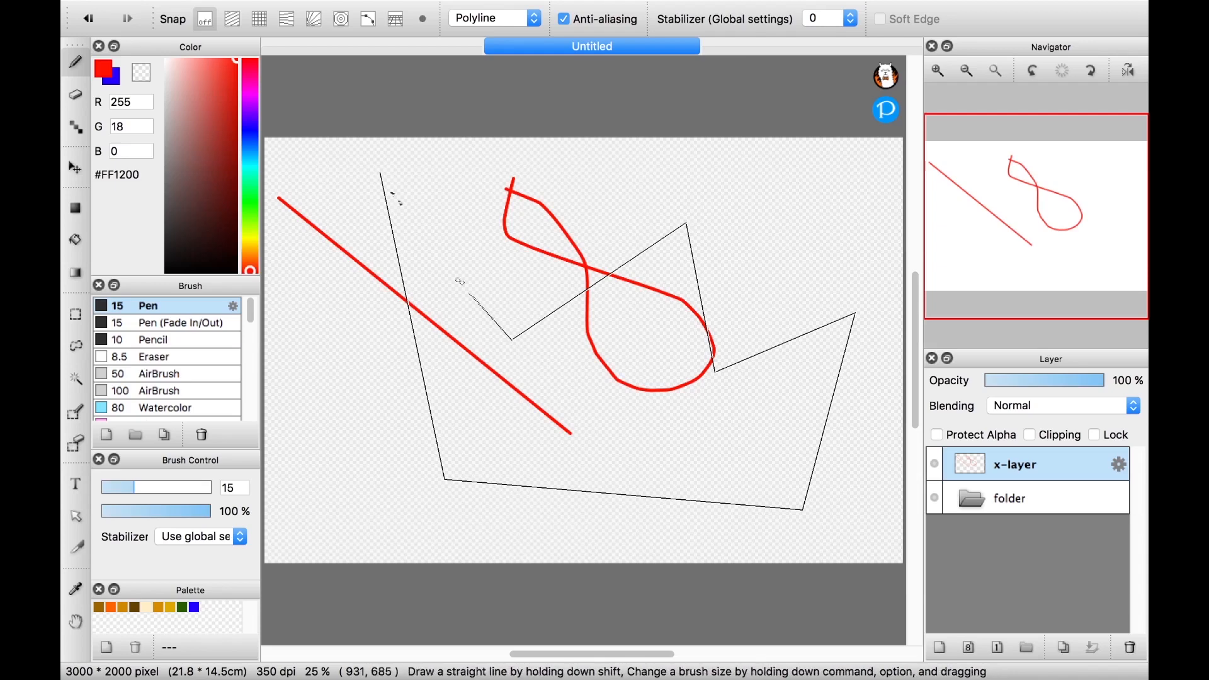
click(382, 179)
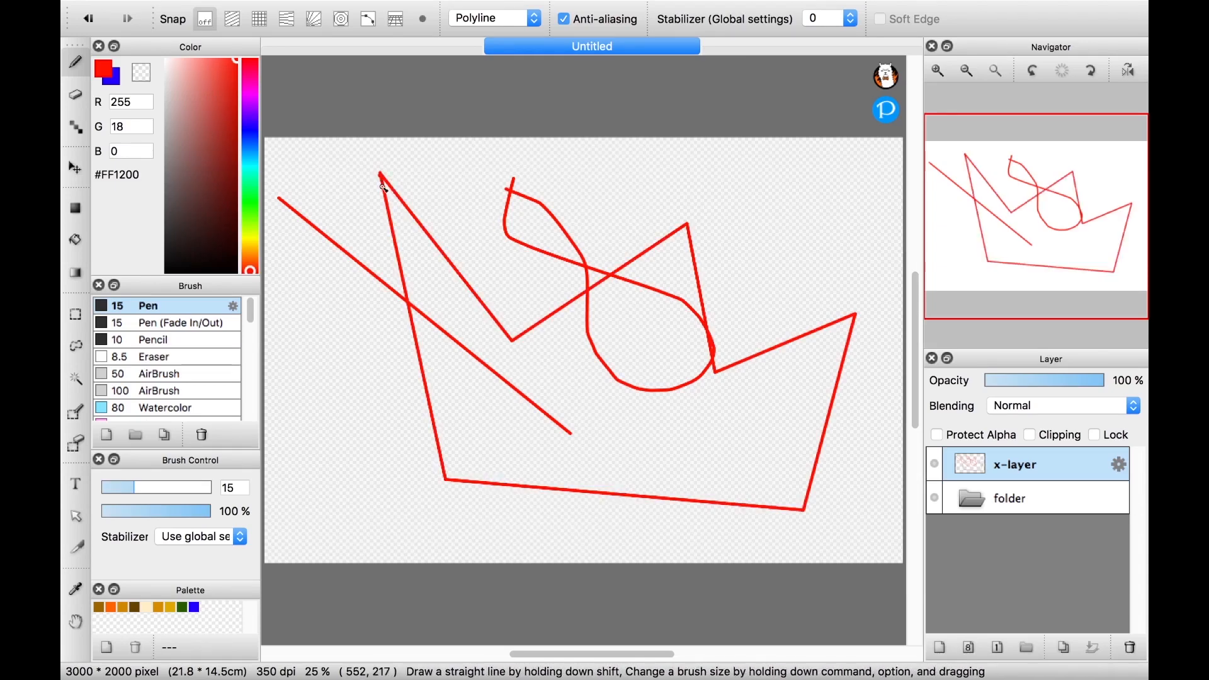
Draw an irregular many-cornered shape in Polygon mode over the upper middle of the canvas, ending it near its first corner
click(491, 18)
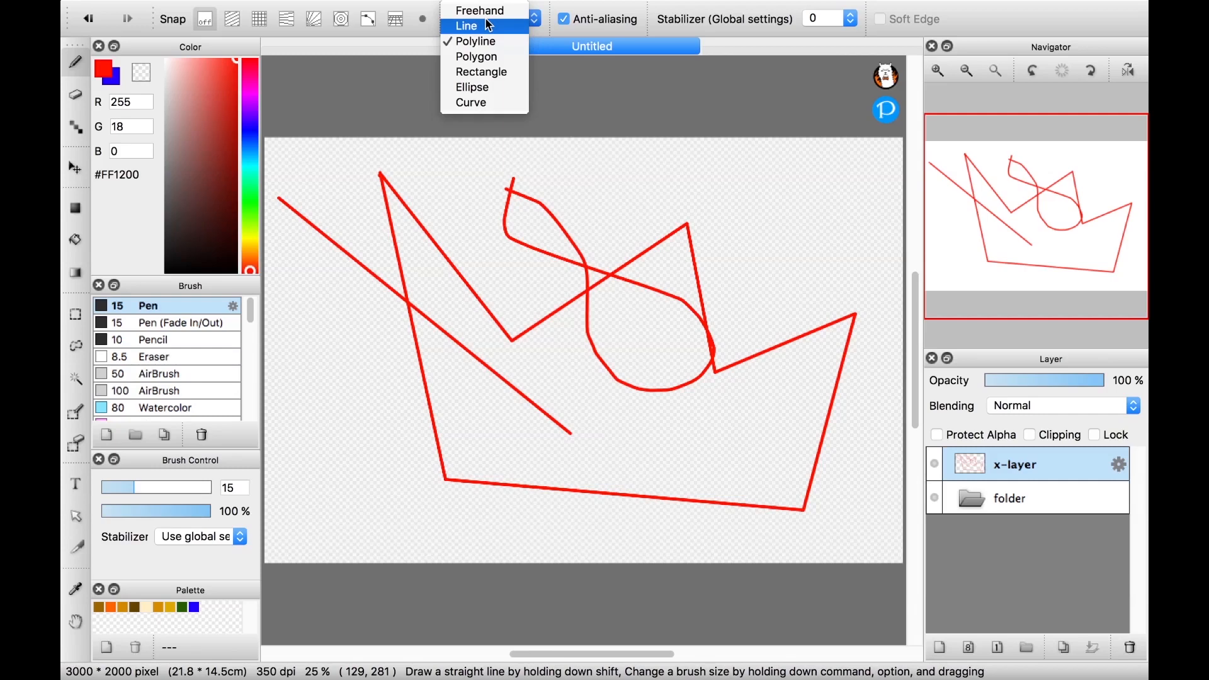
click(476, 58)
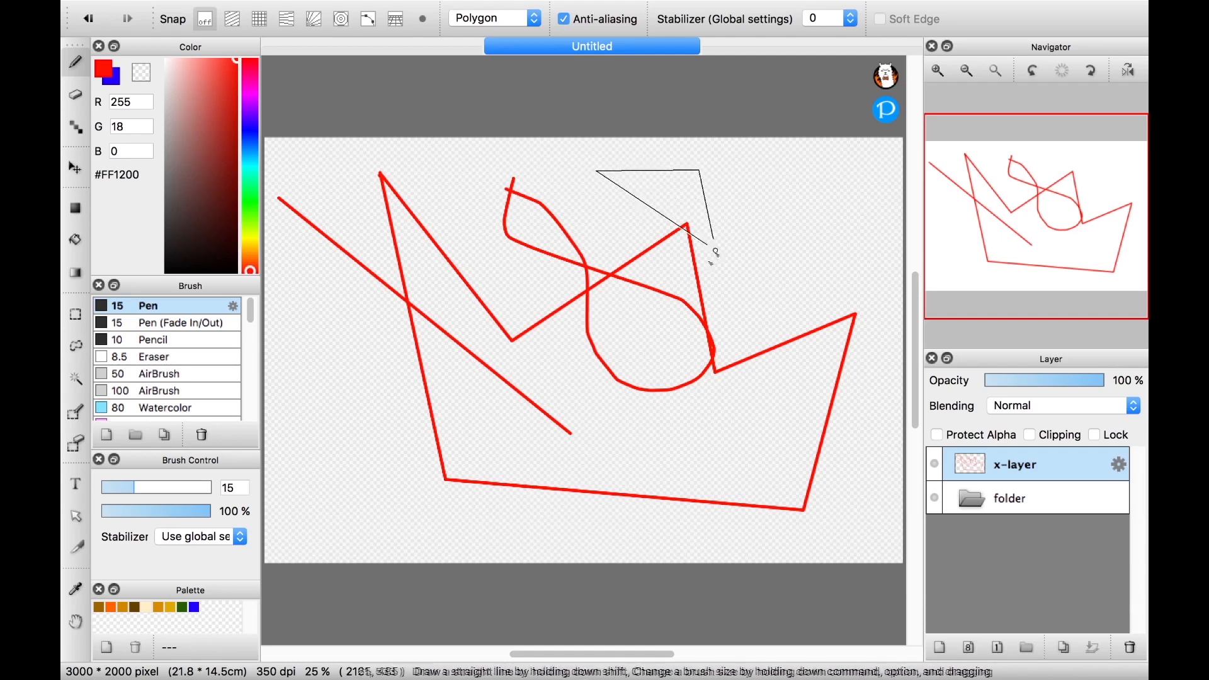
click(666, 286)
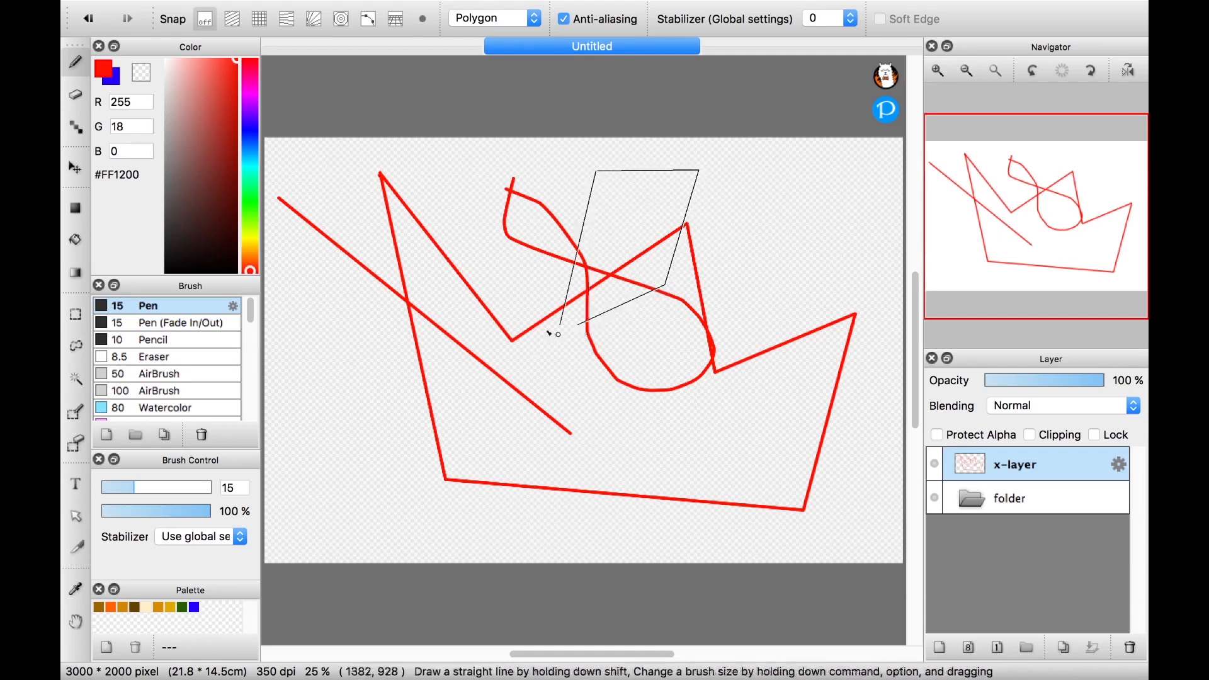
click(500, 286)
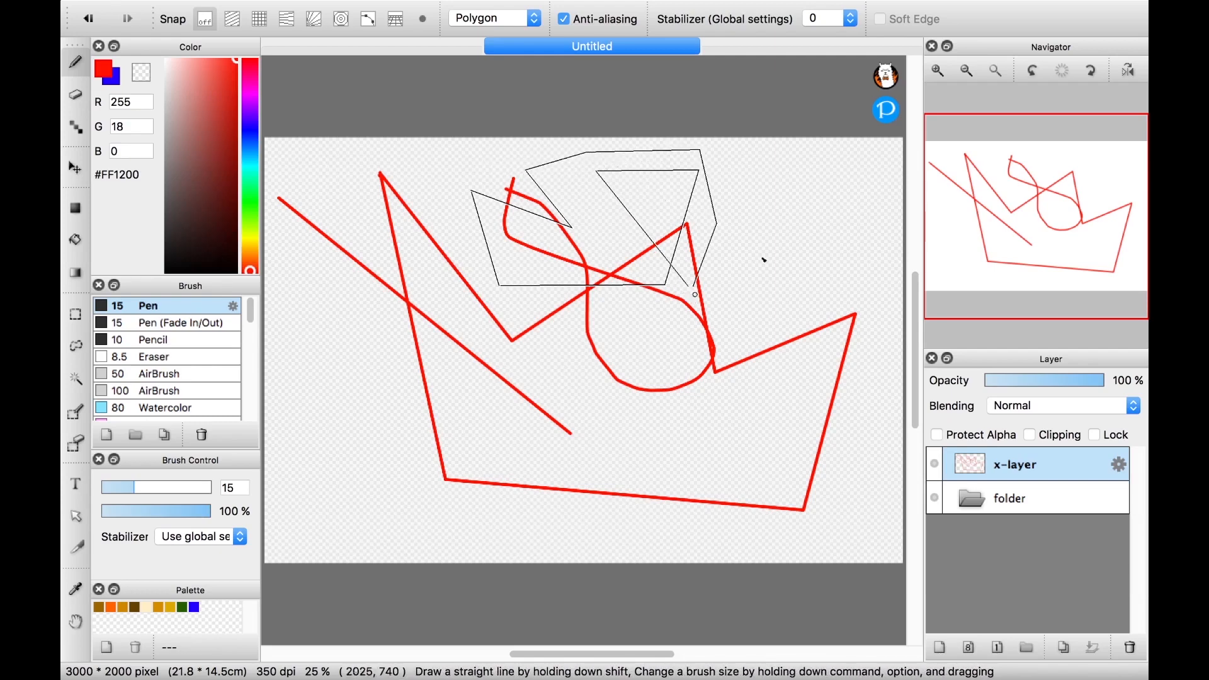
key(Escape)
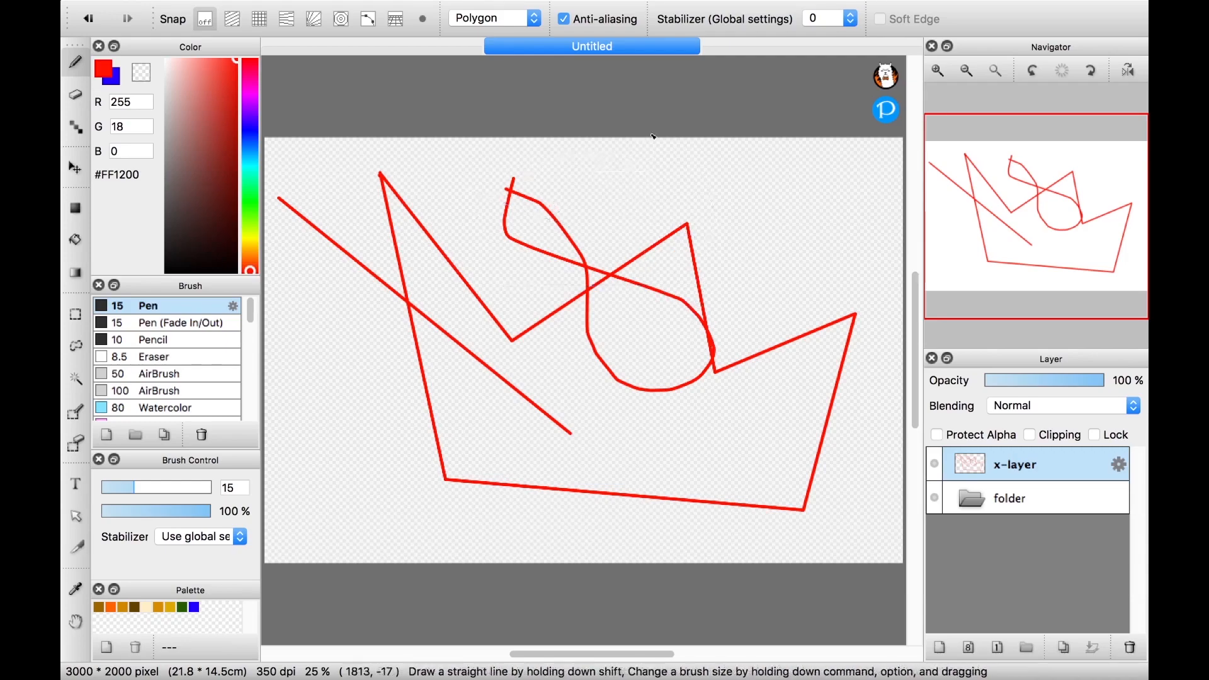
scroll(653, 135, up, 5)
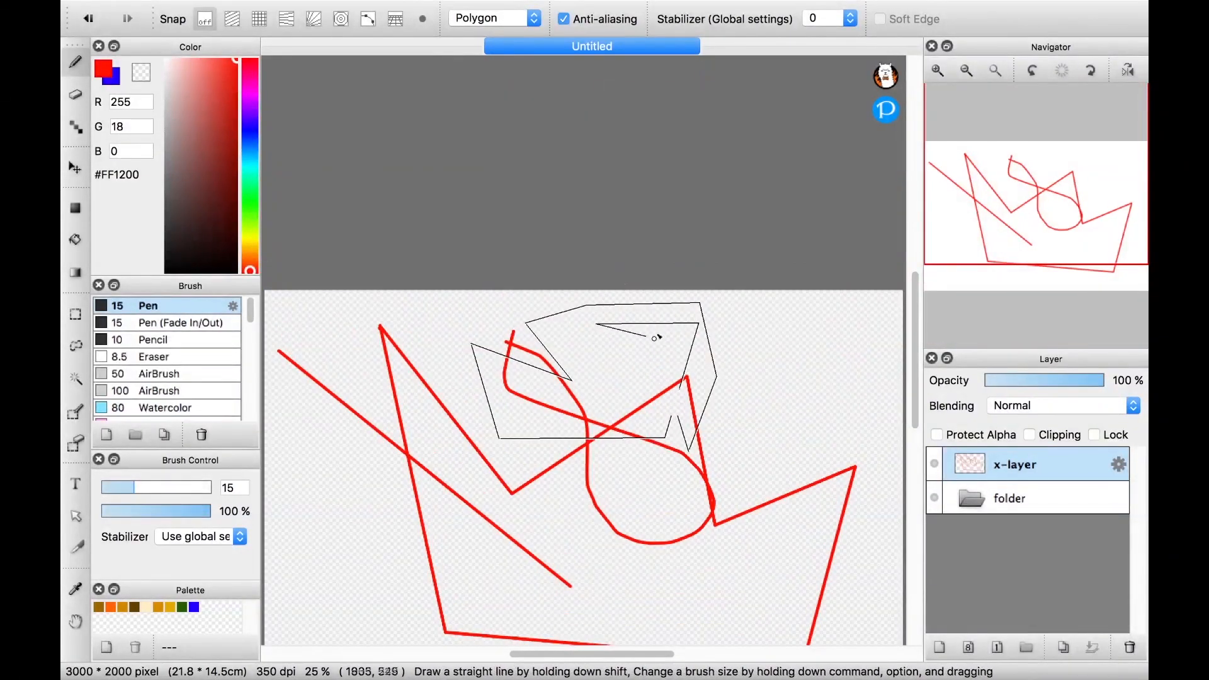
double_click(604, 324)
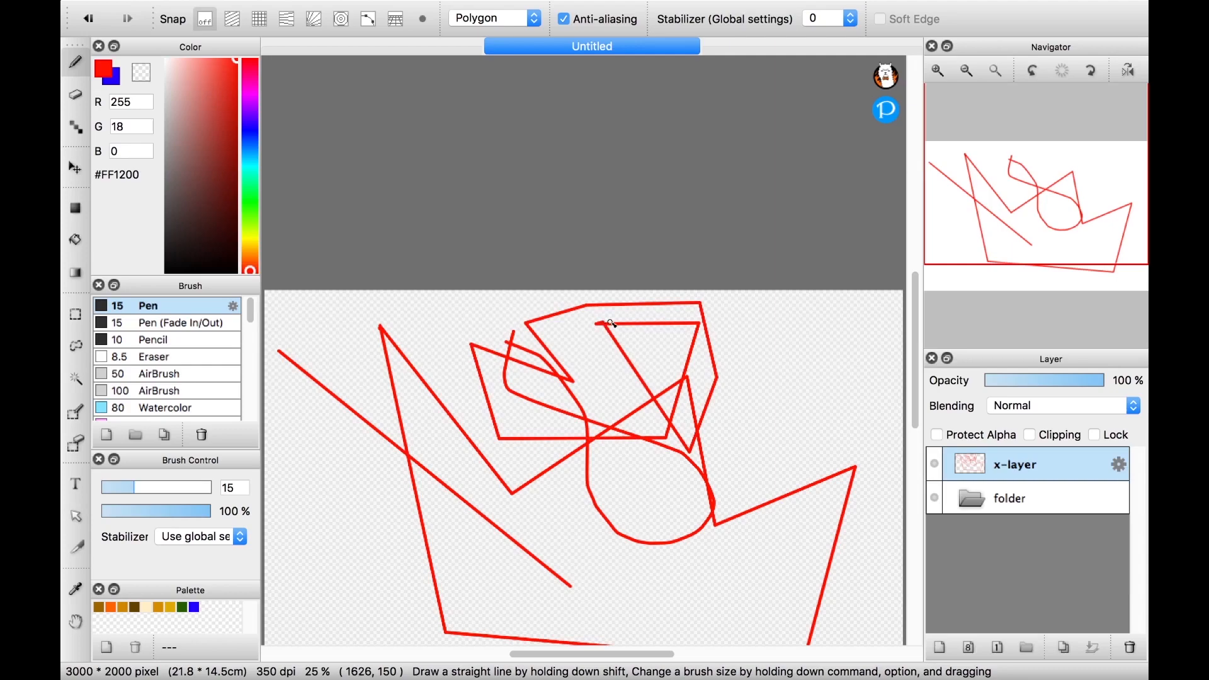
click(509, 19)
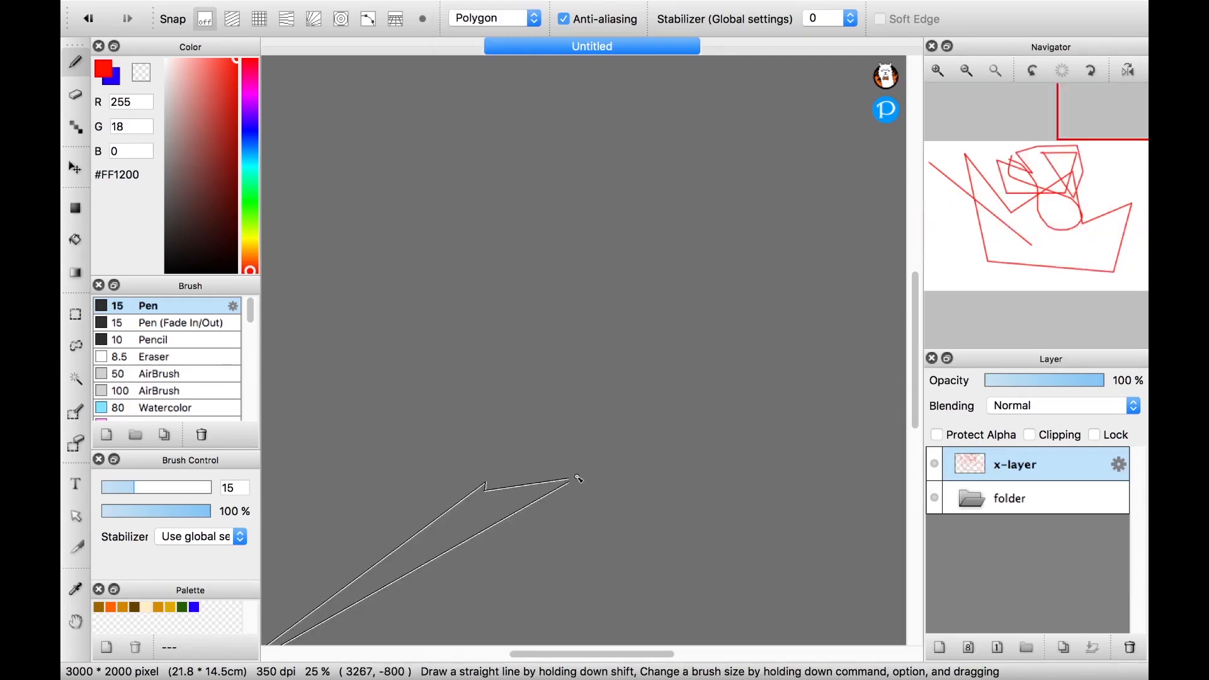
key(Tab)
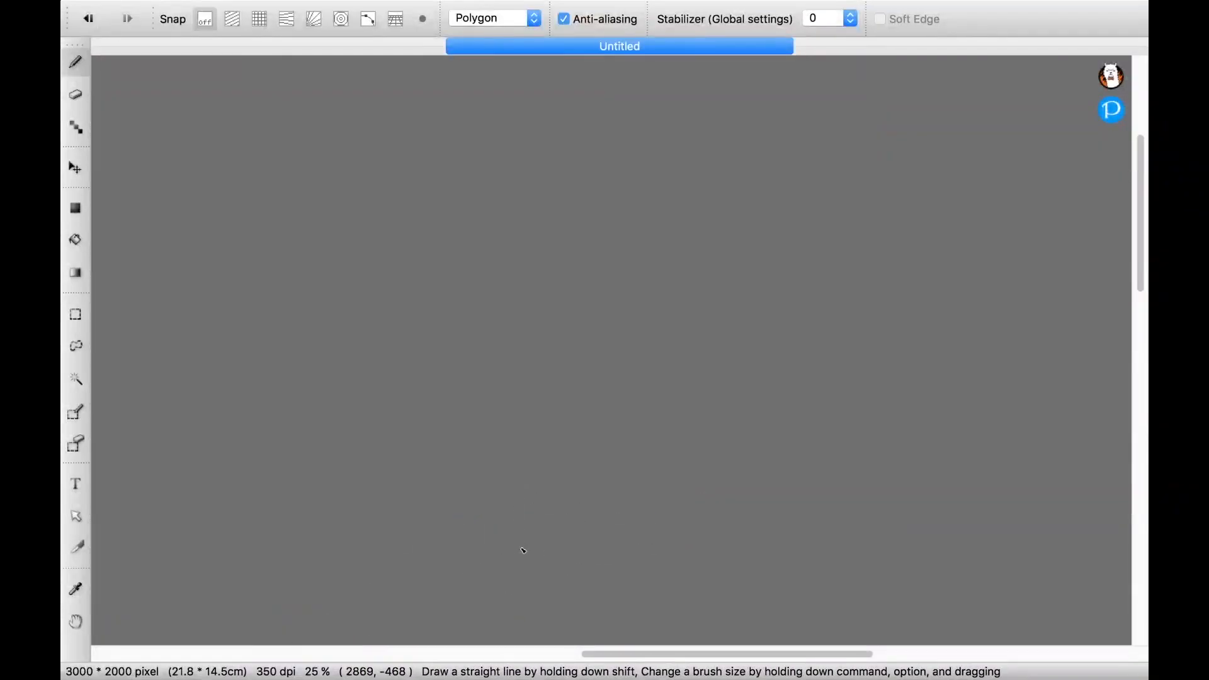
scroll(602, 460, down, 5)
scroll(494, 353, up, 4)
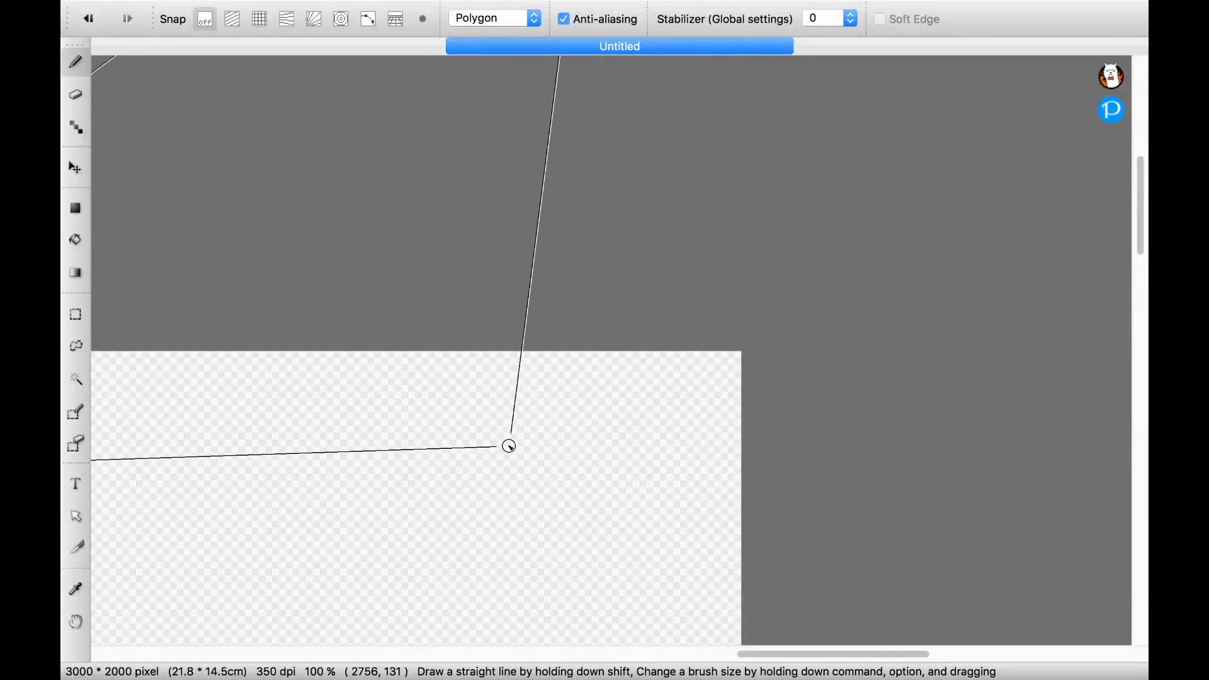
key(Escape)
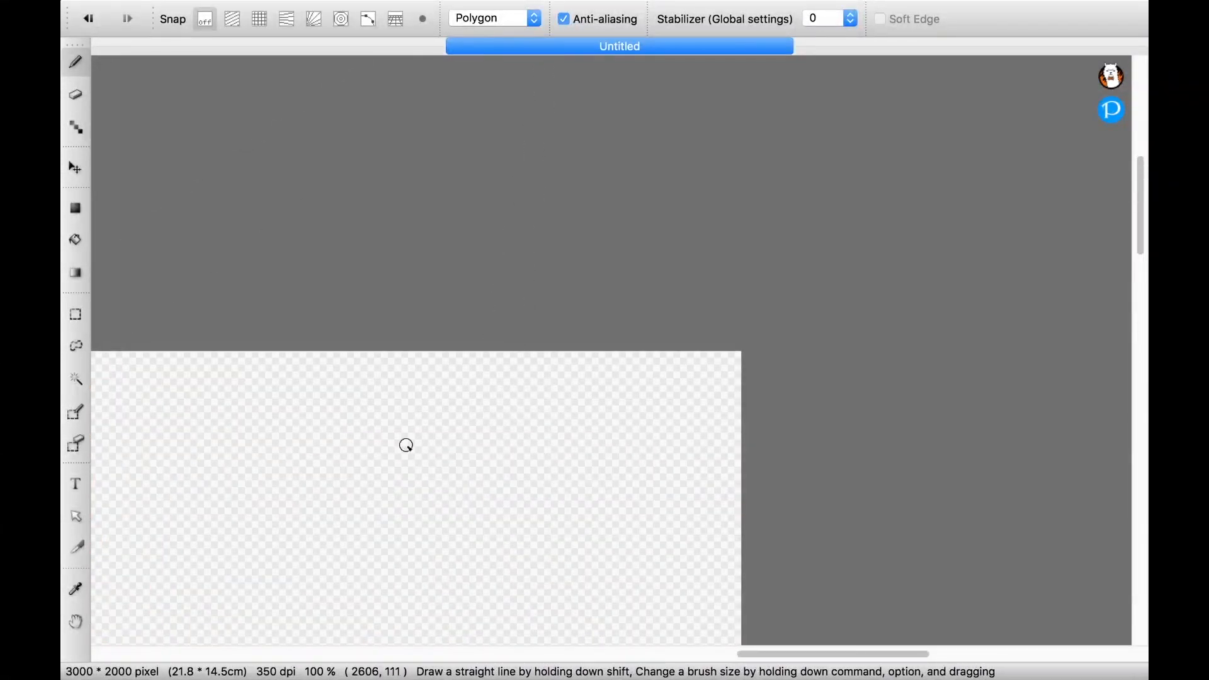
scroll(407, 445, down, 1)
scroll(558, 324, down, 6)
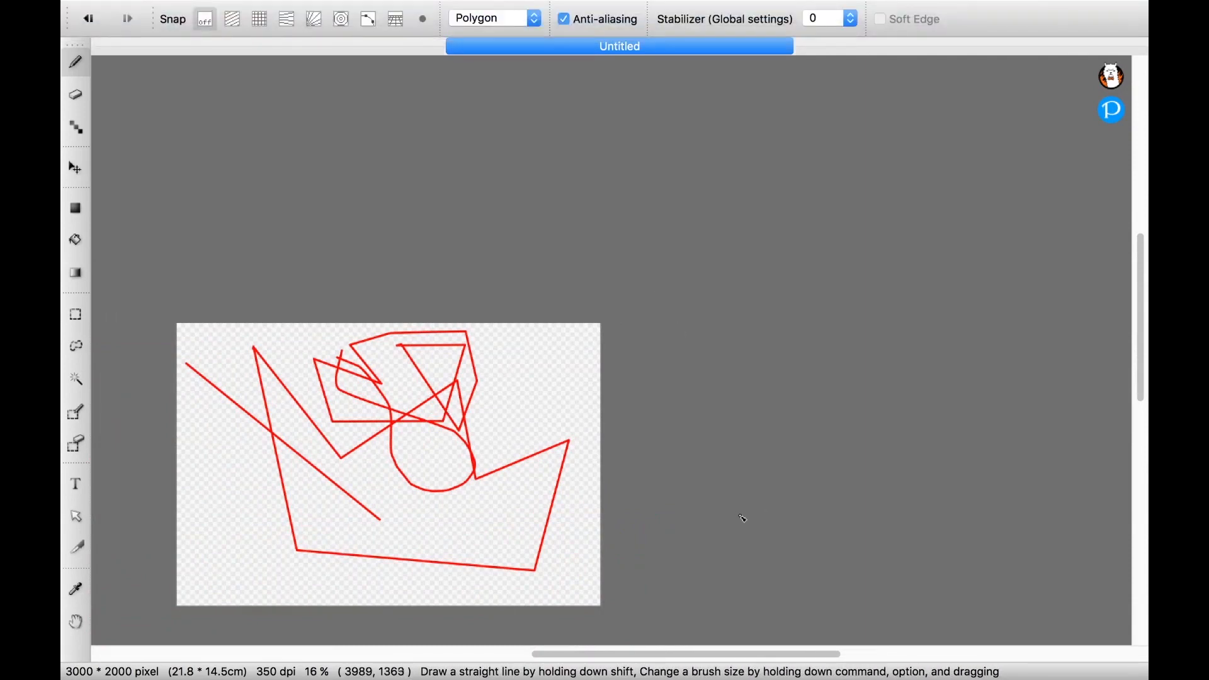
Show the hidden panels again and fit the canvas to the window size
mouse_move(462, 5)
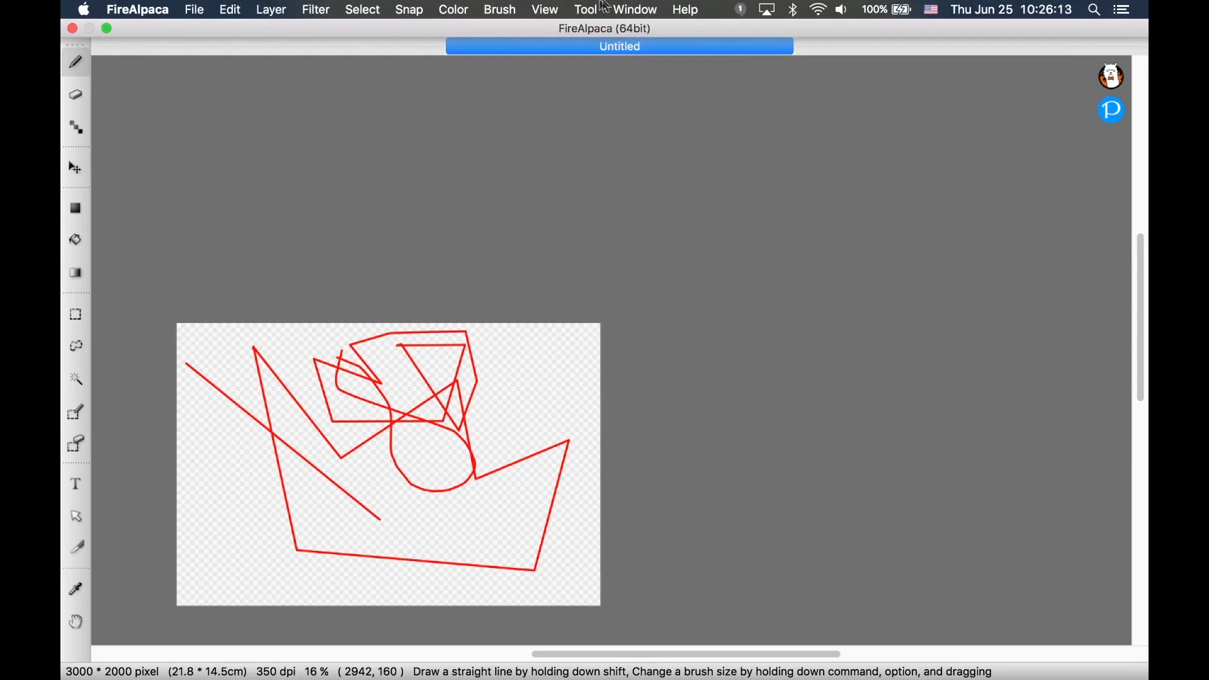
click(637, 8)
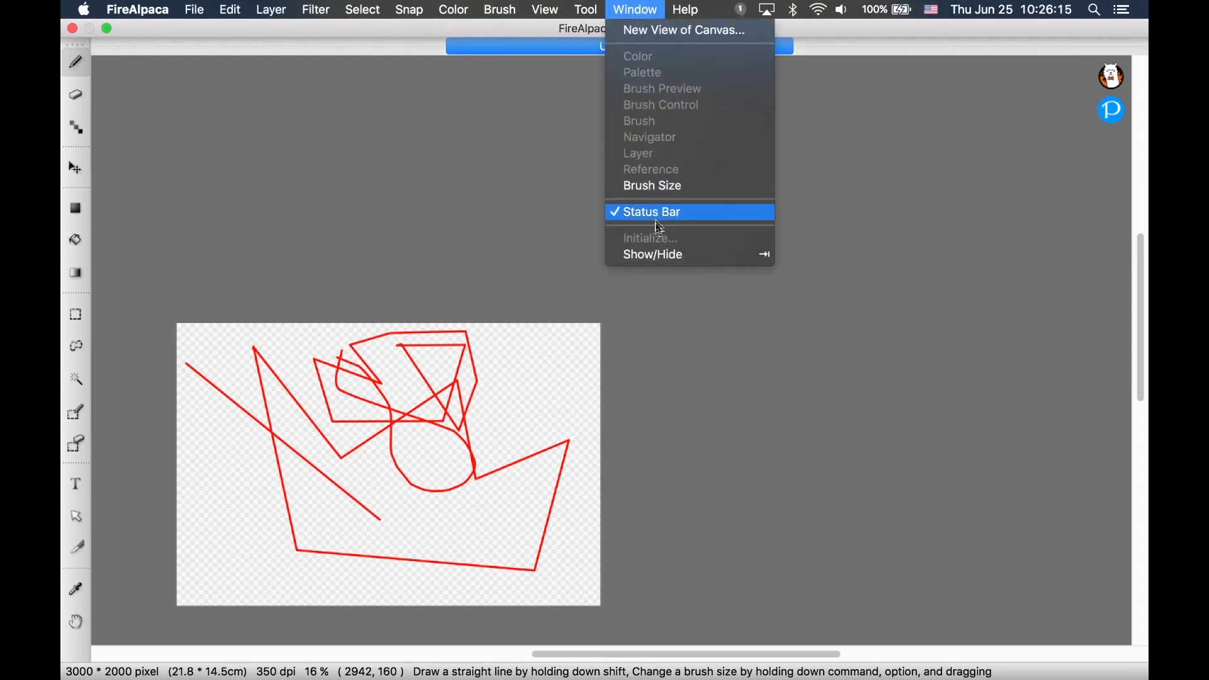
click(670, 256)
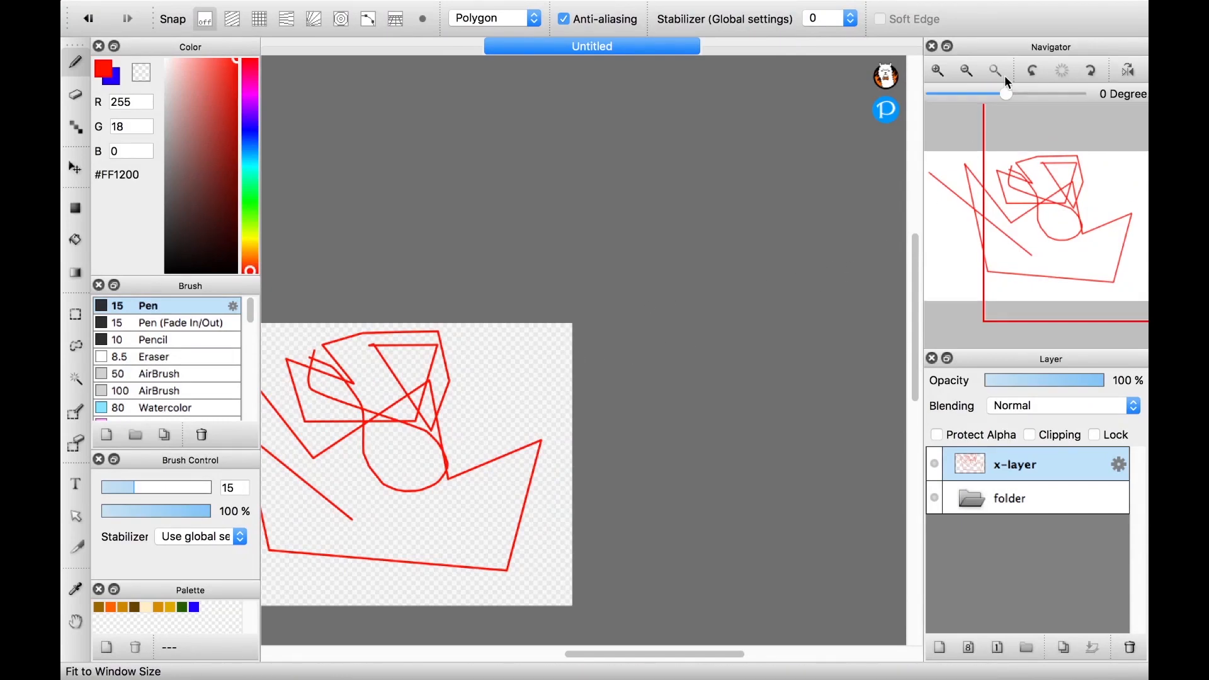
click(998, 66)
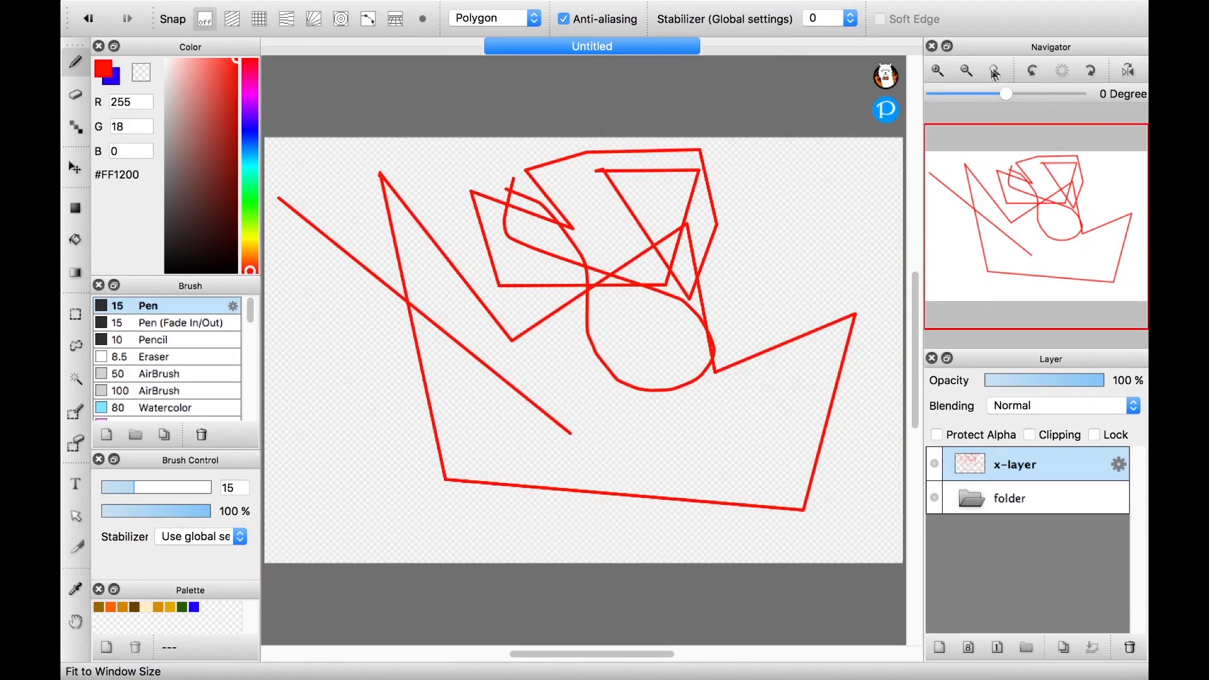
click(648, 6)
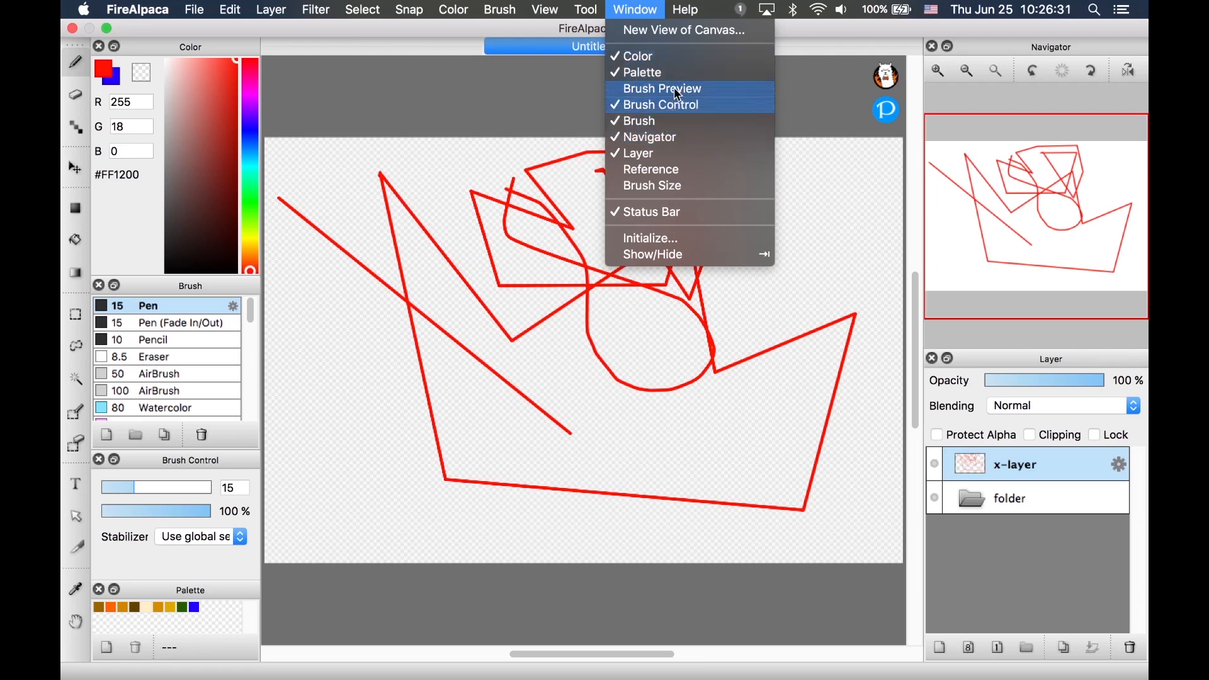
click(513, 132)
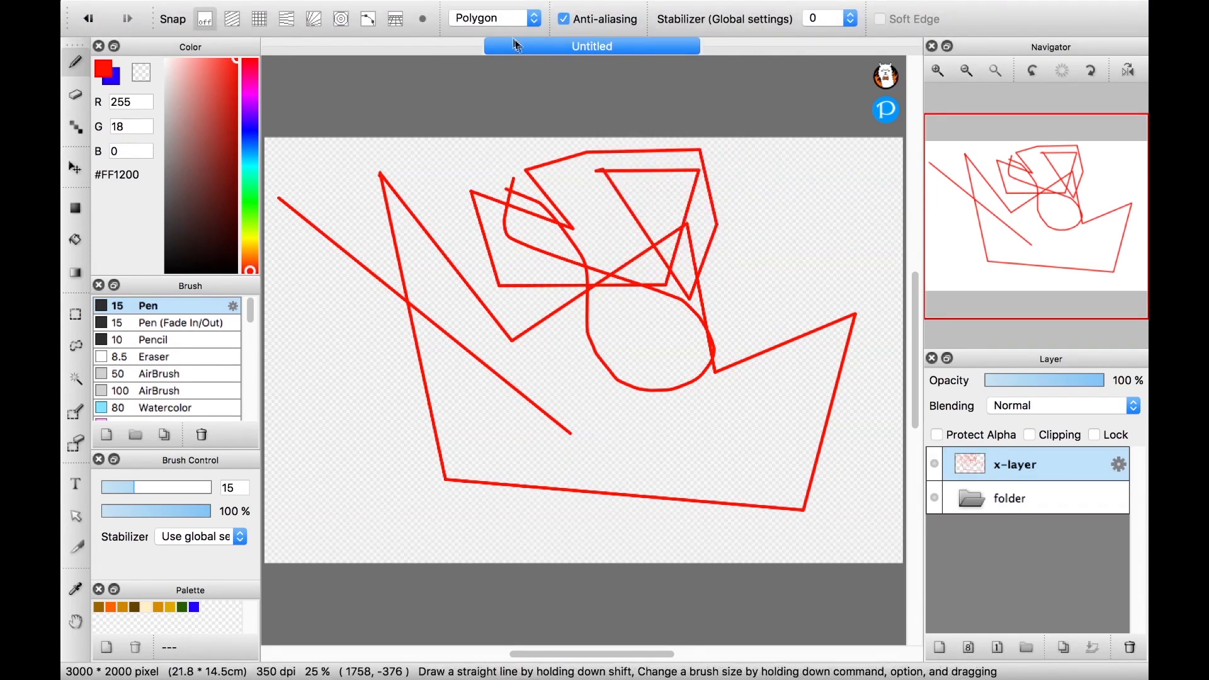
Draw a large rectangle around most of the canvas in Rectangle mode
click(500, 18)
click(485, 71)
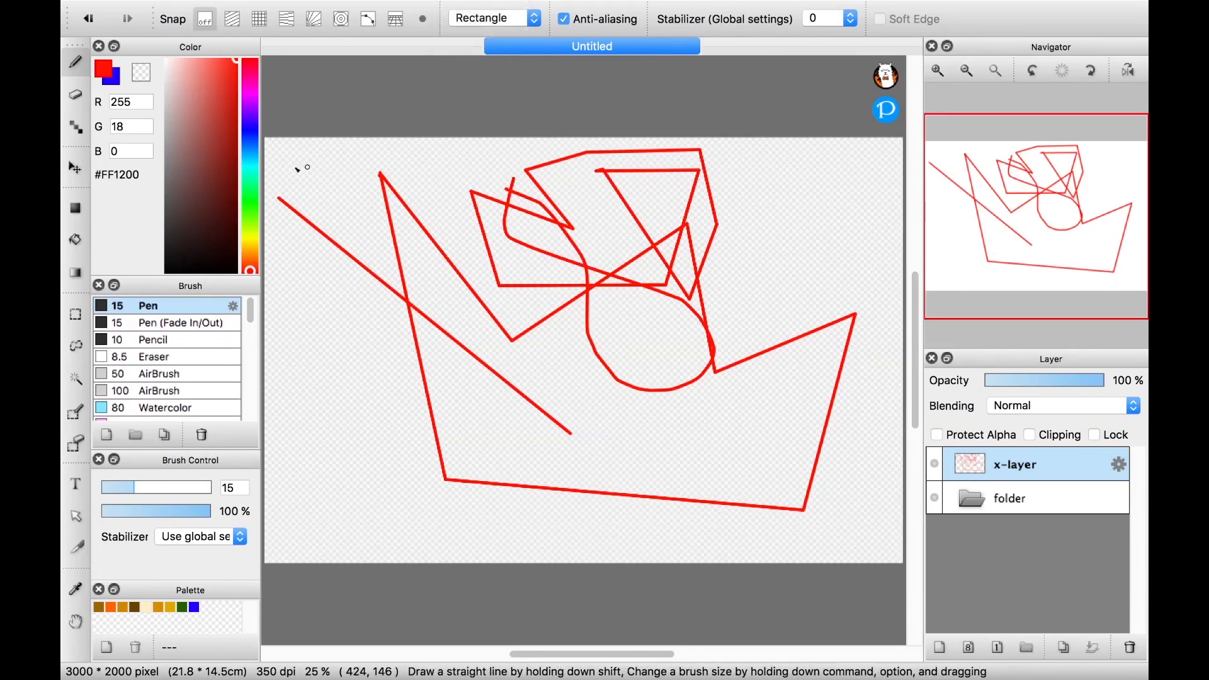
drag(294, 167, 844, 497)
Draw a closed, leaf-like curved outline across the upper middle of the canvas in Curve mode
click(489, 18)
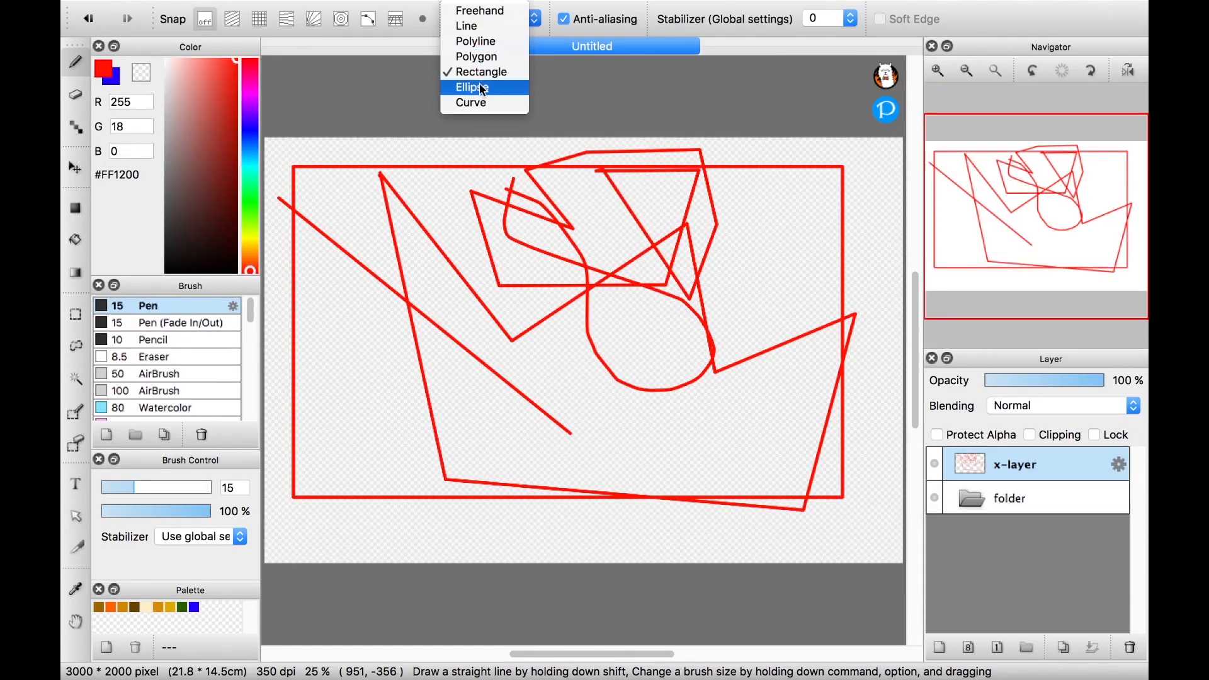
click(472, 102)
drag(363, 207, 679, 421)
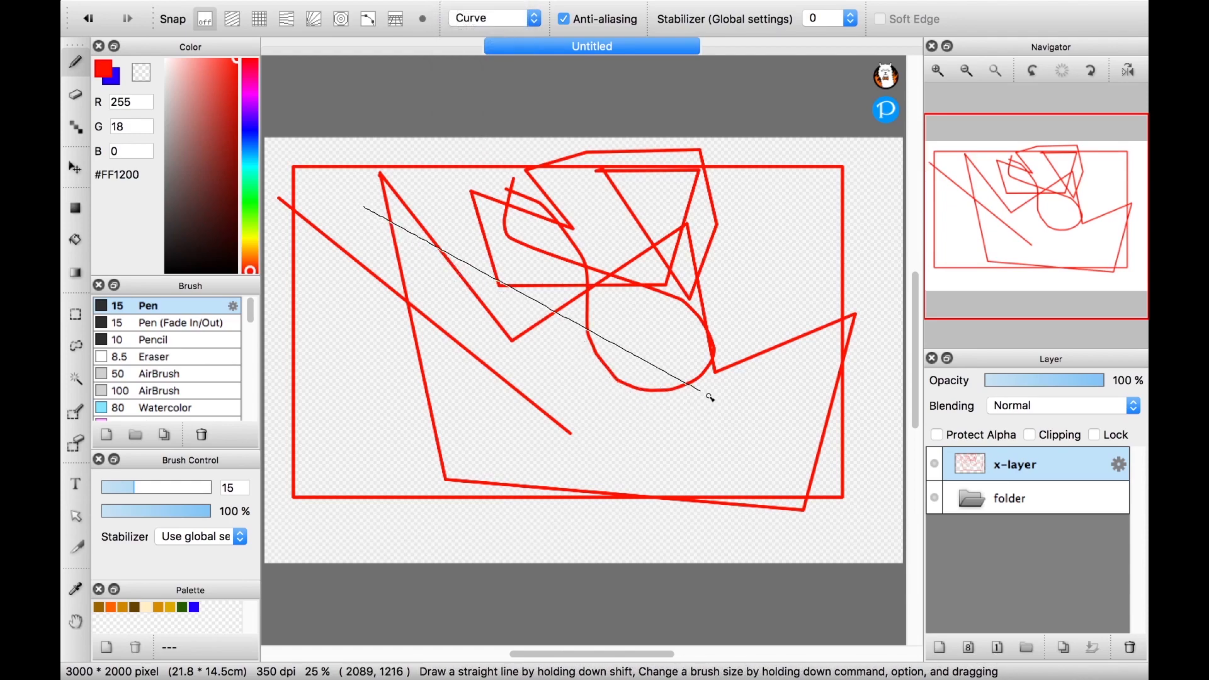
click(691, 383)
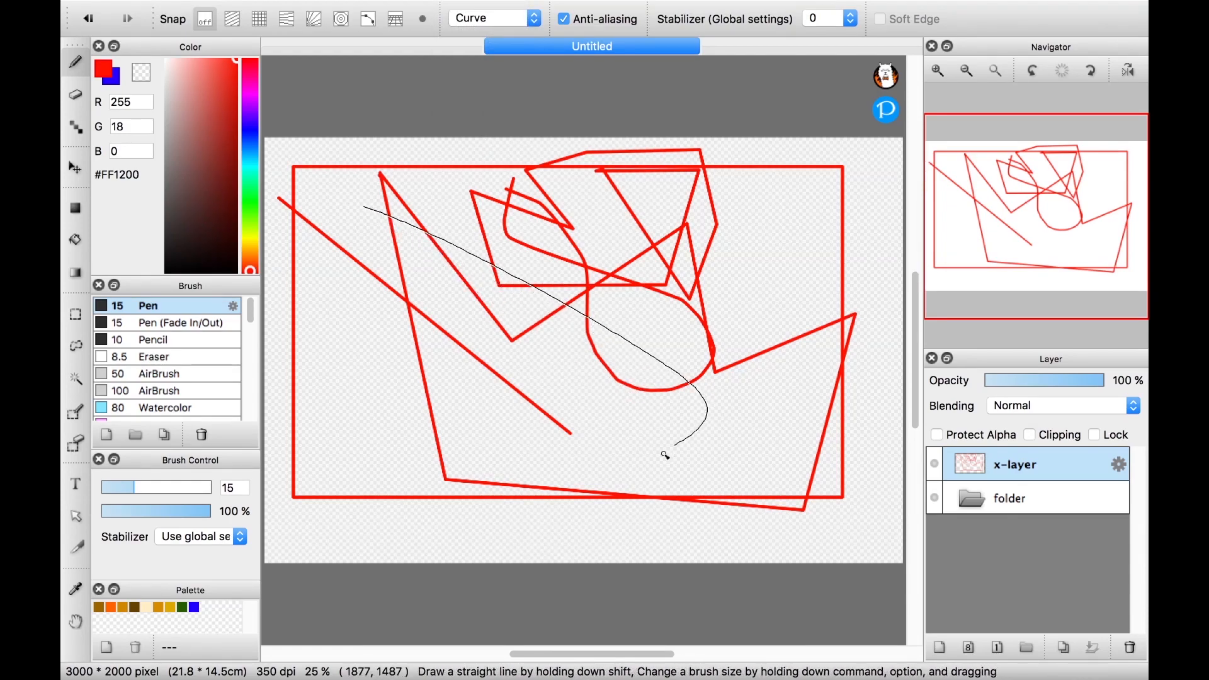
click(373, 325)
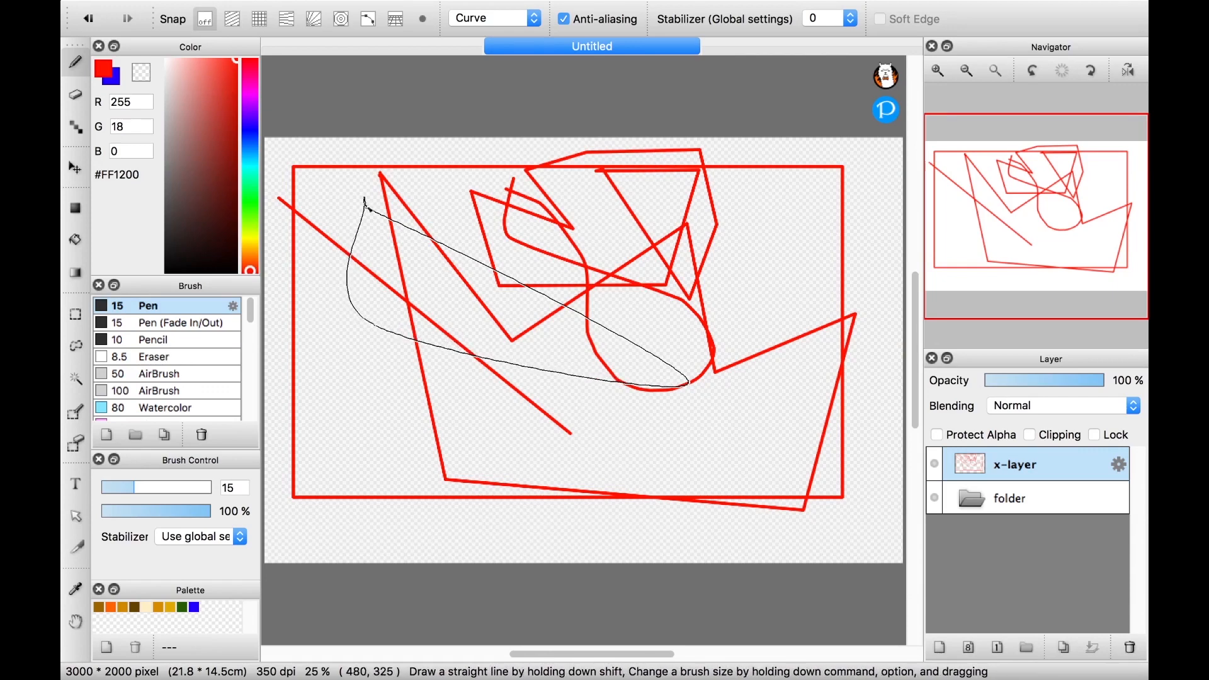
click(368, 208)
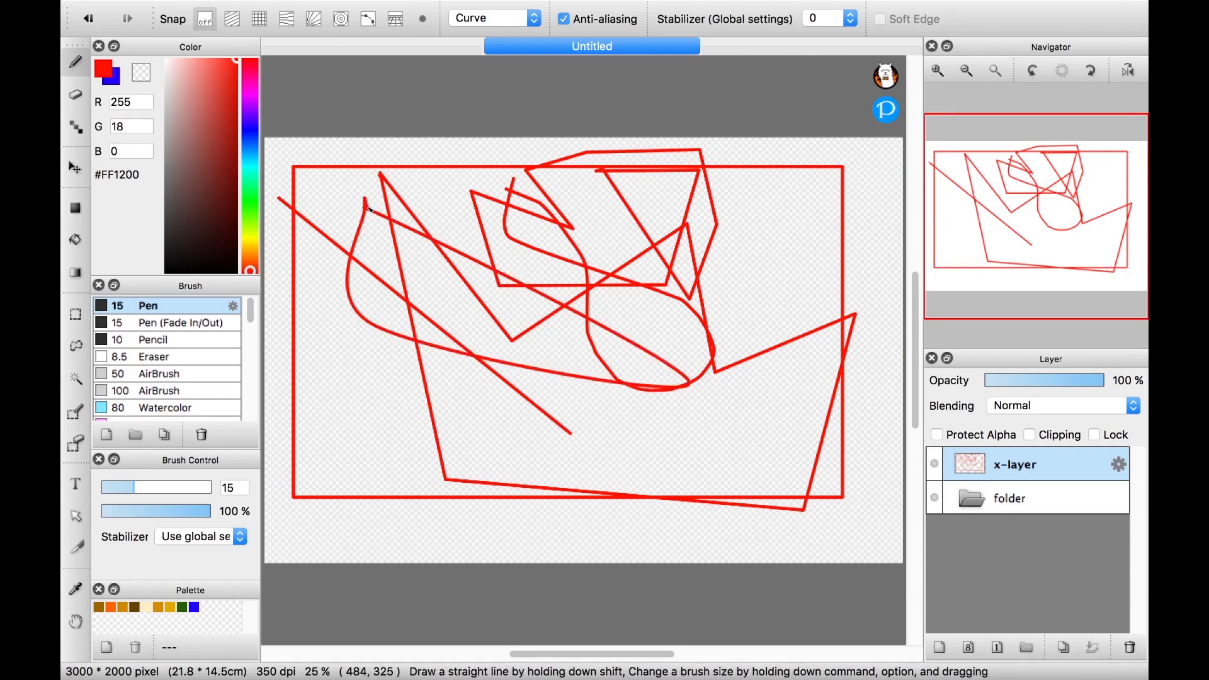
Draw a wide, flat ellipse across the middle of the canvas in Ellipse mode
click(508, 17)
click(501, 87)
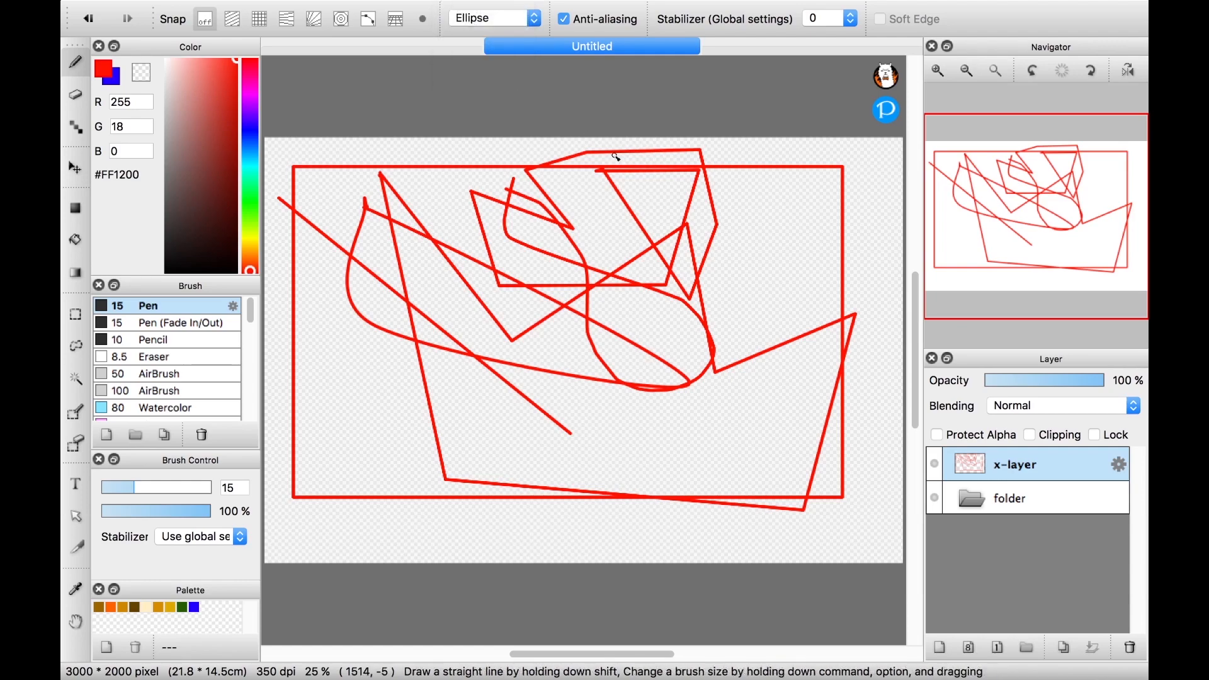
mouse_move(369, 363)
mouse_down()
mouse_move(567, 439)
mouse_move(743, 475)
mouse_move(723, 334)
mouse_move(705, 323)
mouse_up()
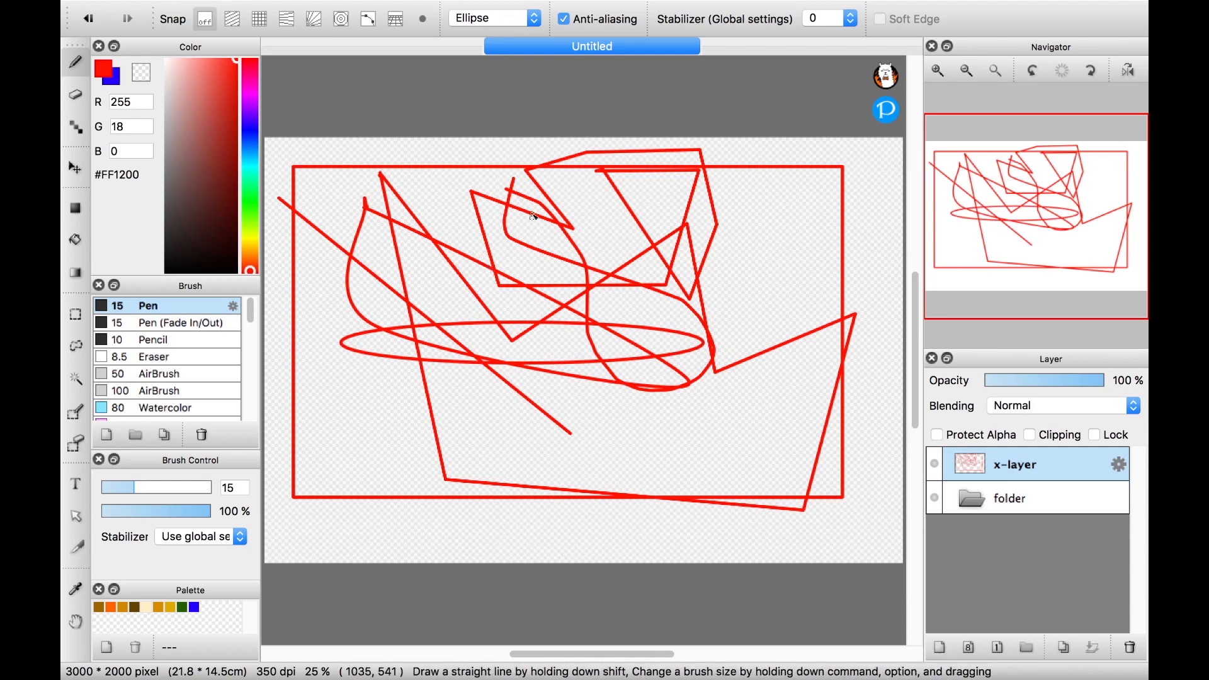
Undo all the demonstration shapes until the canvas is blank
key(super+z)
key(super+z)
key(super+z)
key(super+z)
key(super+z)
key(super+z)
key(super+z)
key(super+z)
key(super+z)
key(super+z)
key(super+z)
key(super+z)
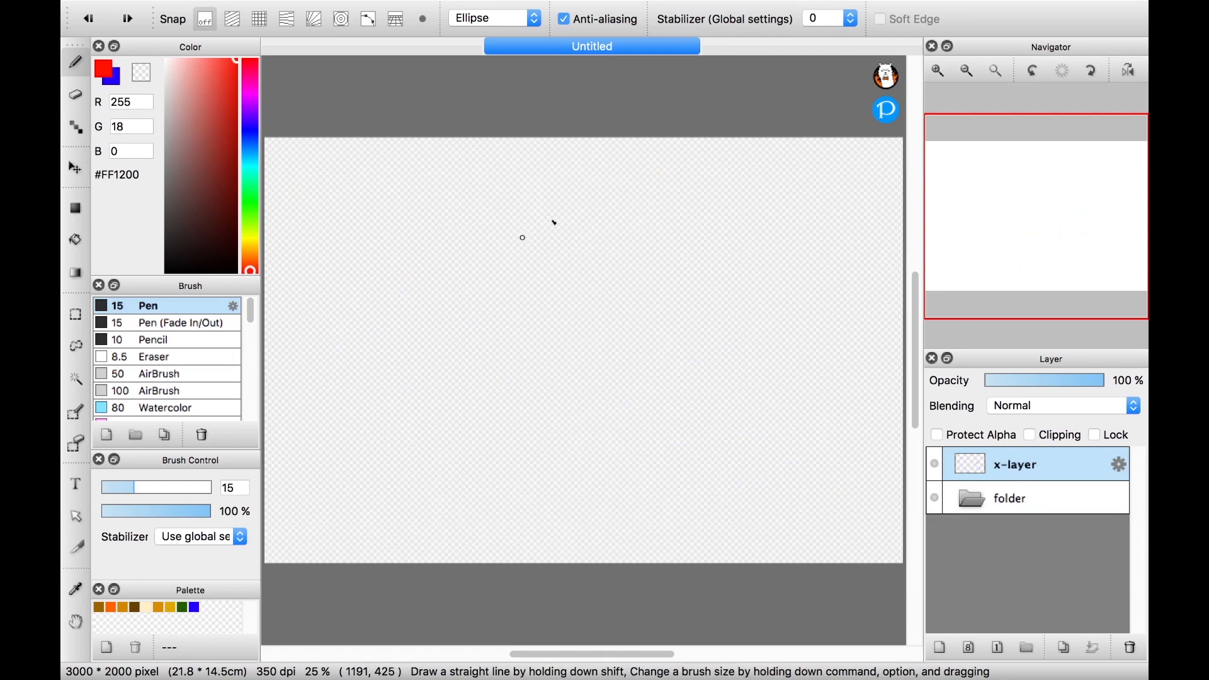
Show the Brush Preview window, move it near the canvas's upper edge, and close it
click(636, 9)
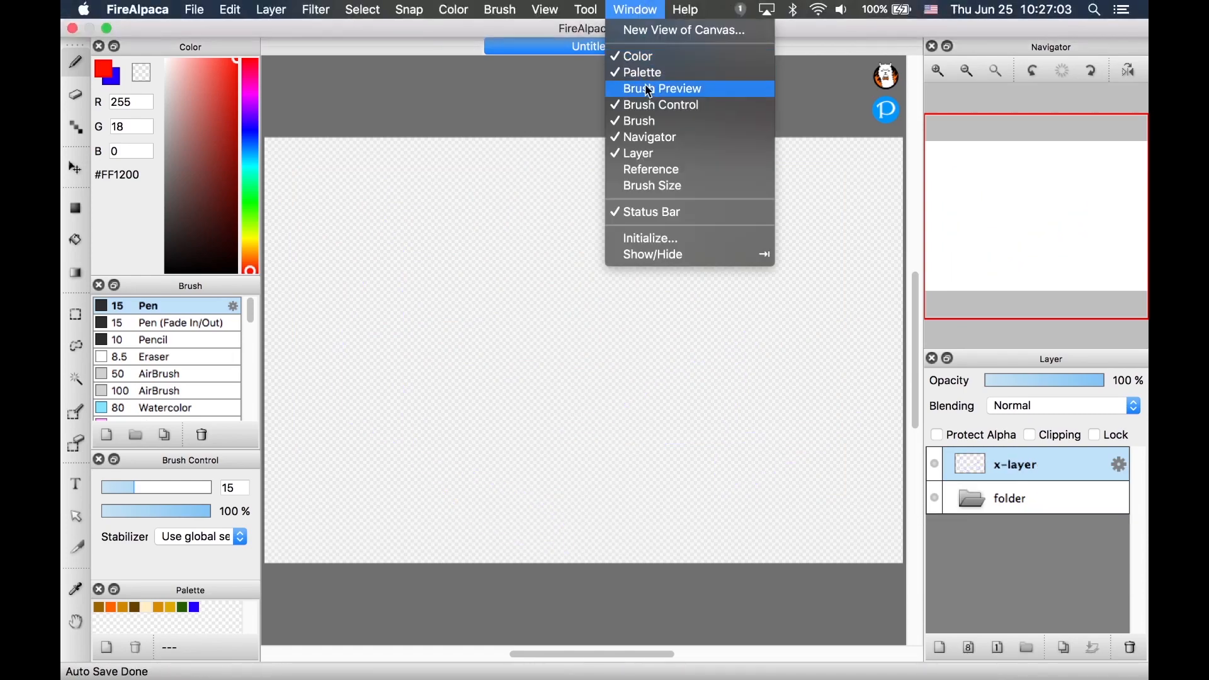
click(655, 89)
drag(420, 218, 434, 143)
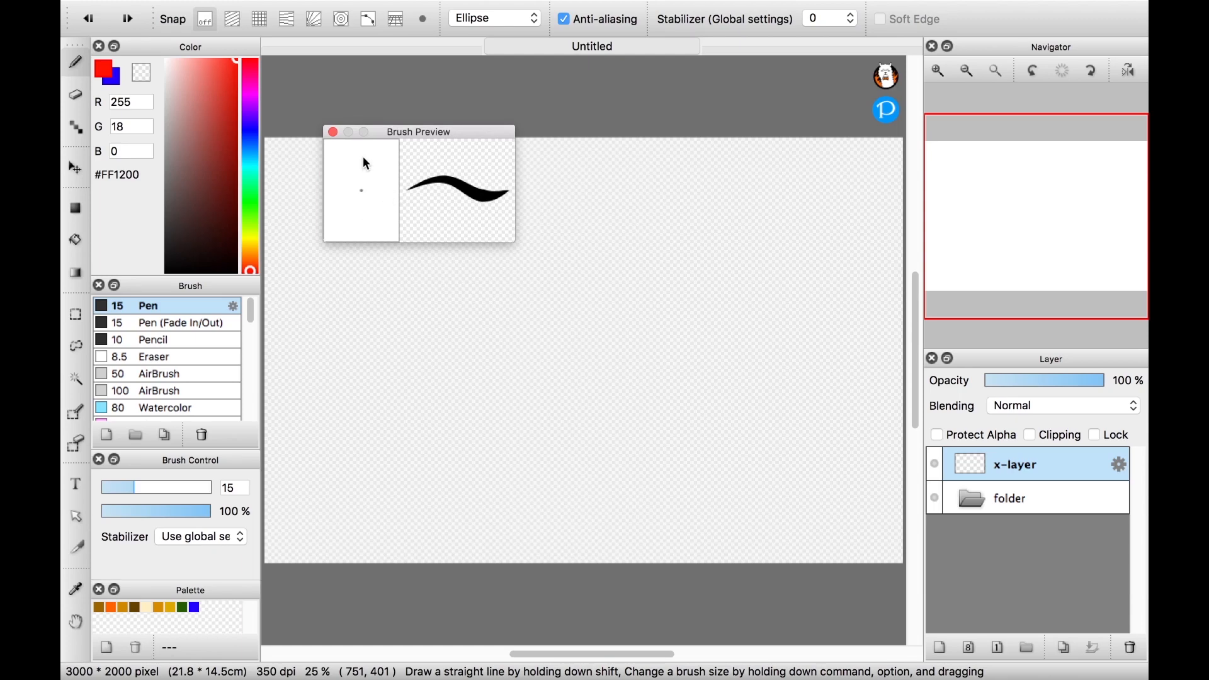
click(333, 132)
Show the Reference window and move it over the left half of the canvas
click(627, 7)
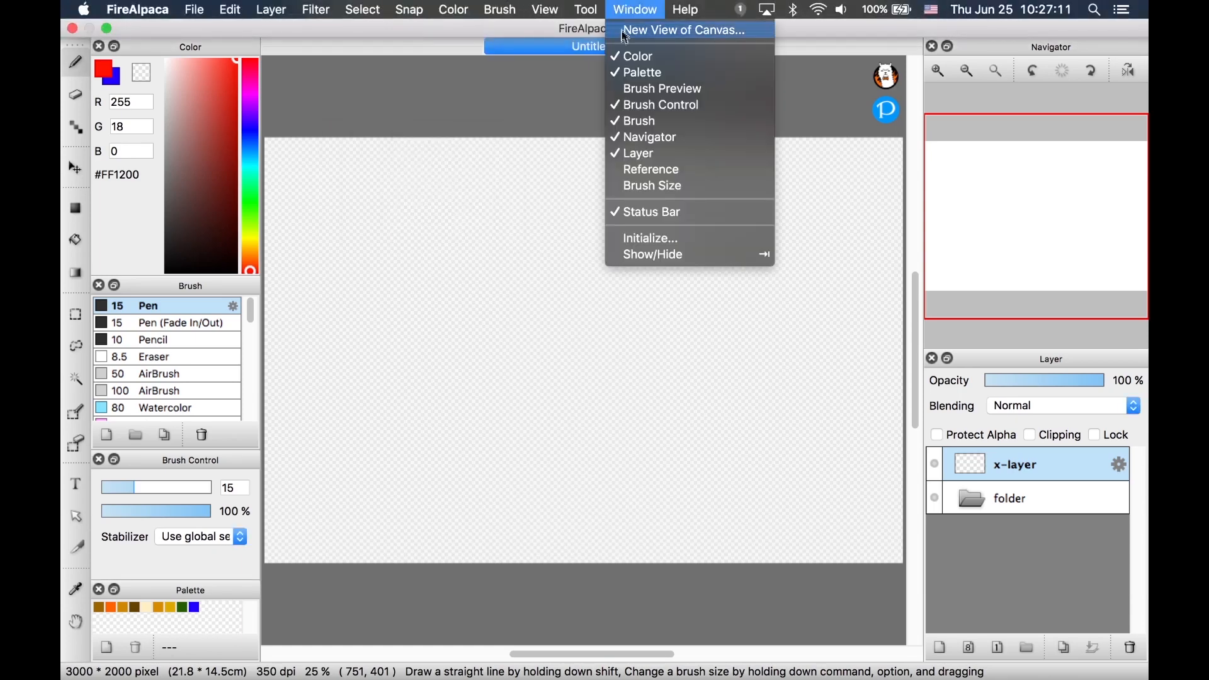
click(646, 172)
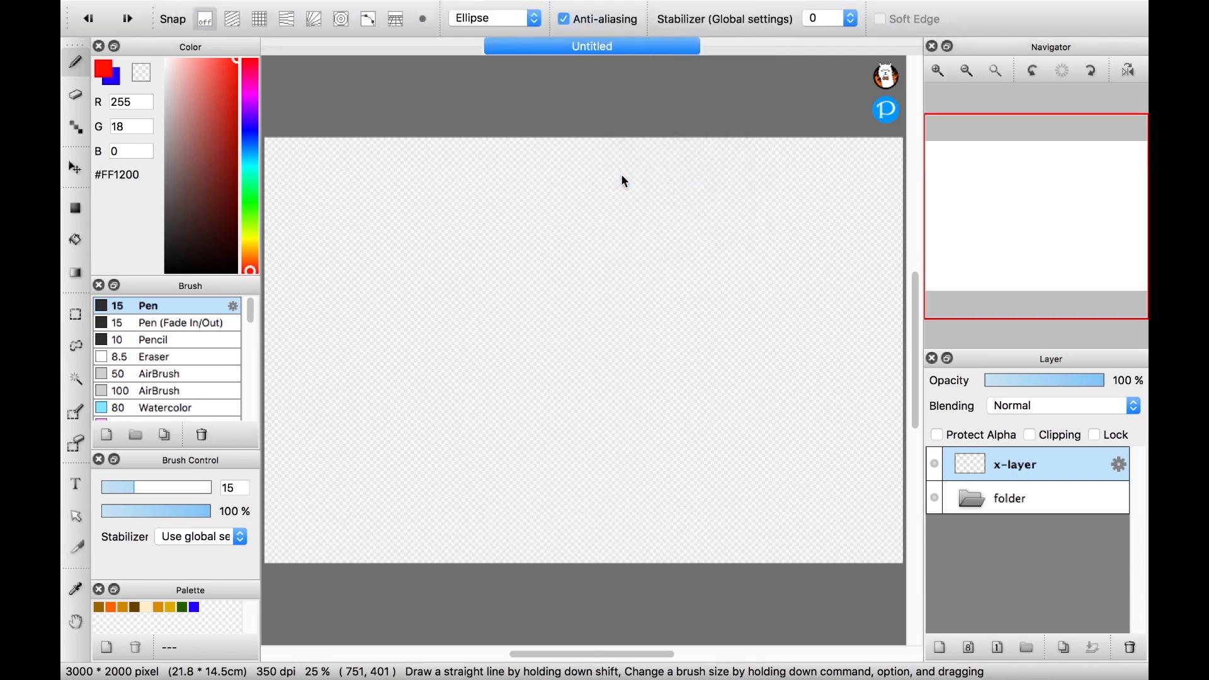
drag(690, 439, 440, 265)
Show the Brush Size window, look over its preset sizes, and close it
click(626, 9)
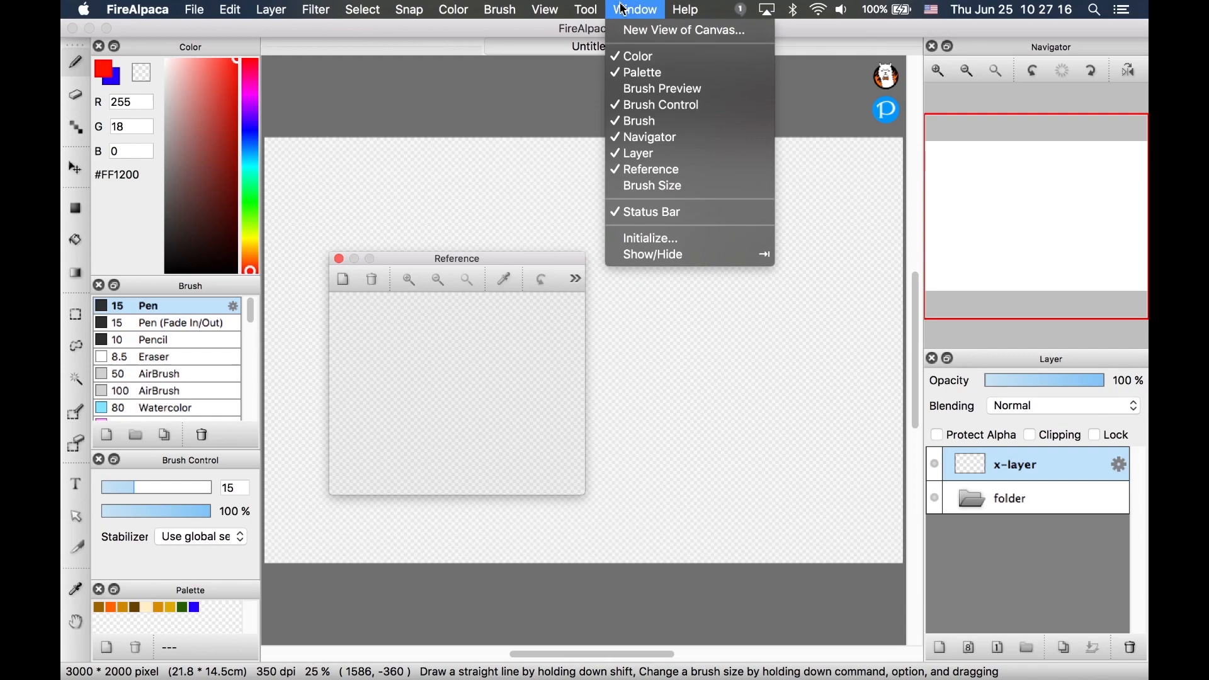
click(655, 187)
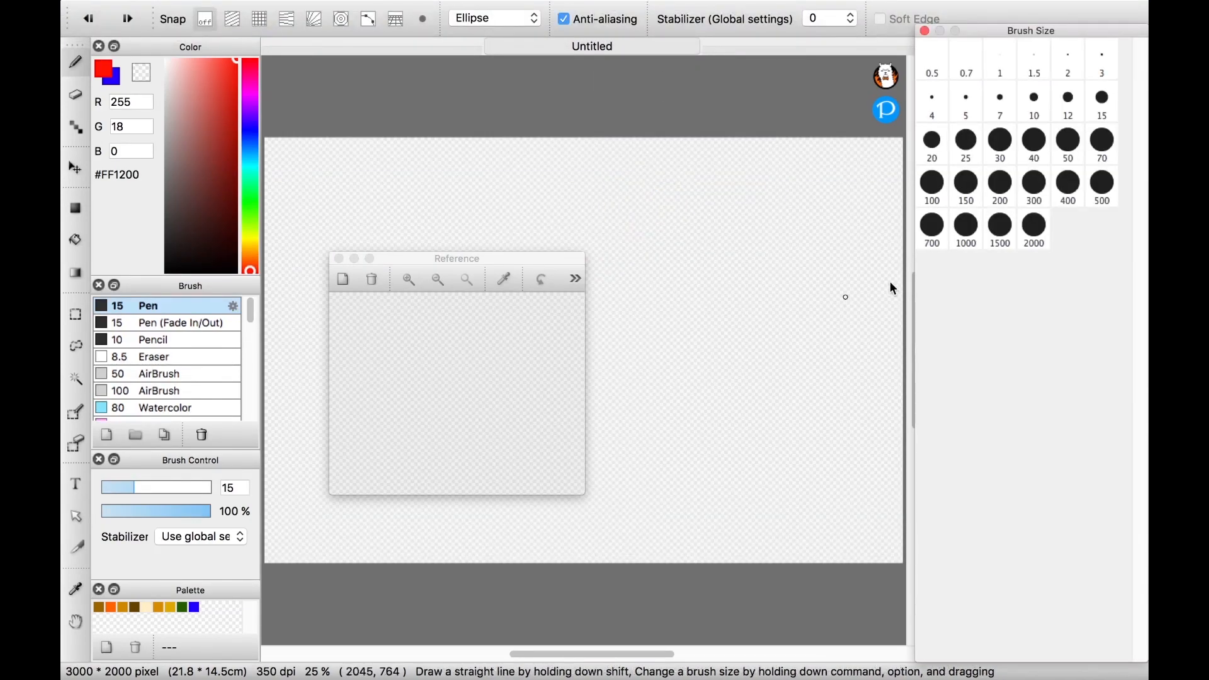
drag(1007, 30, 726, 47)
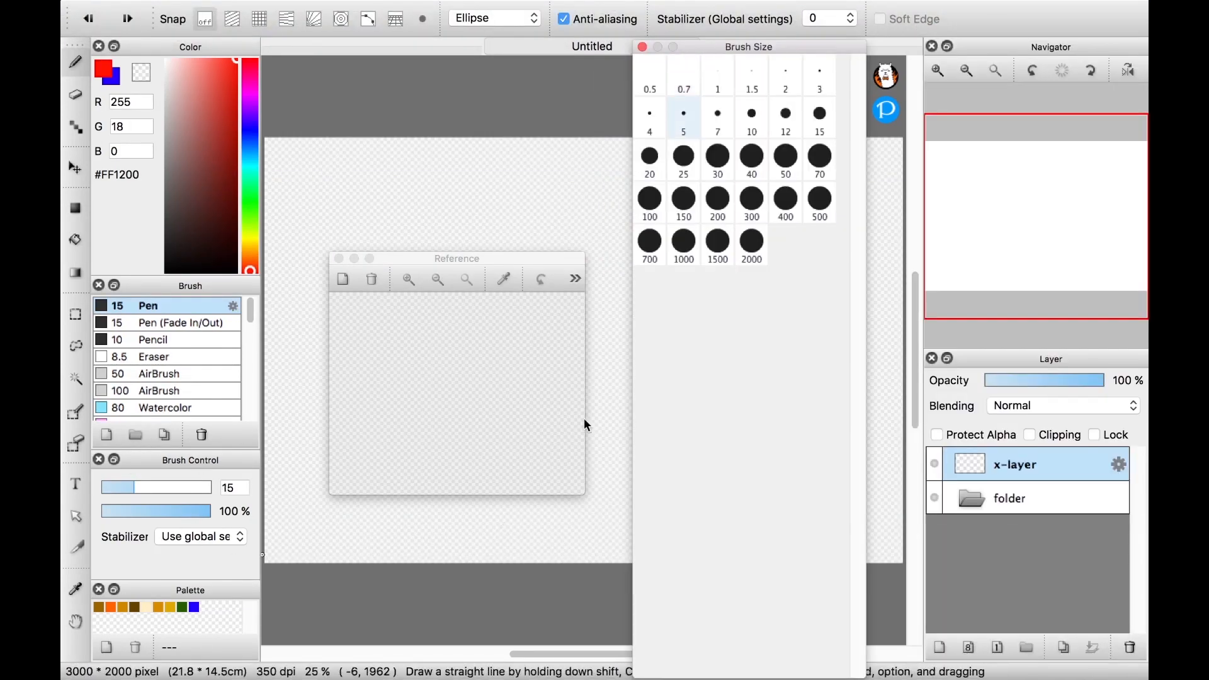
click(751, 246)
click(763, 205)
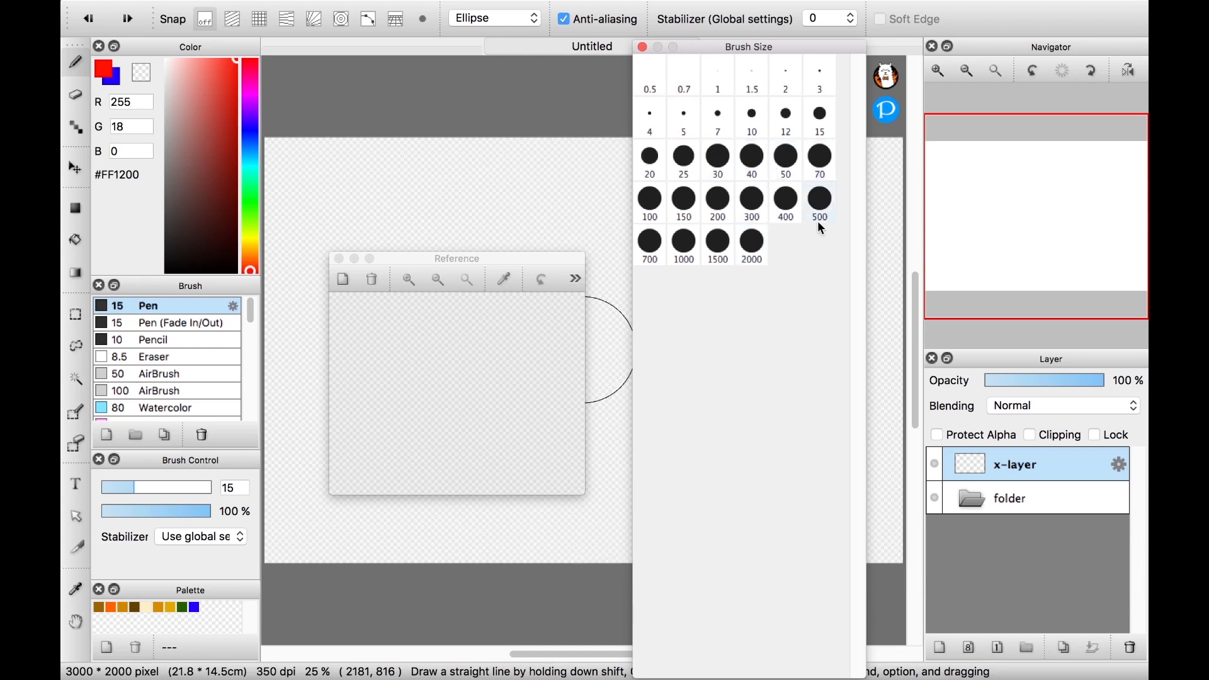
click(643, 45)
Move the Reference window to the canvas's upper-left corner and load the image crab_rave.jpg into it
drag(450, 259, 386, 132)
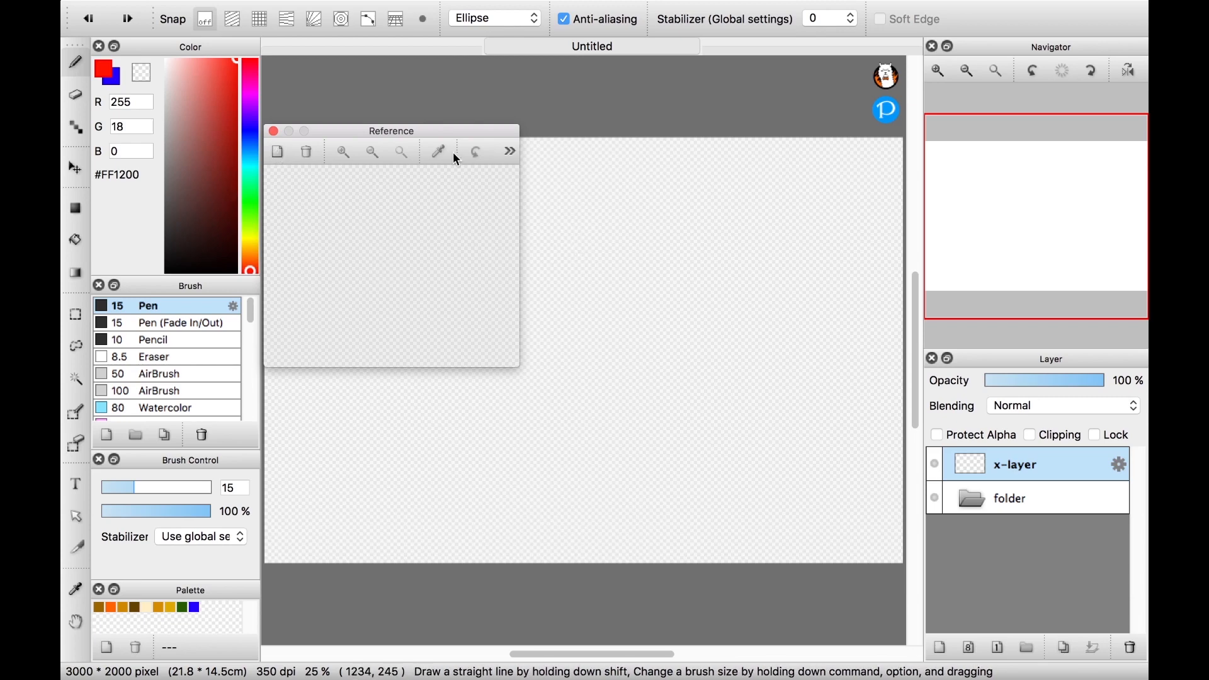
click(278, 152)
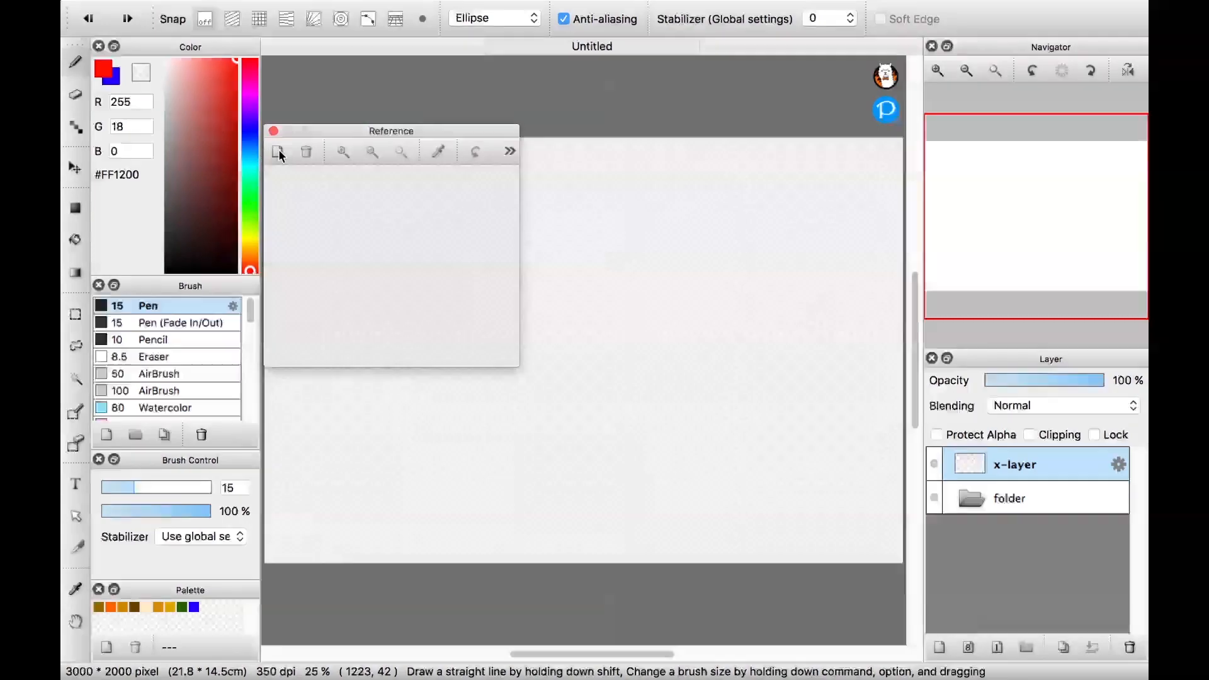
click(511, 371)
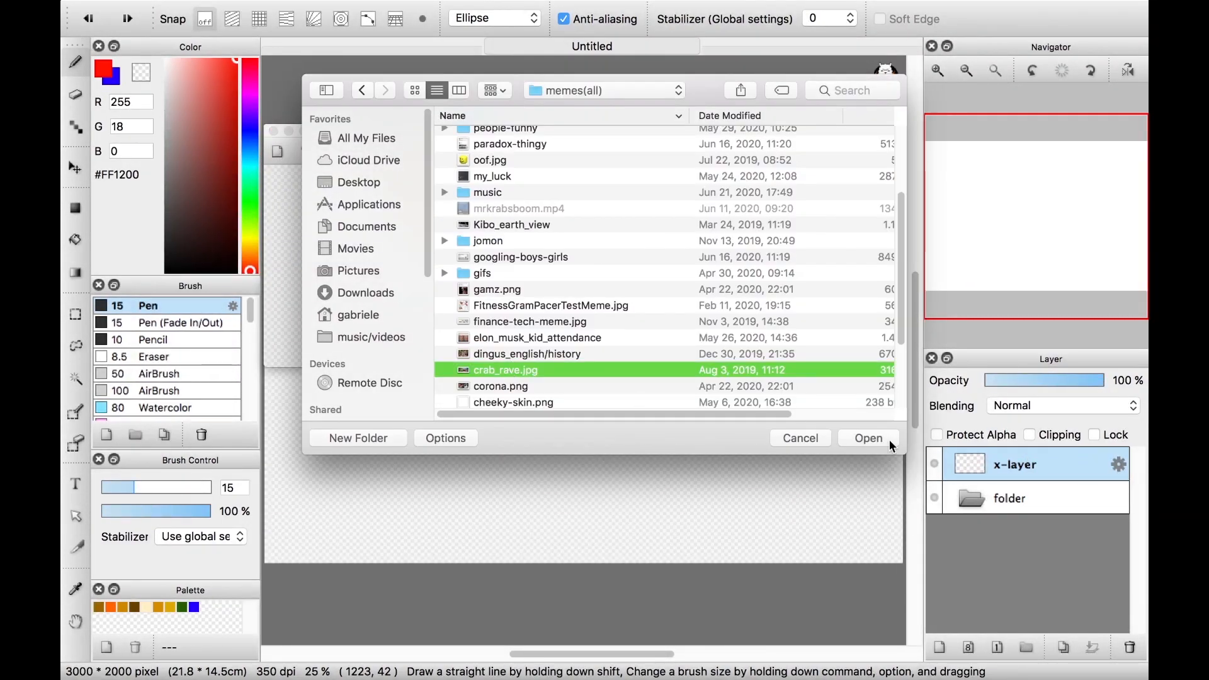
click(878, 438)
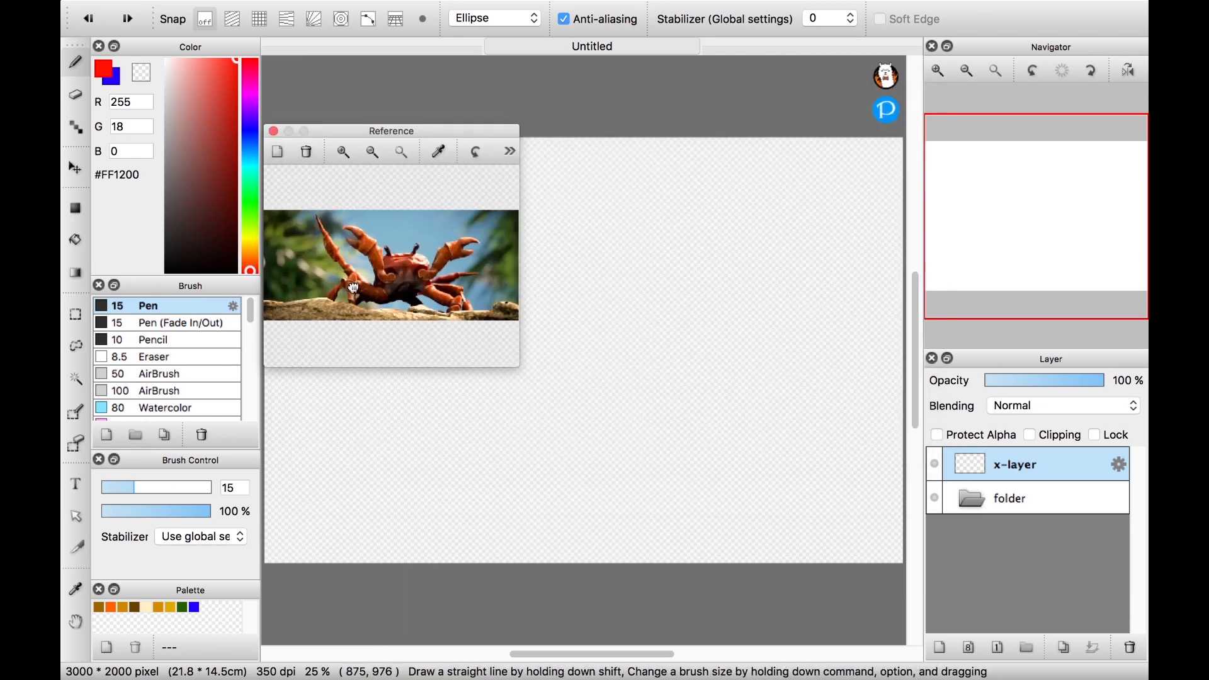
Fit the Reference window tightly around the crab image and move it slightly higher over the canvas's upper-left corner
drag(354, 289, 352, 242)
drag(514, 370, 511, 277)
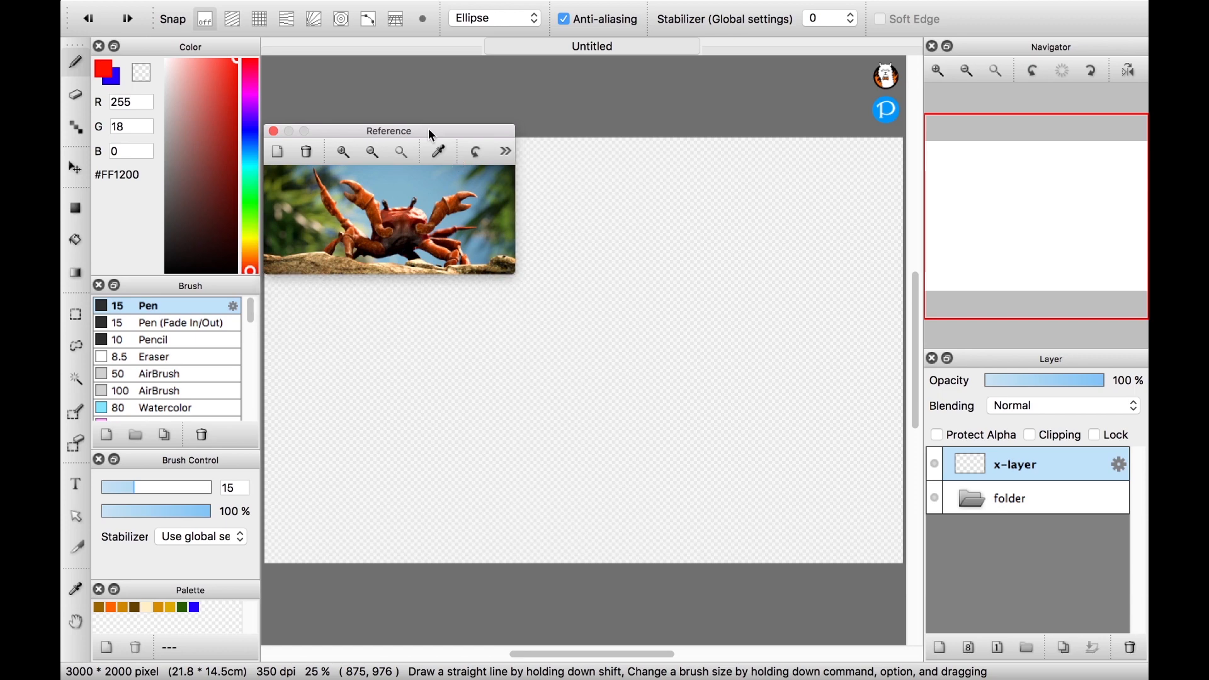
drag(432, 135, 434, 104)
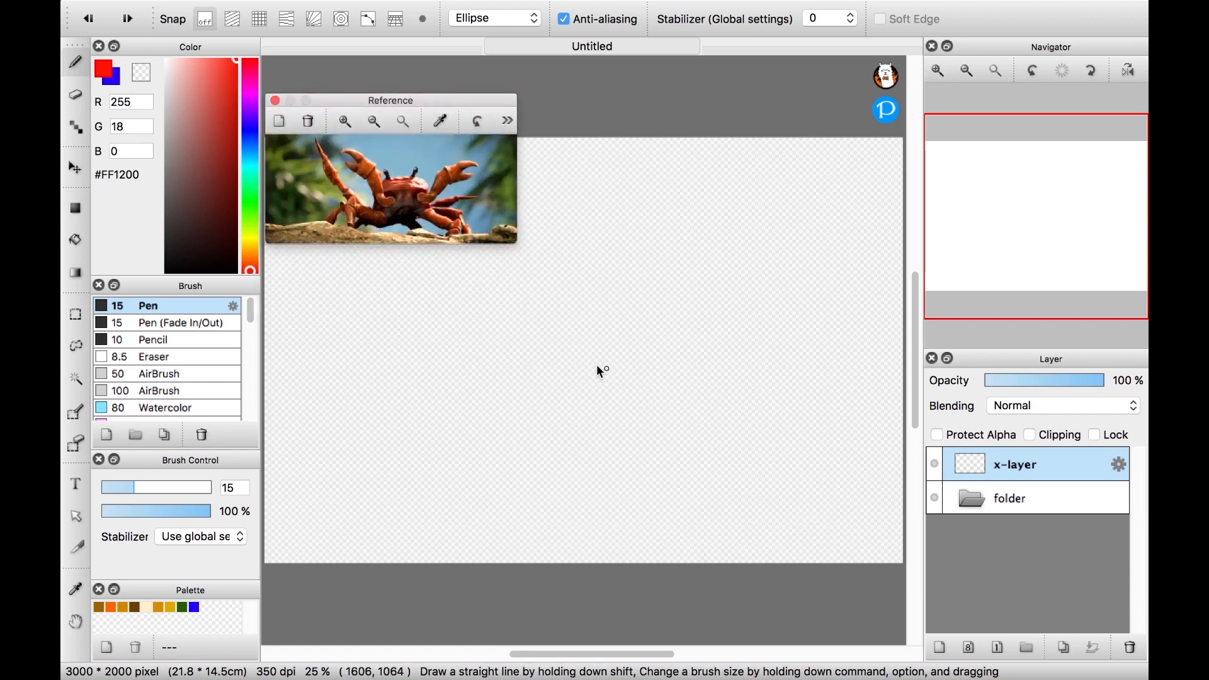
Sketch the crab's raised claw, body arc and eye stalks in Freehand mode, following the reference image
click(588, 350)
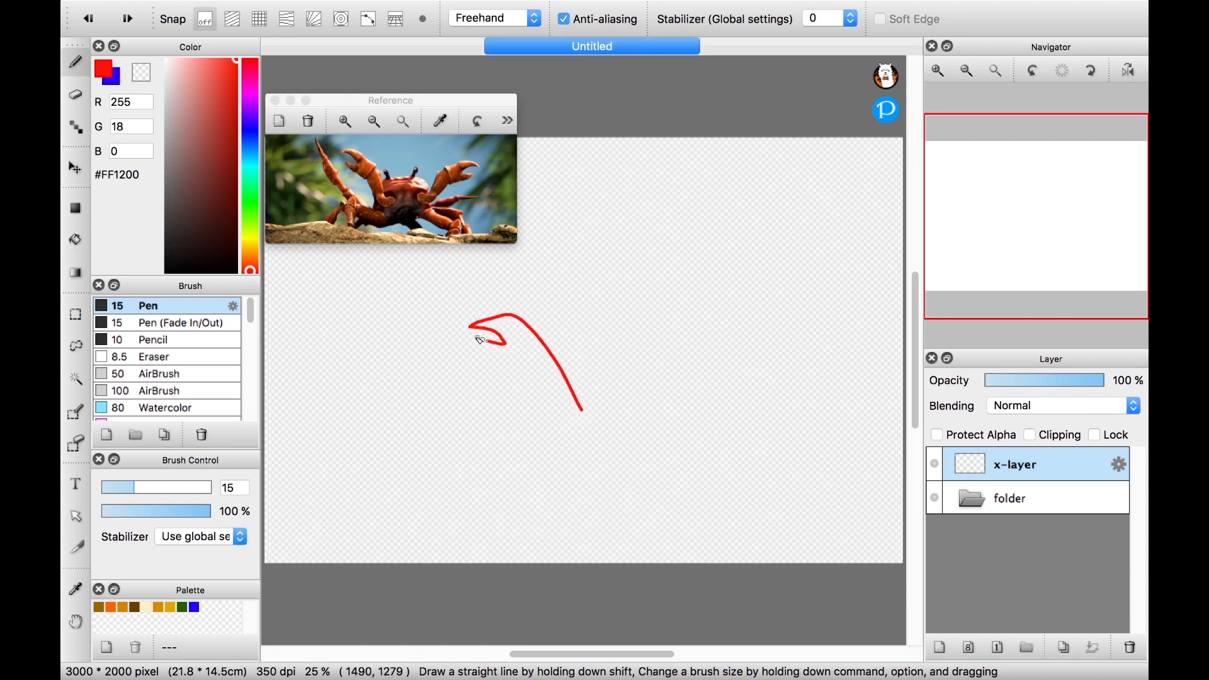
mouse_move(503, 359)
mouse_down()
mouse_move(544, 420)
mouse_move(596, 384)
mouse_move(650, 407)
mouse_move(593, 364)
mouse_up()
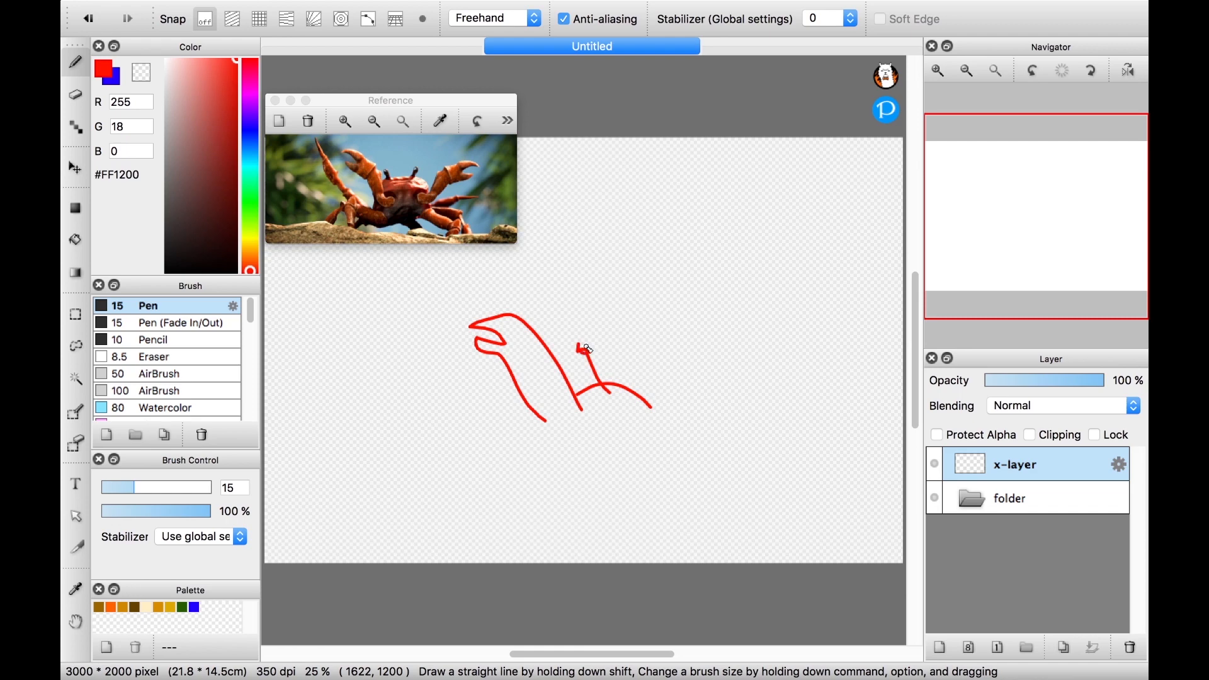
drag(640, 408, 653, 373)
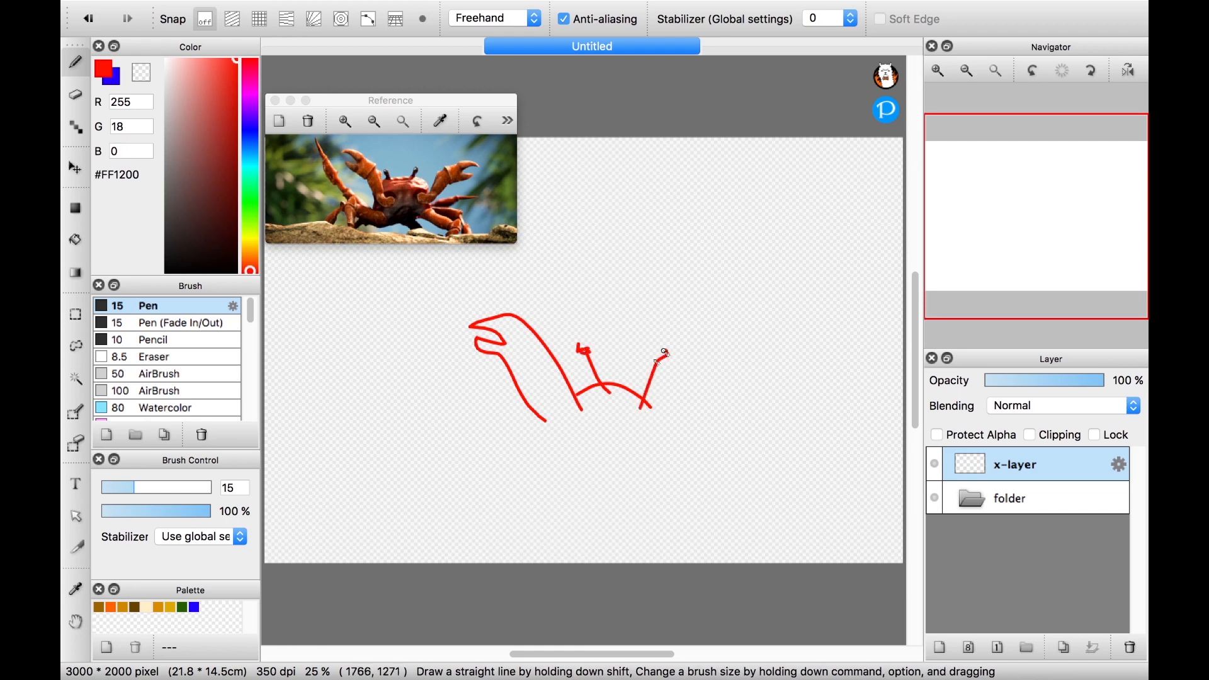
Undo all the crab sketch strokes and close the Reference window
key(super+z)
key(super+z)
key(super+z)
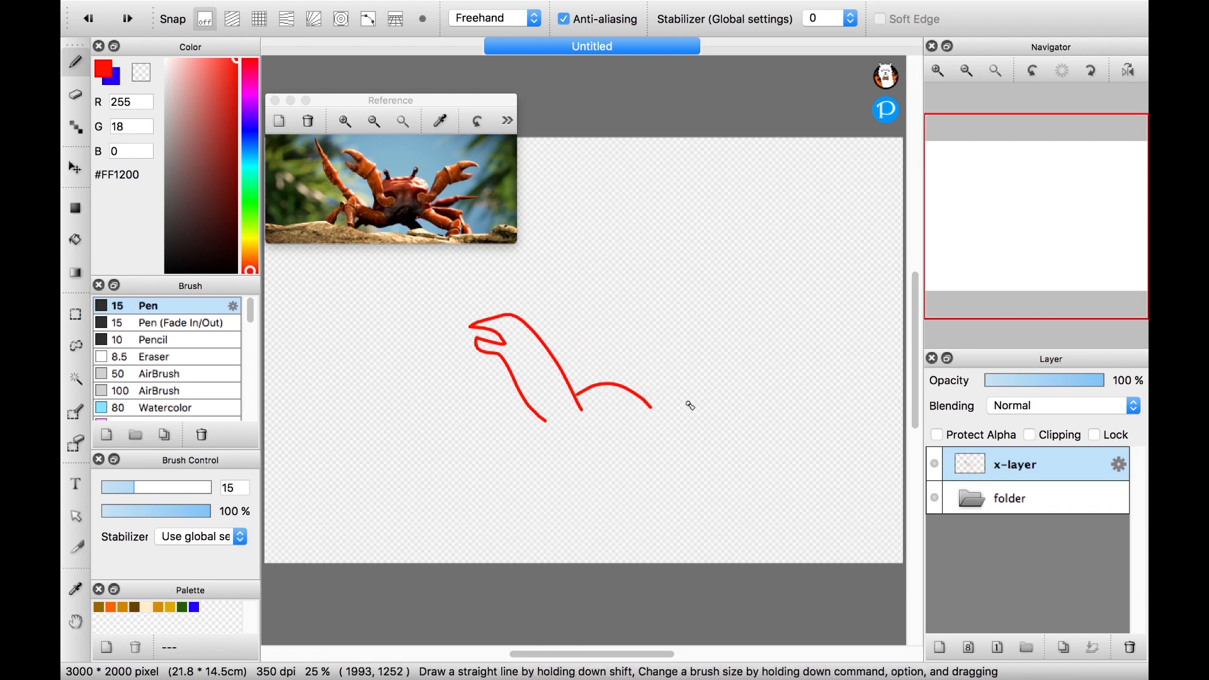
key(super+z)
click(275, 101)
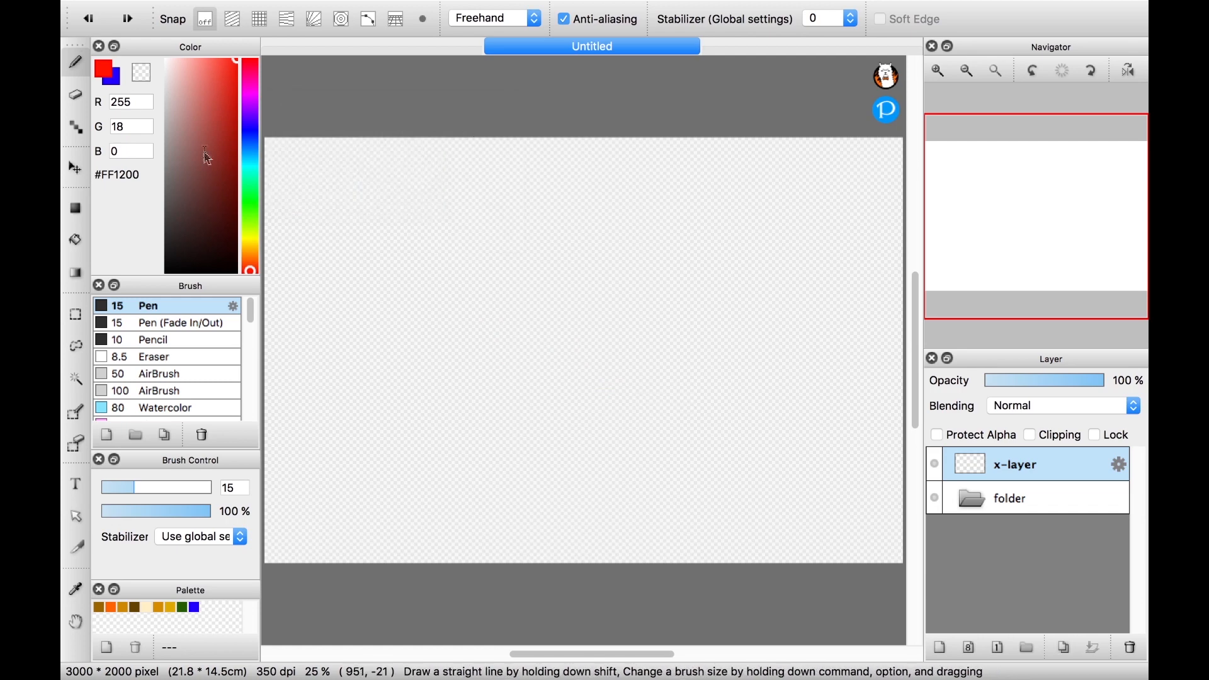
Undock the Palette into a floating window, resize it, and move it over the left part of the canvas
click(113, 590)
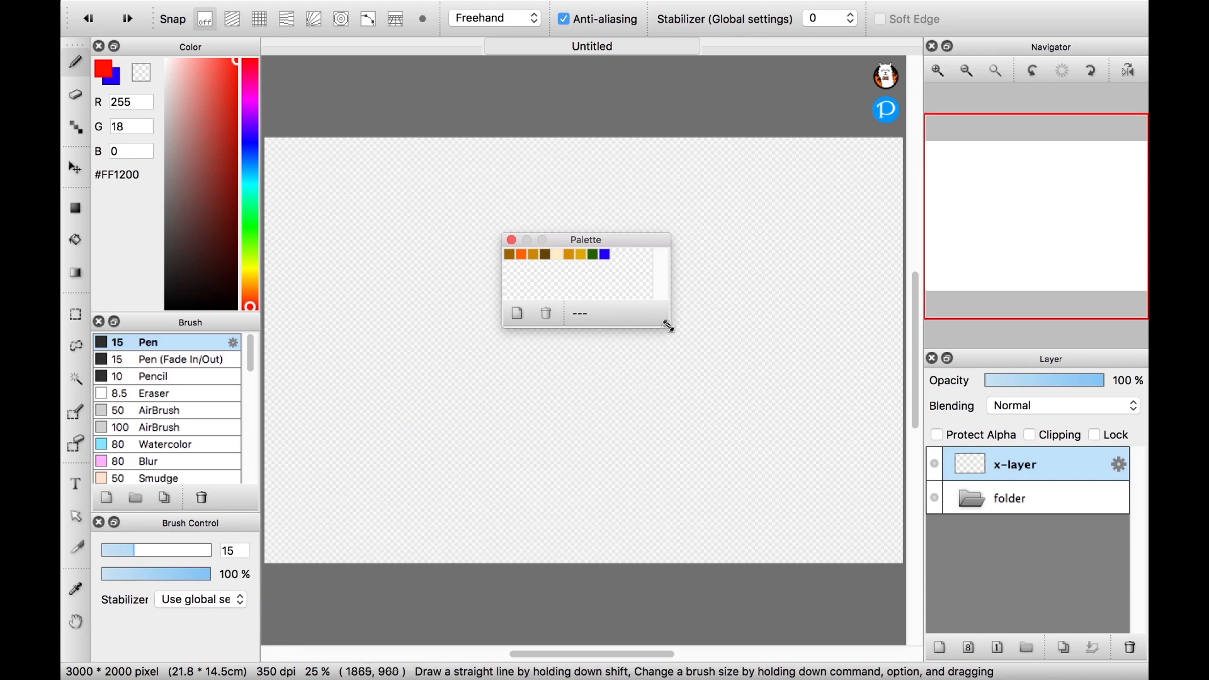
drag(663, 324, 756, 498)
drag(642, 238, 411, 317)
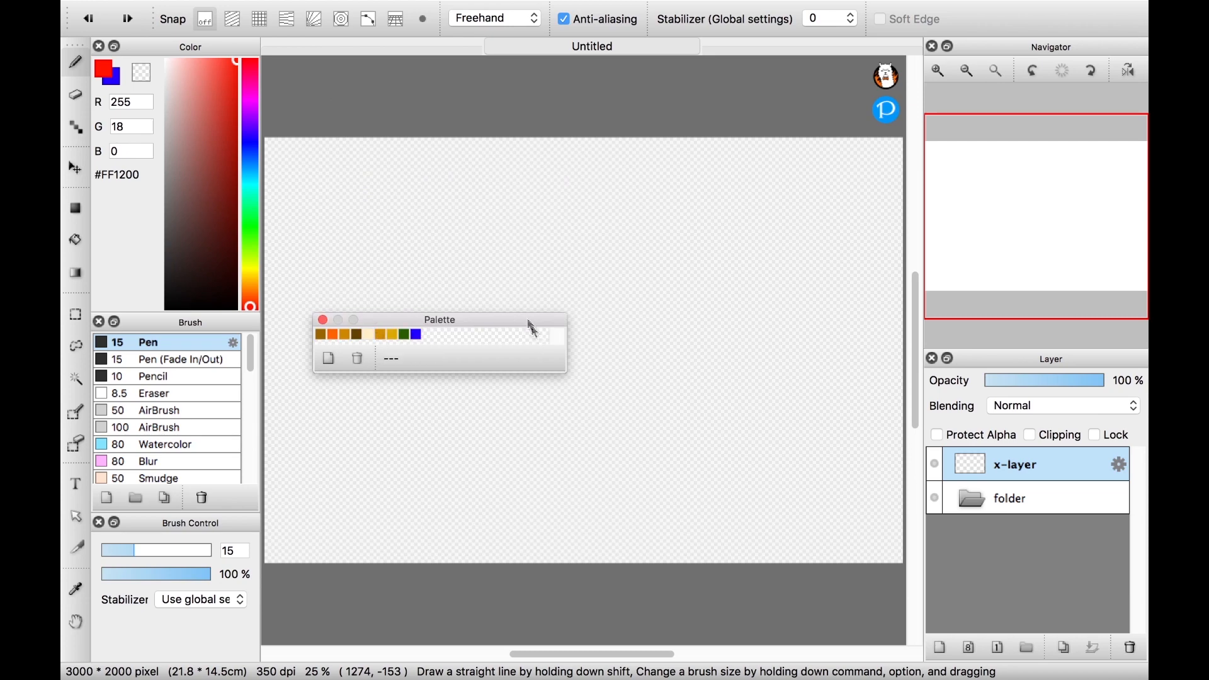
Dock the Palette in a tabbed group with Brush Control and switch between the two
mouse_move(534, 328)
mouse_down()
mouse_move(210, 598)
mouse_move(202, 633)
mouse_move(226, 641)
mouse_move(228, 605)
mouse_move(451, 575)
mouse_move(195, 596)
mouse_move(194, 566)
mouse_move(178, 609)
mouse_up()
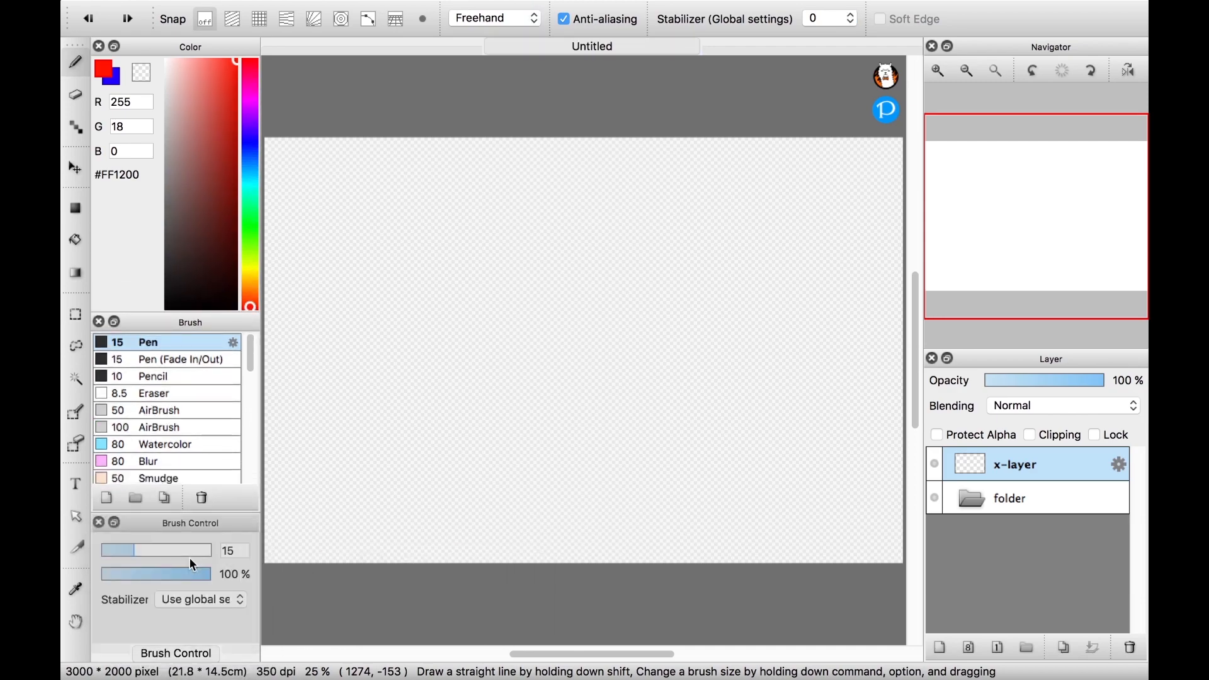
click(205, 663)
click(140, 661)
click(165, 660)
Separate the Palette from the tabbed group and dock it on its own below Brush Control
click(155, 661)
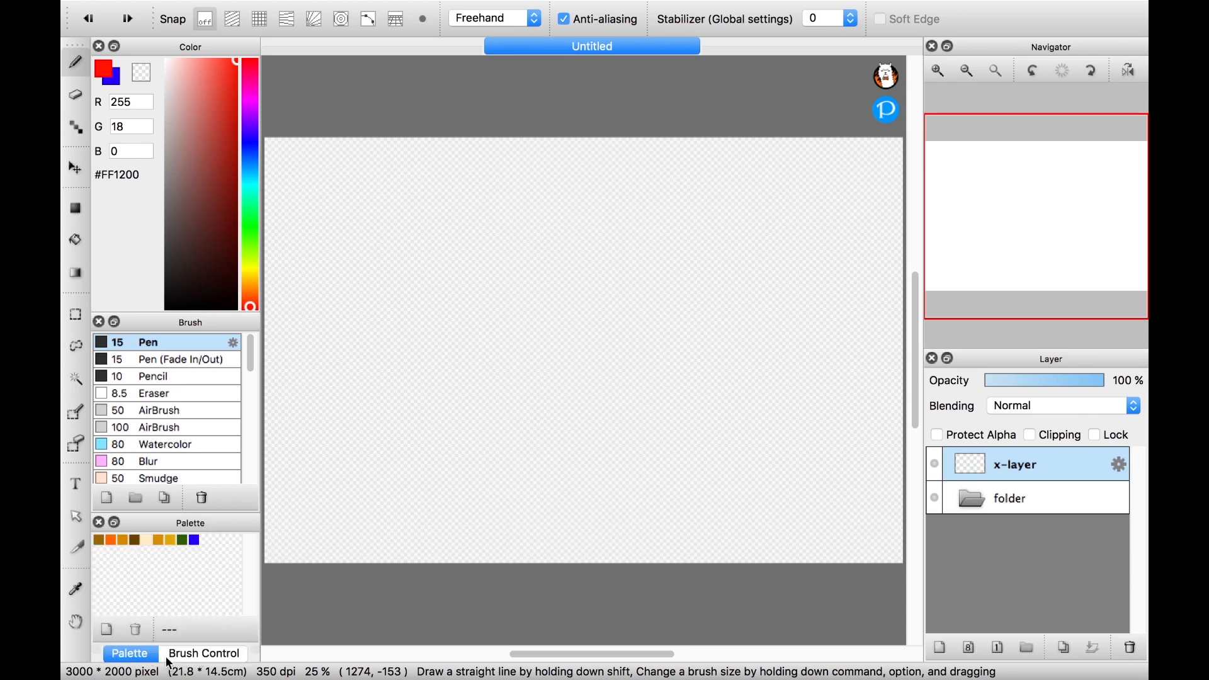
click(188, 658)
click(146, 653)
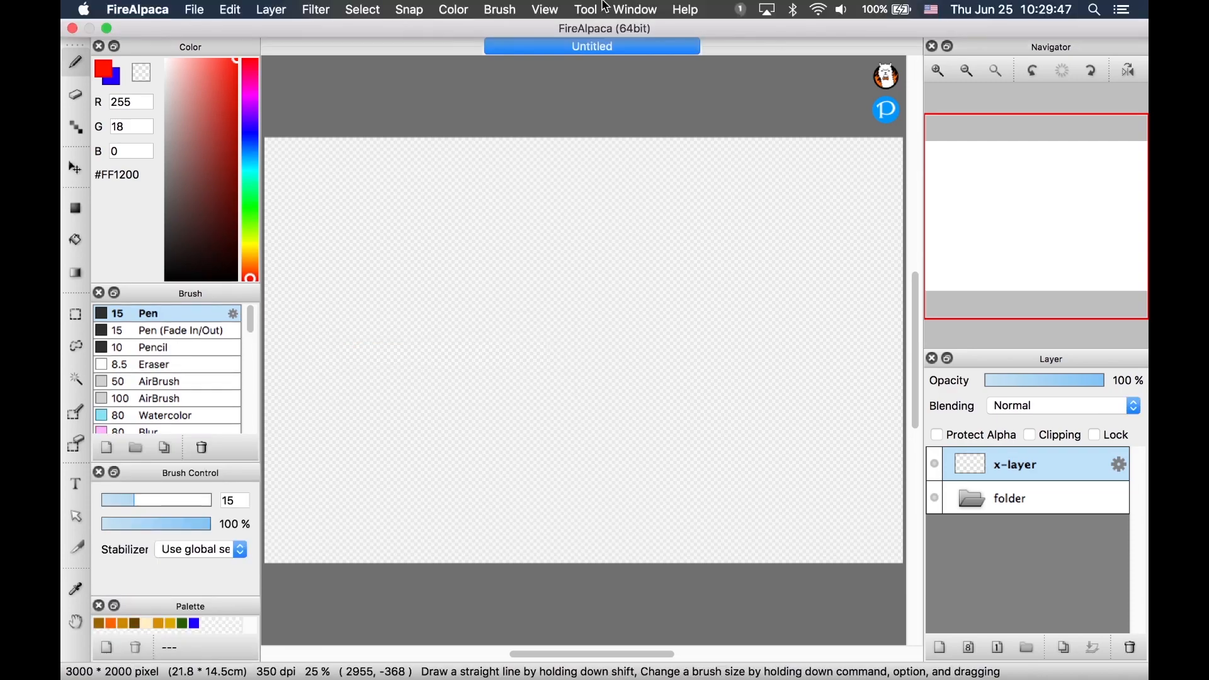
Show the Reference window again and remove the crab image from it
click(612, 9)
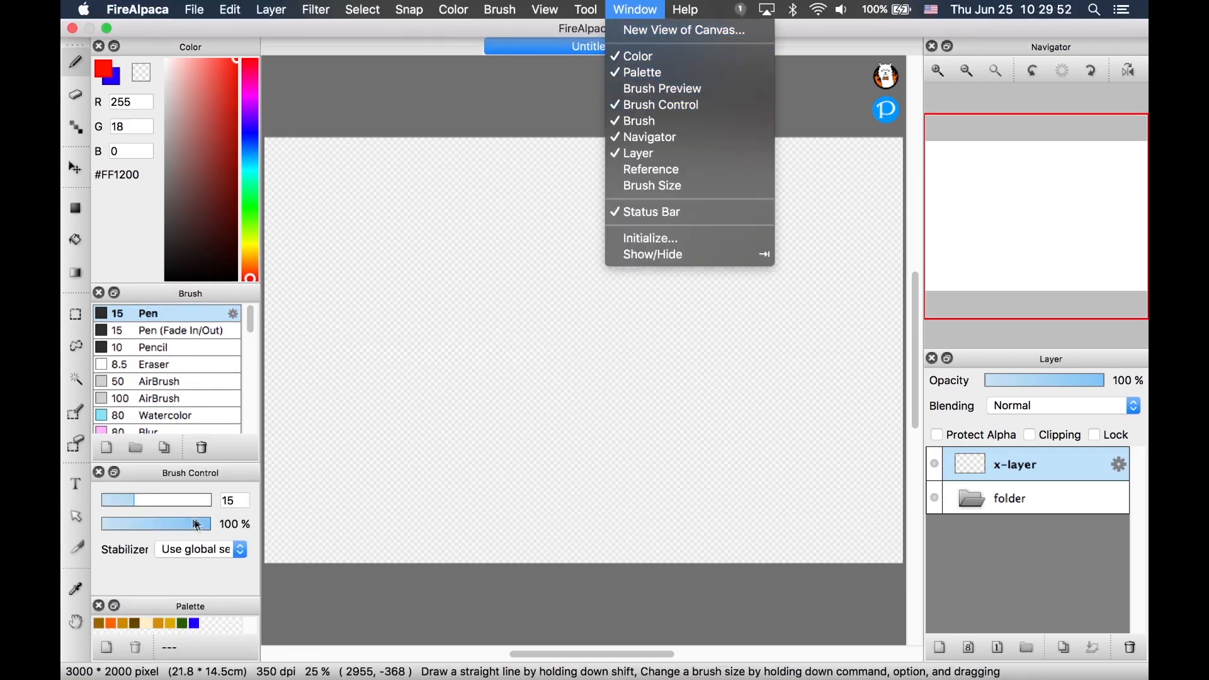
click(640, 171)
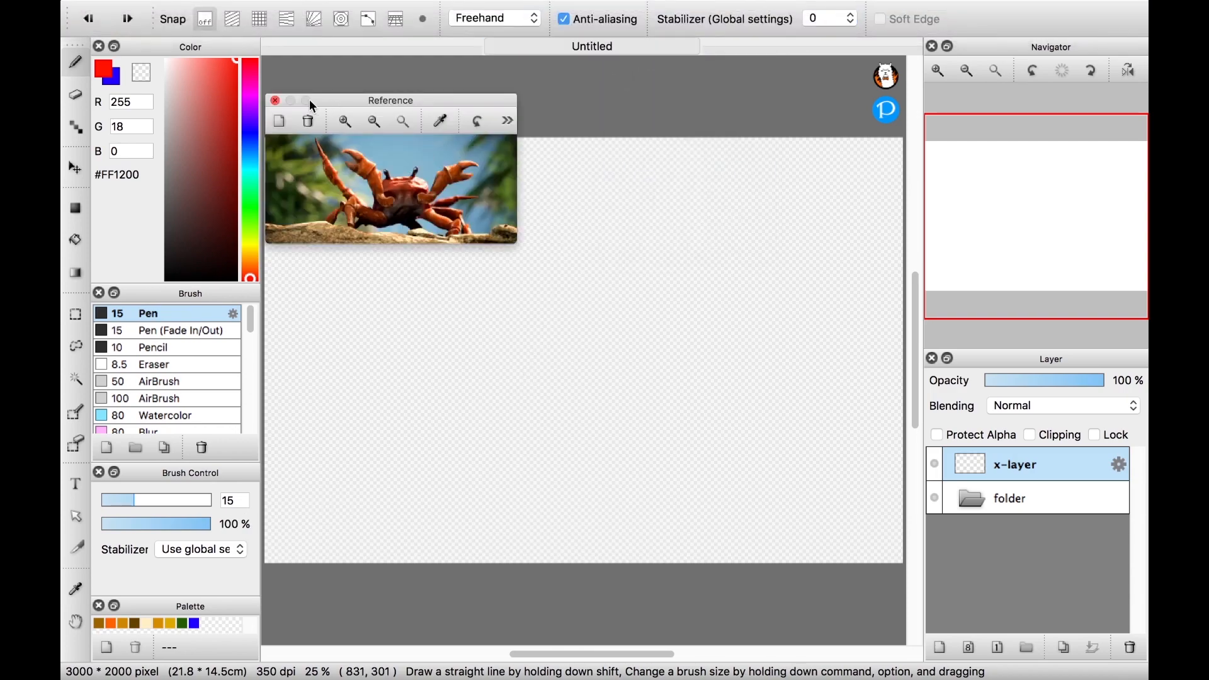
click(309, 121)
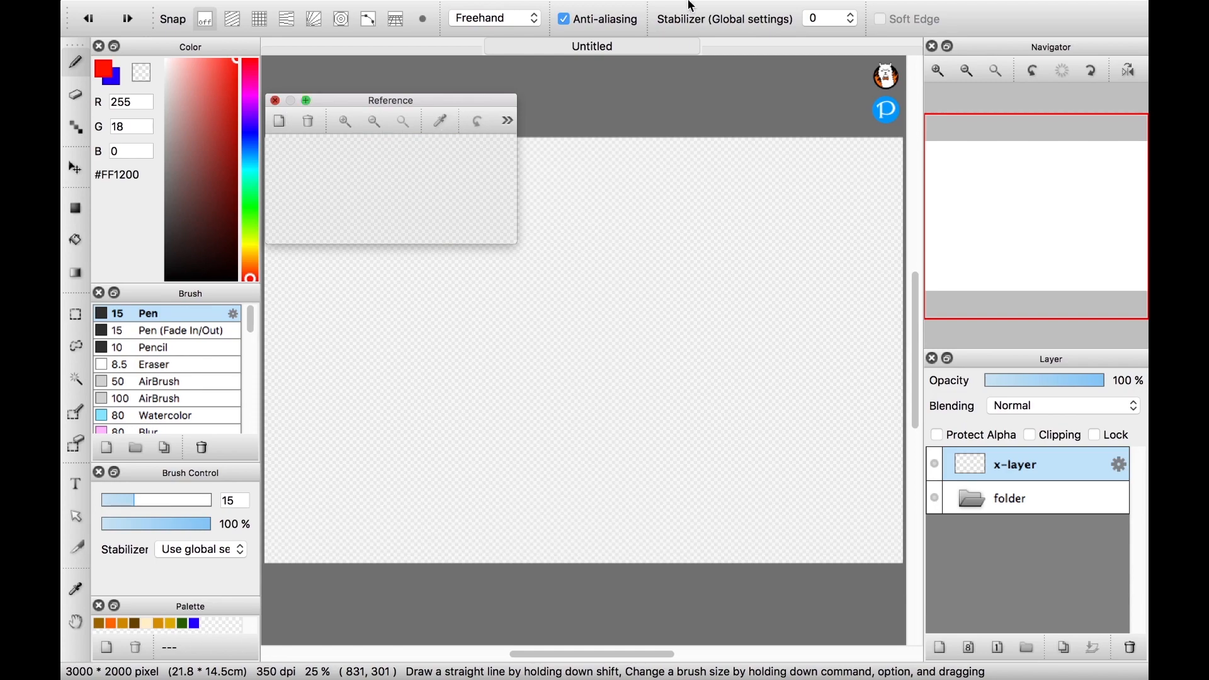
Hide the floating Reference window and check which windows are enabled
click(642, 6)
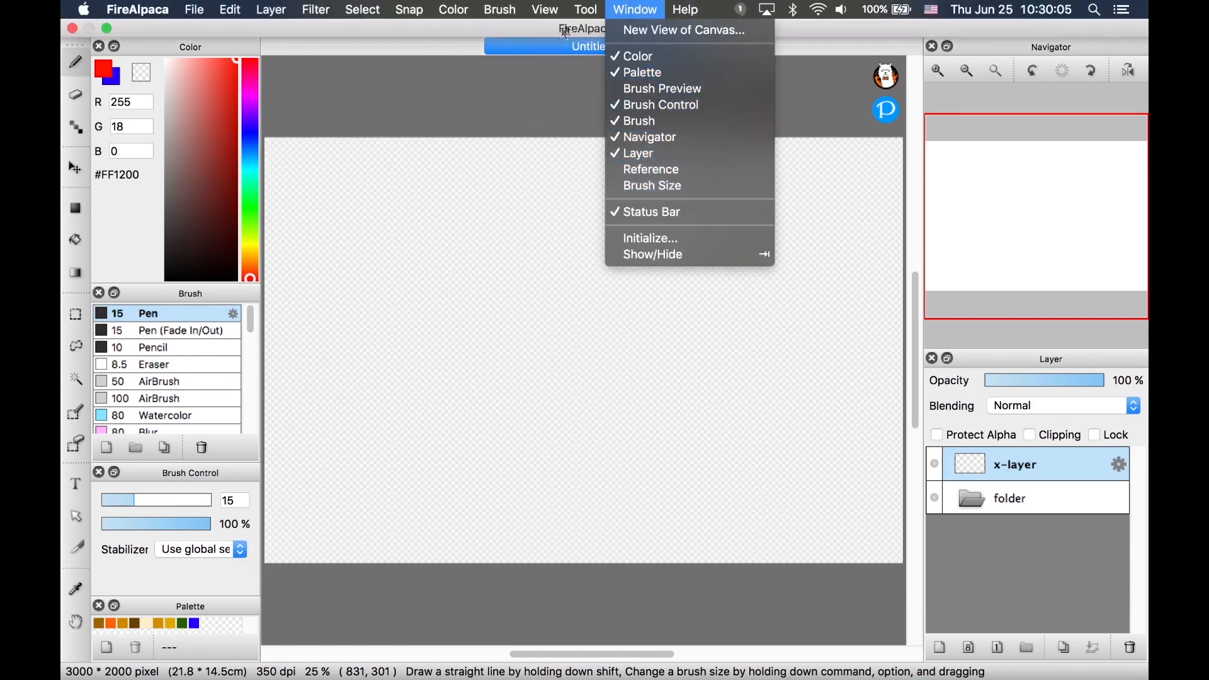
click(538, 88)
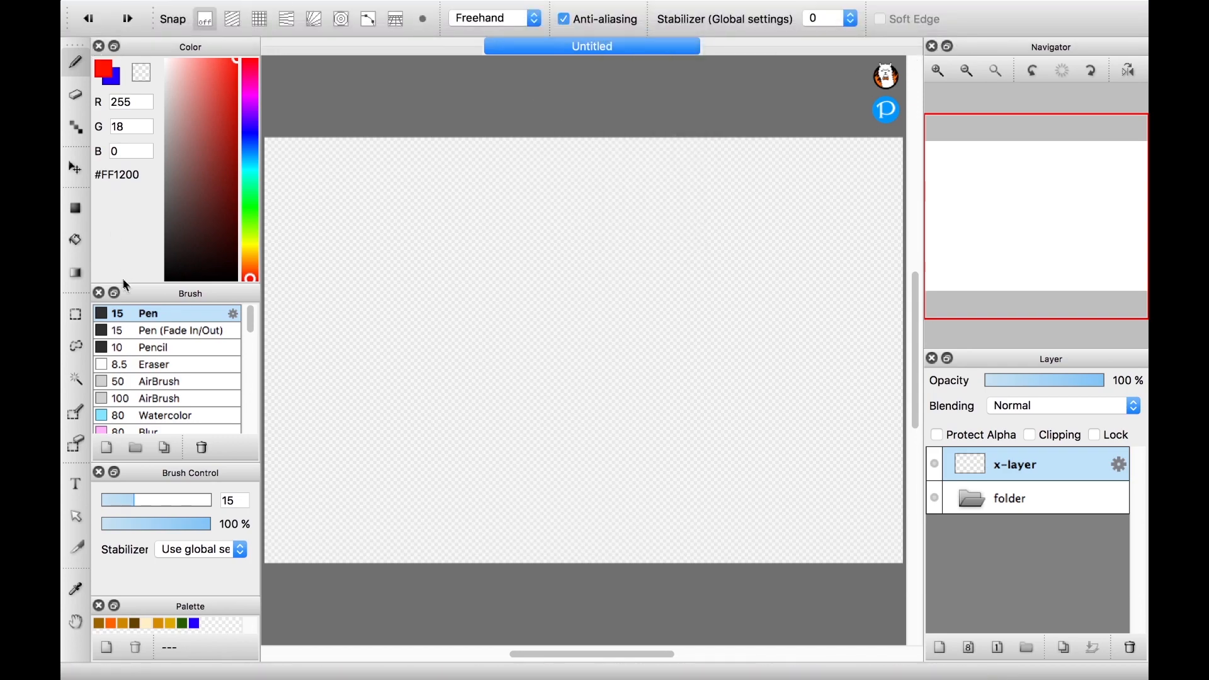
Close the Brush window and show it again in its place between Color and Brush Control
click(99, 293)
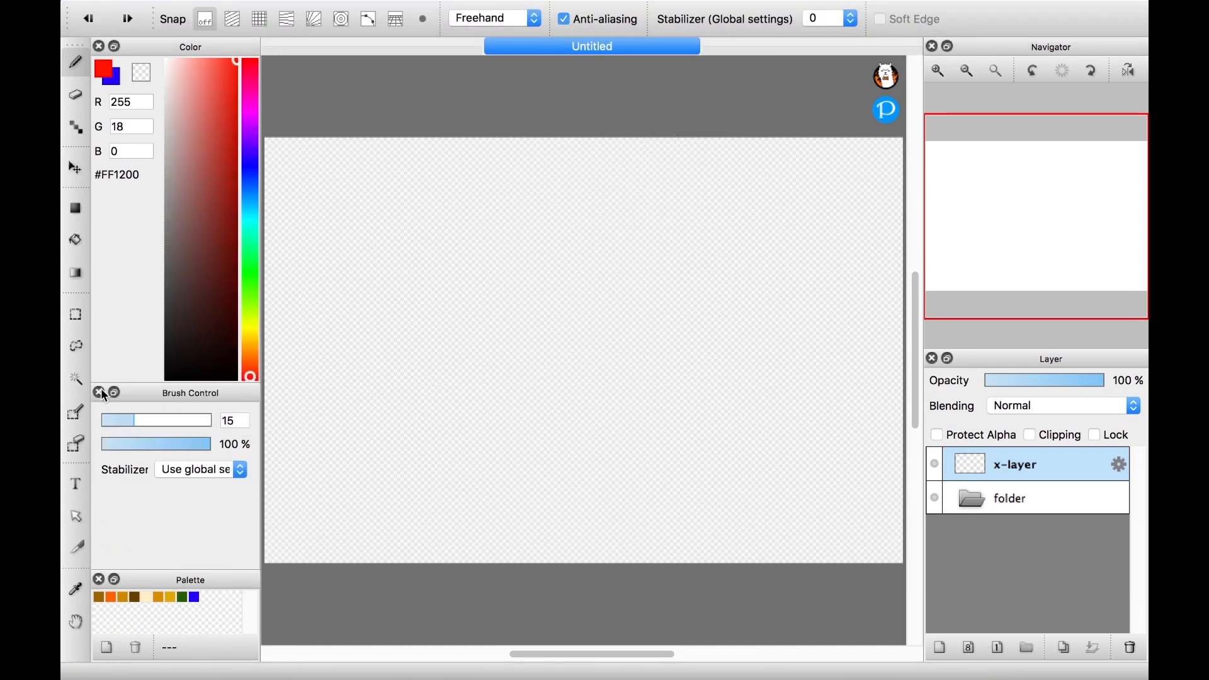
mouse_move(569, 6)
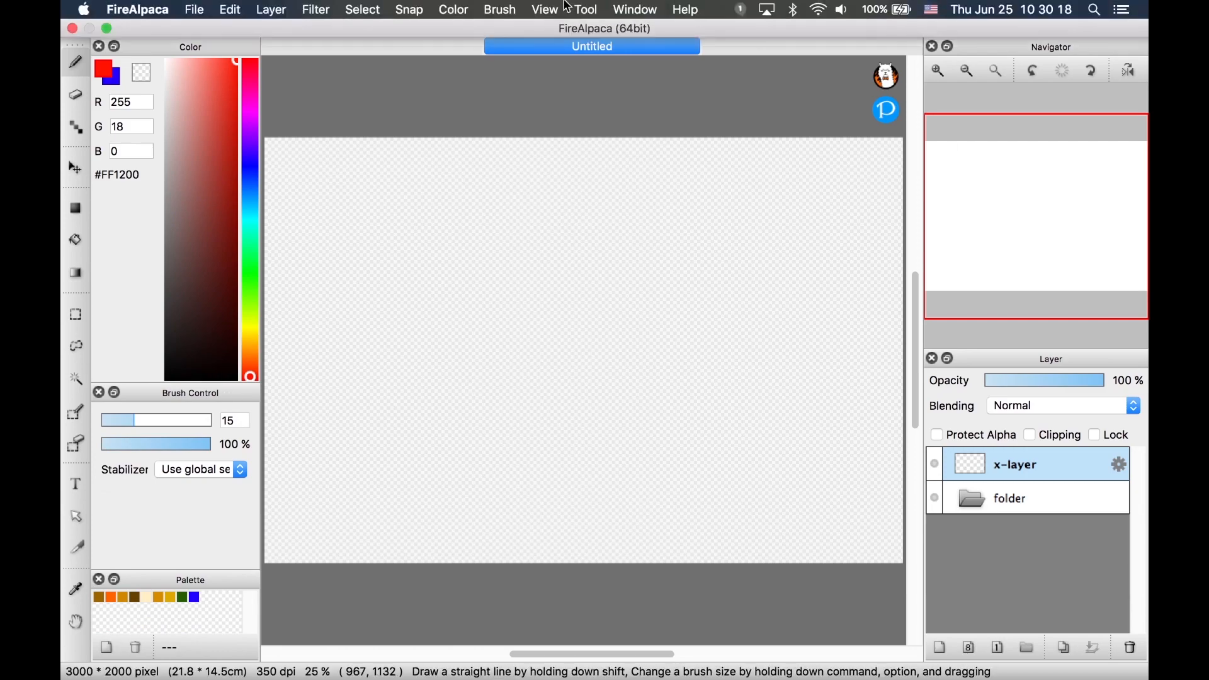
click(658, 7)
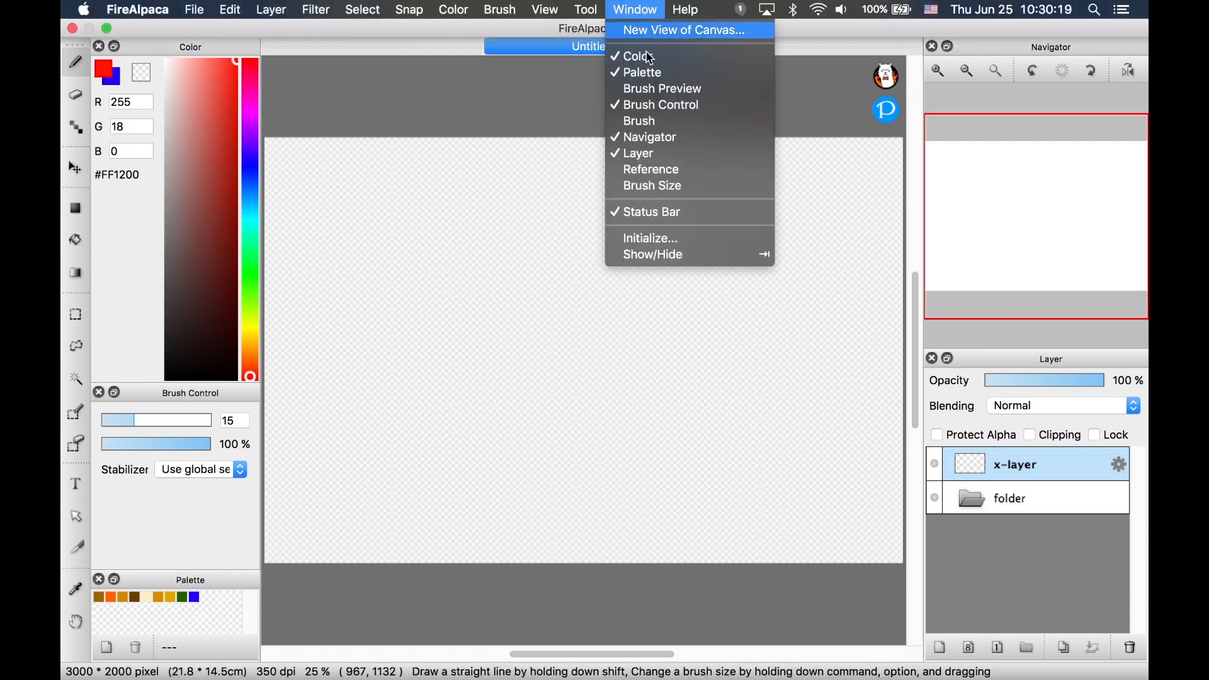
click(669, 122)
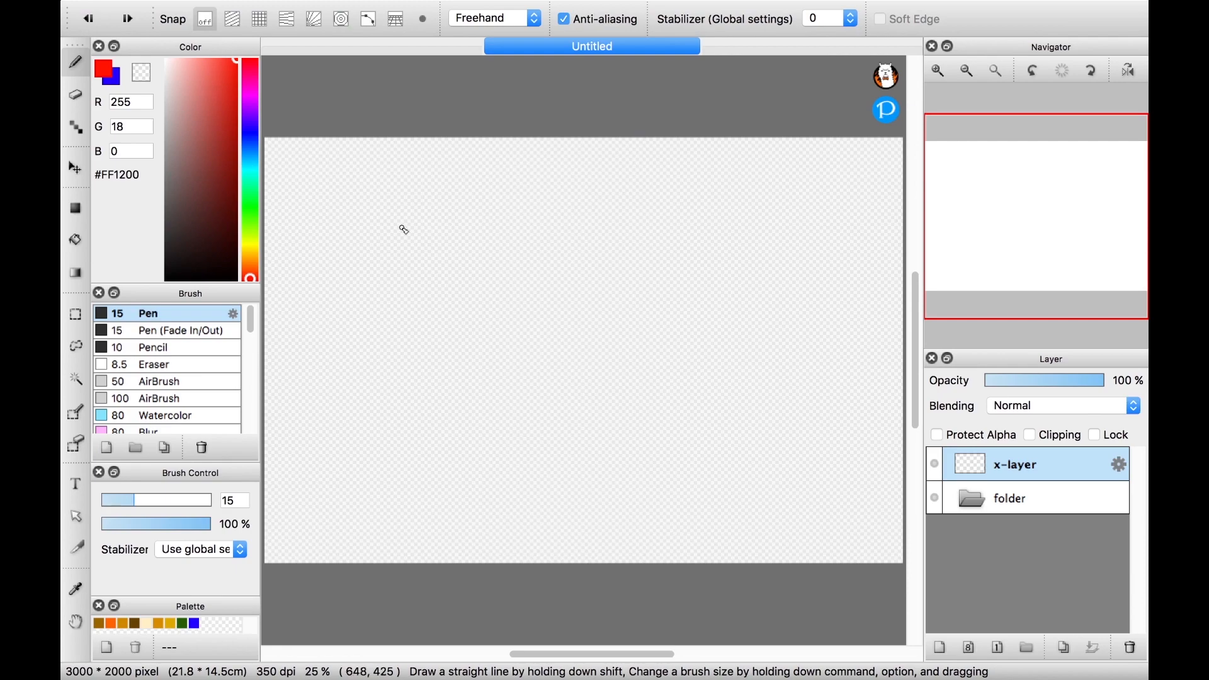
Undock the Brush window and dock it back between the Color and Brush Control windows
click(114, 293)
mouse_move(197, 286)
mouse_down()
mouse_move(463, 354)
mouse_move(189, 397)
mouse_up()
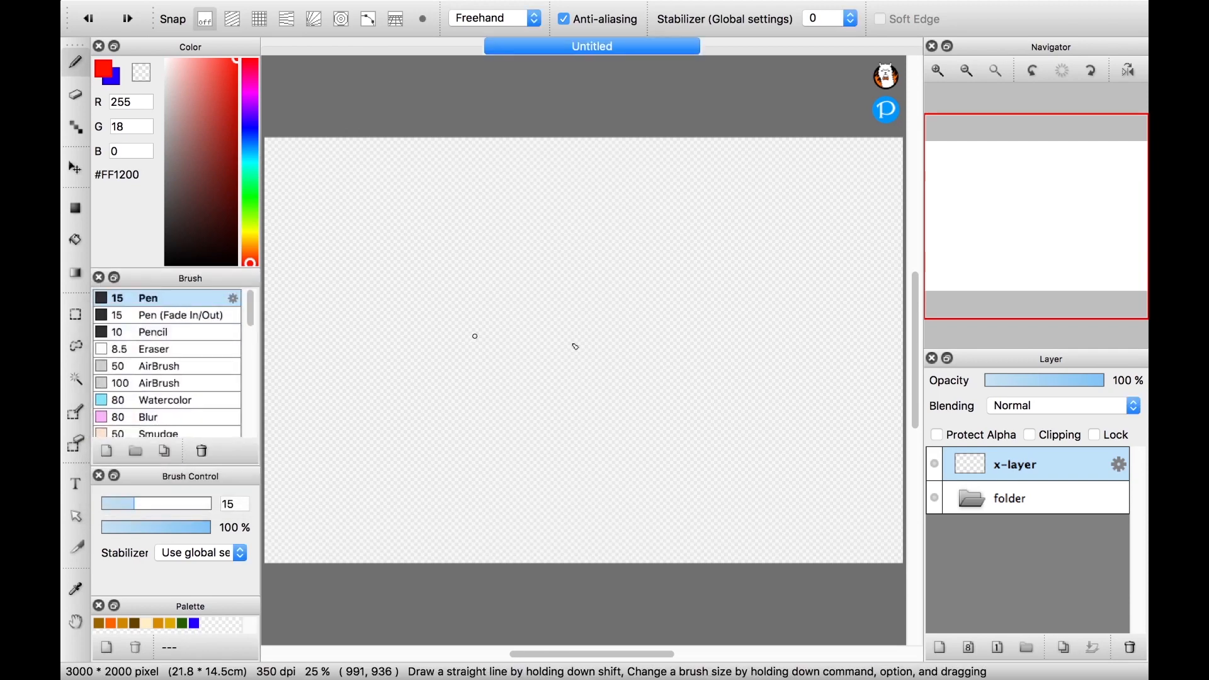